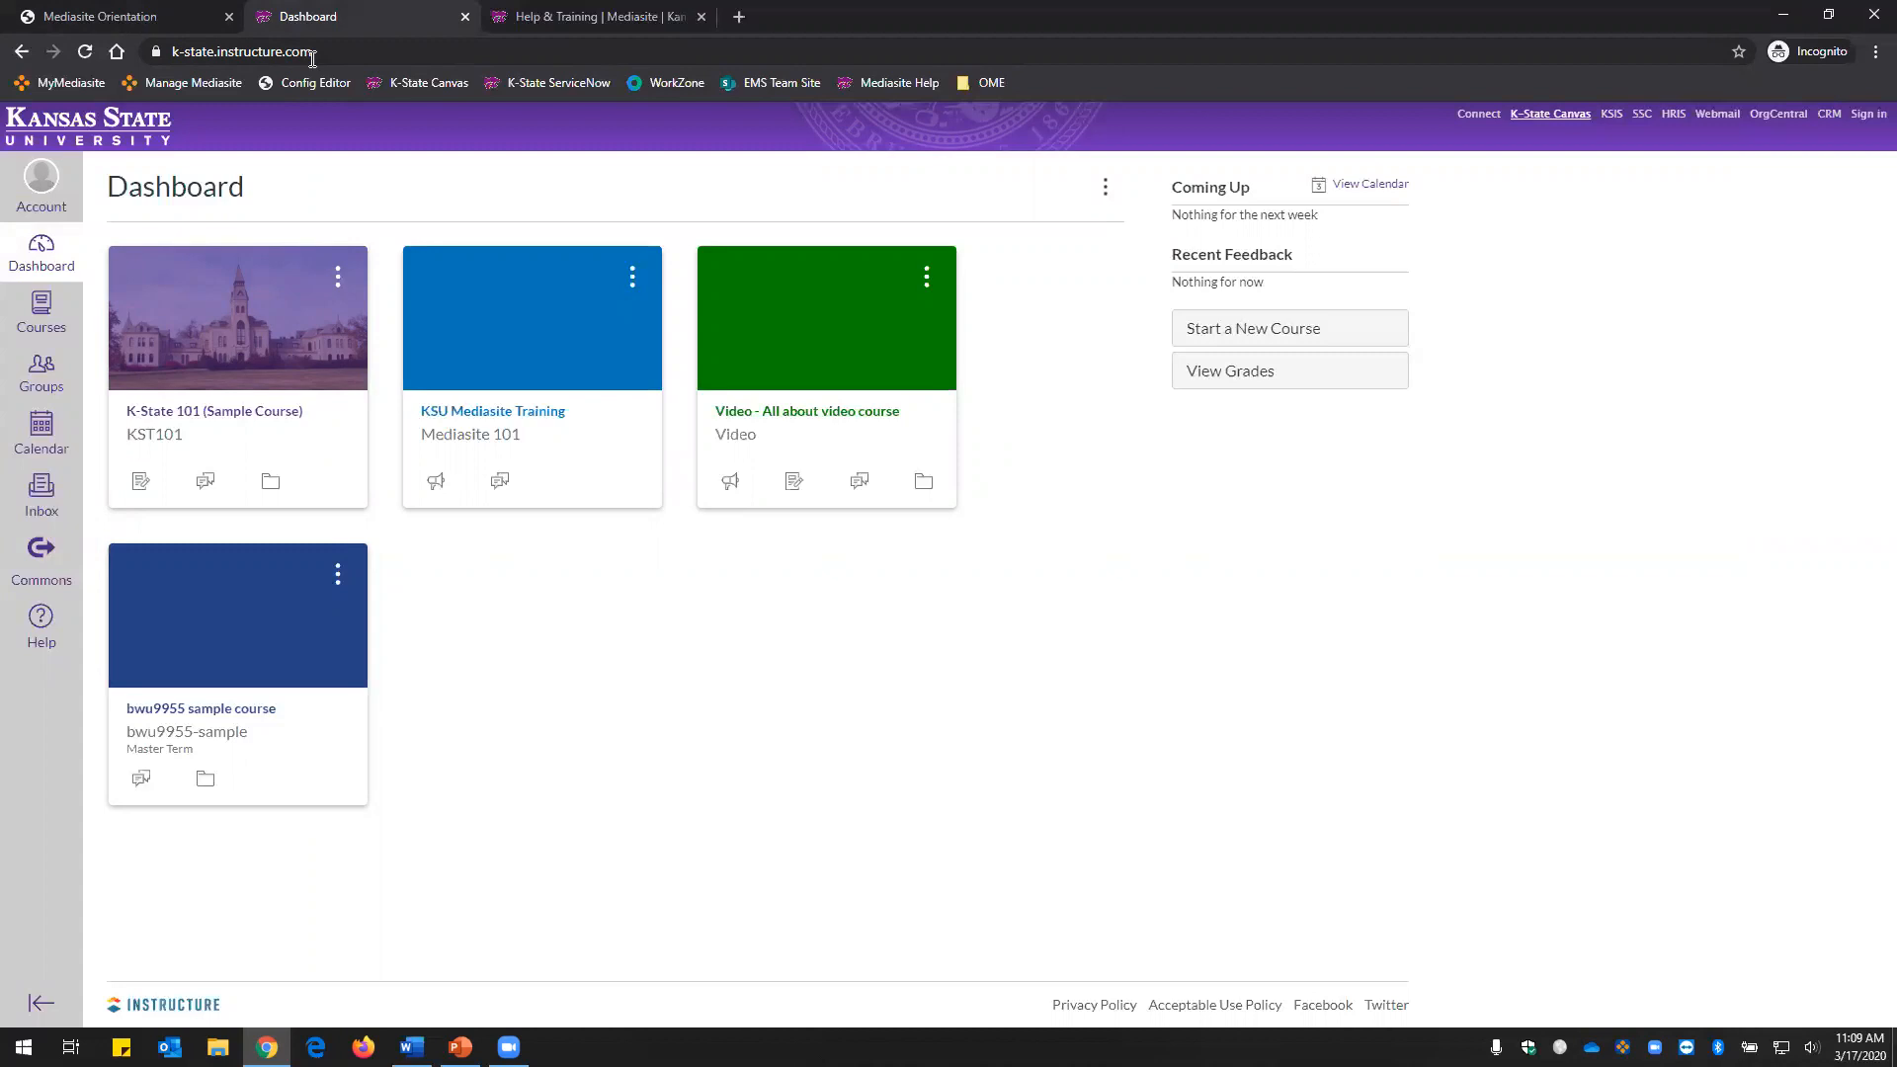
Open the MyMediasite portal from within the K-State 101 (Sample Course).
click(45, 330)
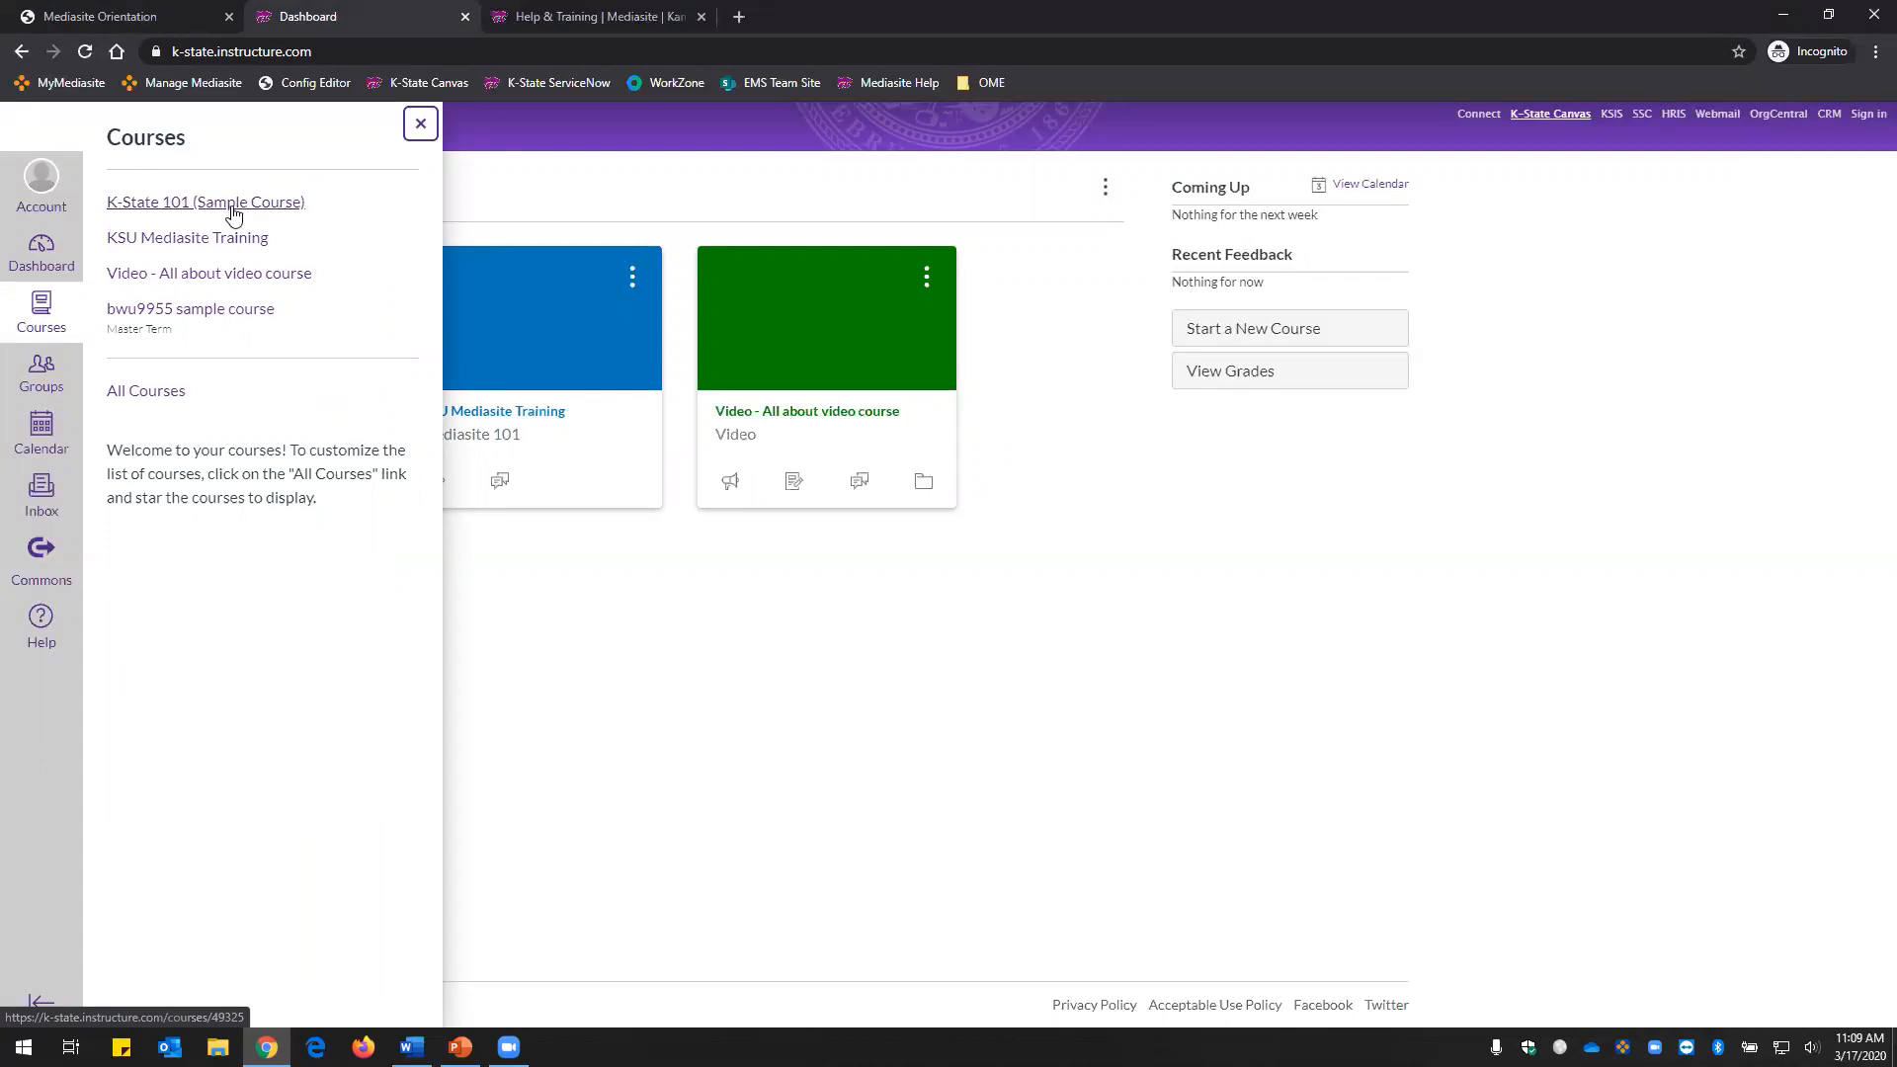
click(233, 213)
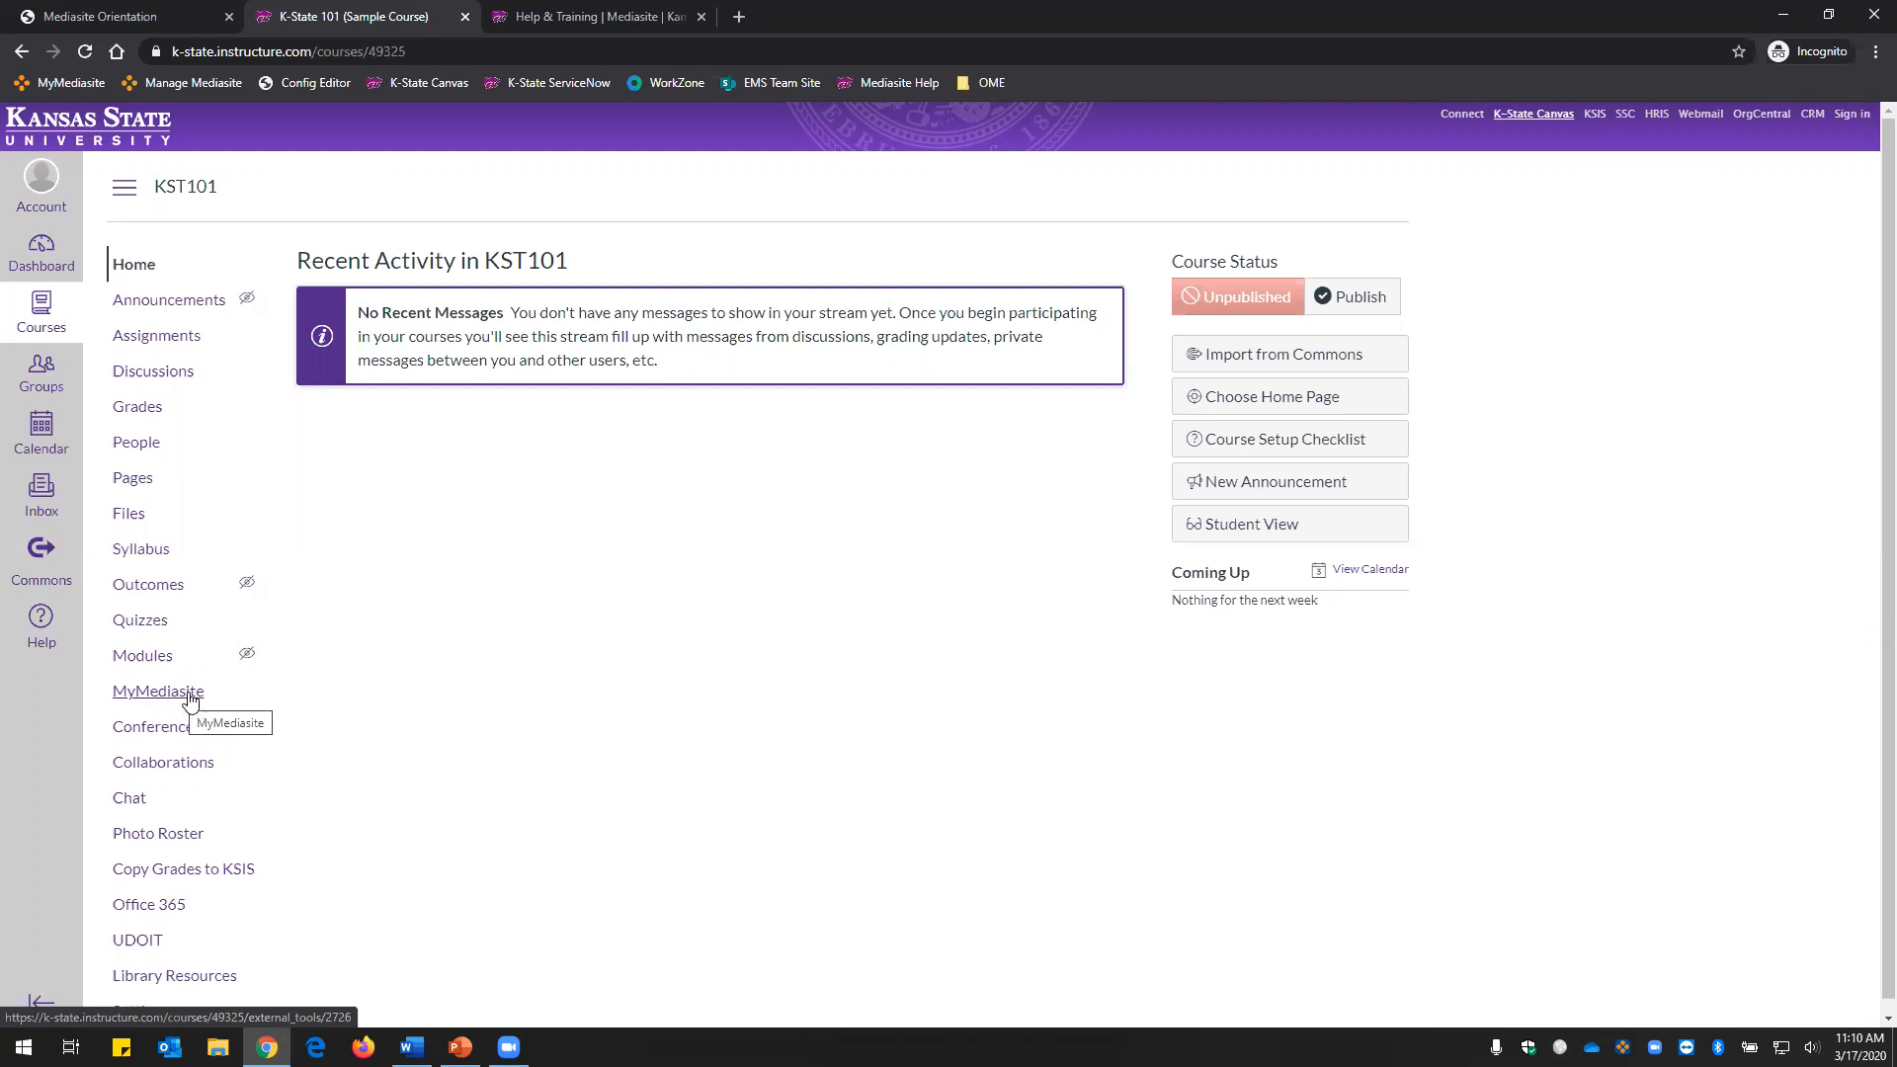
click(161, 702)
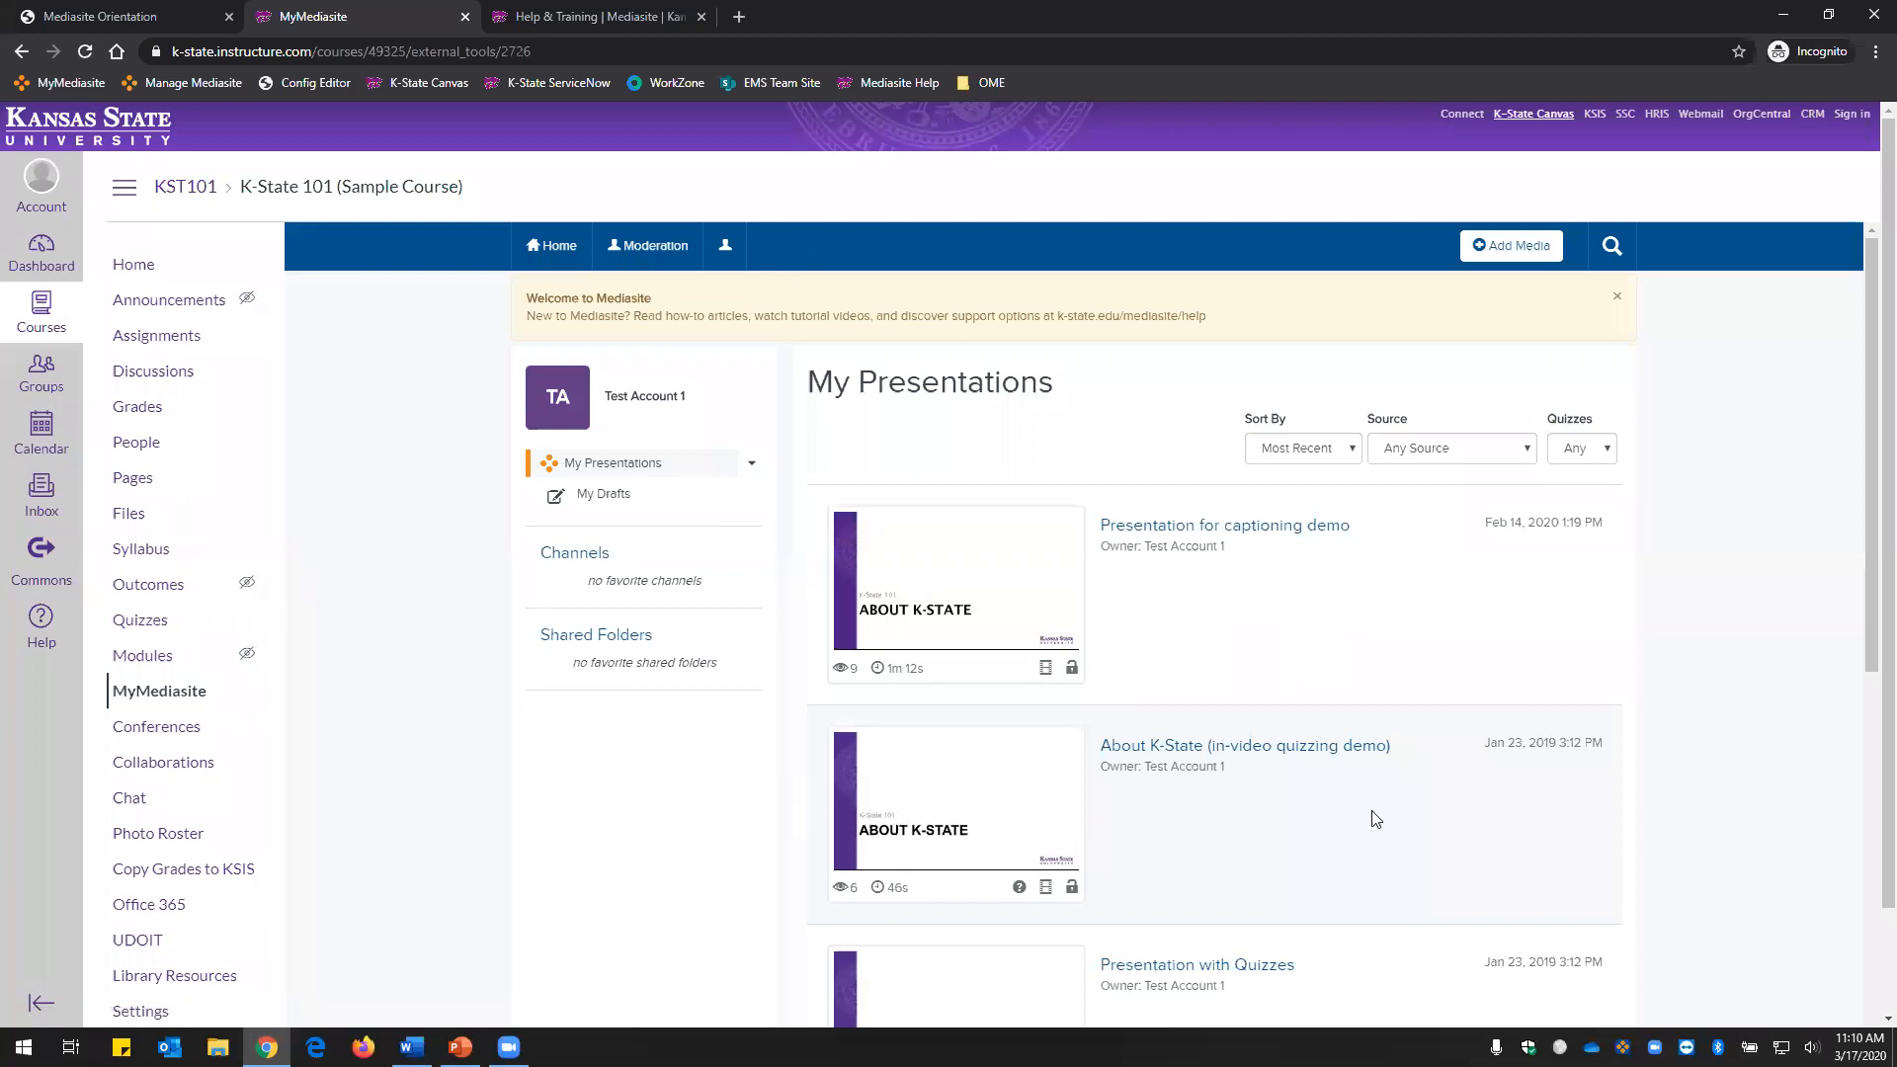
Show the "Organize Mediasite content" agenda slide in the orientation PDF and view My Drafts in MyMediasite.
click(163, 13)
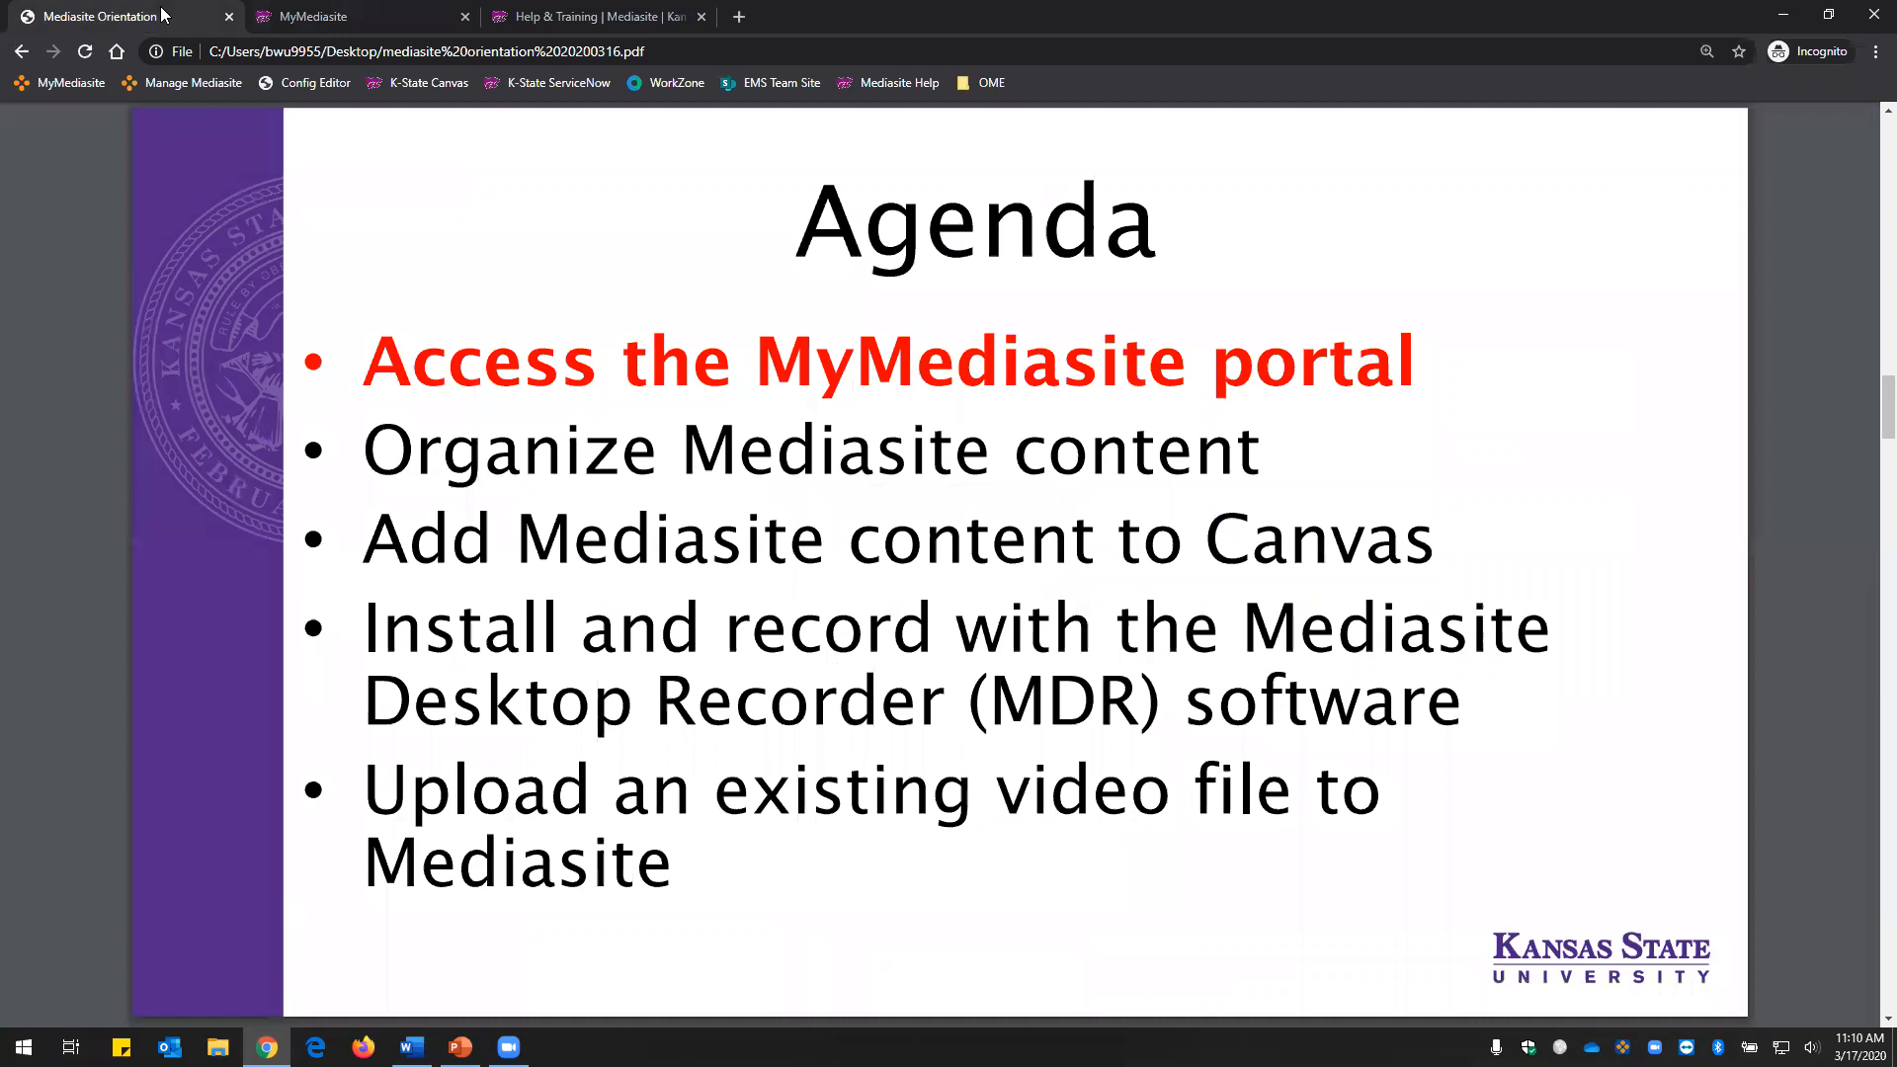
key(Page_Down)
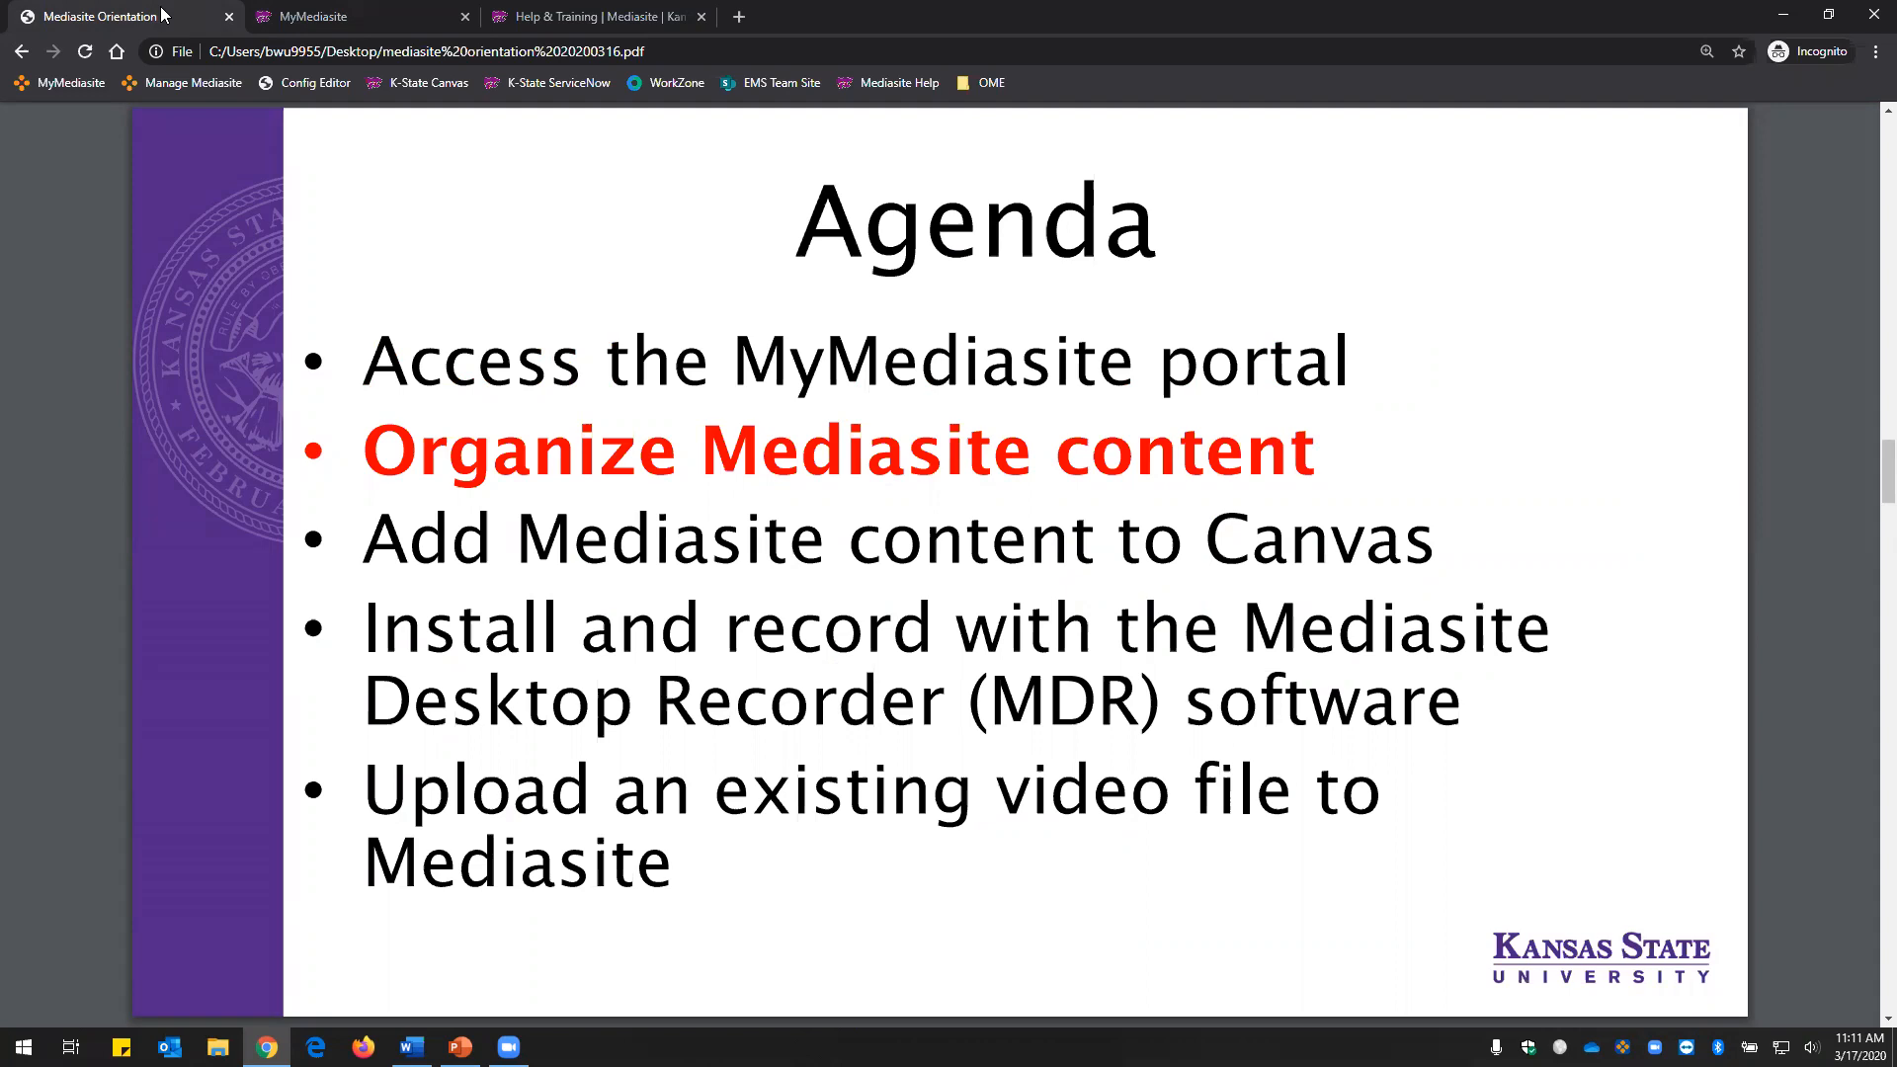
click(332, 19)
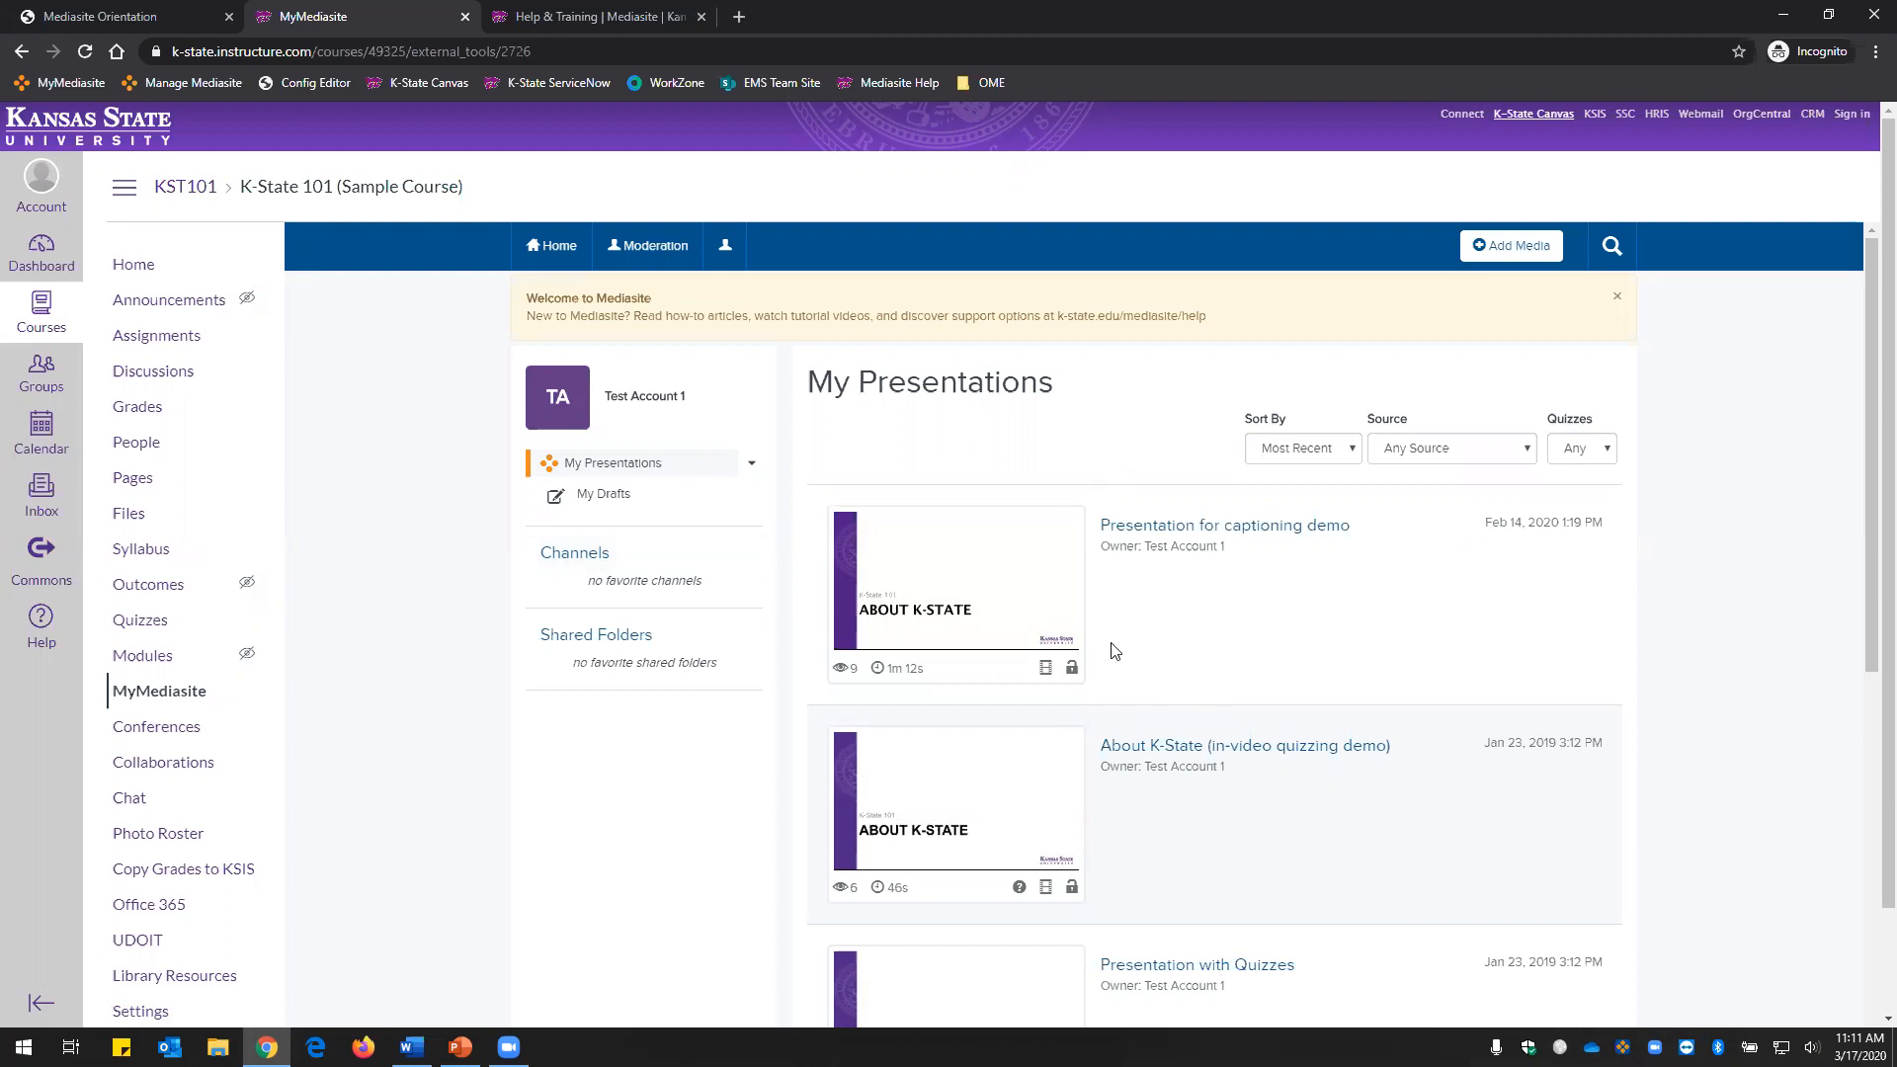
click(602, 508)
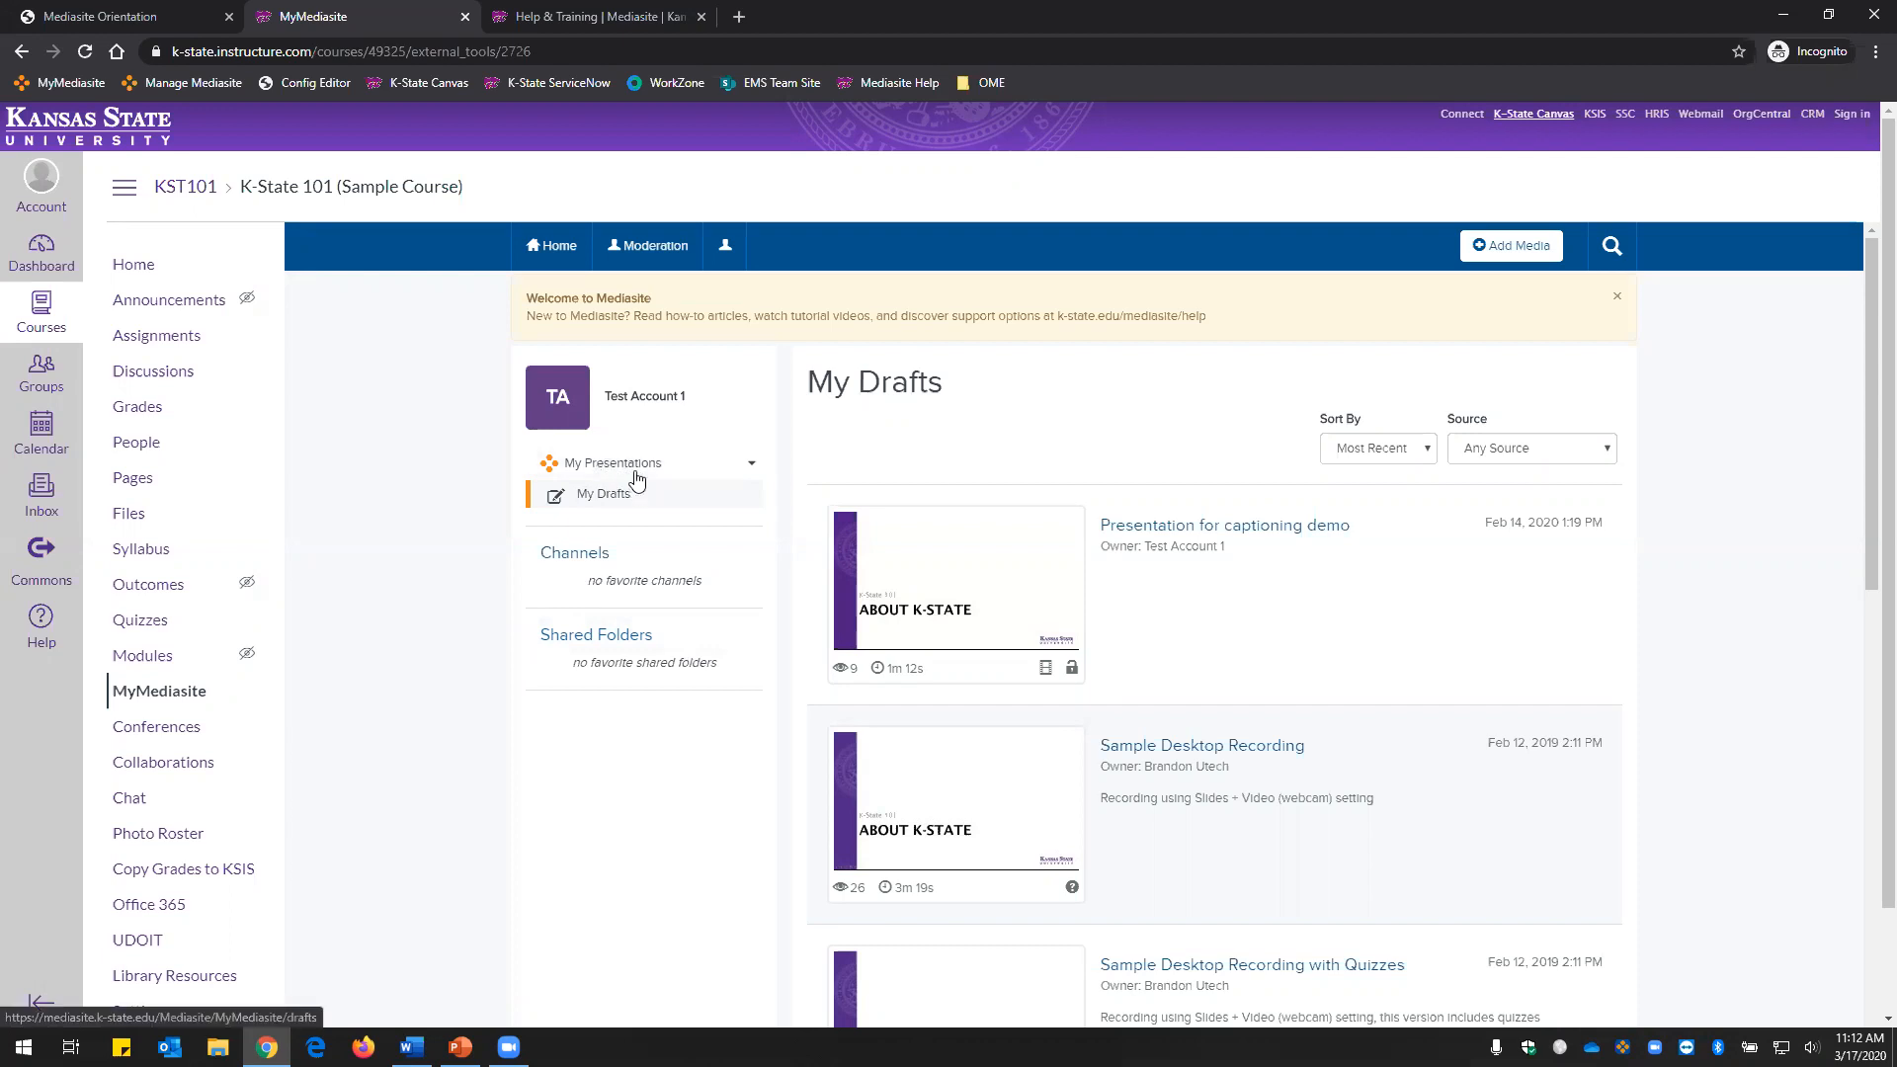
Create a Mediasite channel named KST 101 and return to the list of channels.
click(581, 562)
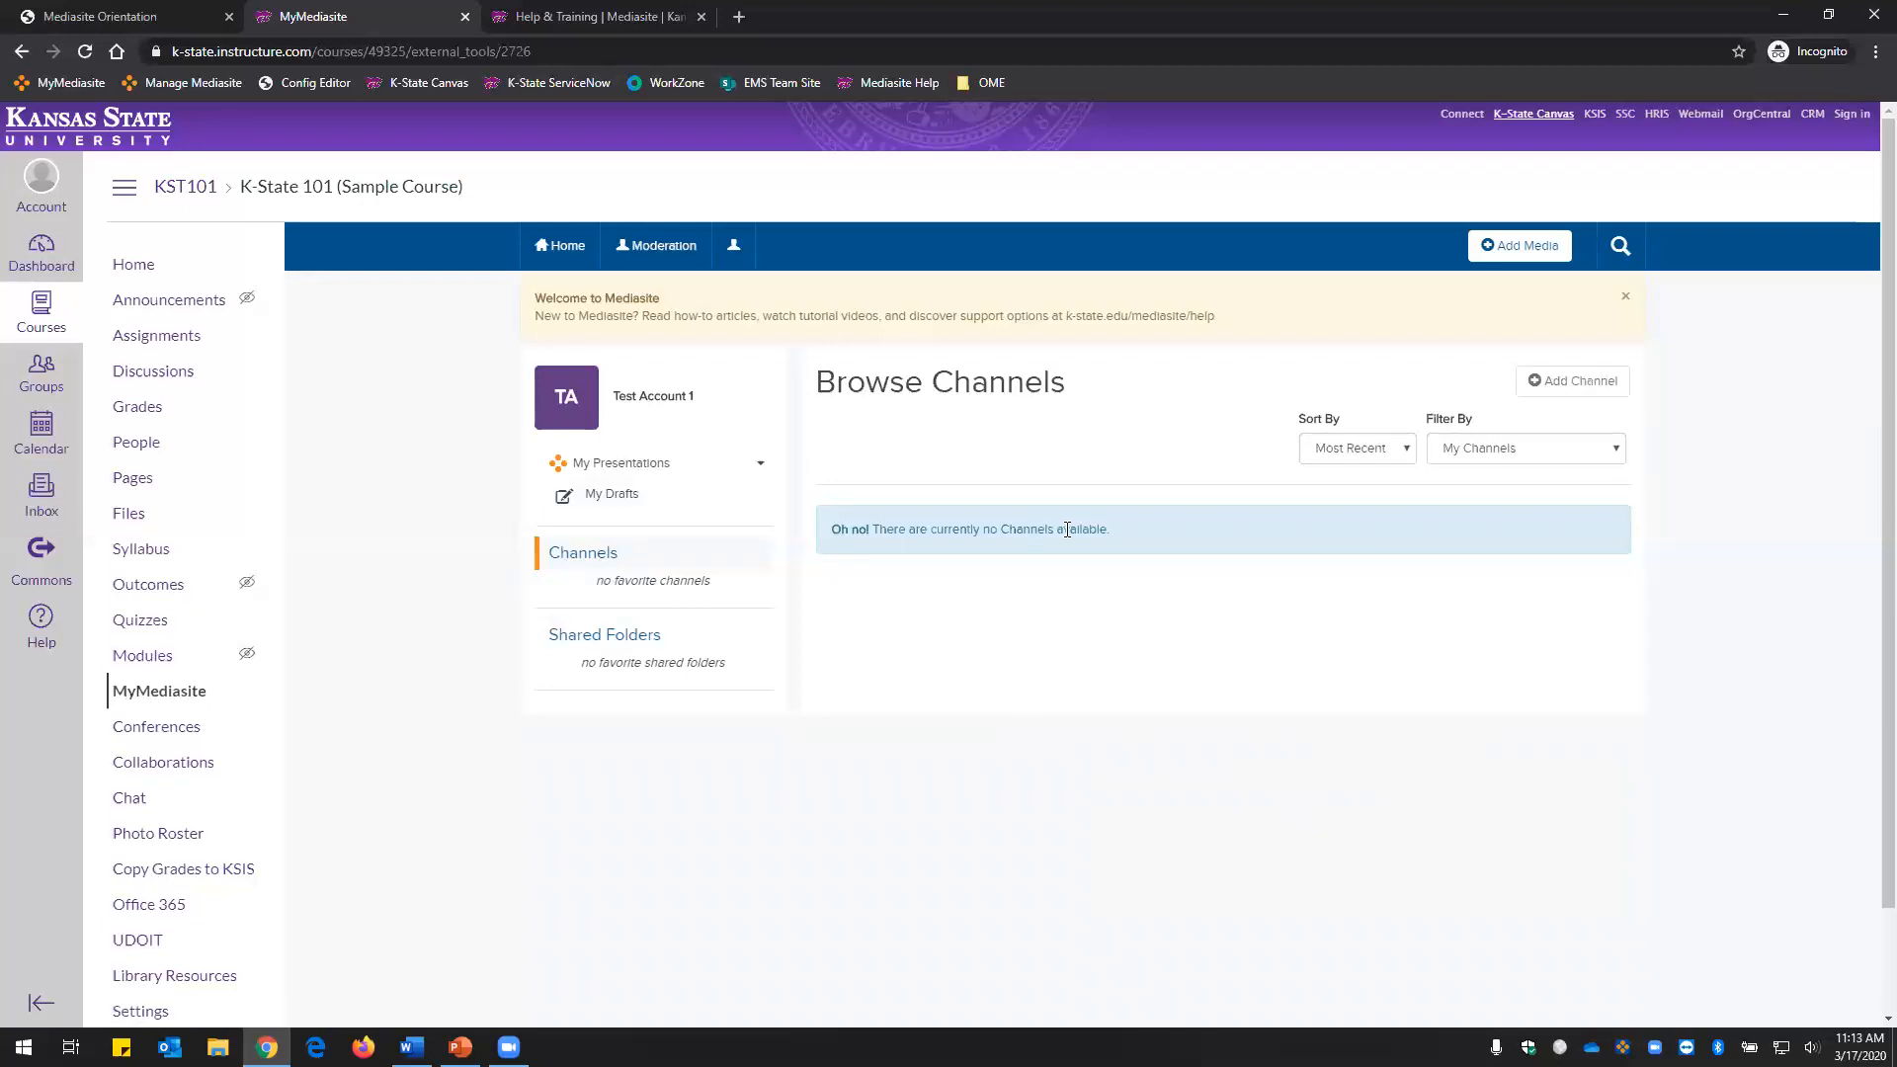
click(1572, 391)
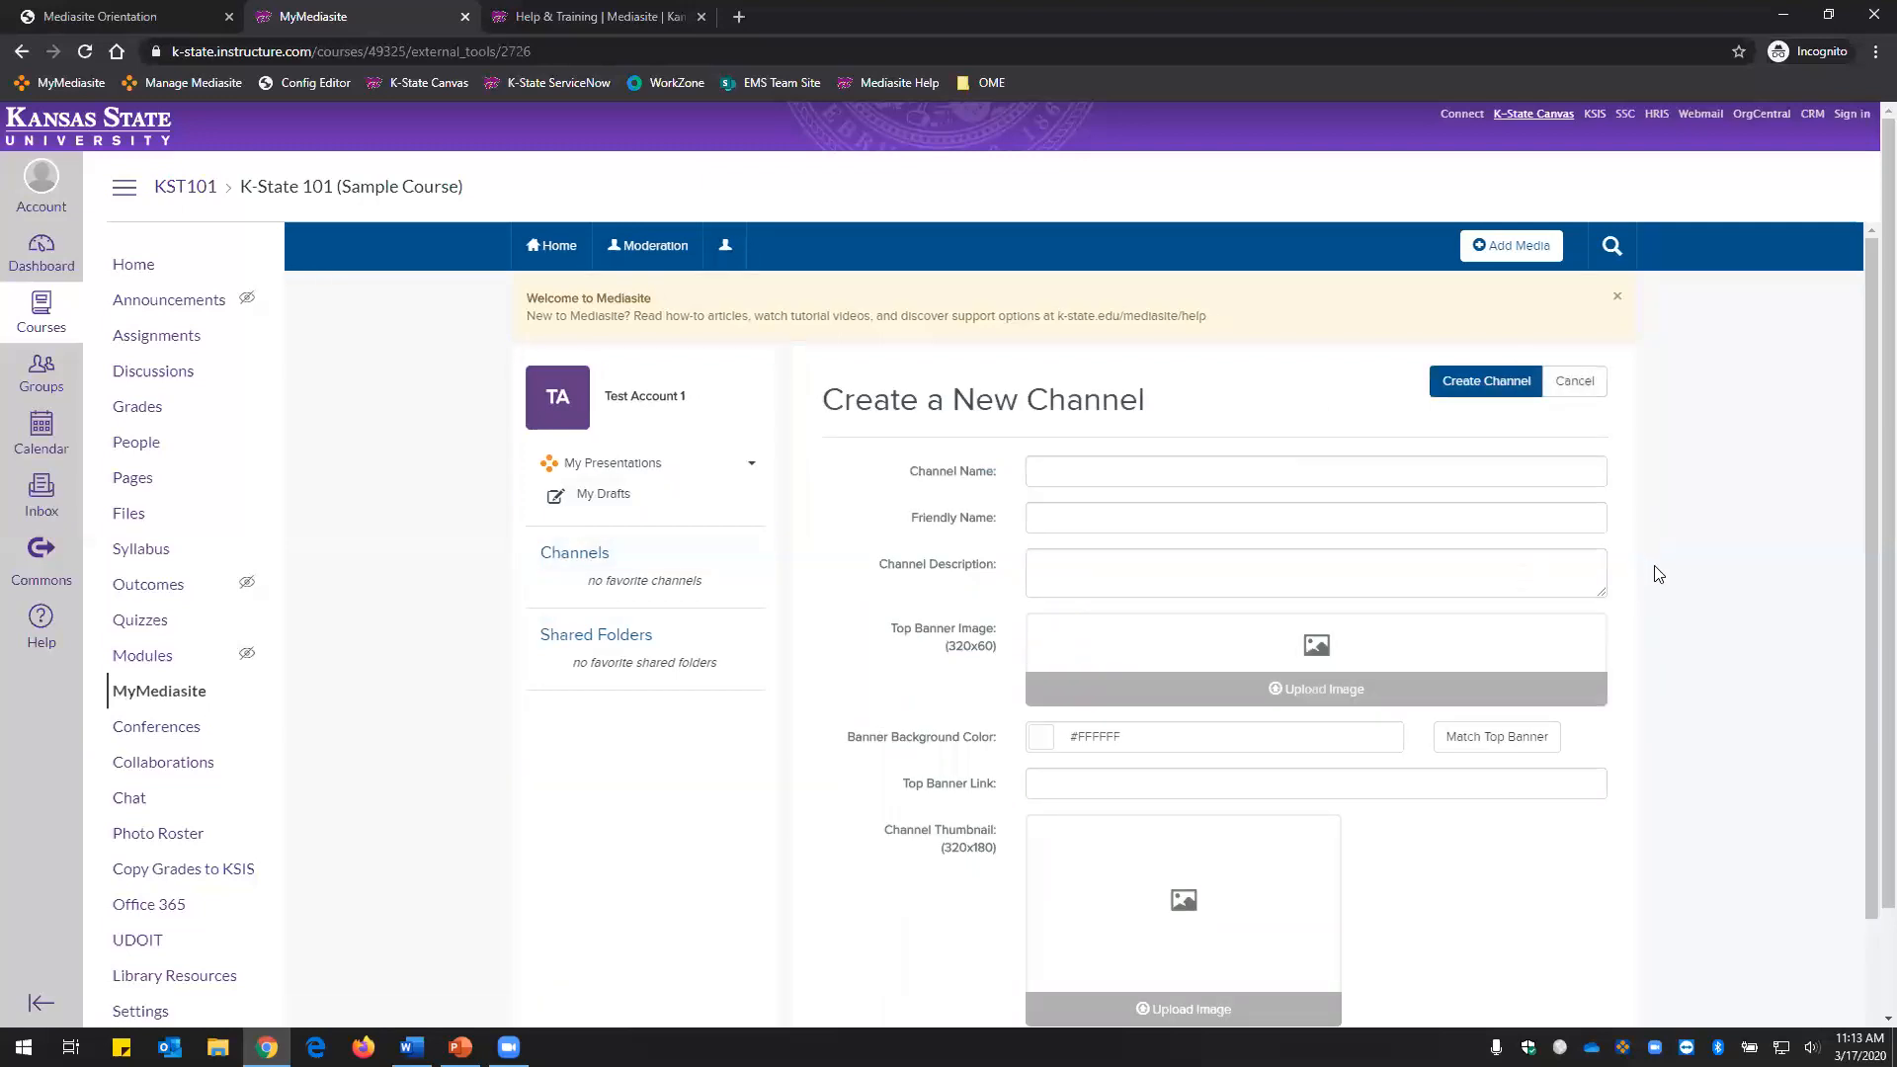
scroll(1663, 593, down, 3)
scroll(1673, 611, up, 3)
click(1055, 471)
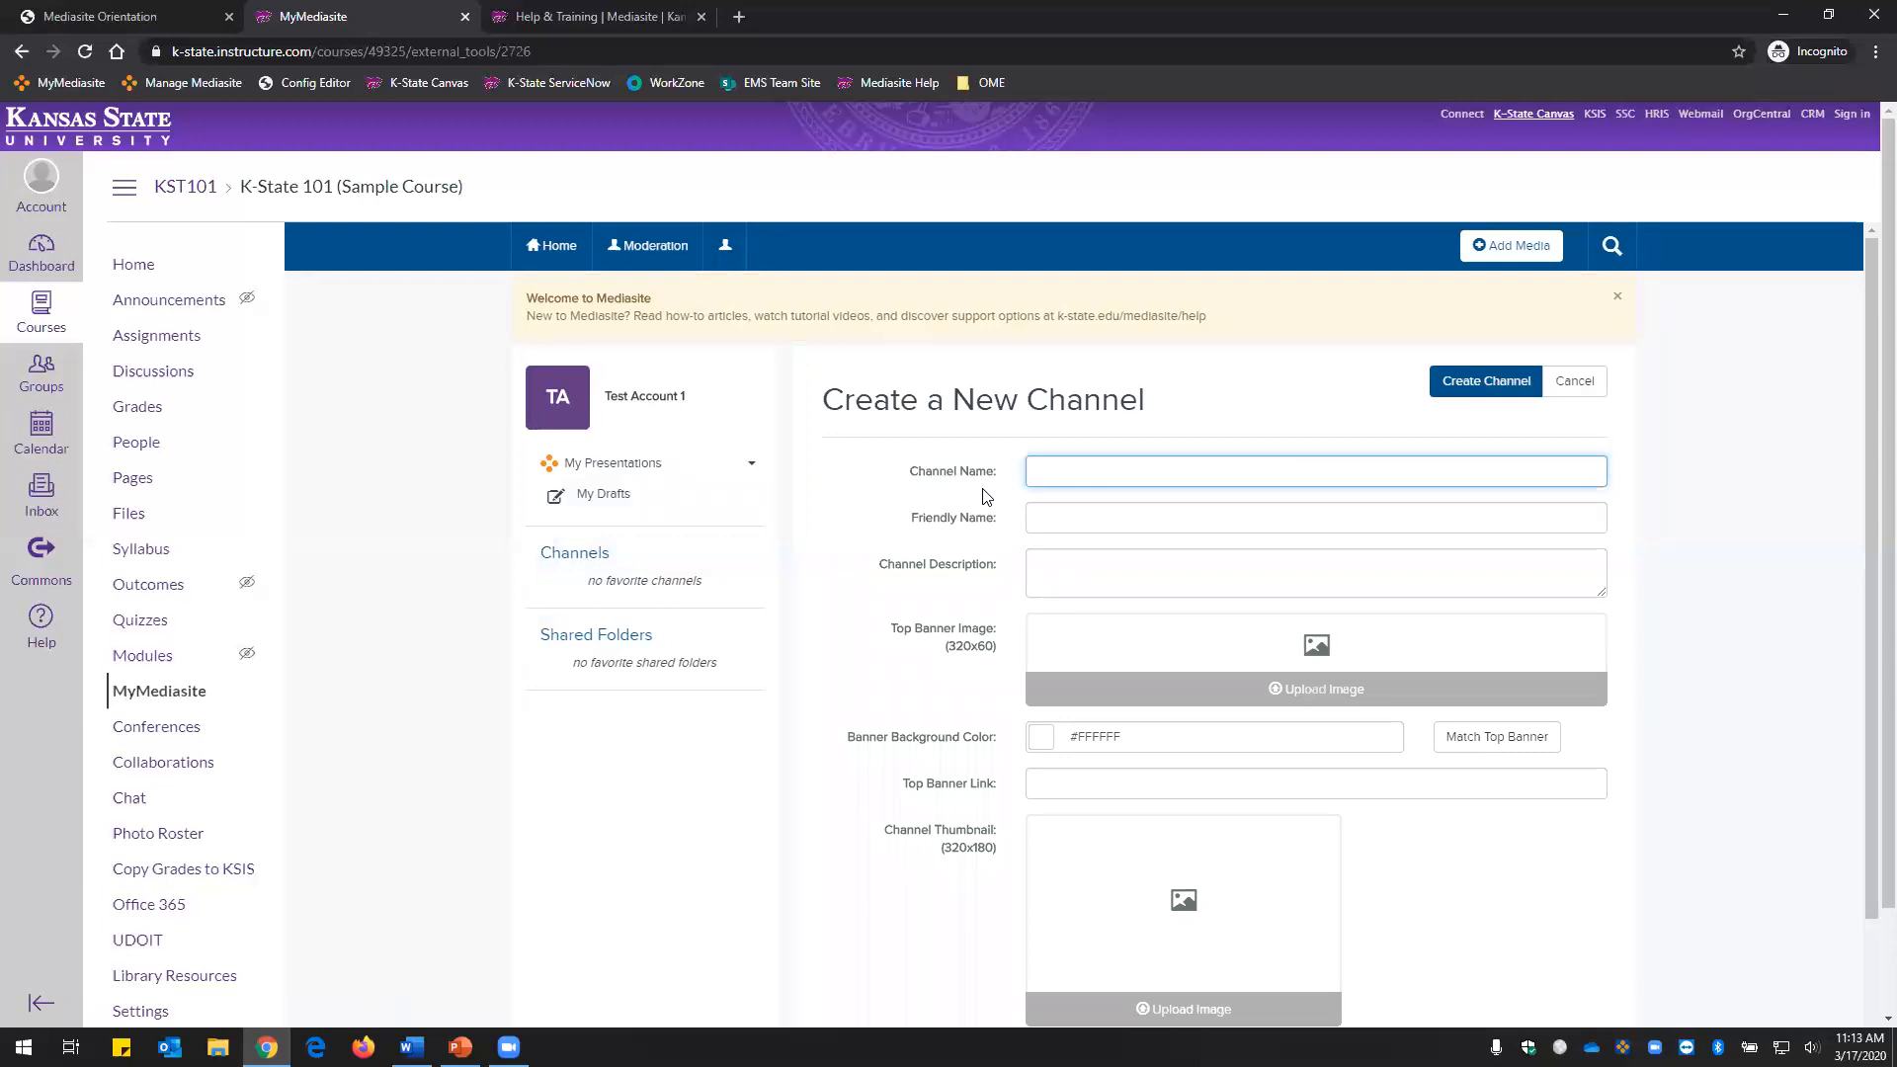
text(SKST 101)
click(1470, 393)
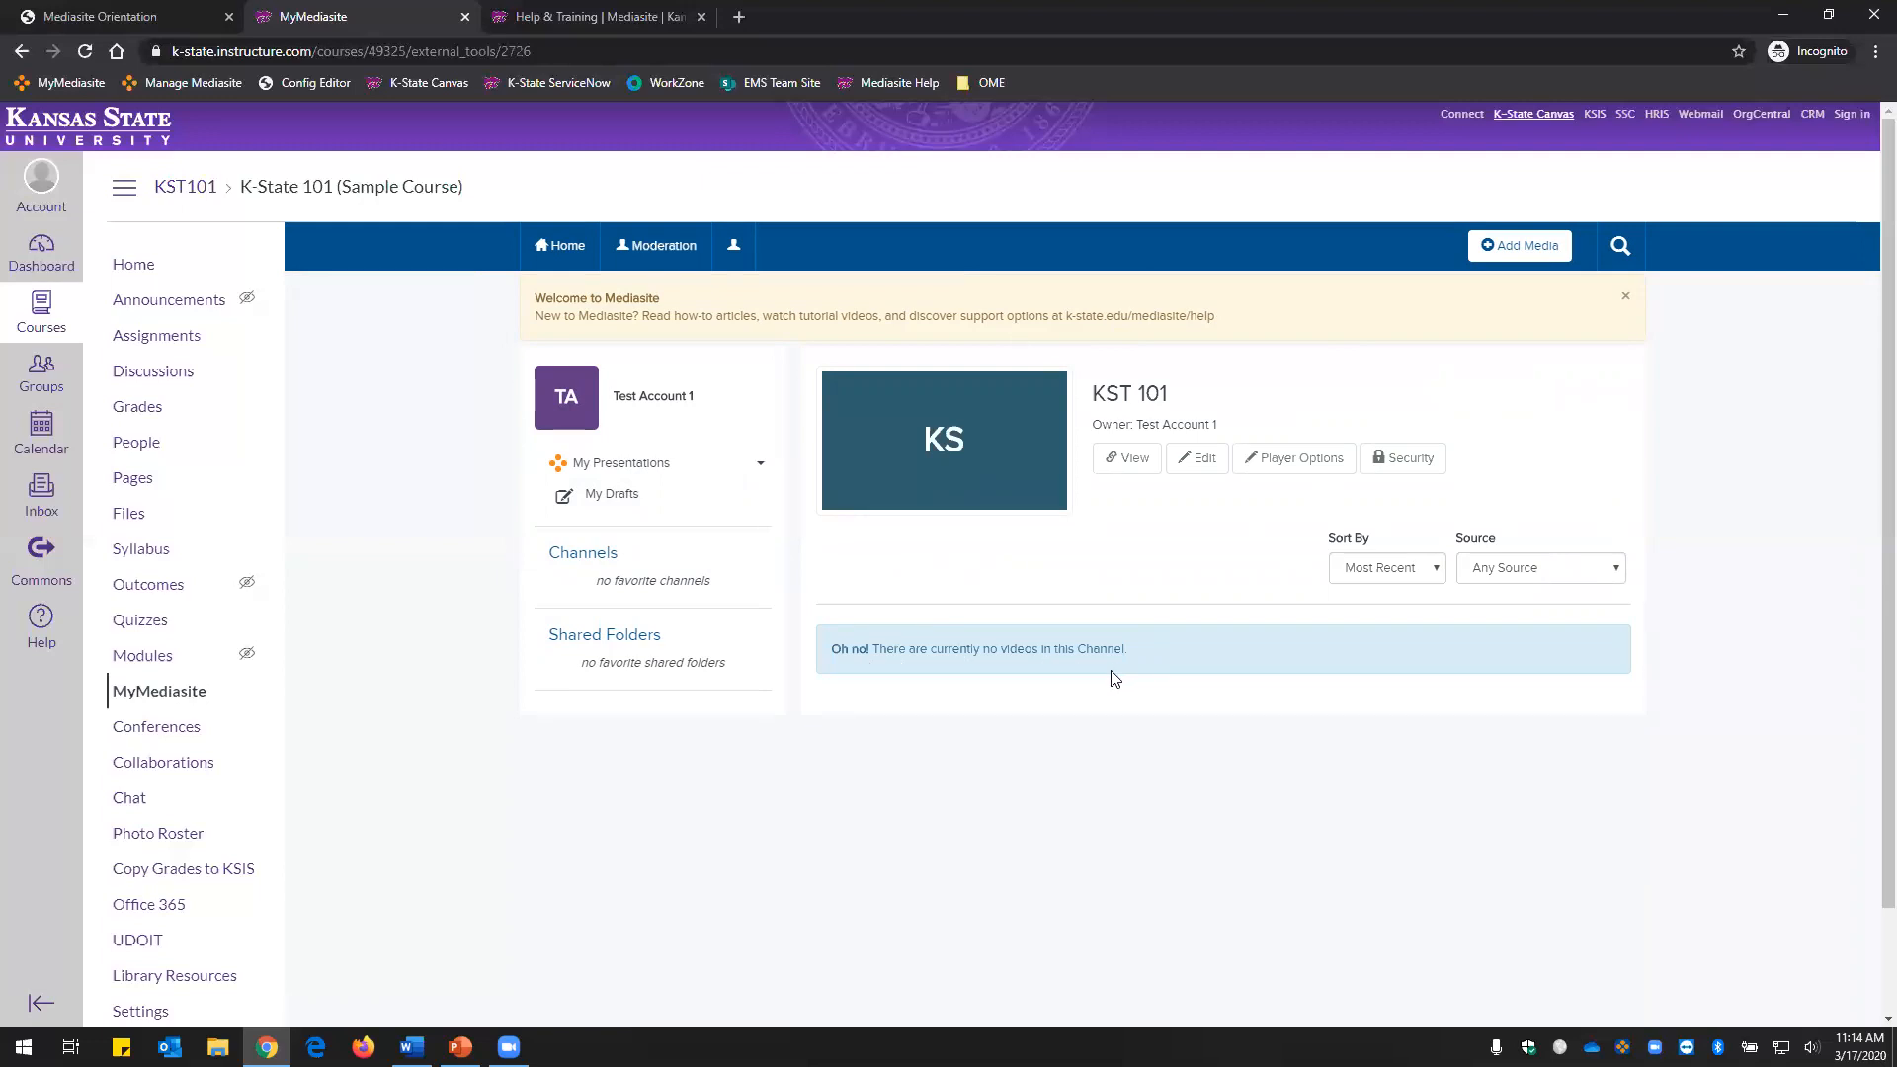
click(593, 559)
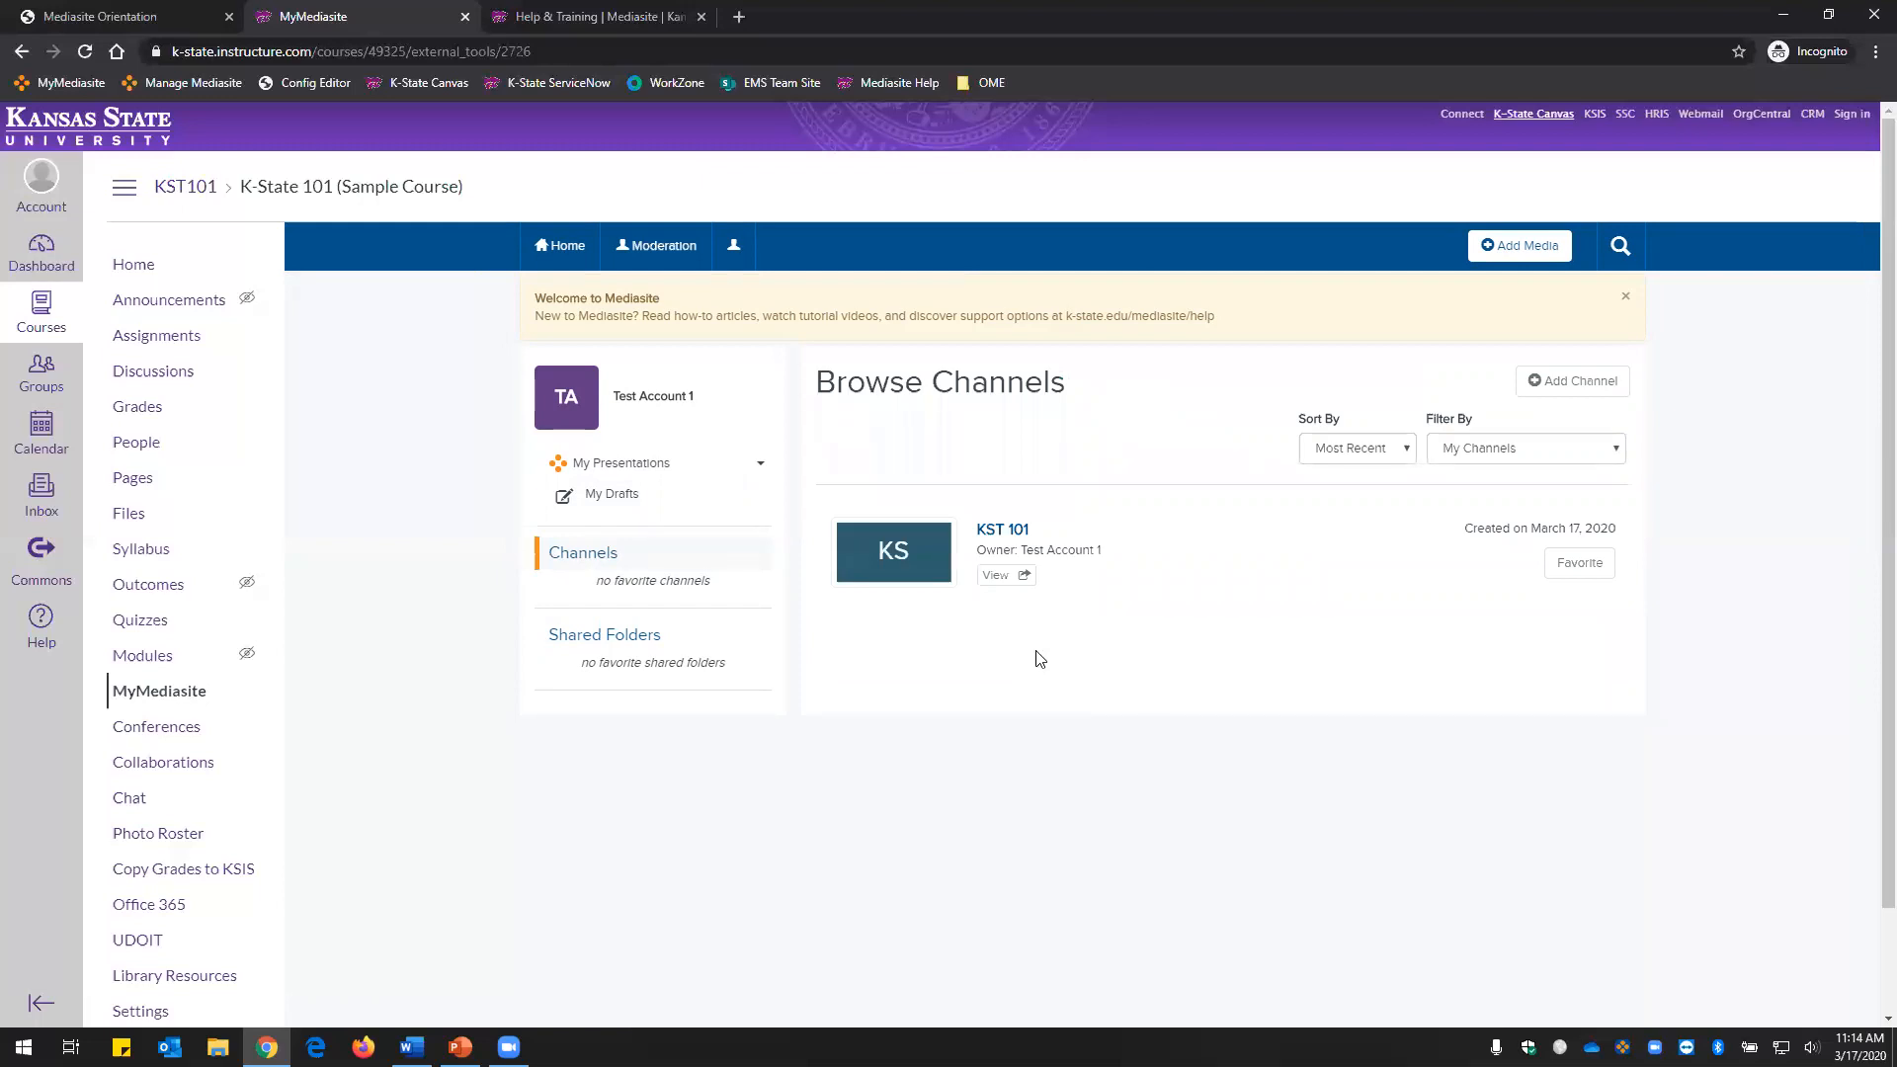
Show the "Add Mediasite content to Canvas" agenda slide in the orientation PDF and return to the course.
click(160, 8)
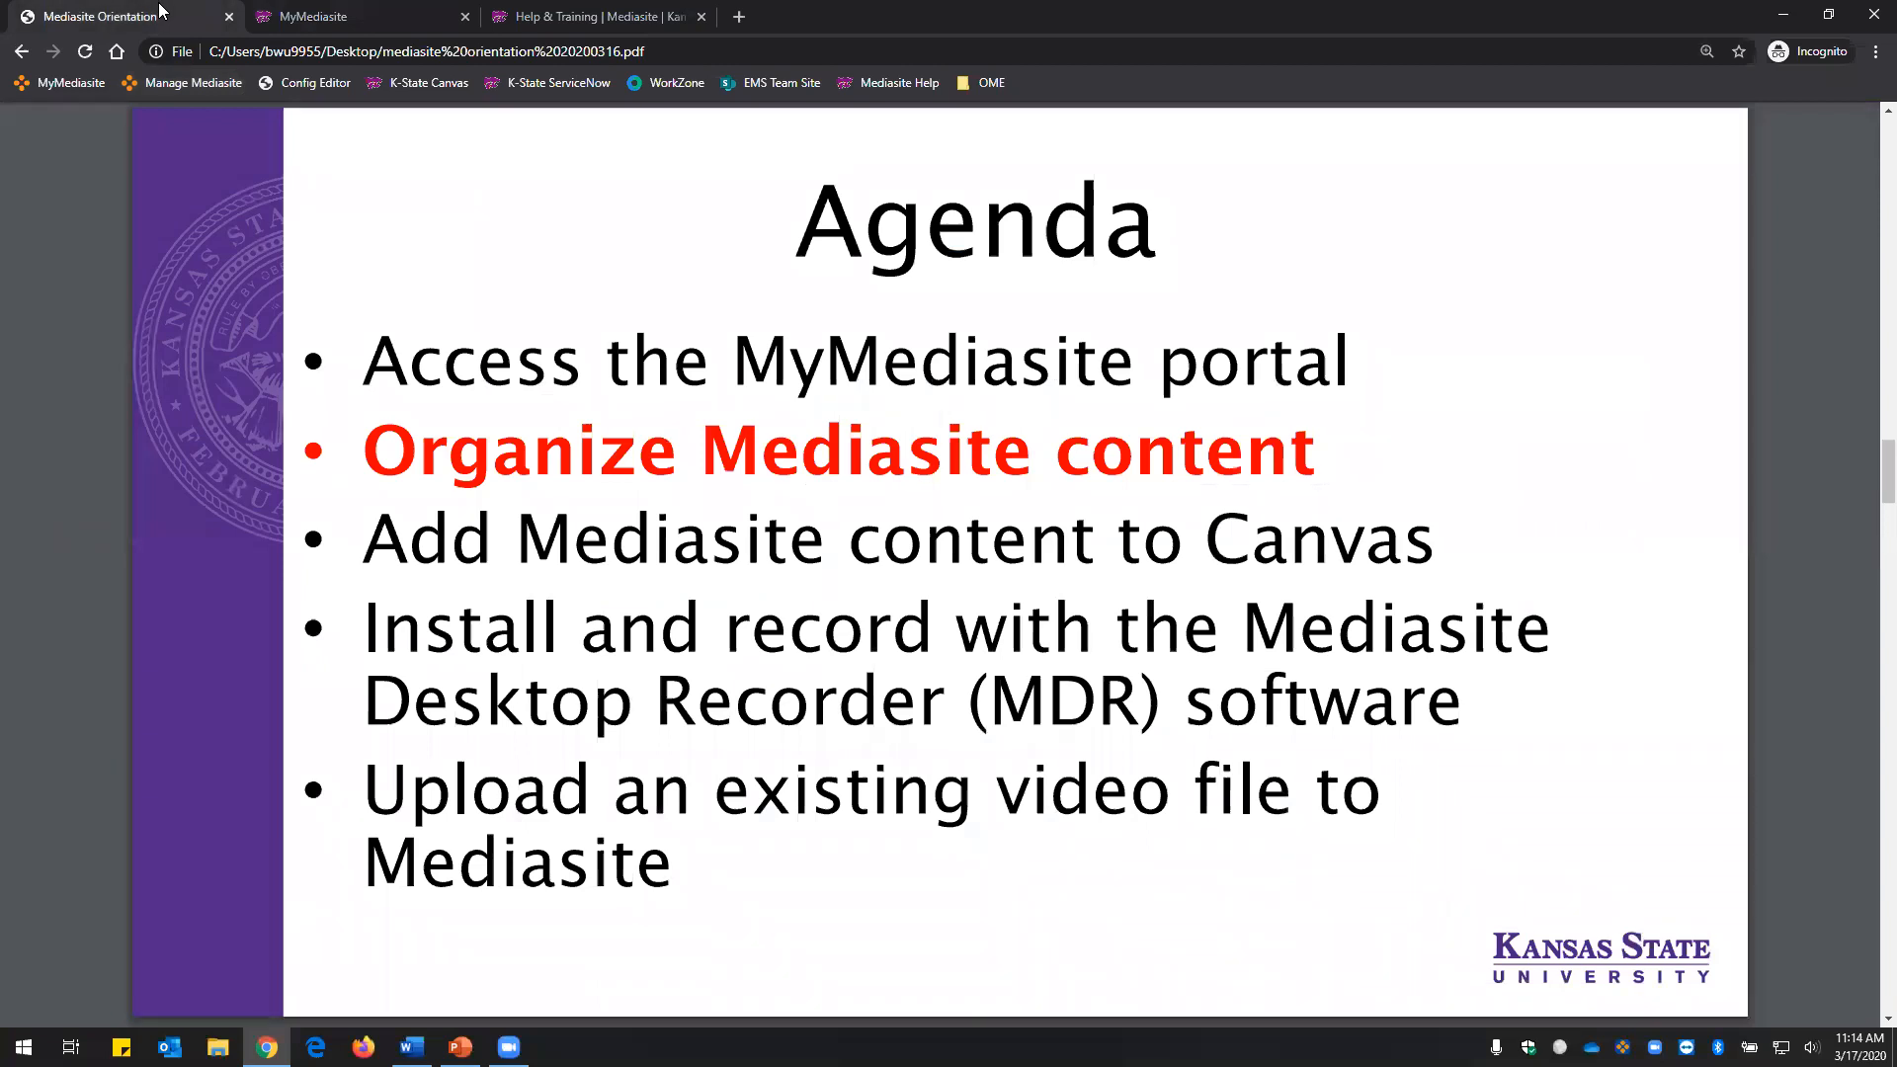
key(Page_Down)
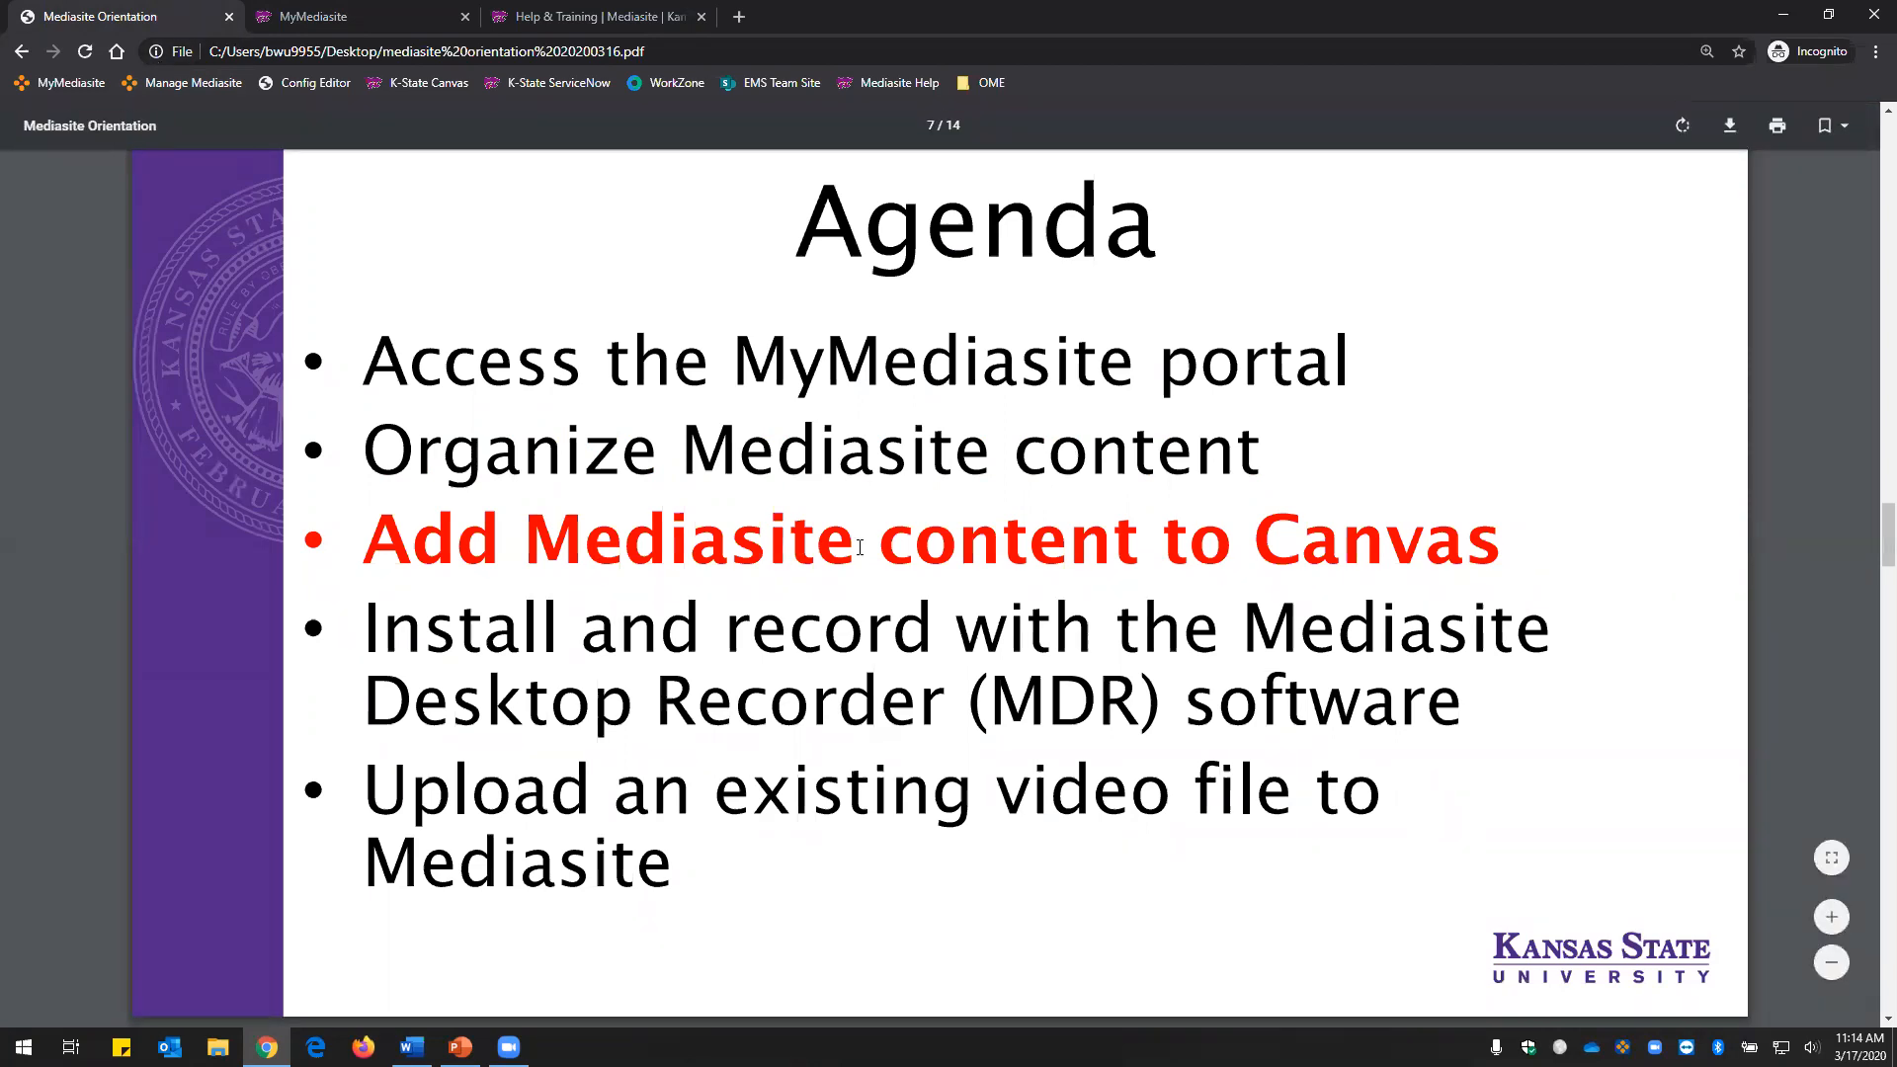
click(329, 19)
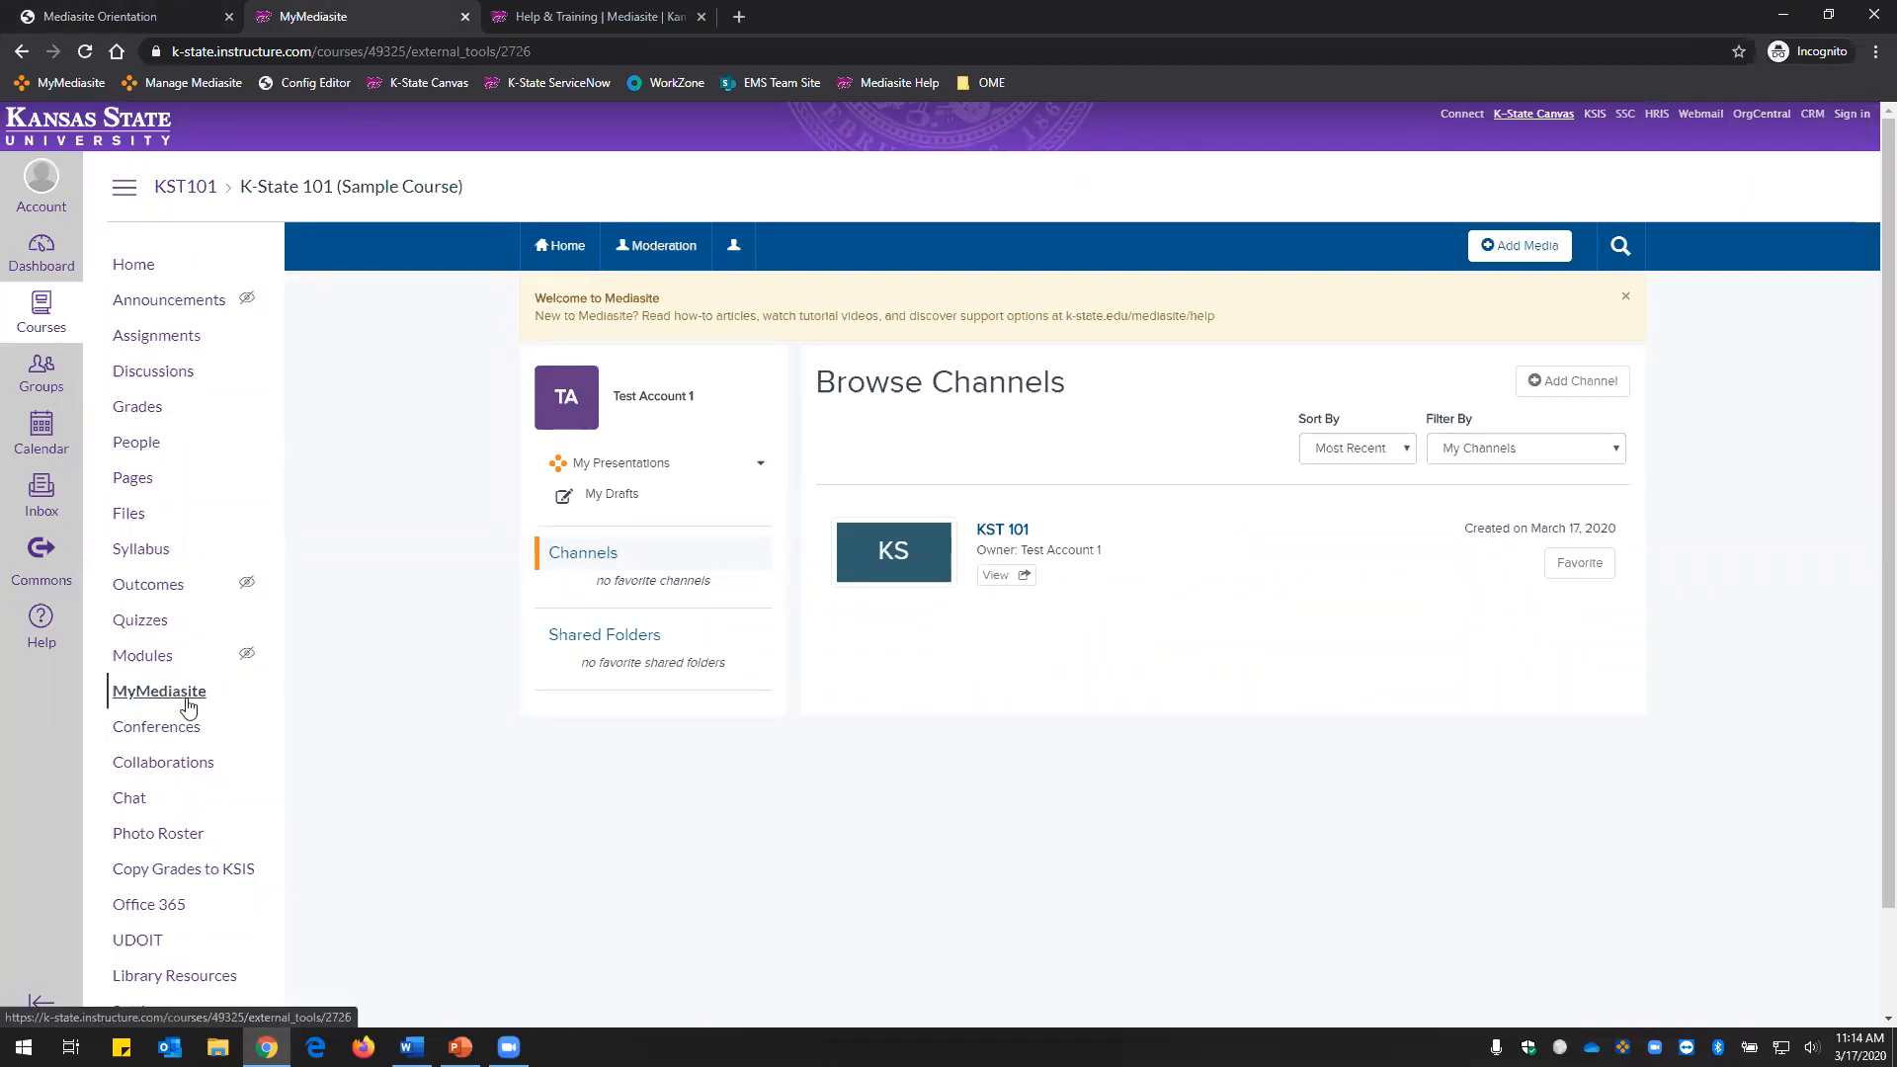
Add a module named "My Recordings" to the course's modules.
click(143, 656)
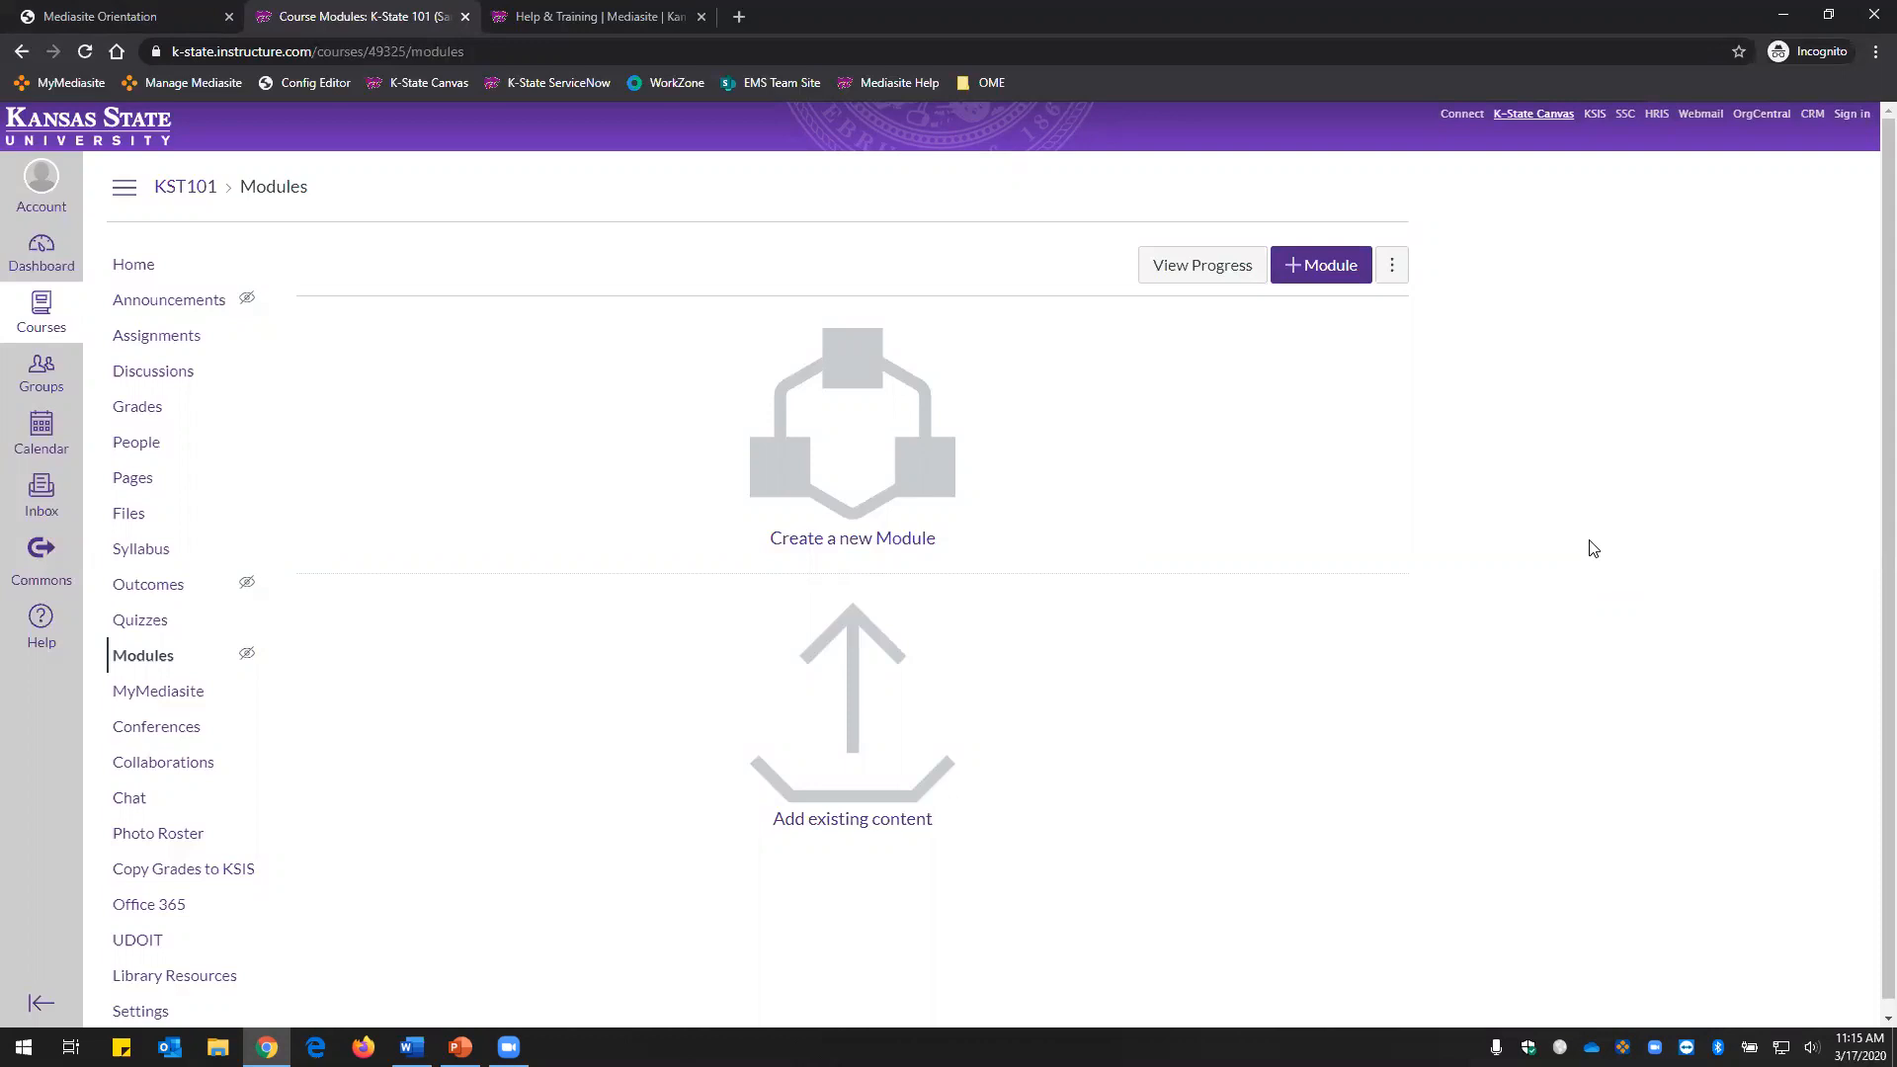
click(1320, 266)
click(909, 476)
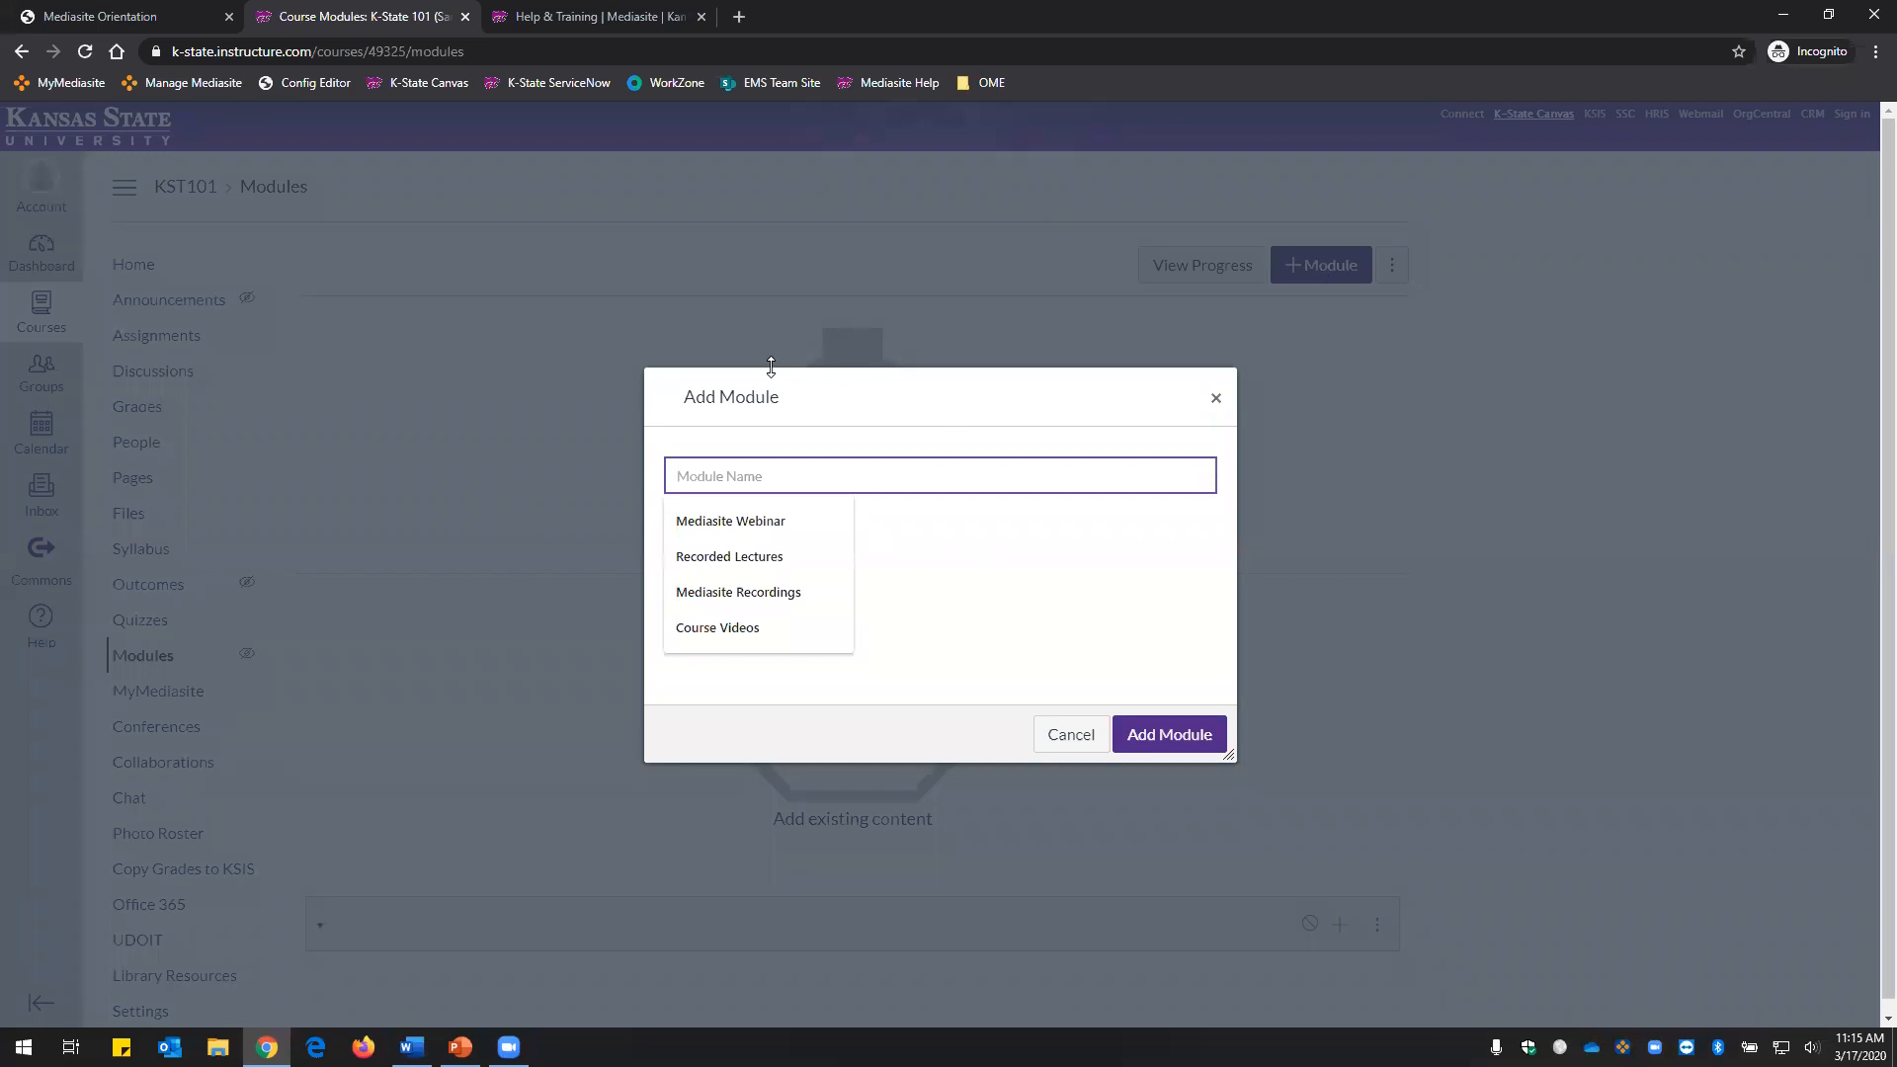
text(M)
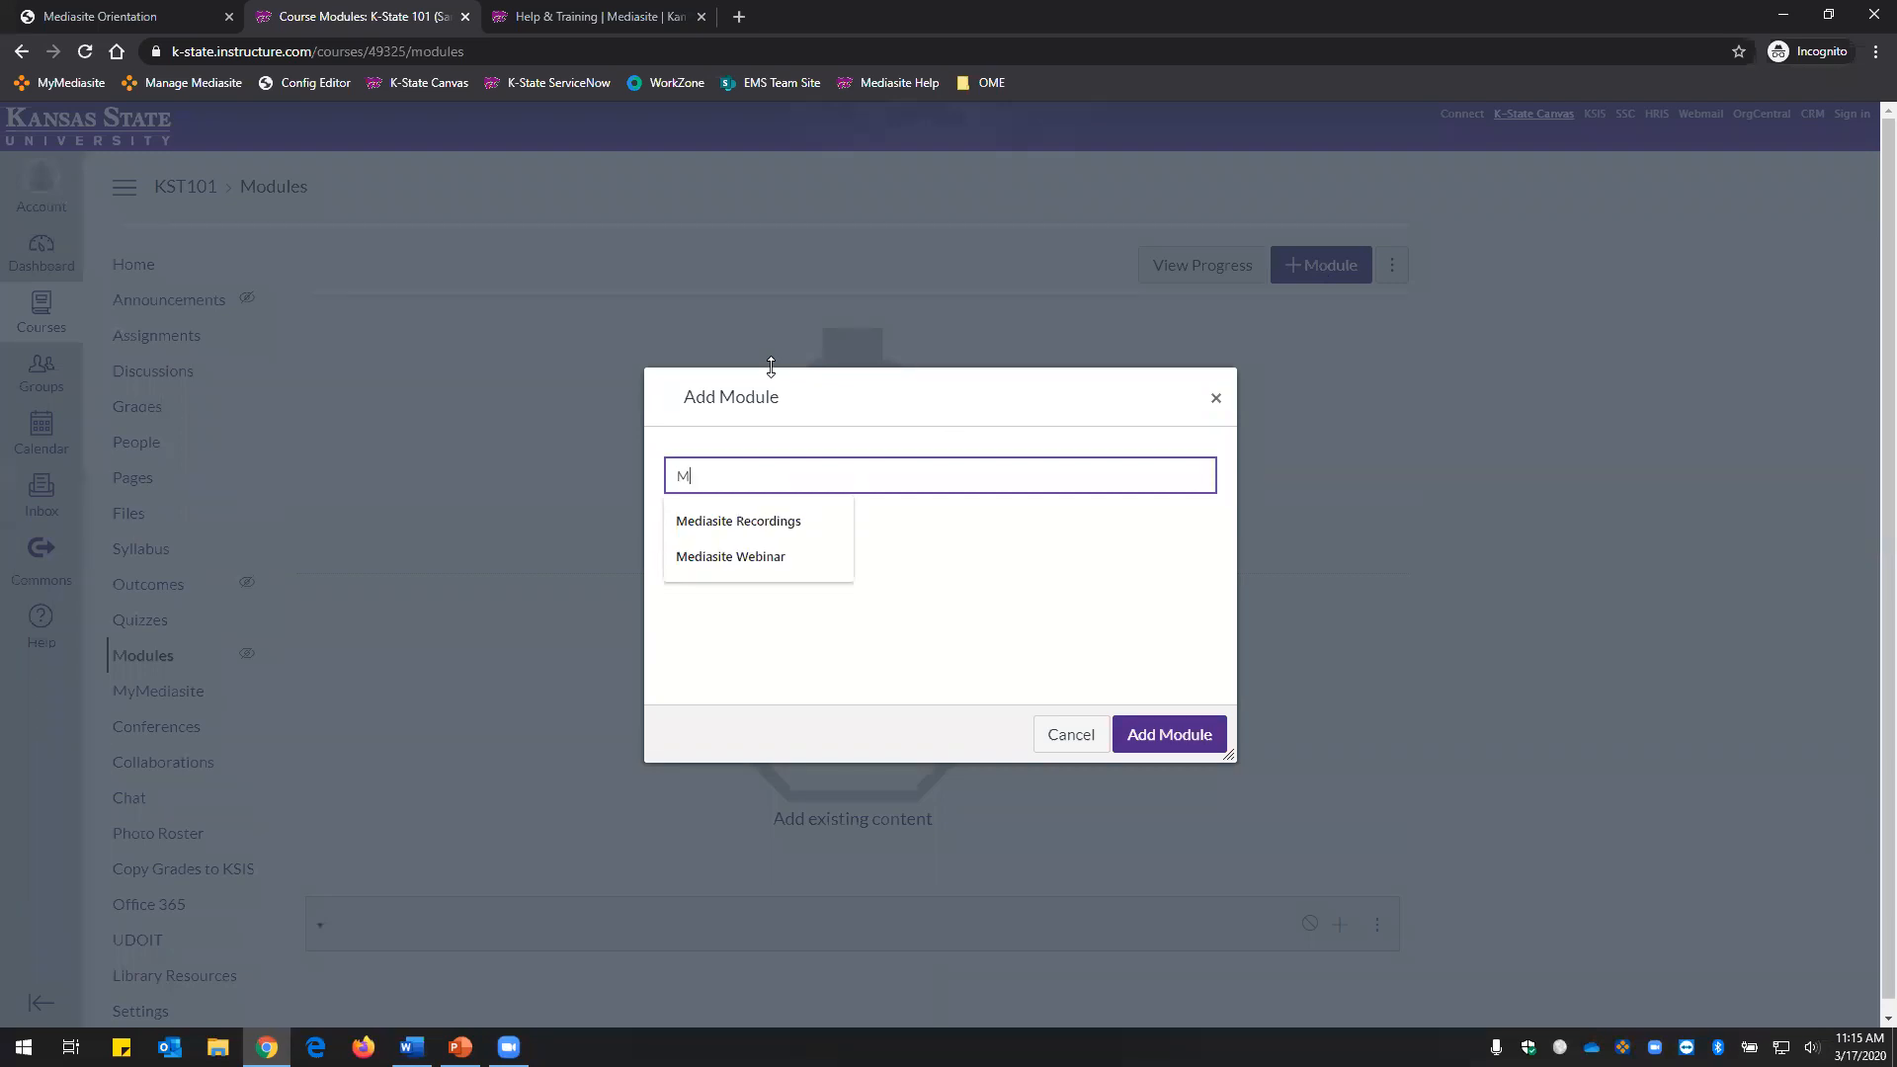
text(y Recordings)
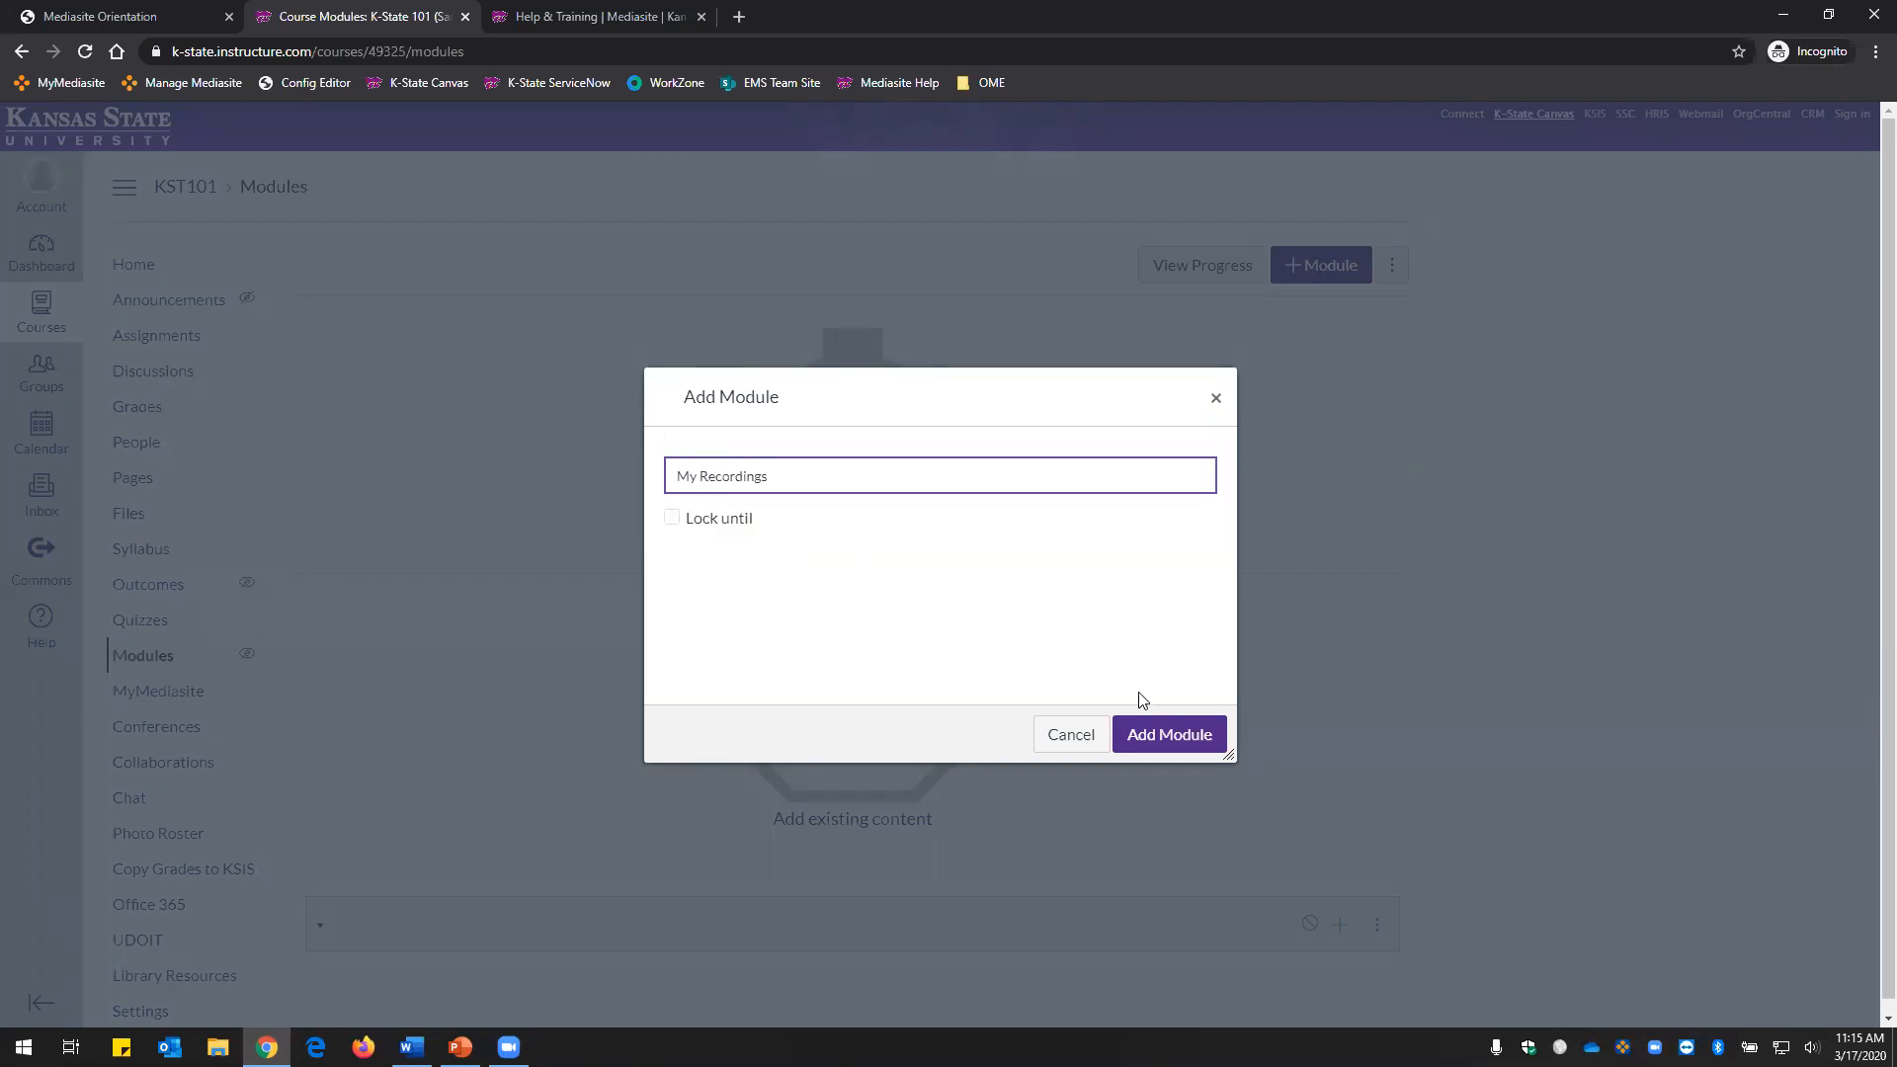
click(1168, 735)
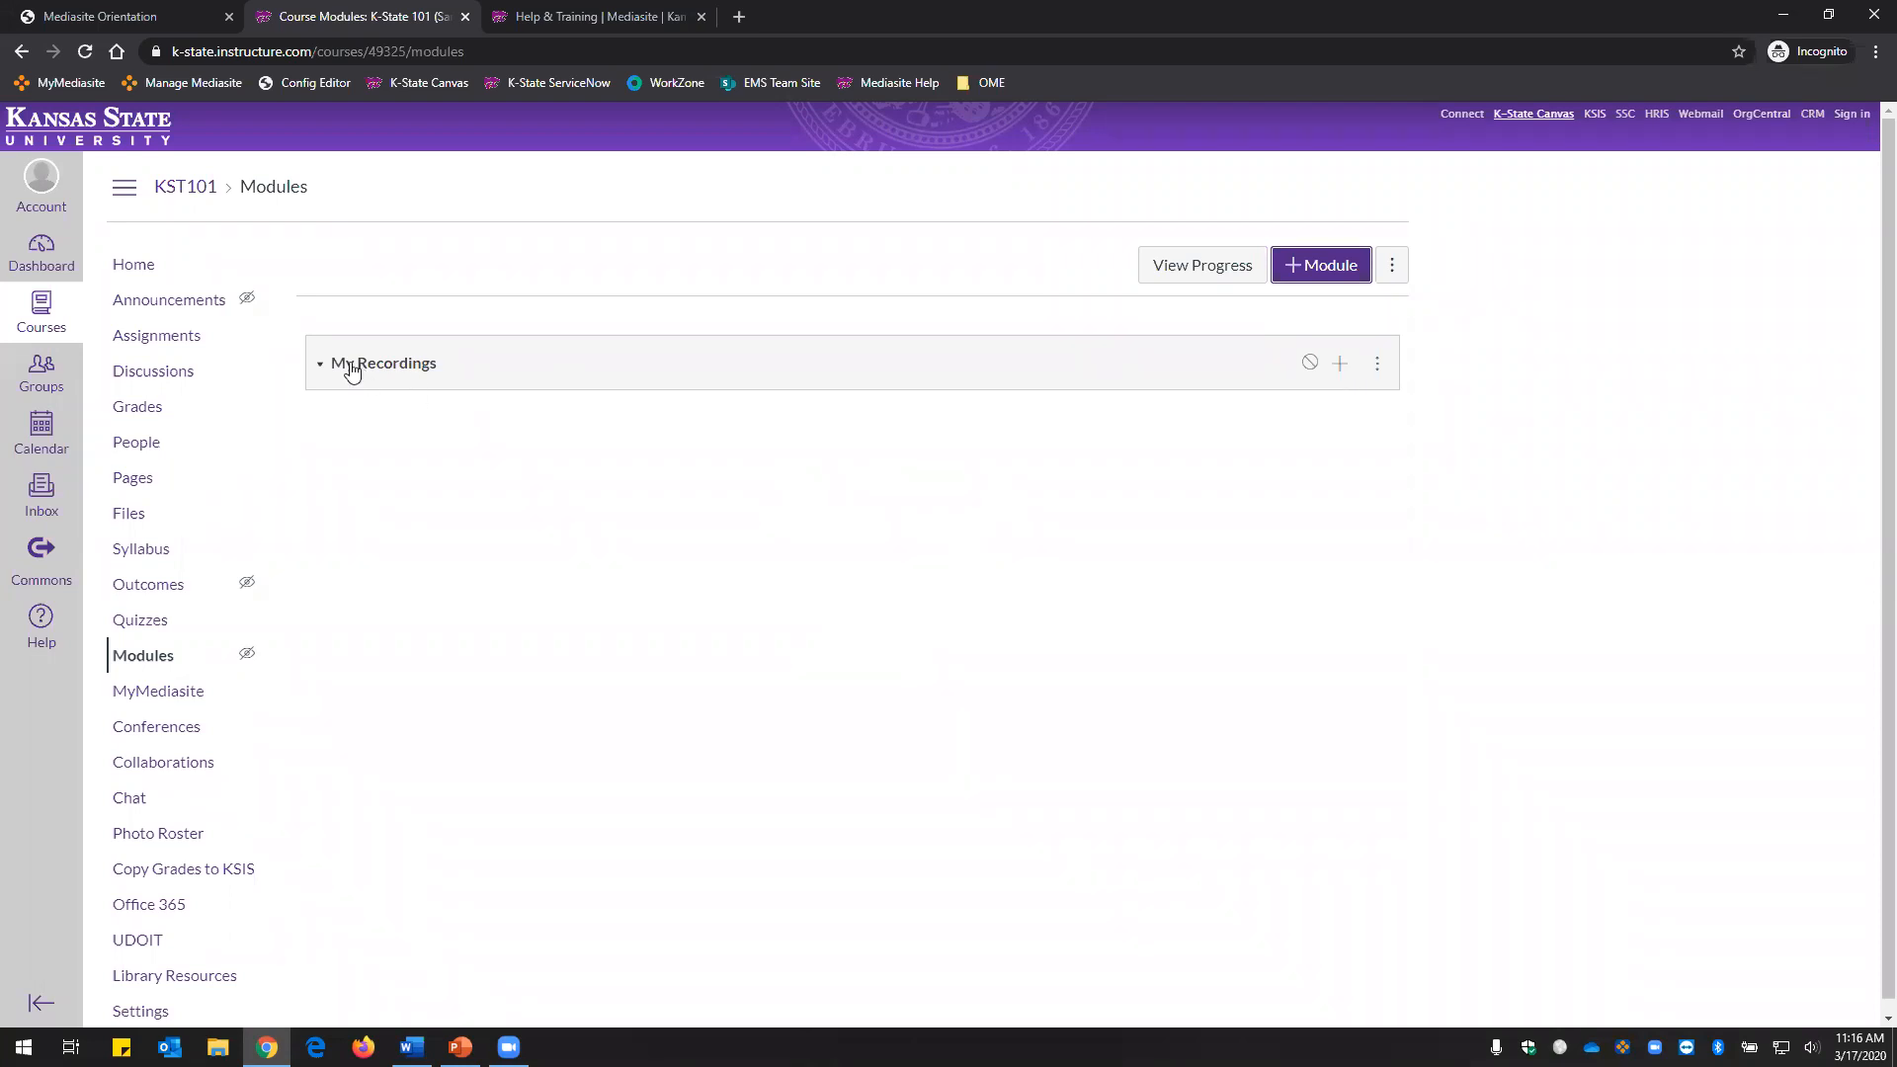
Add a new page named "Mediasite Videos" to the My Recordings module and publish the module with its page.
click(1341, 366)
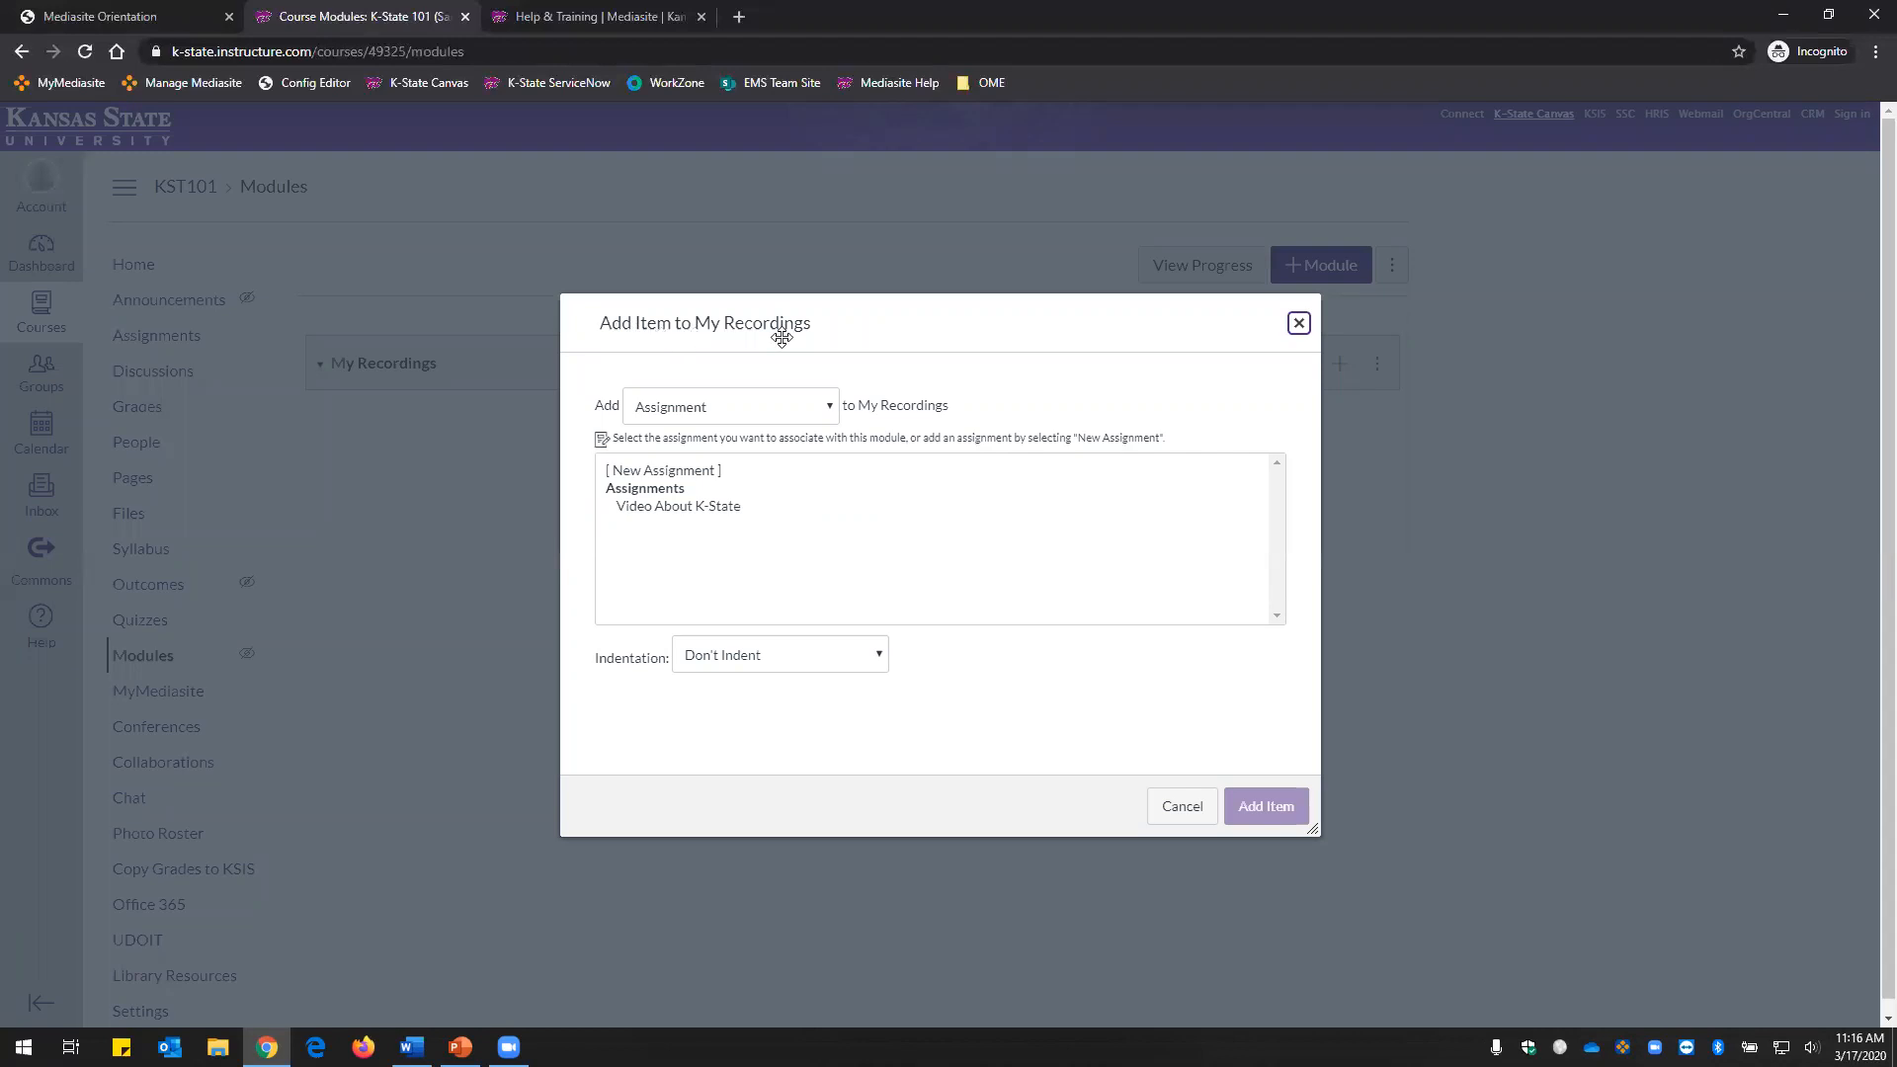
click(672, 407)
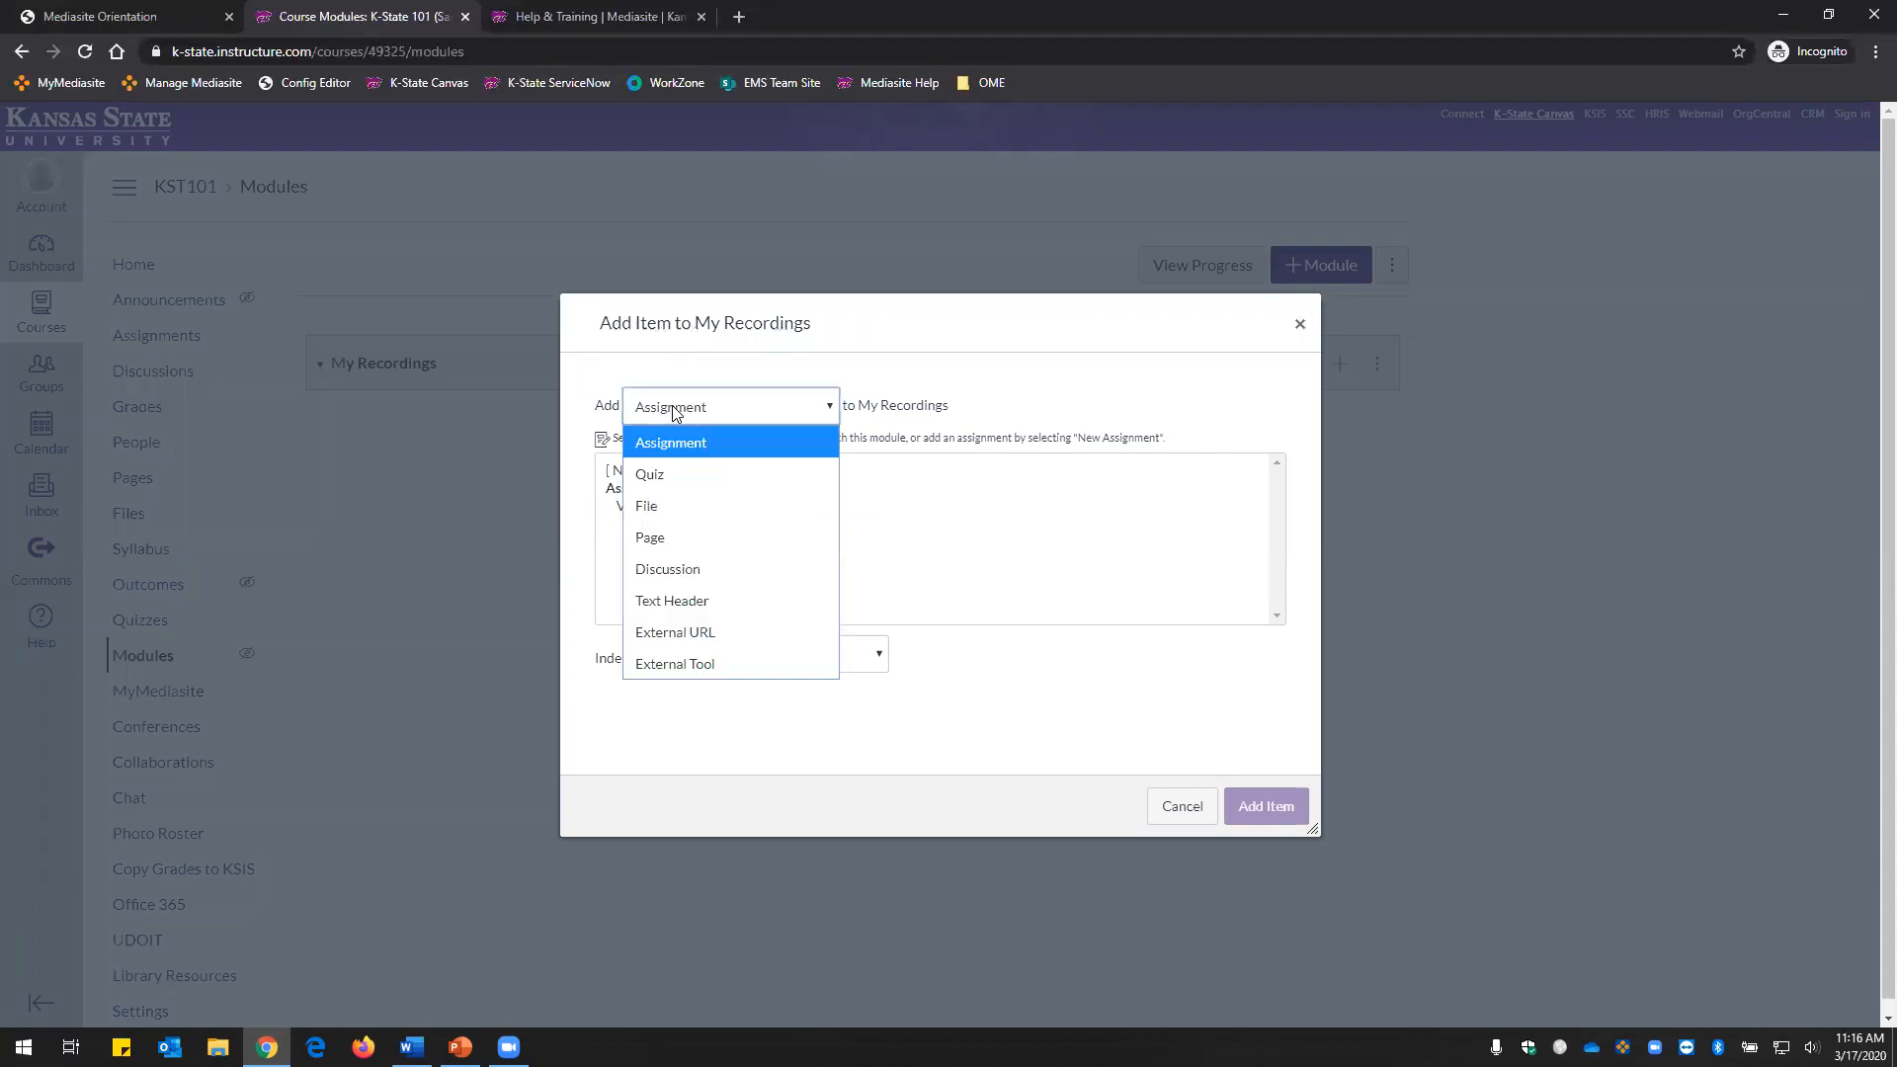
click(711, 536)
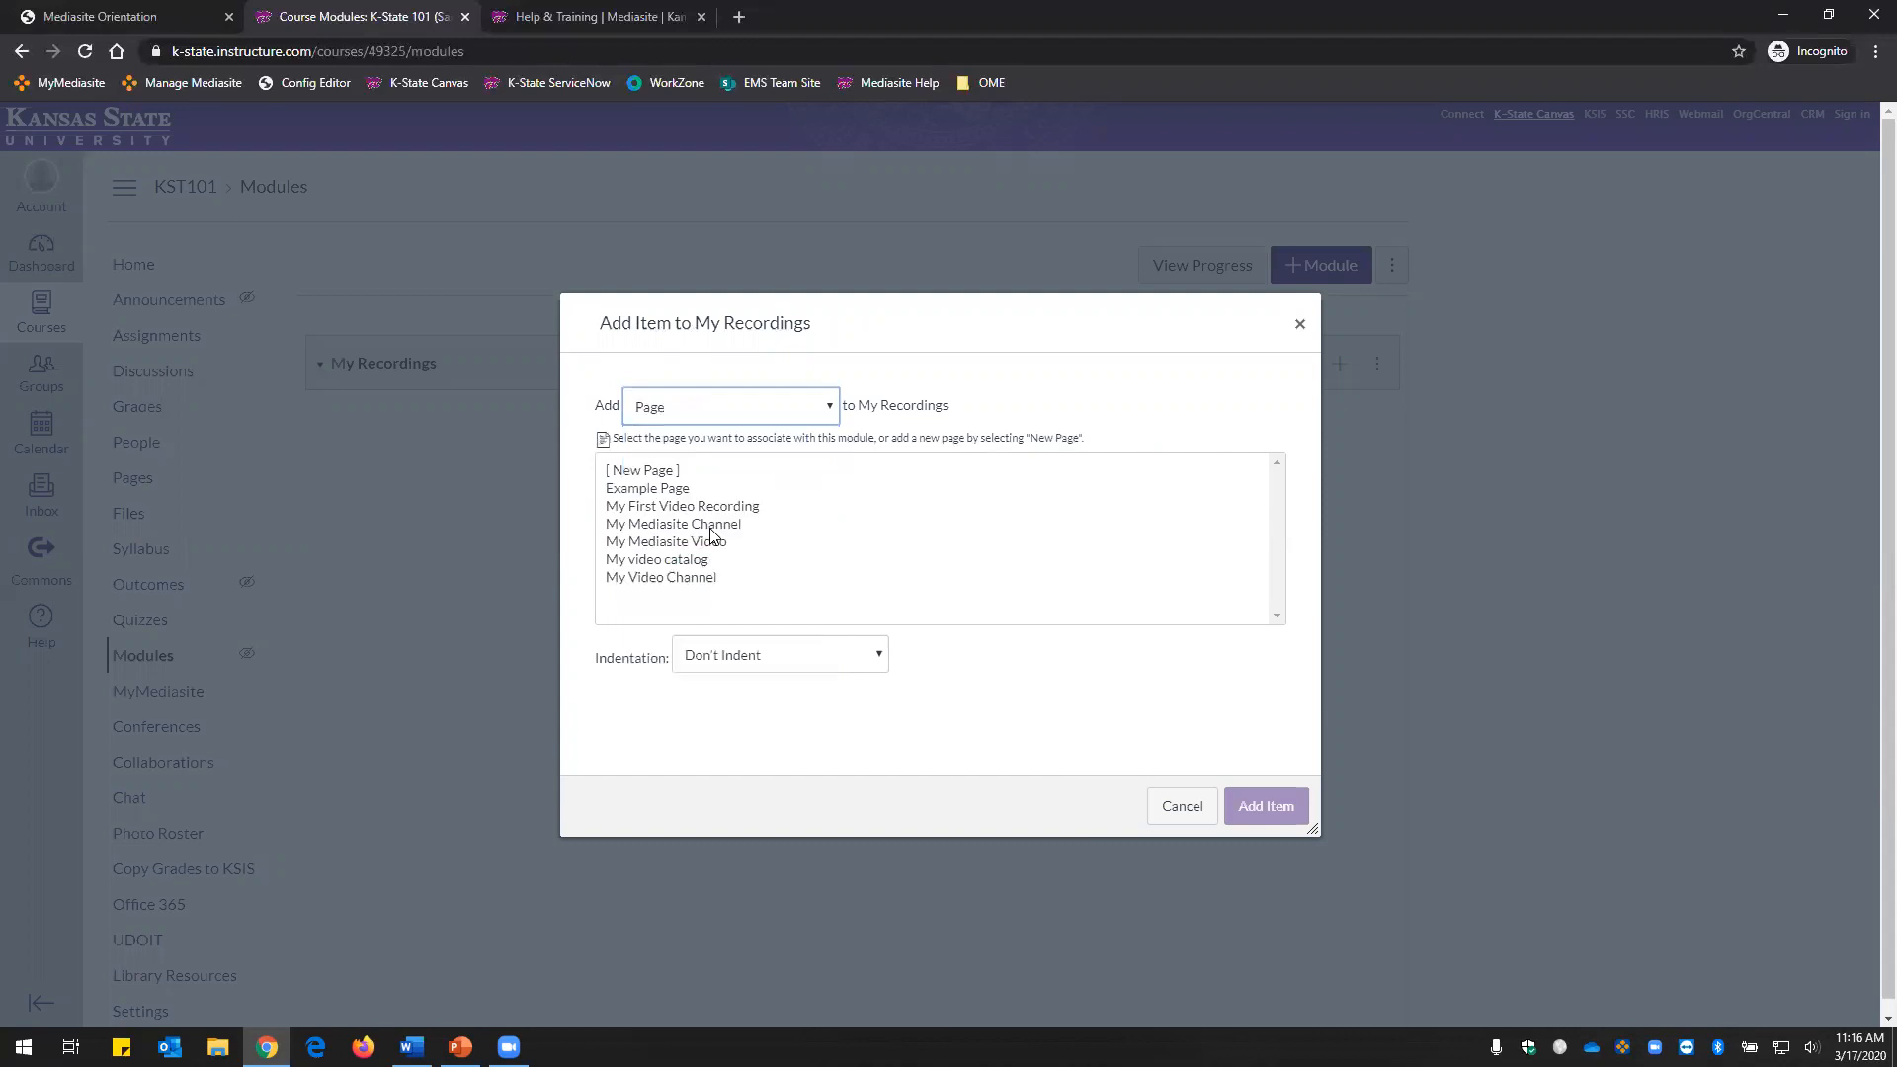
click(665, 474)
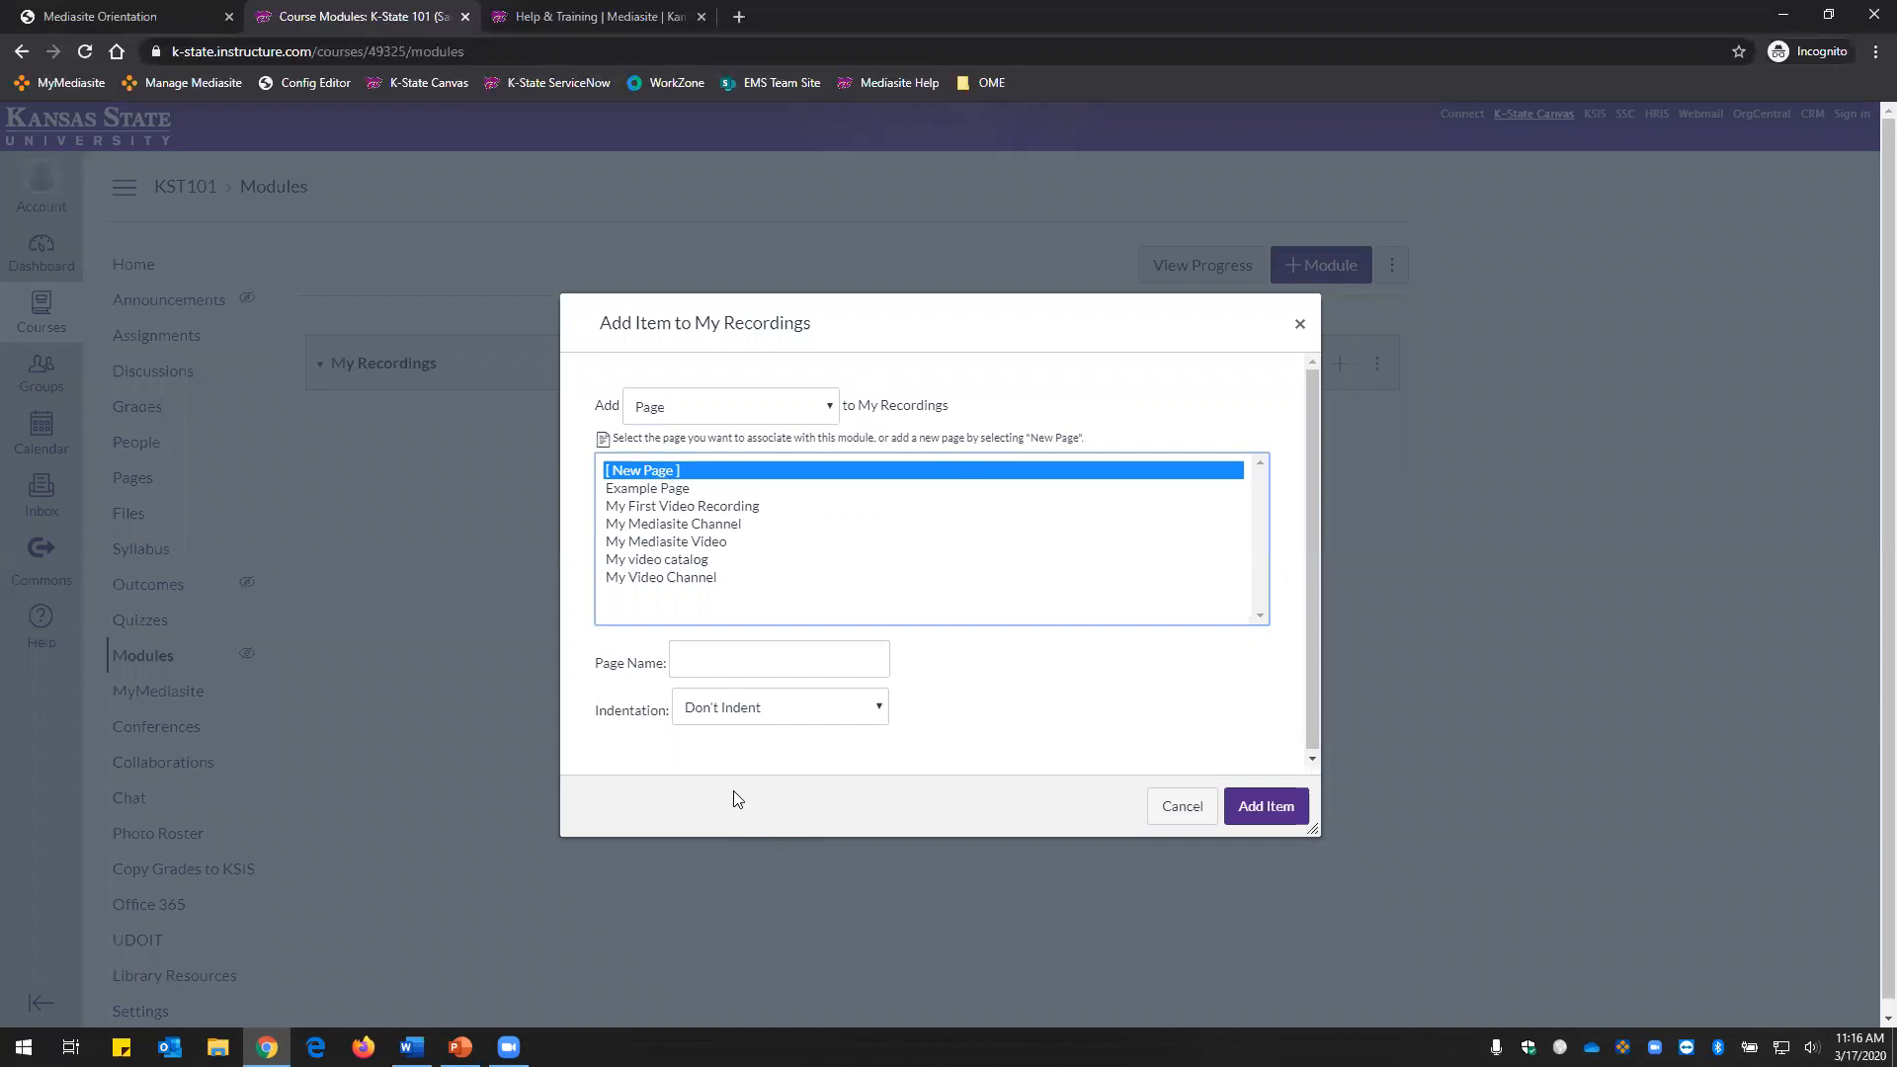
click(707, 659)
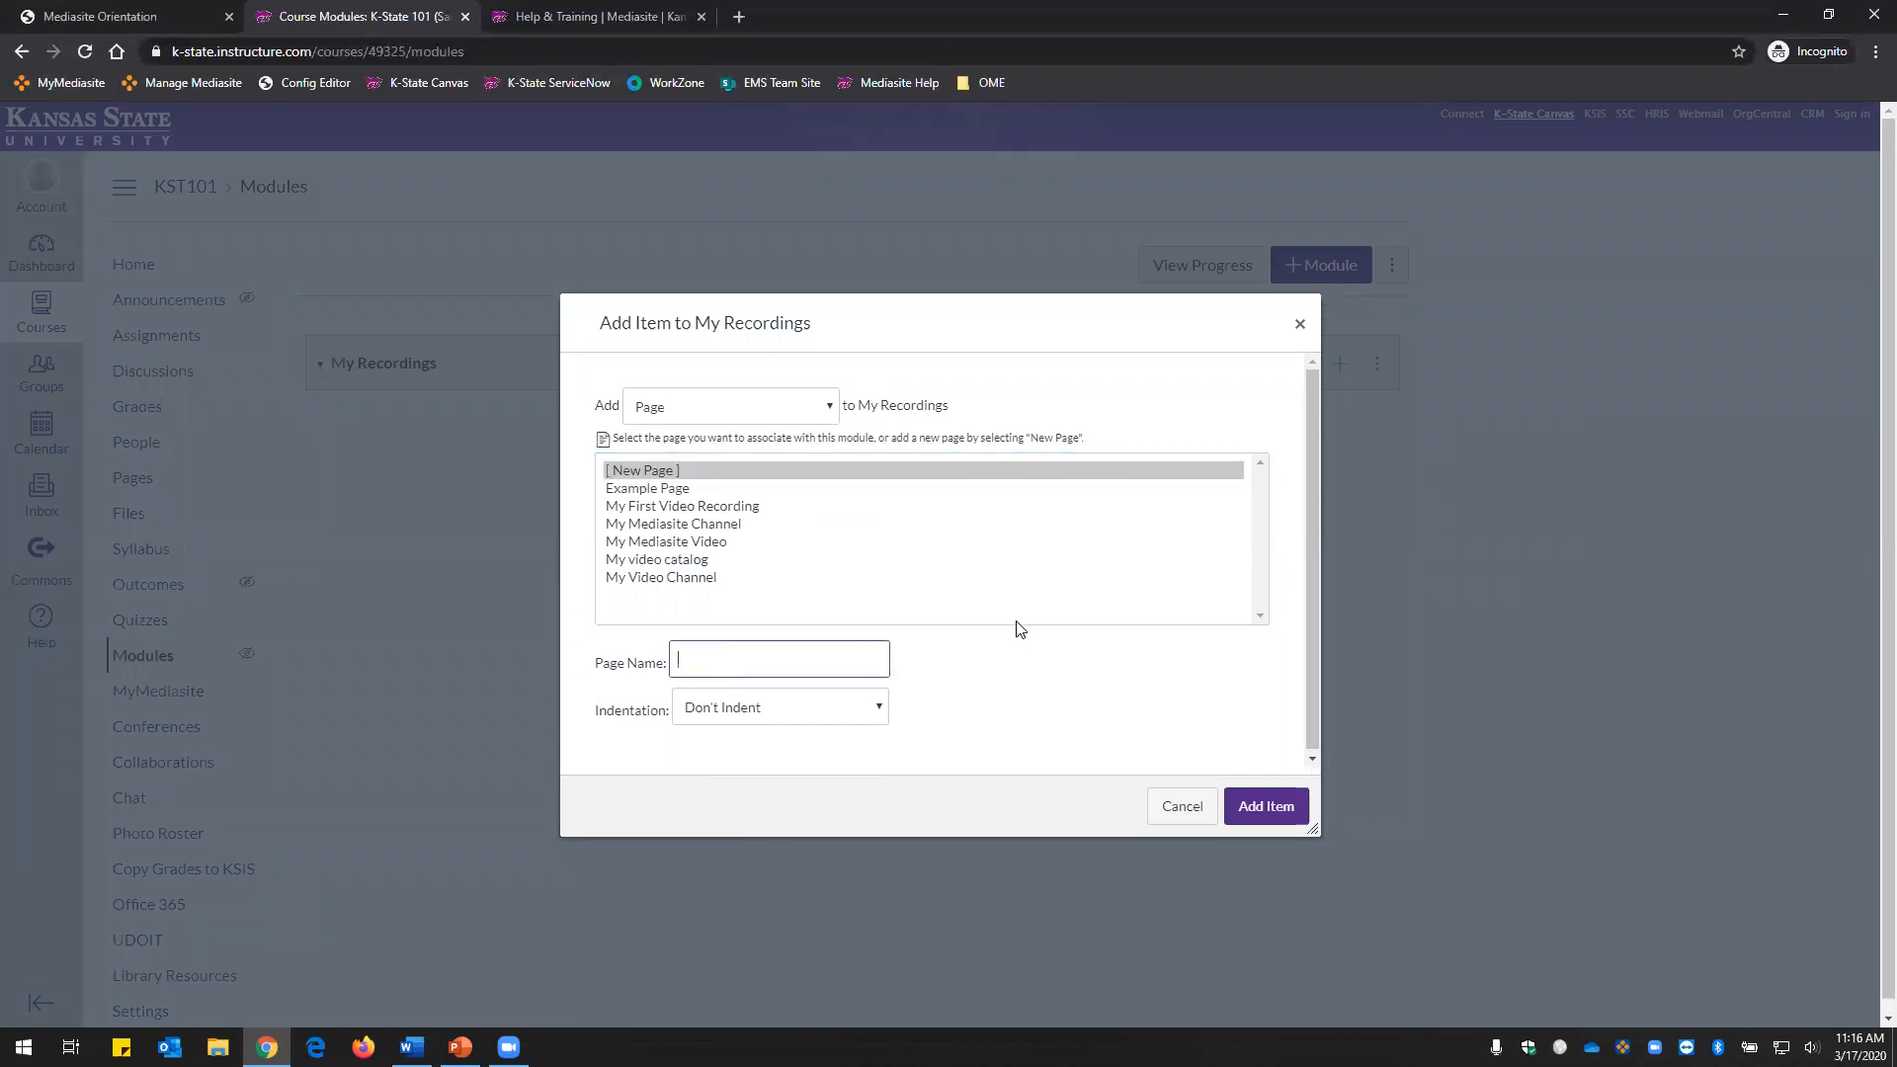
text(Mediasite Videos)
click(1272, 816)
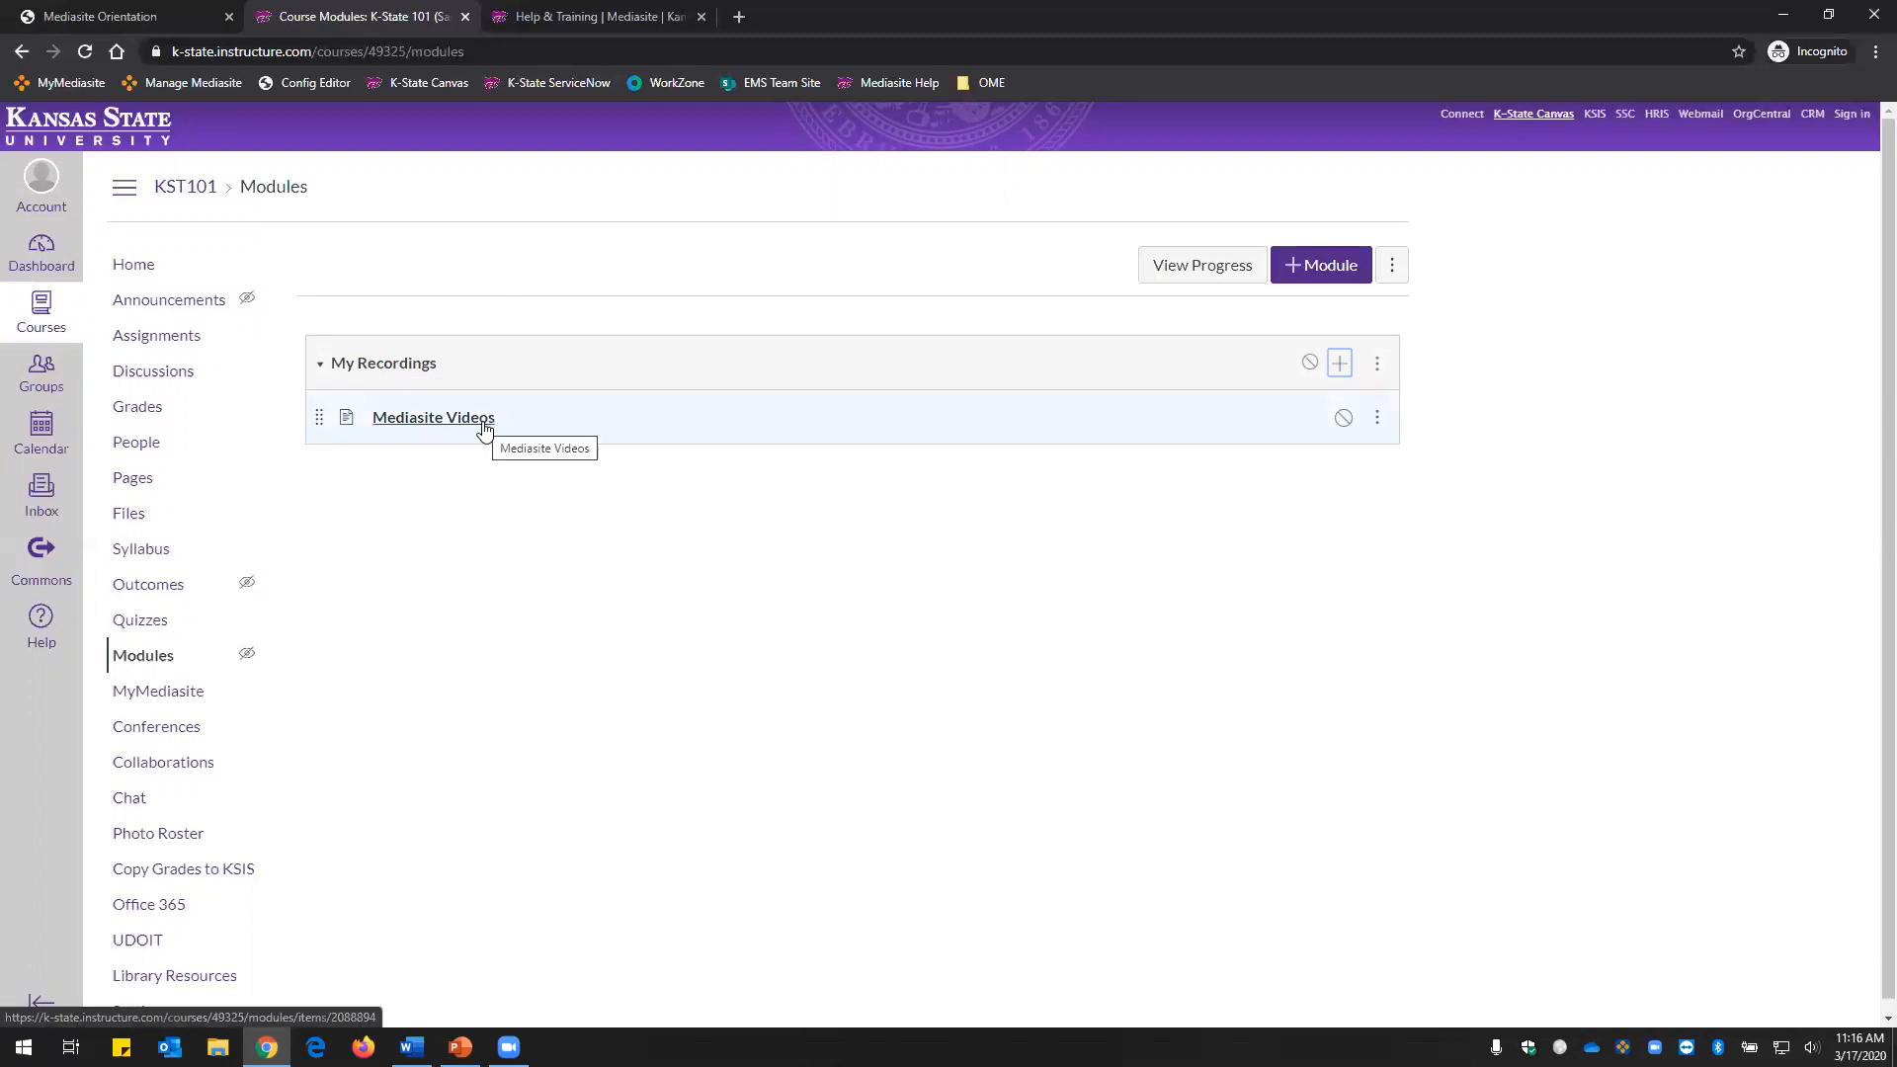
click(1310, 368)
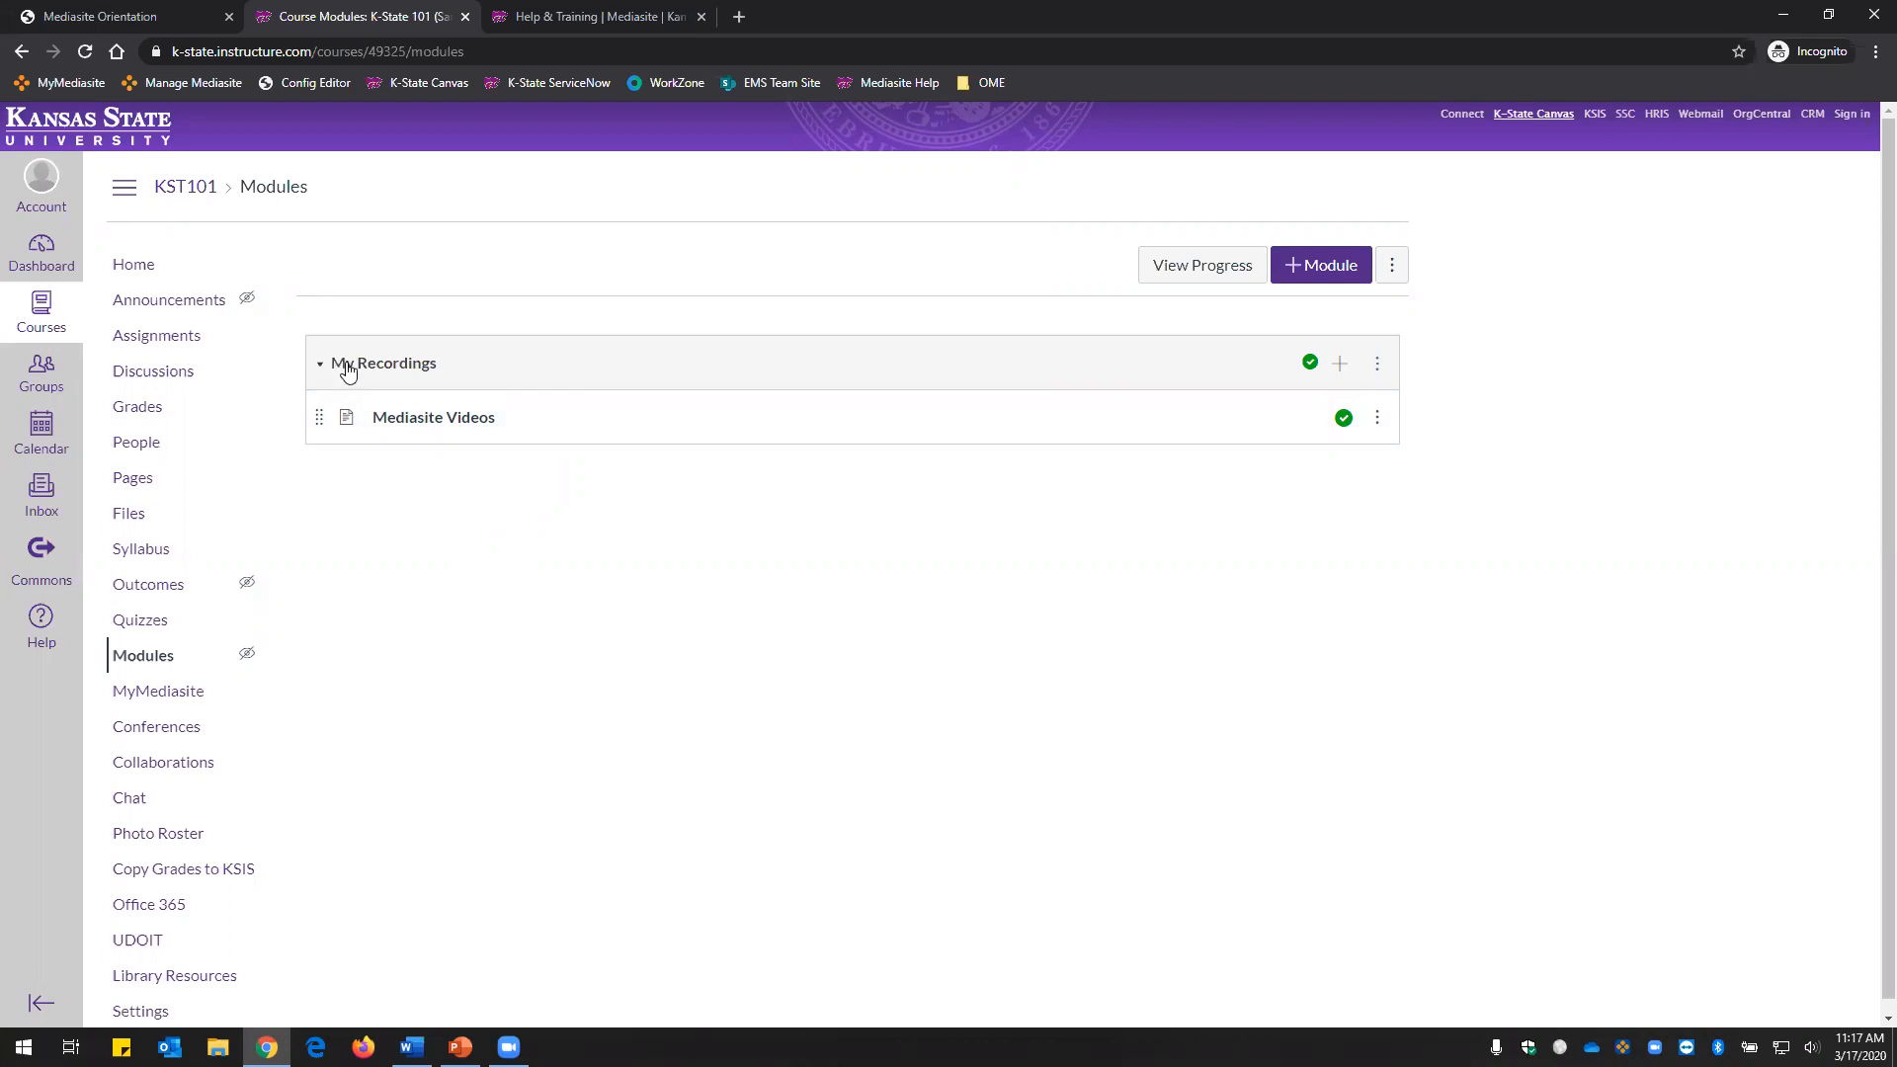
Open the Mediasite Videos page for editing, ready to insert content into its empty body.
click(445, 425)
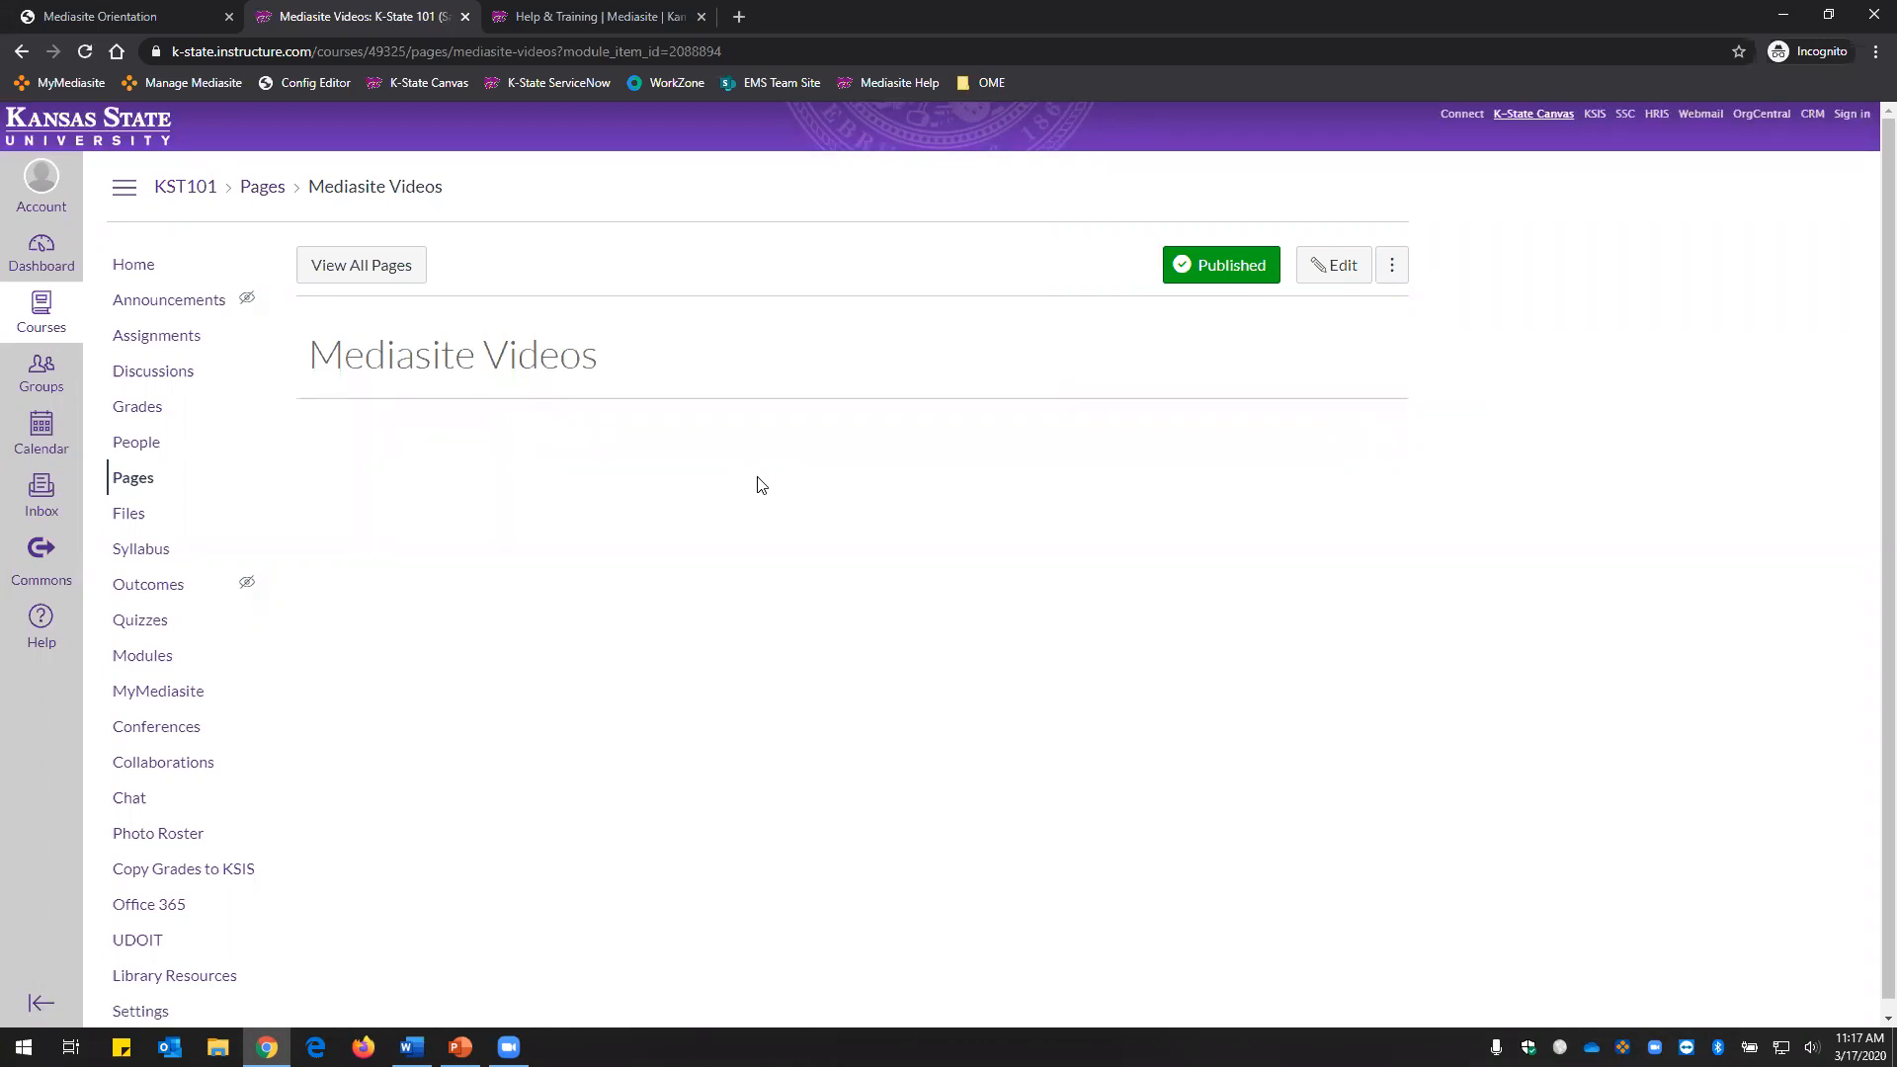
click(1338, 276)
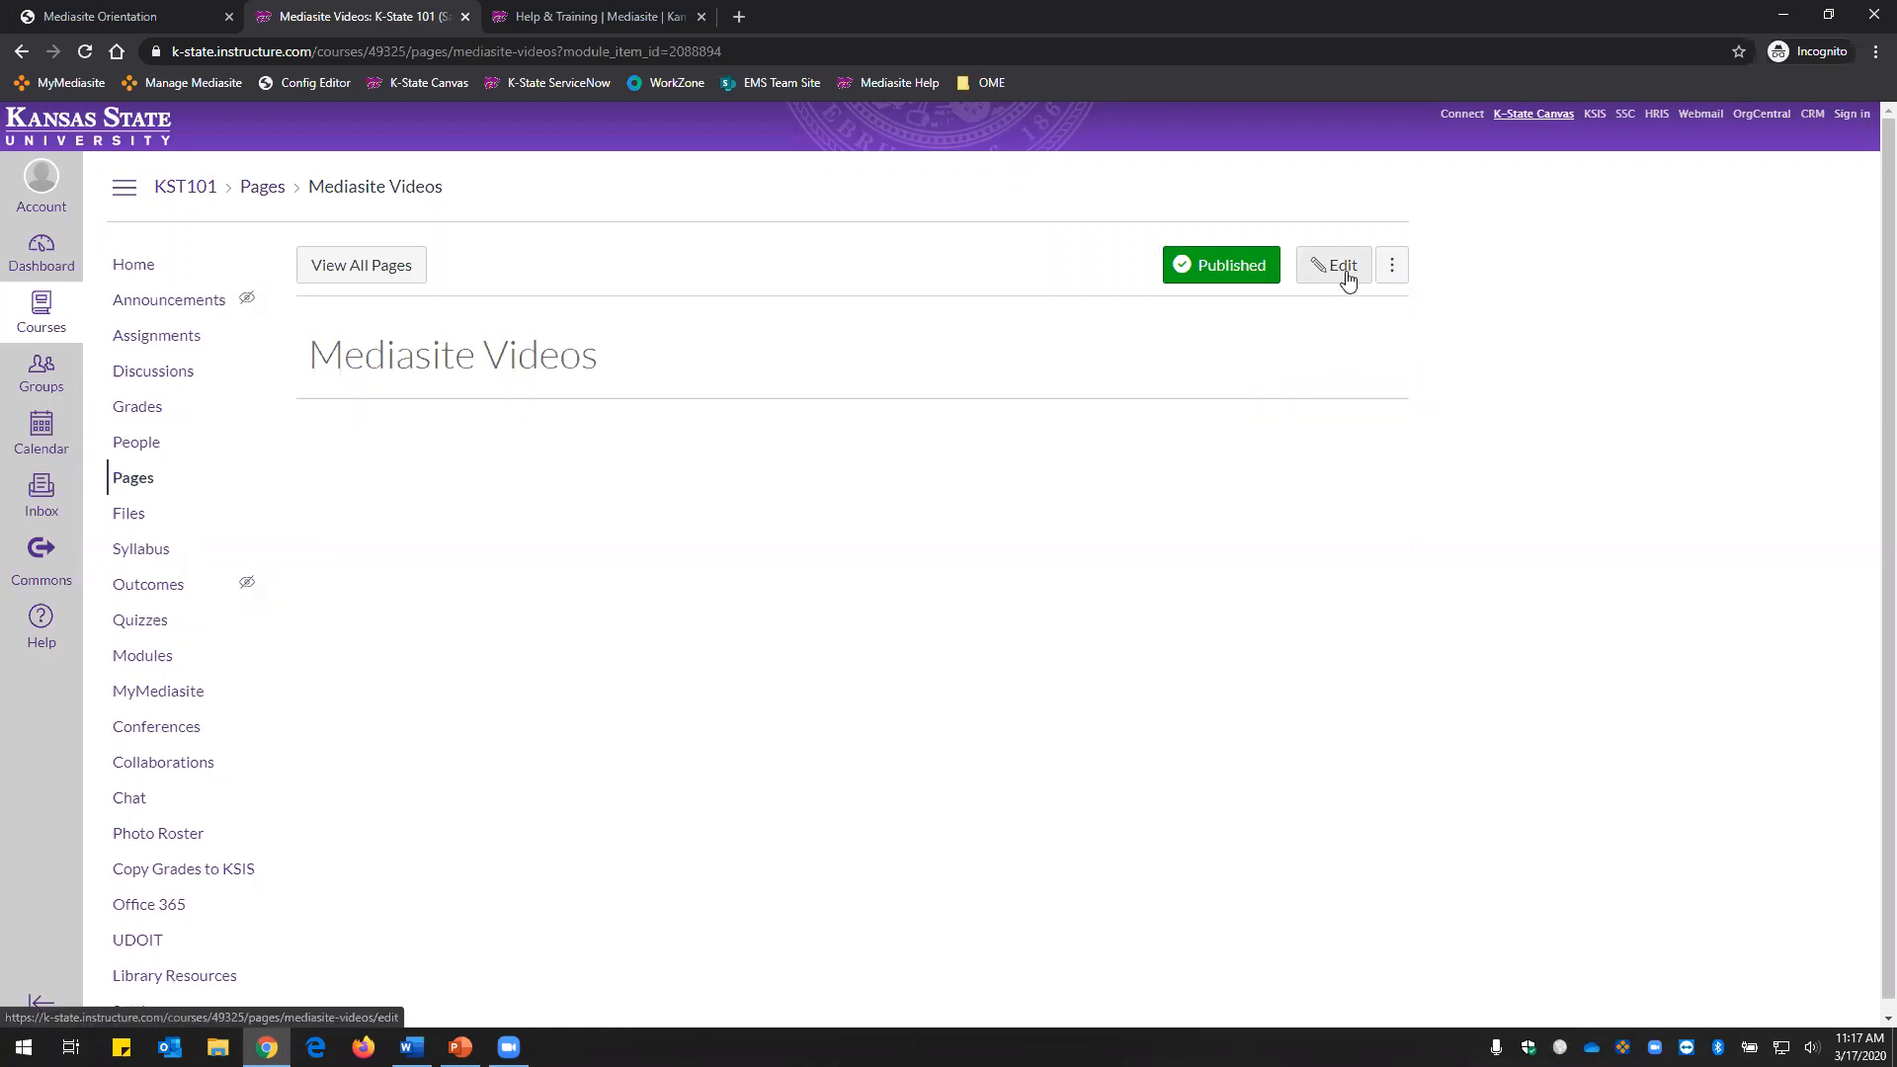
click(1347, 279)
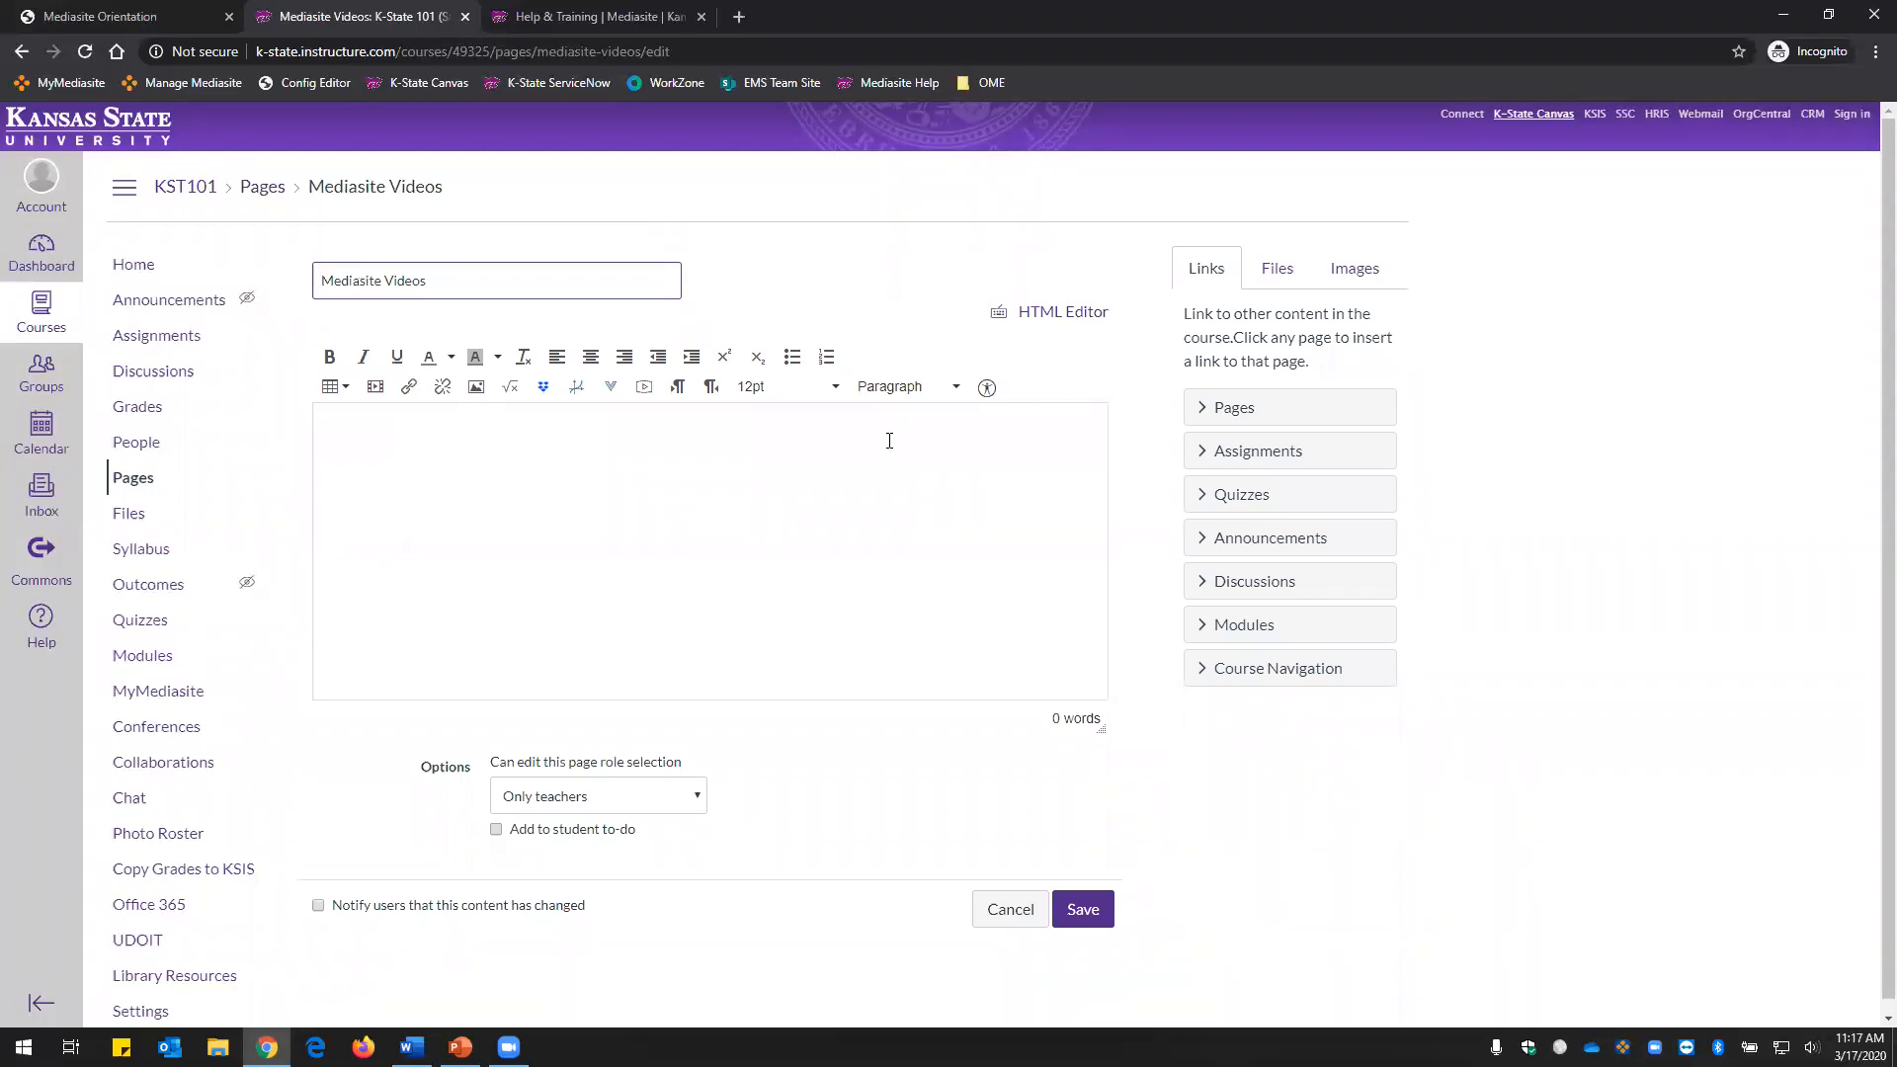
click(373, 447)
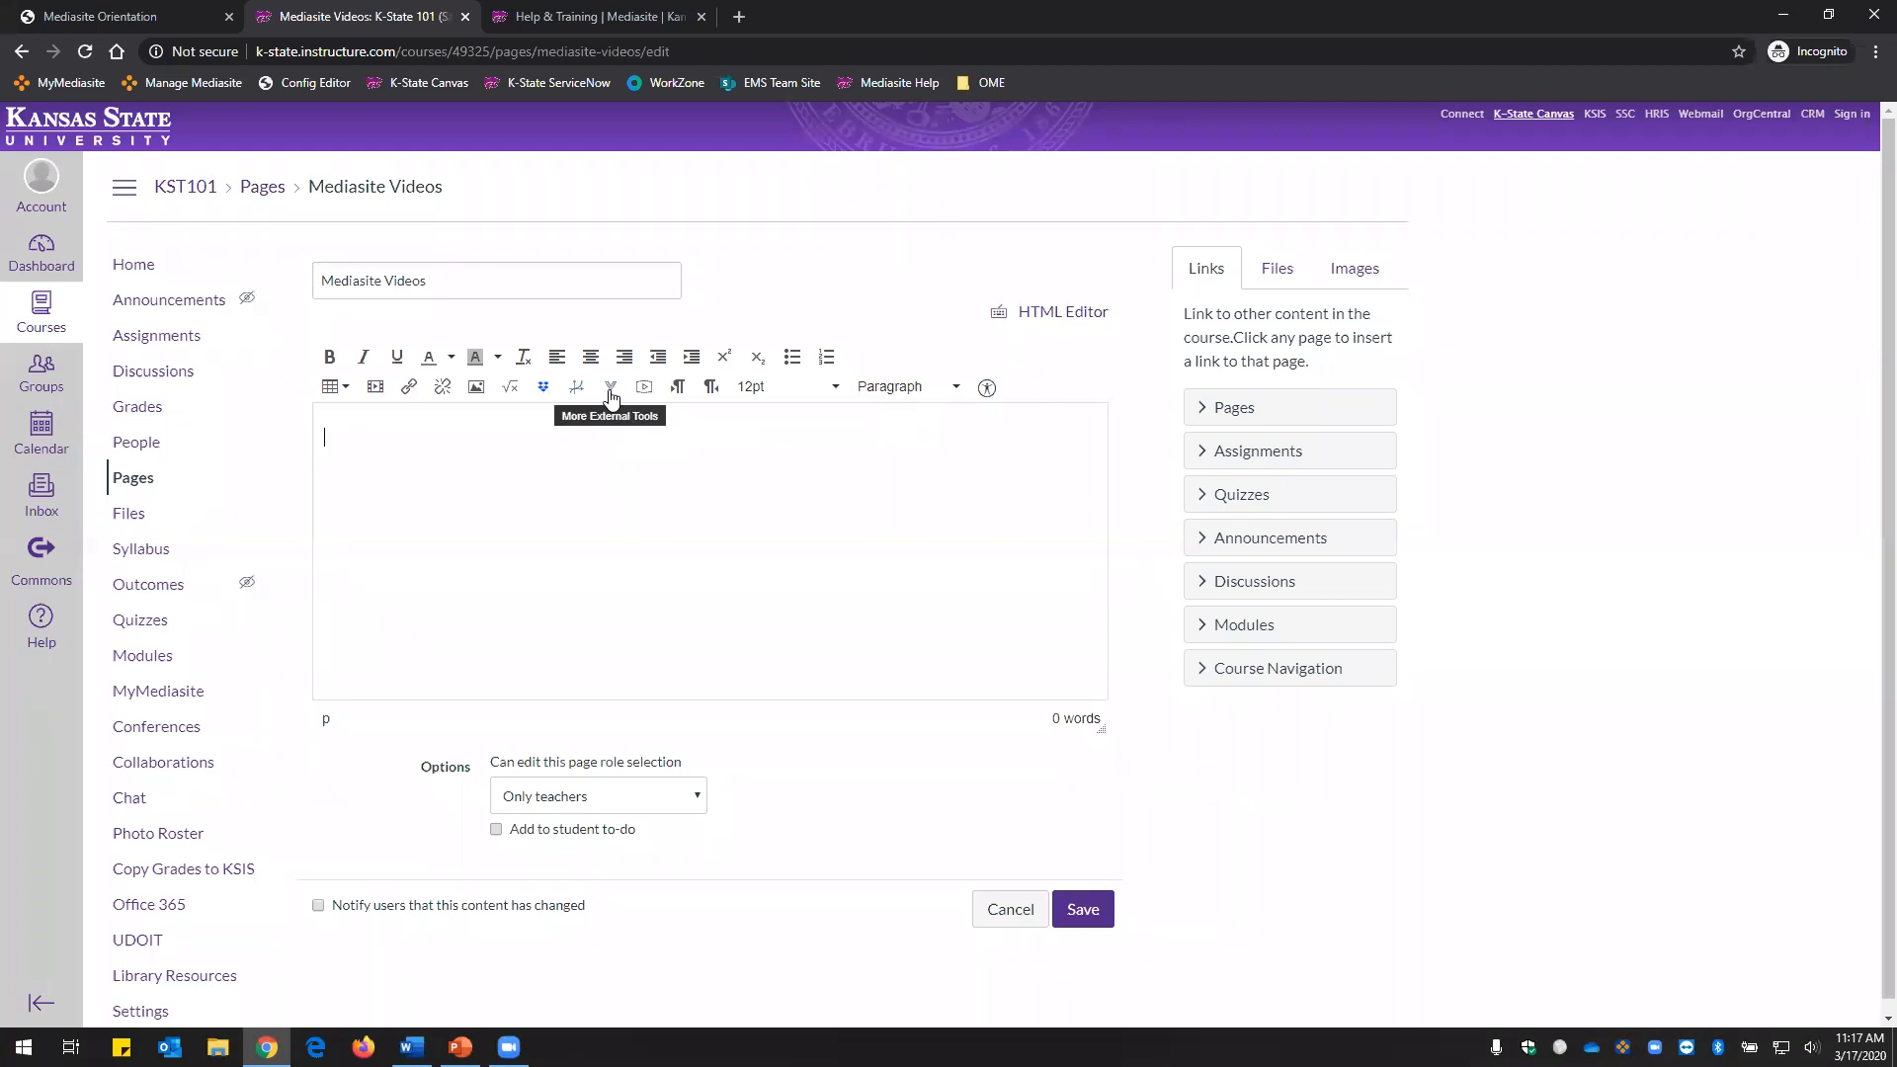
Embed the existing KST 101 Mediasite collection in the body of the Mediasite Videos page and save the page.
click(611, 392)
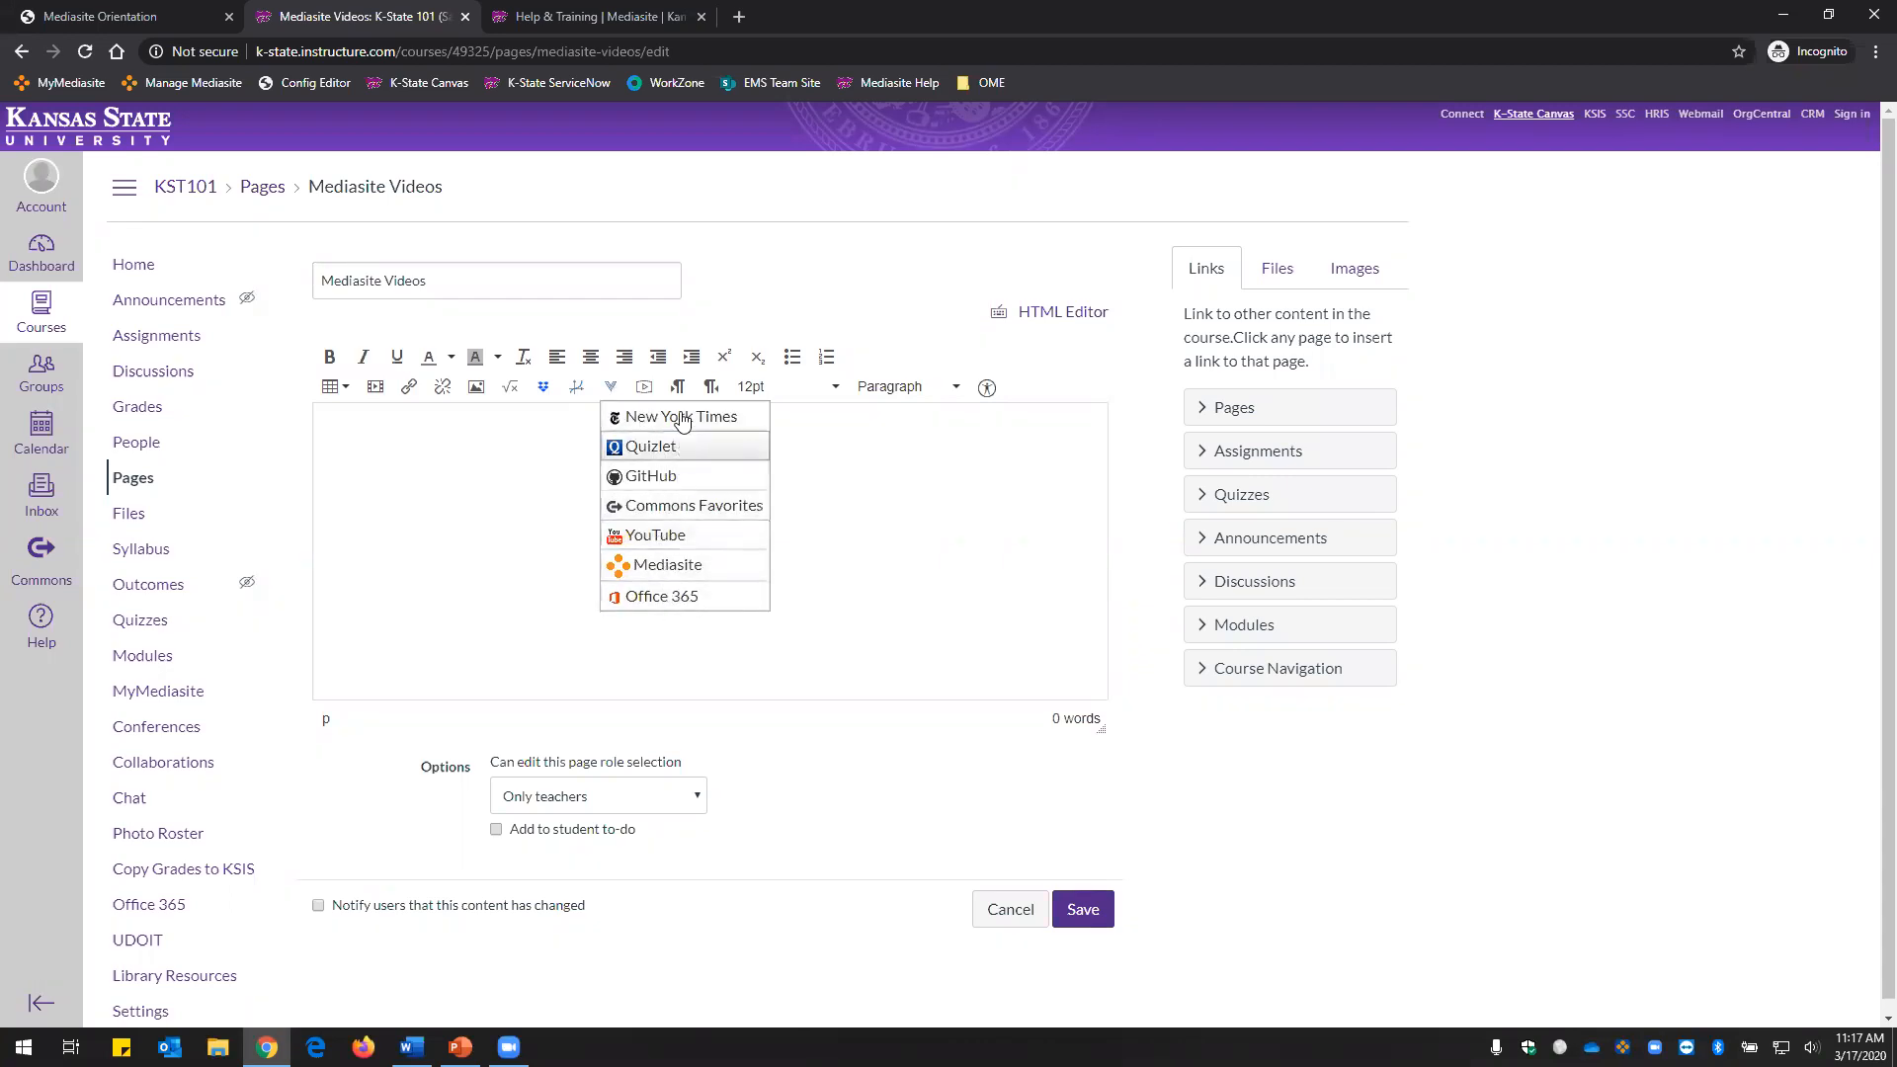
click(706, 578)
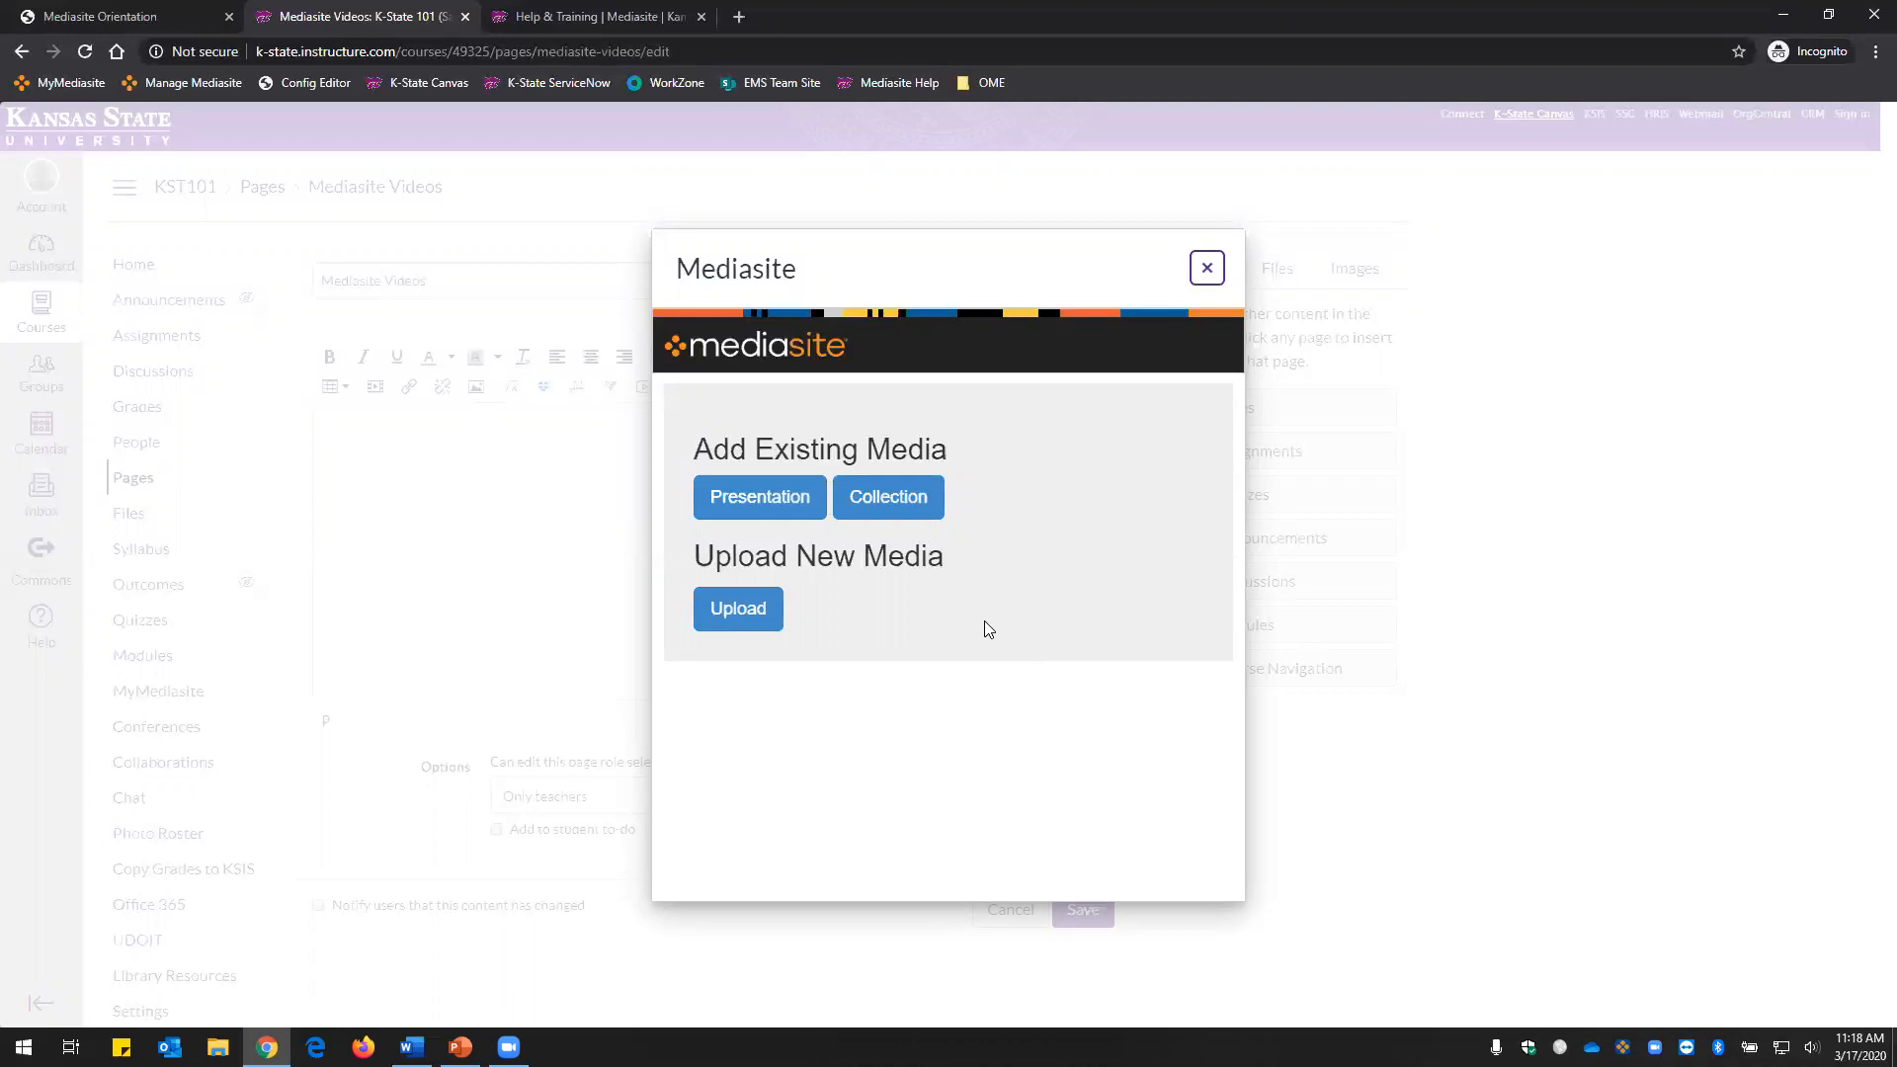
click(915, 513)
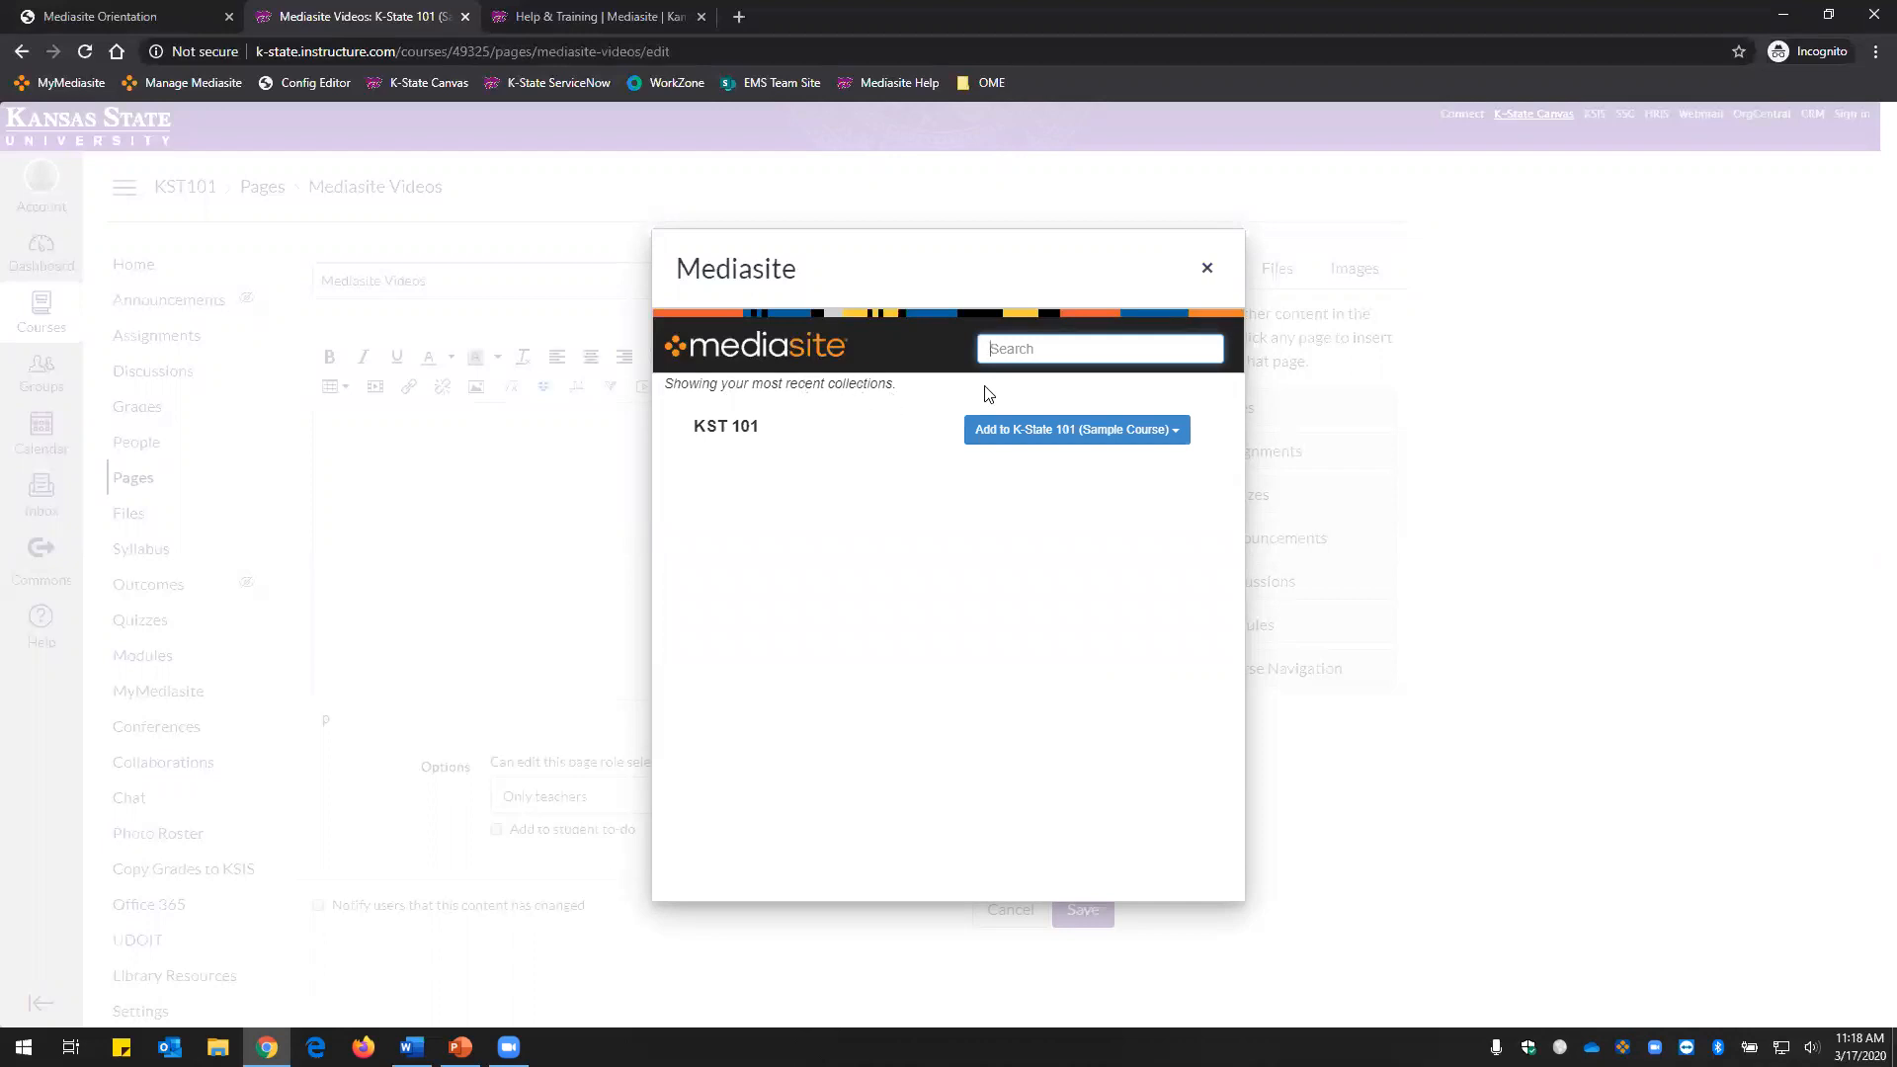
click(1066, 352)
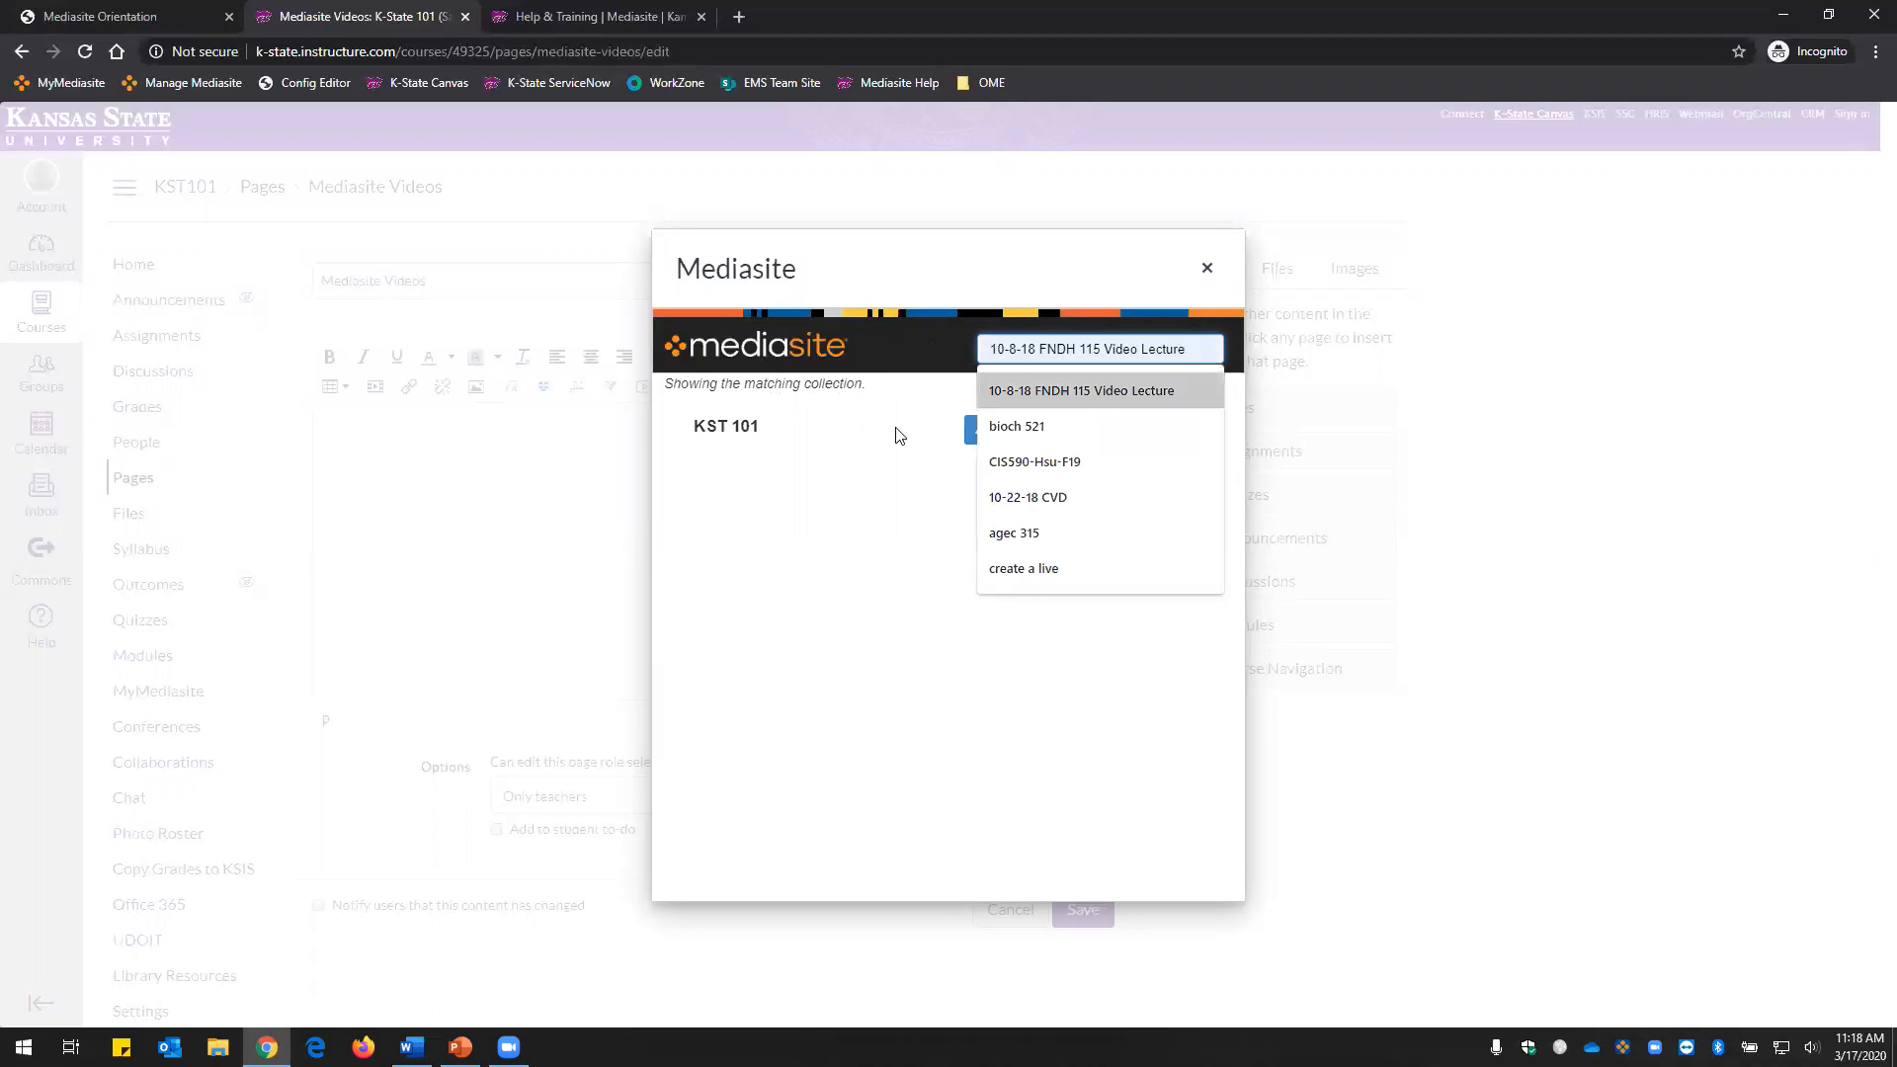
click(930, 449)
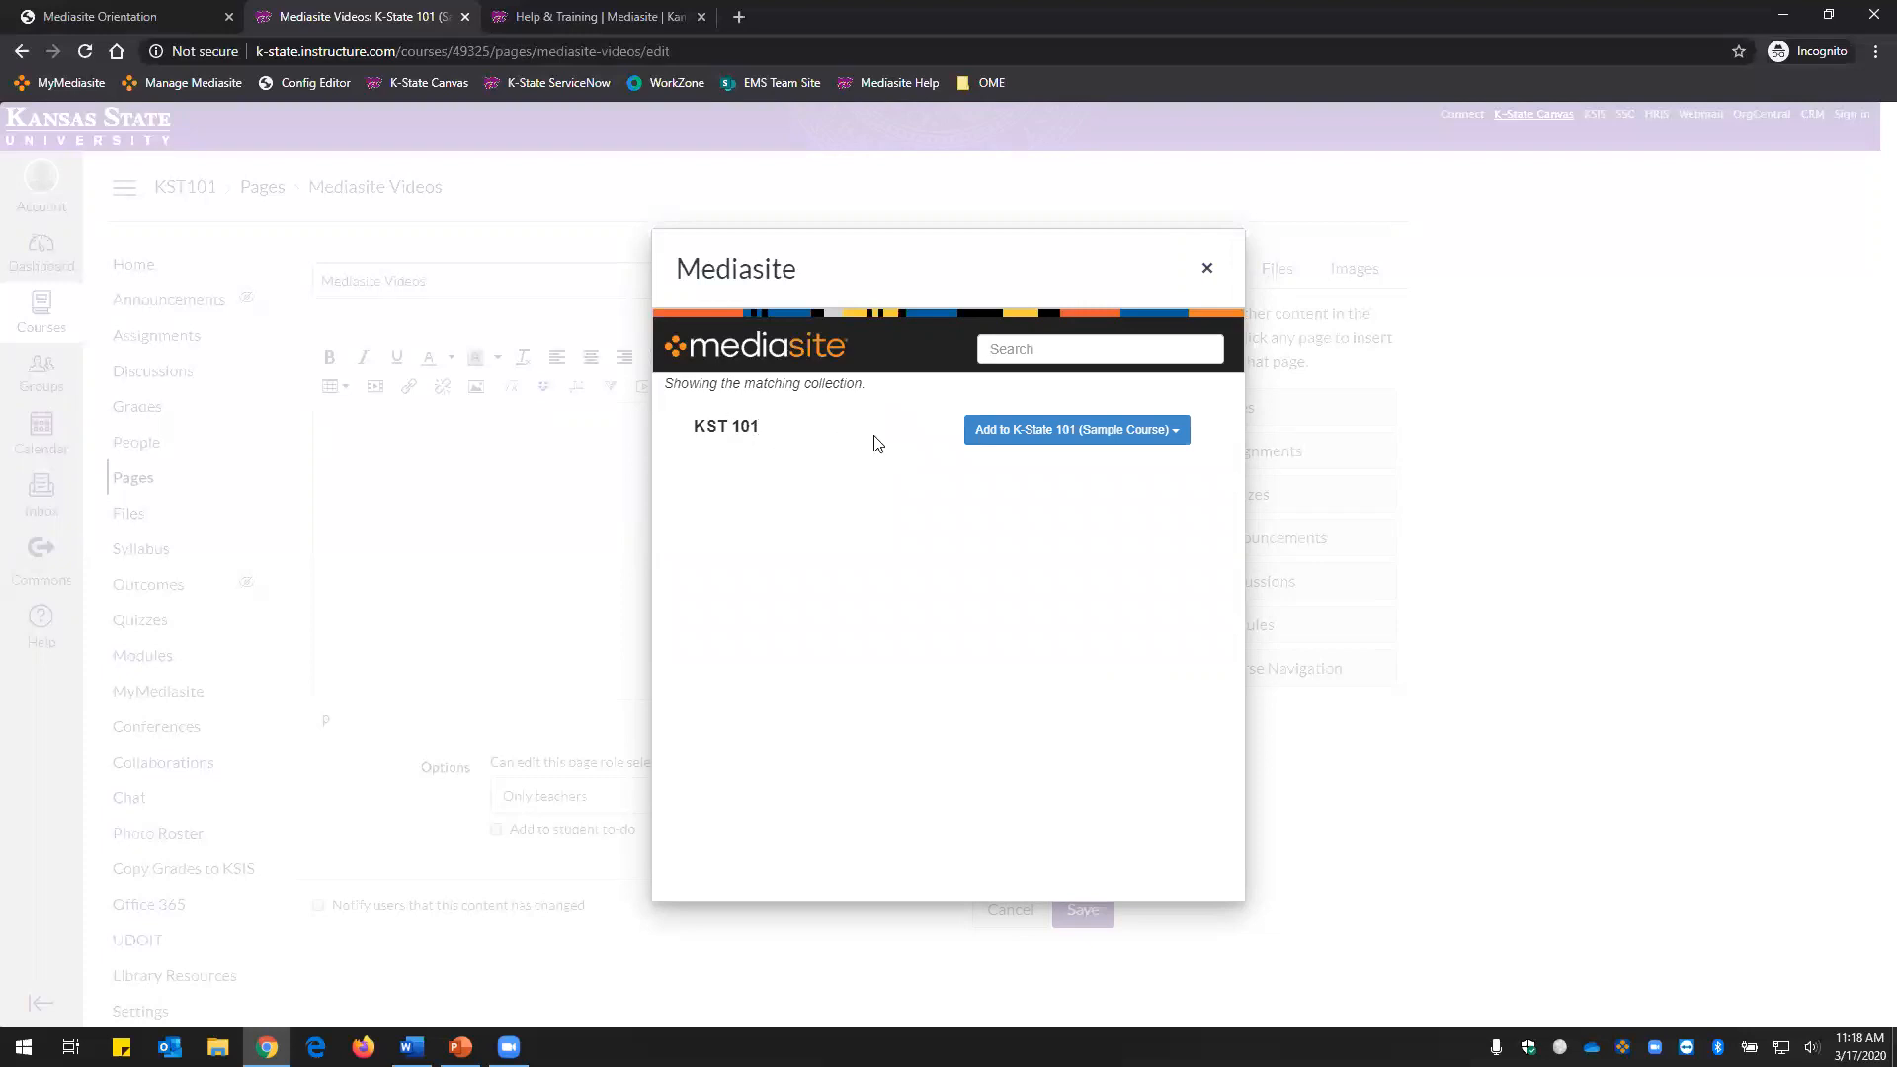
click(1111, 437)
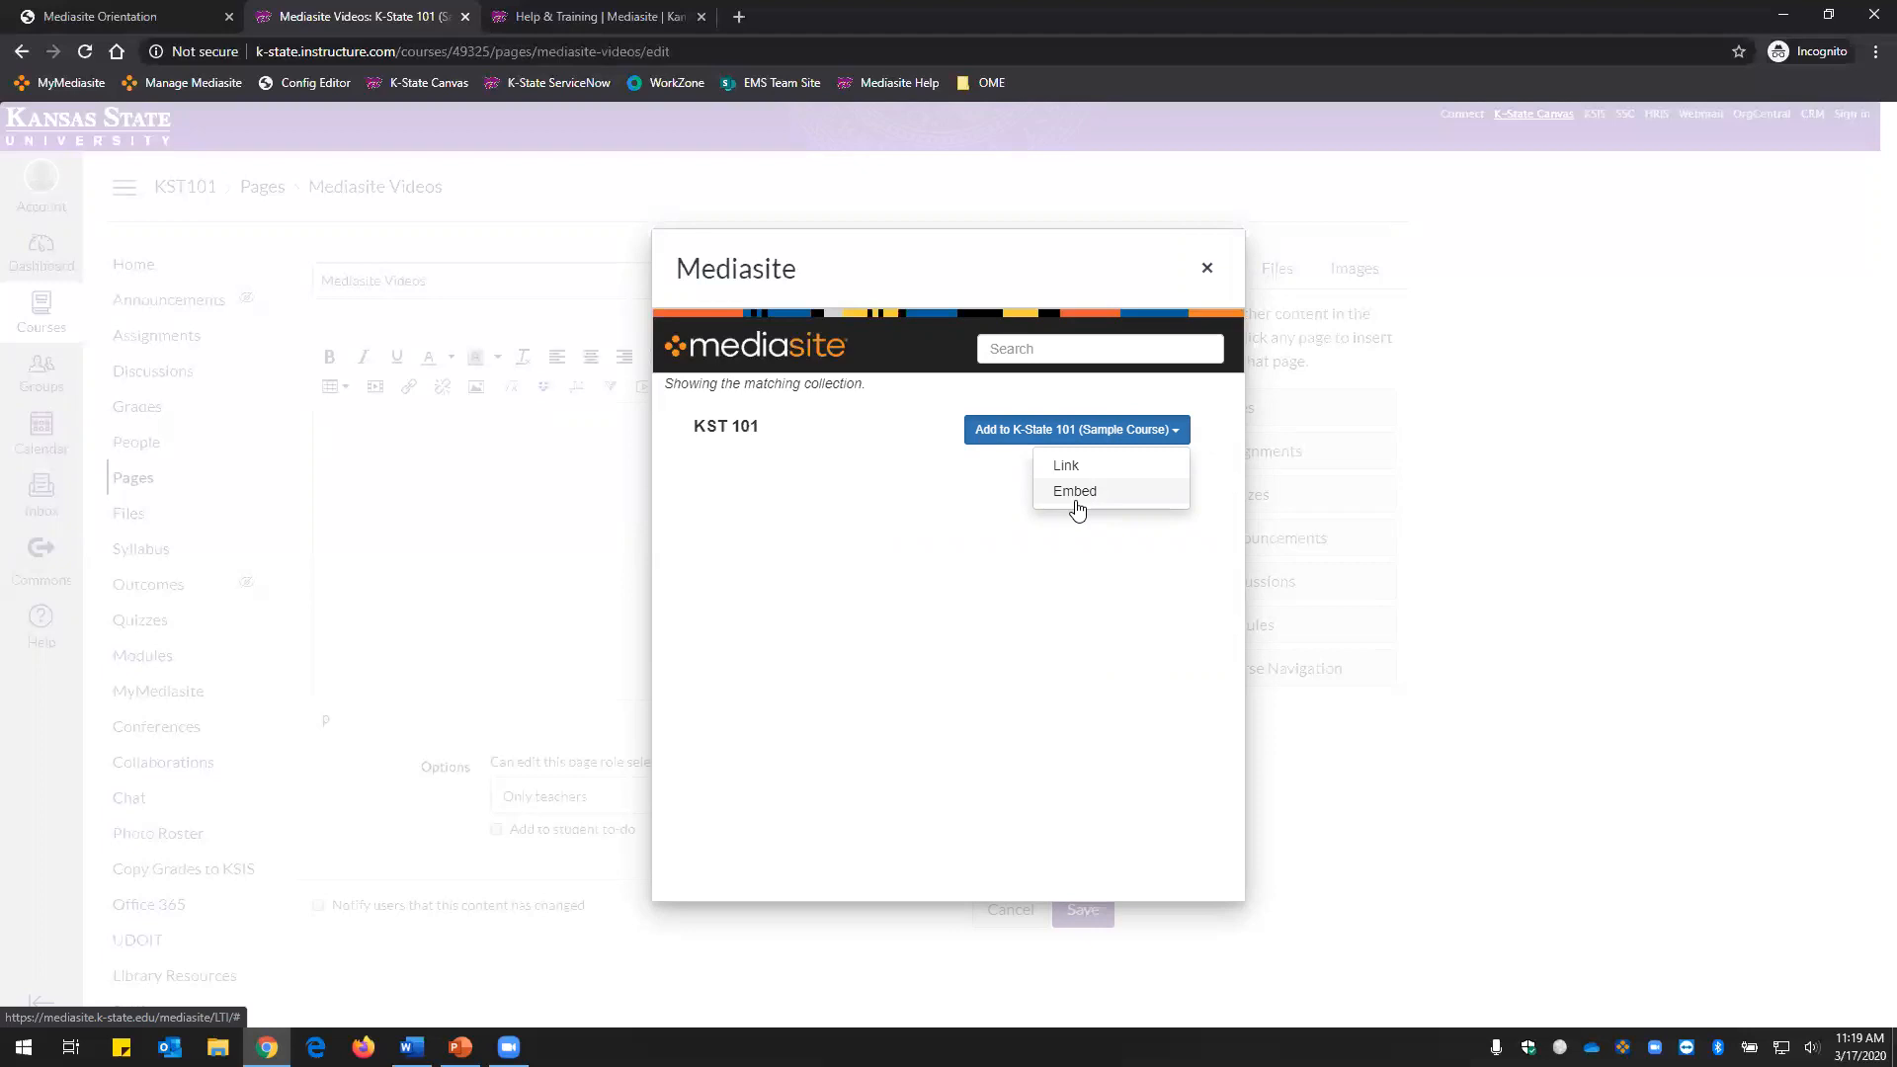
click(1107, 493)
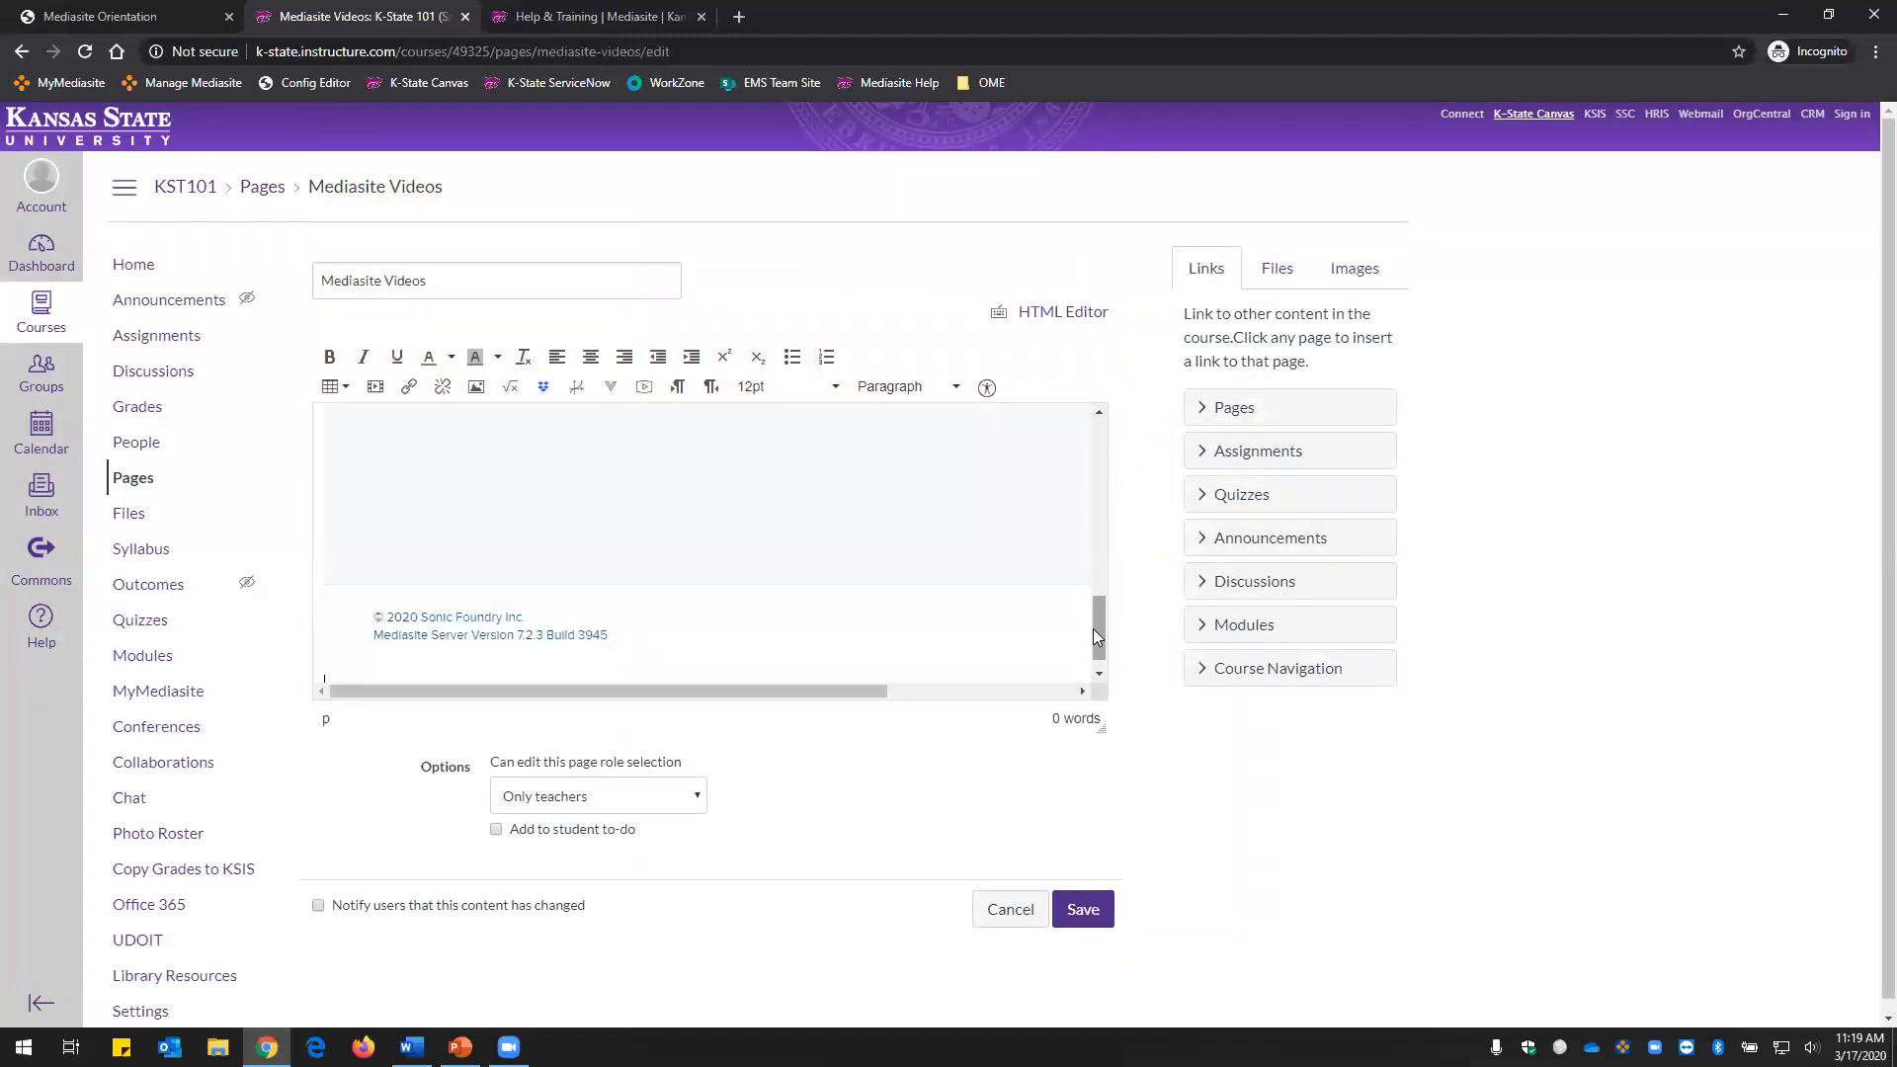
drag(1100, 642, 1075, 446)
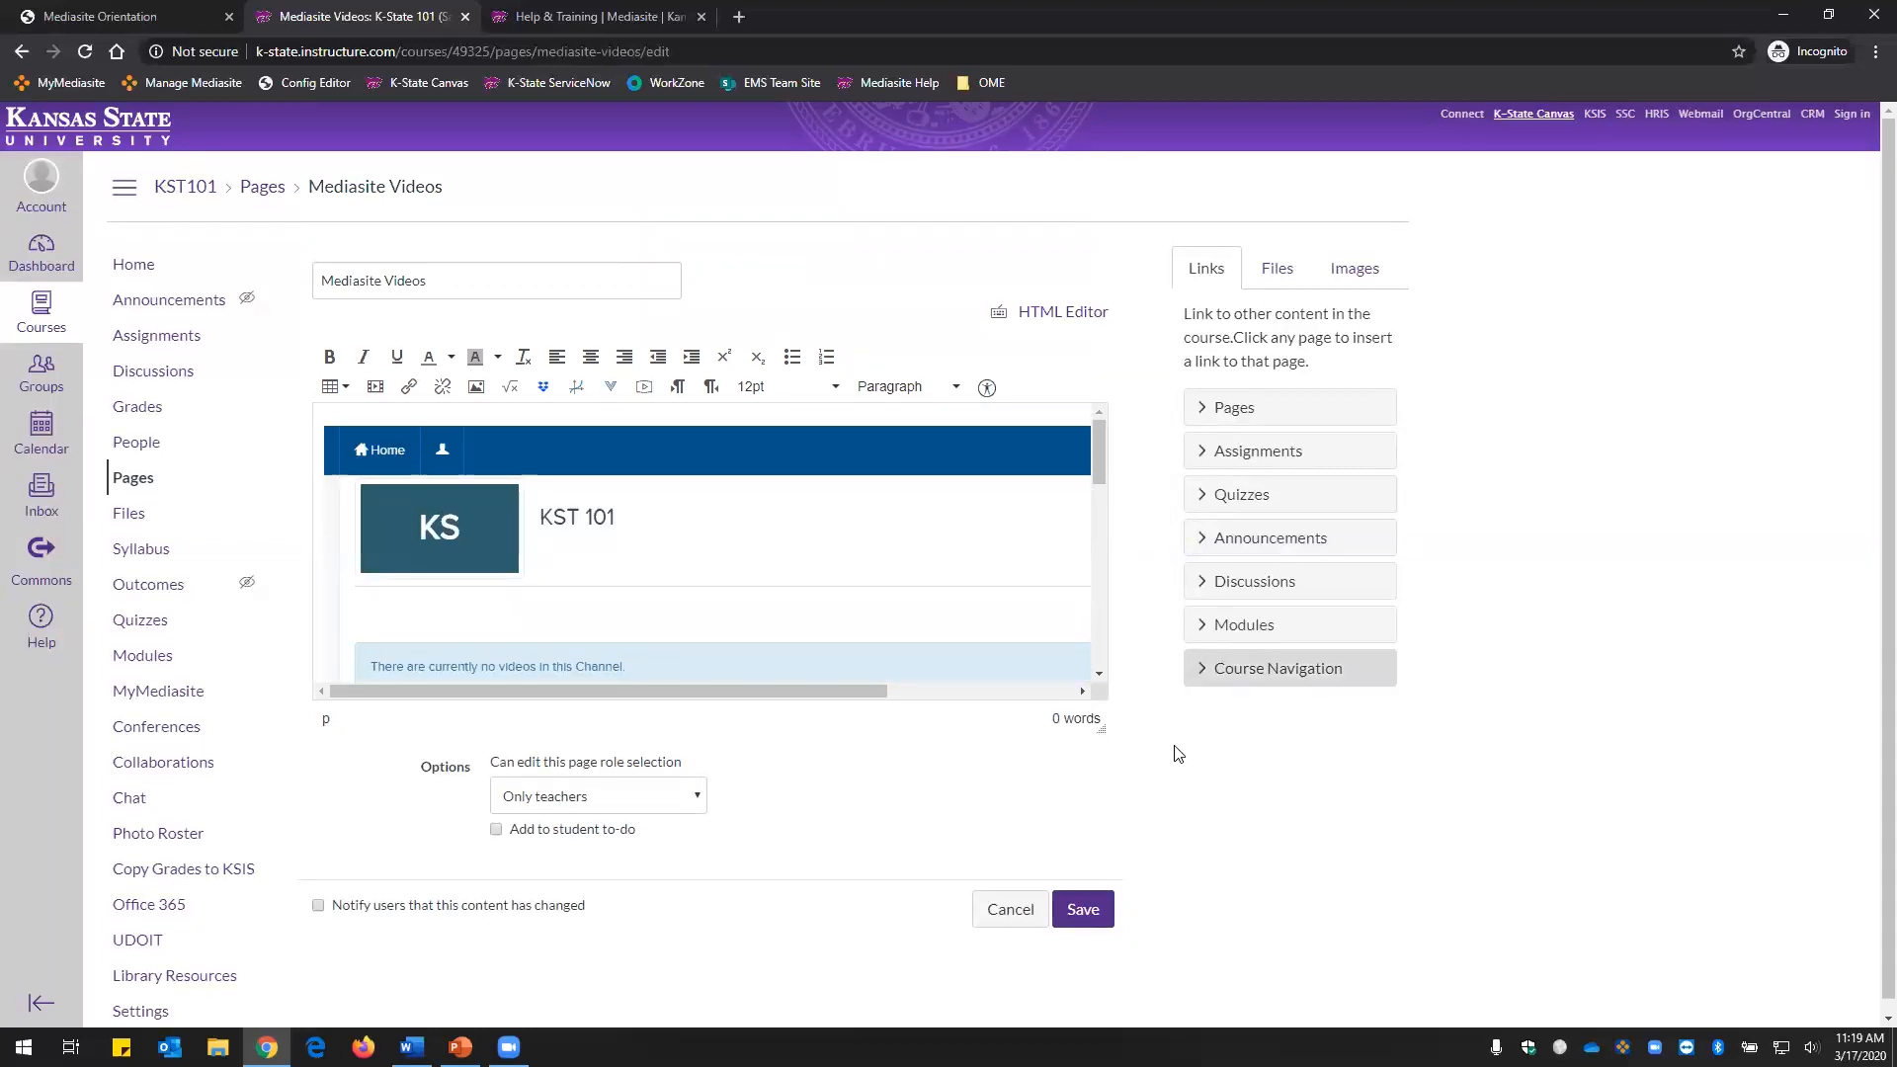
click(1087, 910)
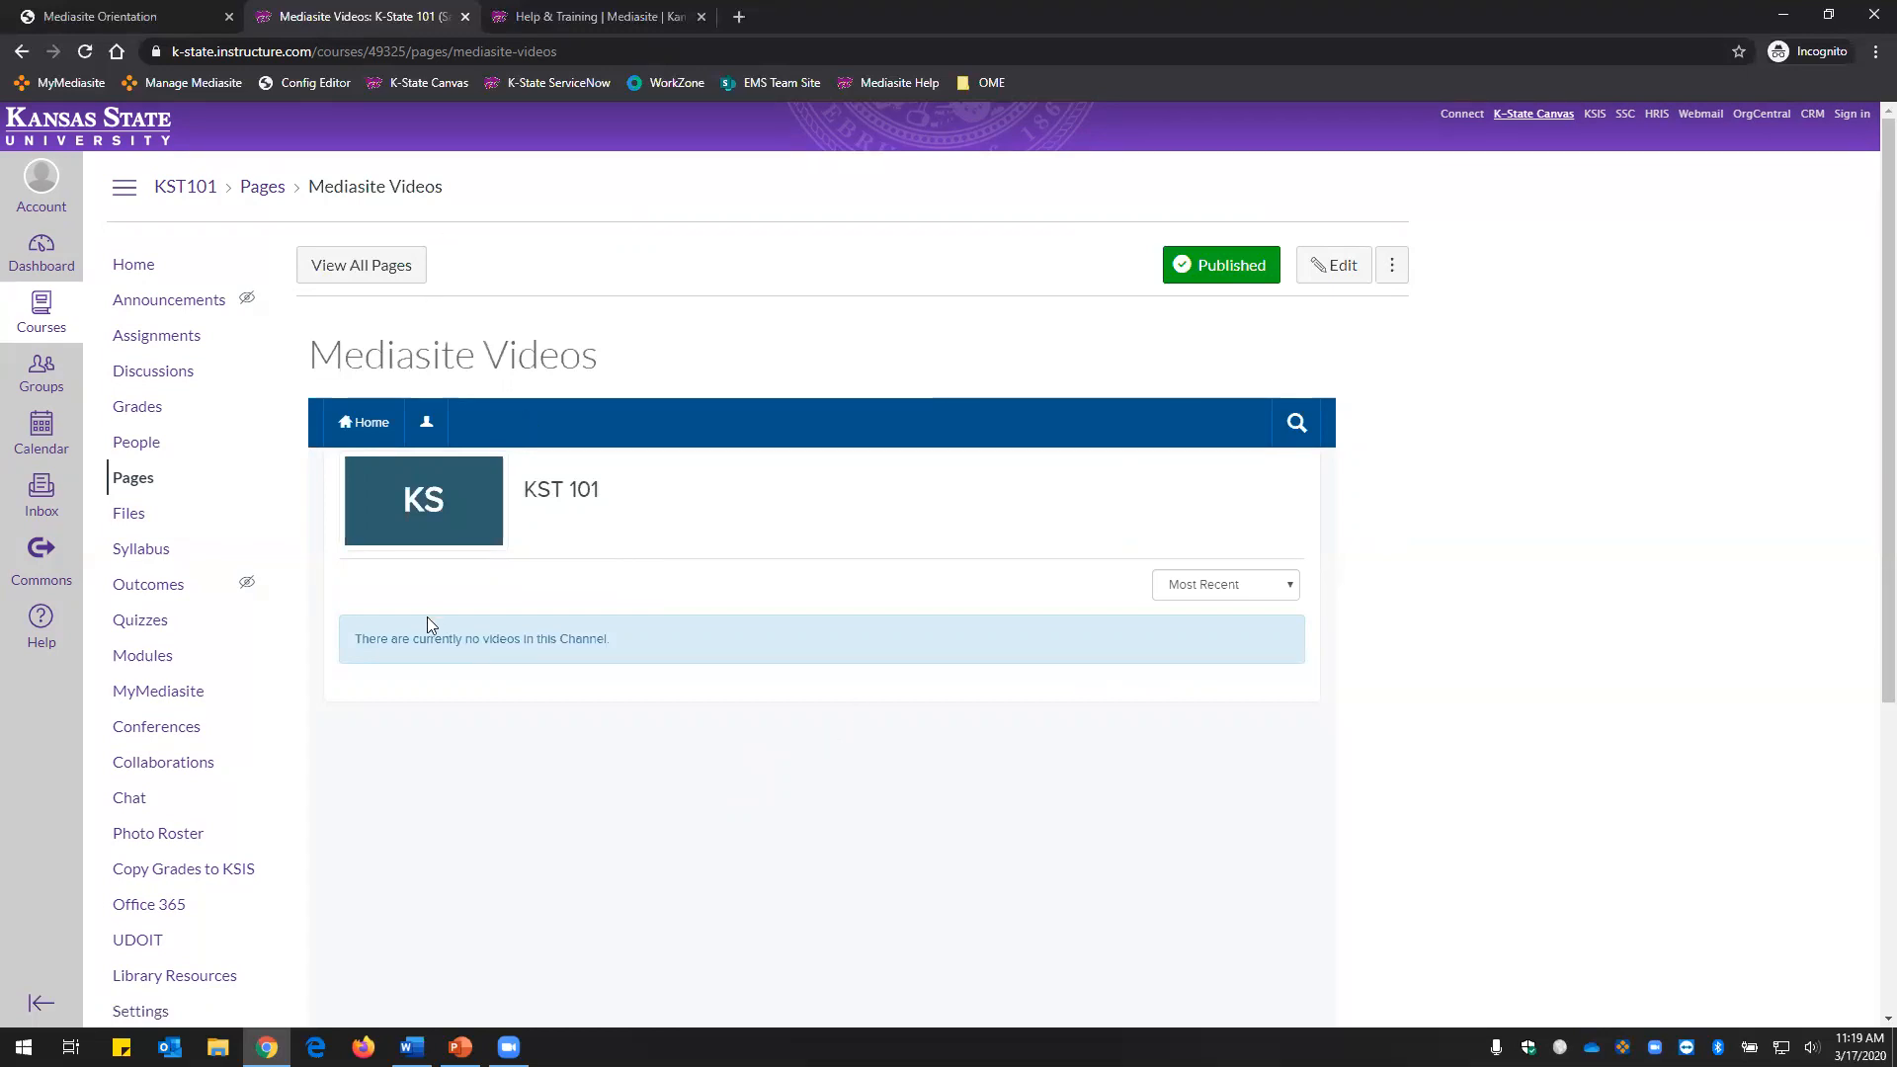
View the Mediasite Videos page from the My Recordings module and show the Mediasite Desktop Recorder agenda slide in the orientation PDF.
click(146, 653)
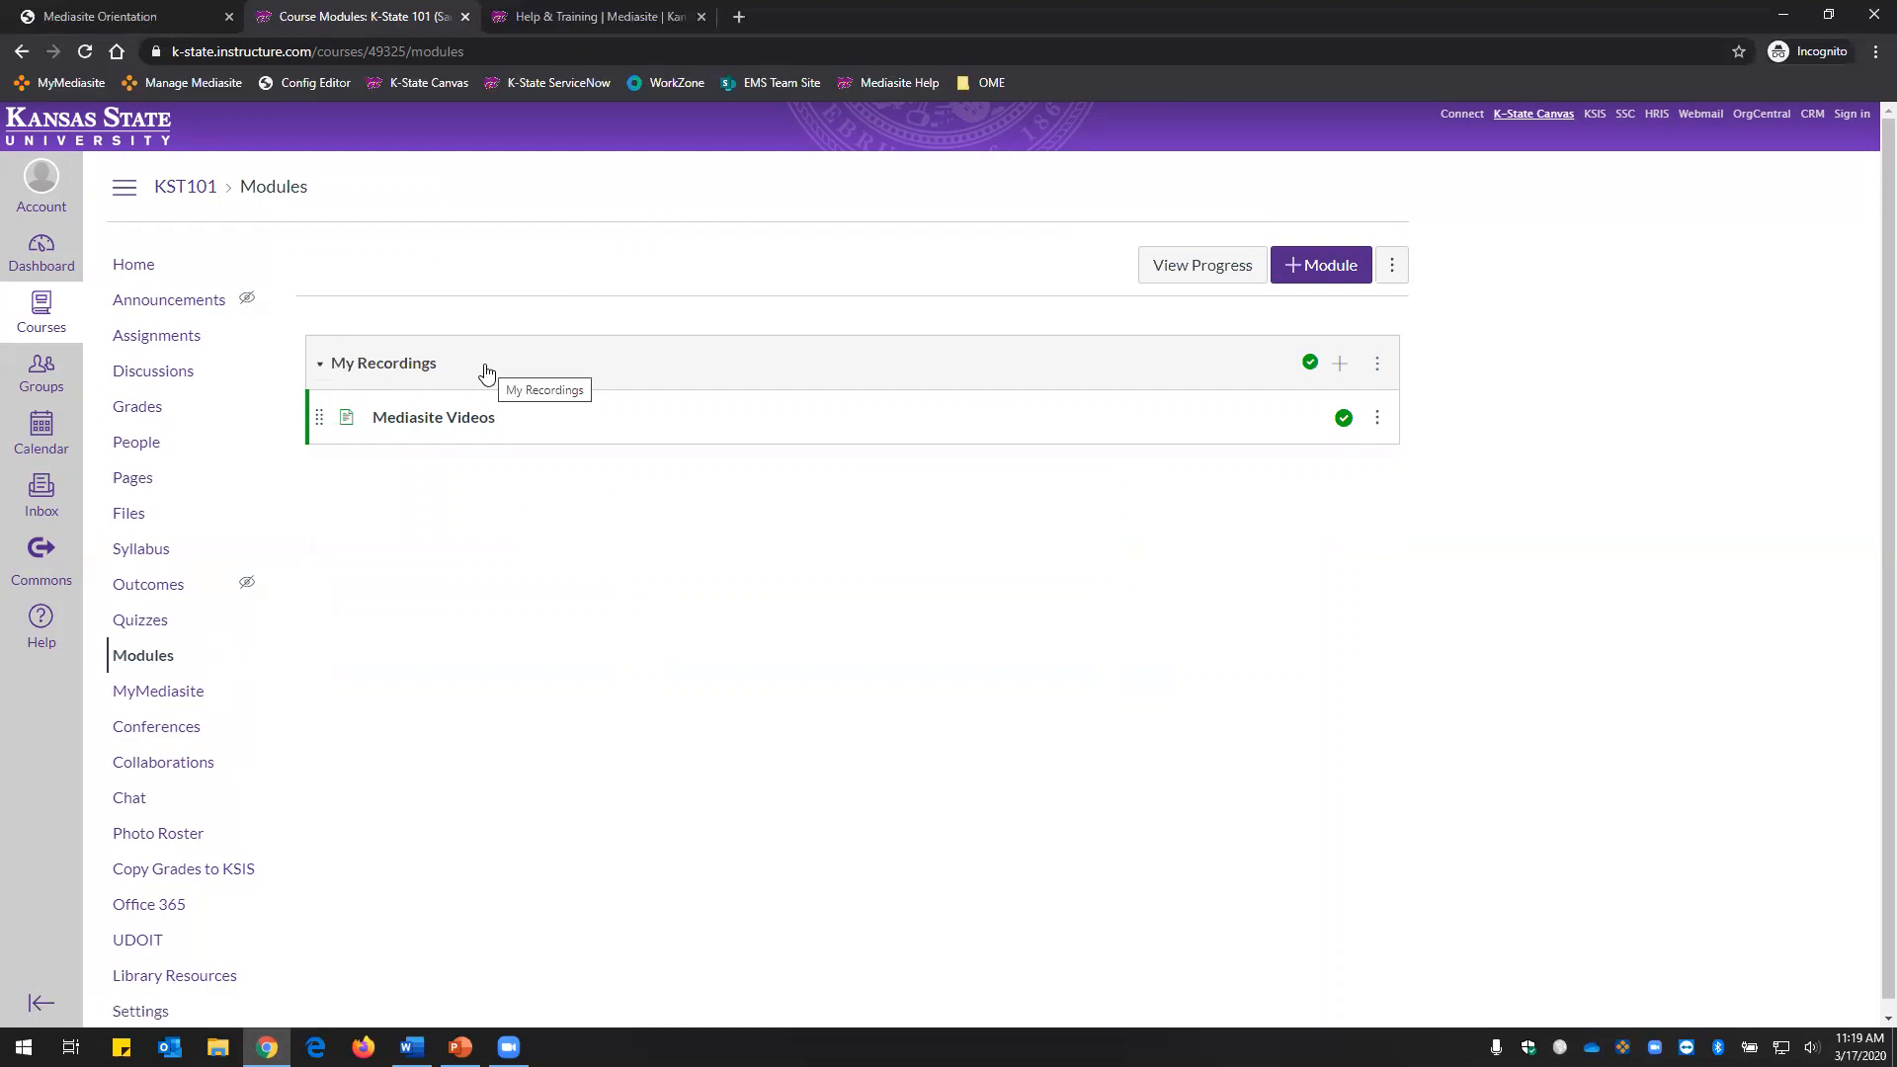
click(470, 428)
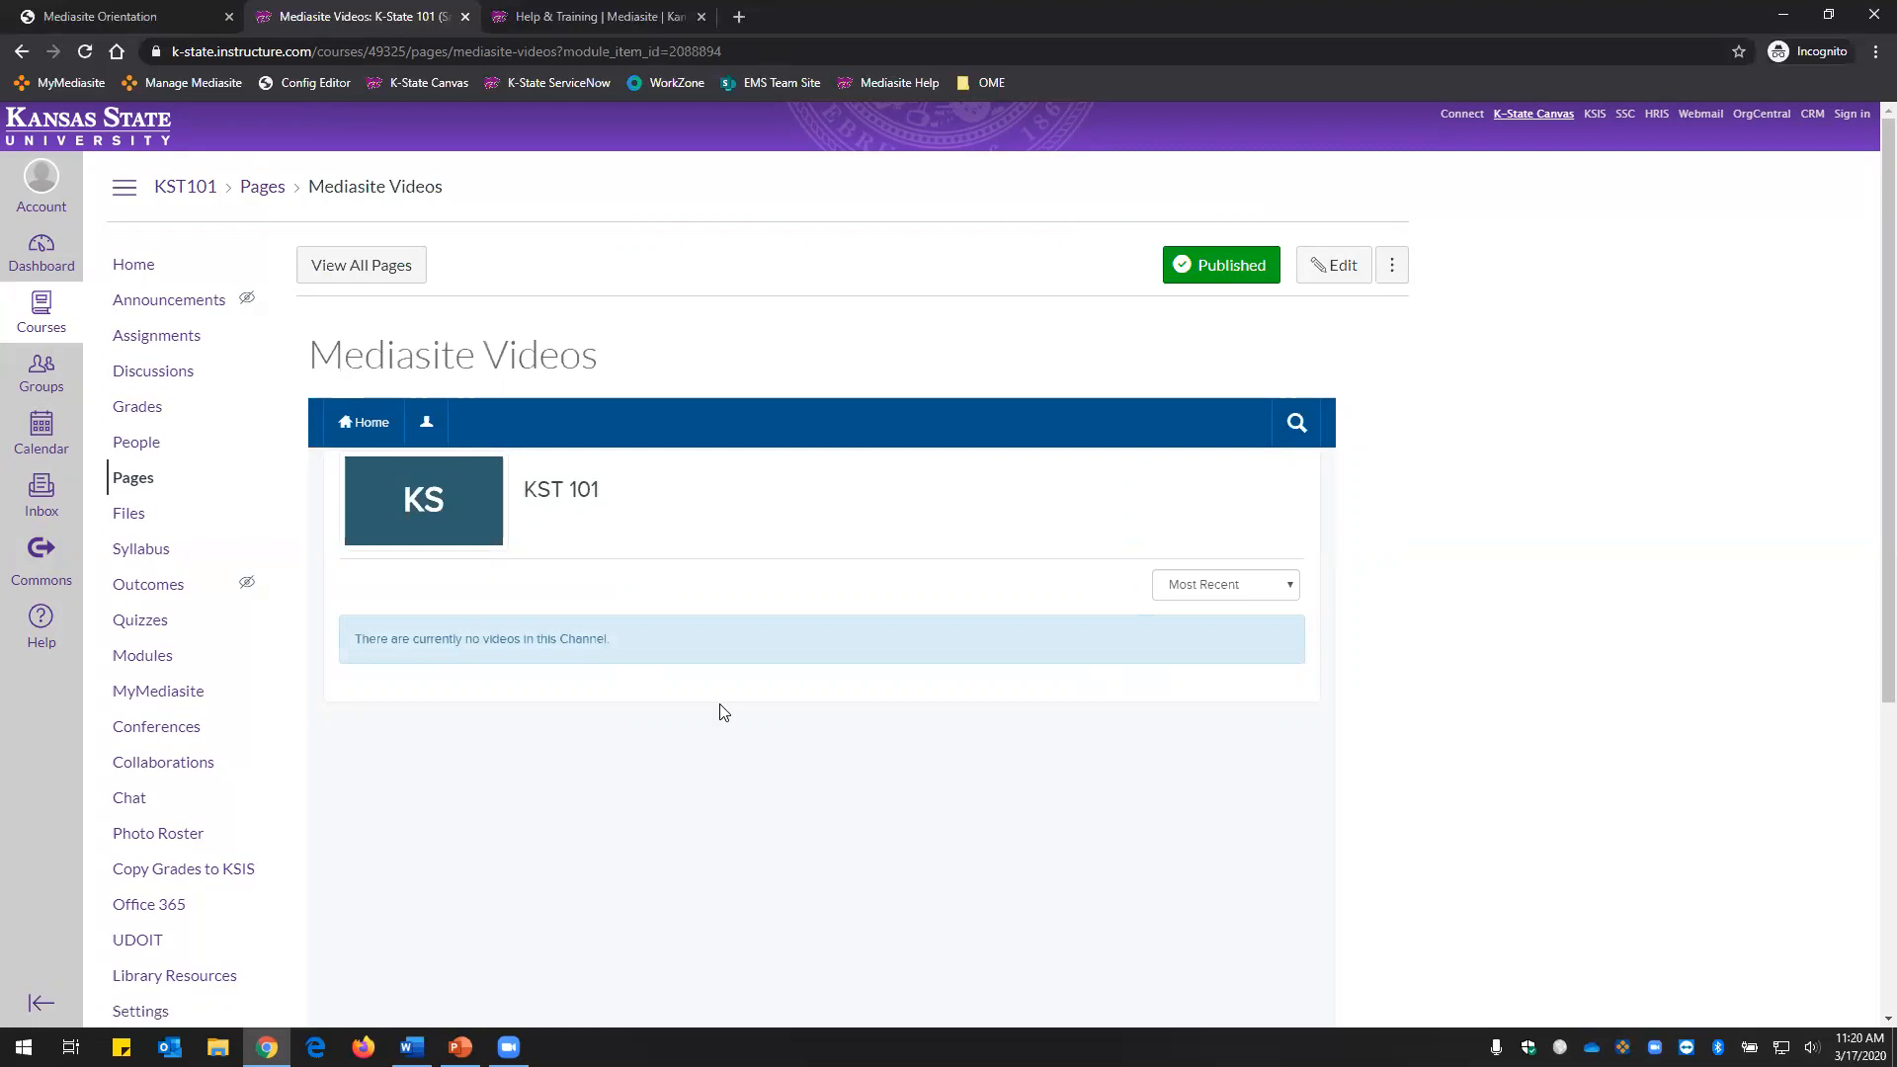
click(109, 12)
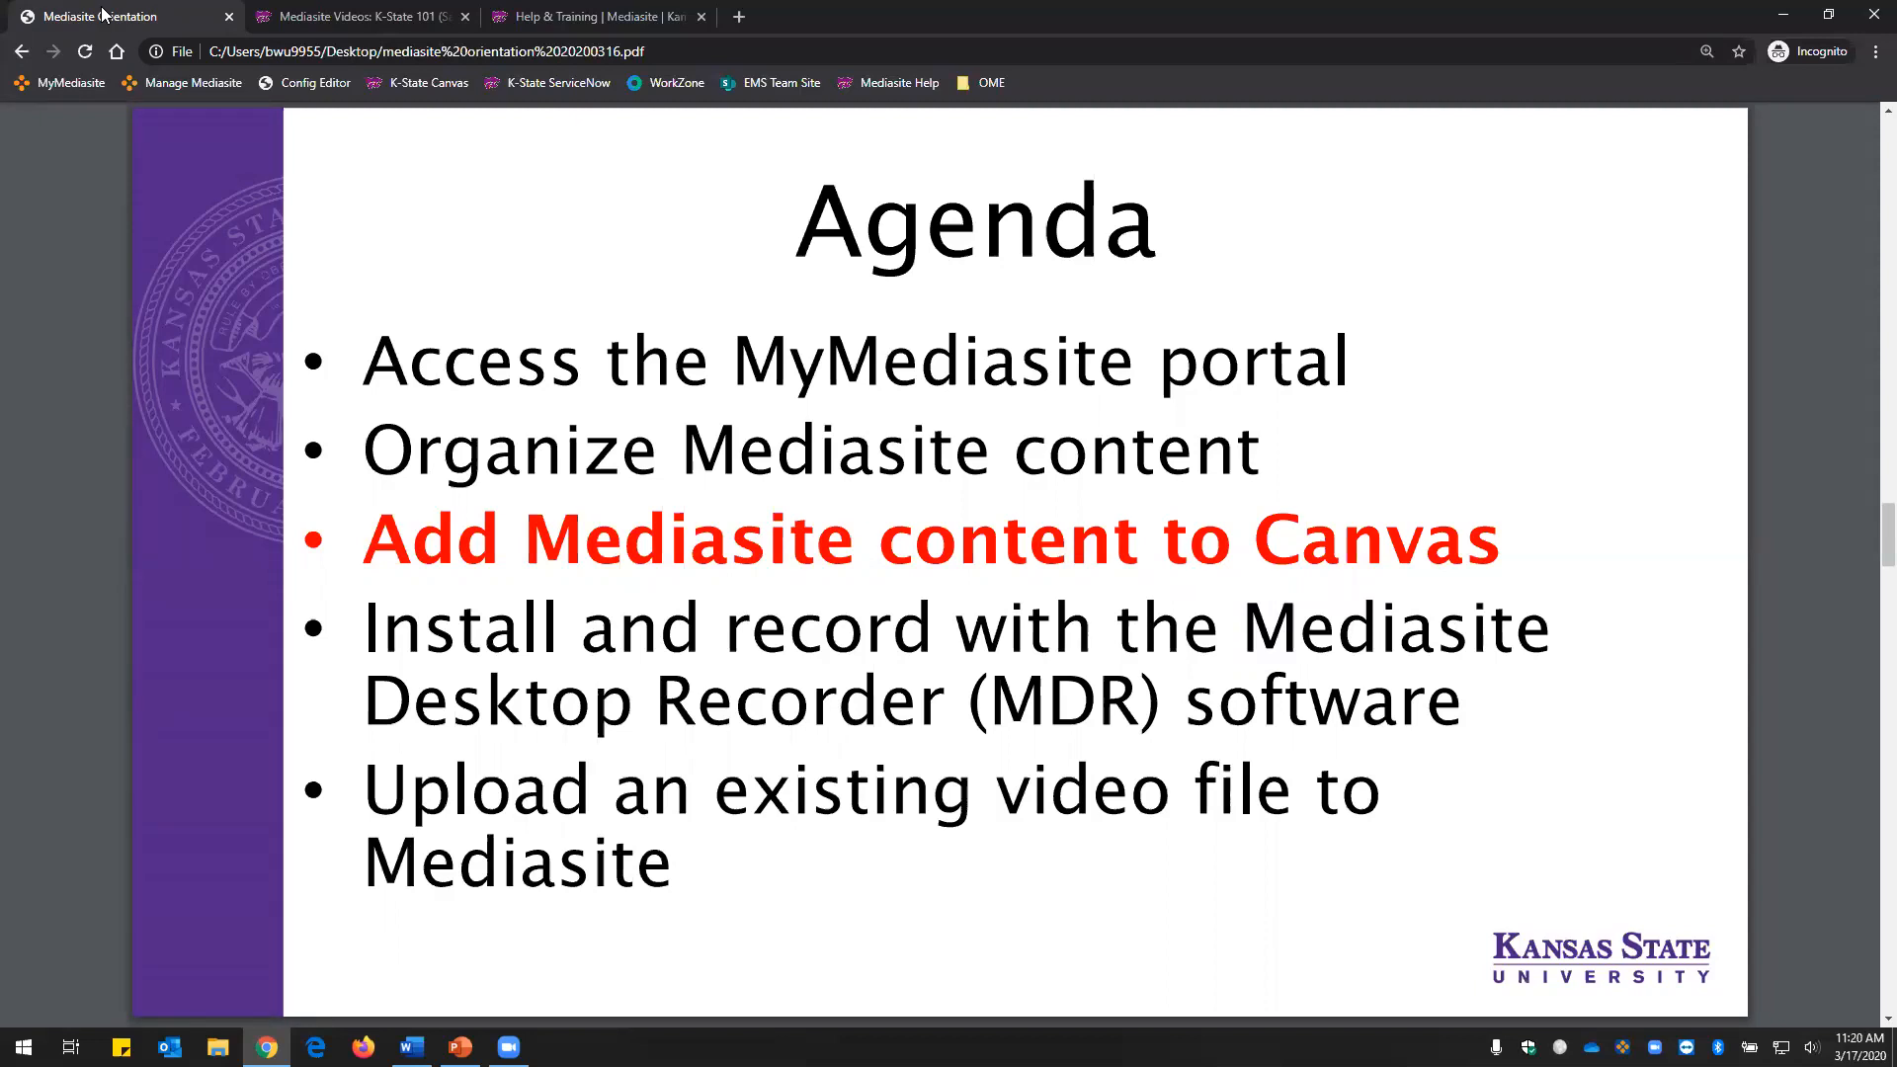
key(Page_Down)
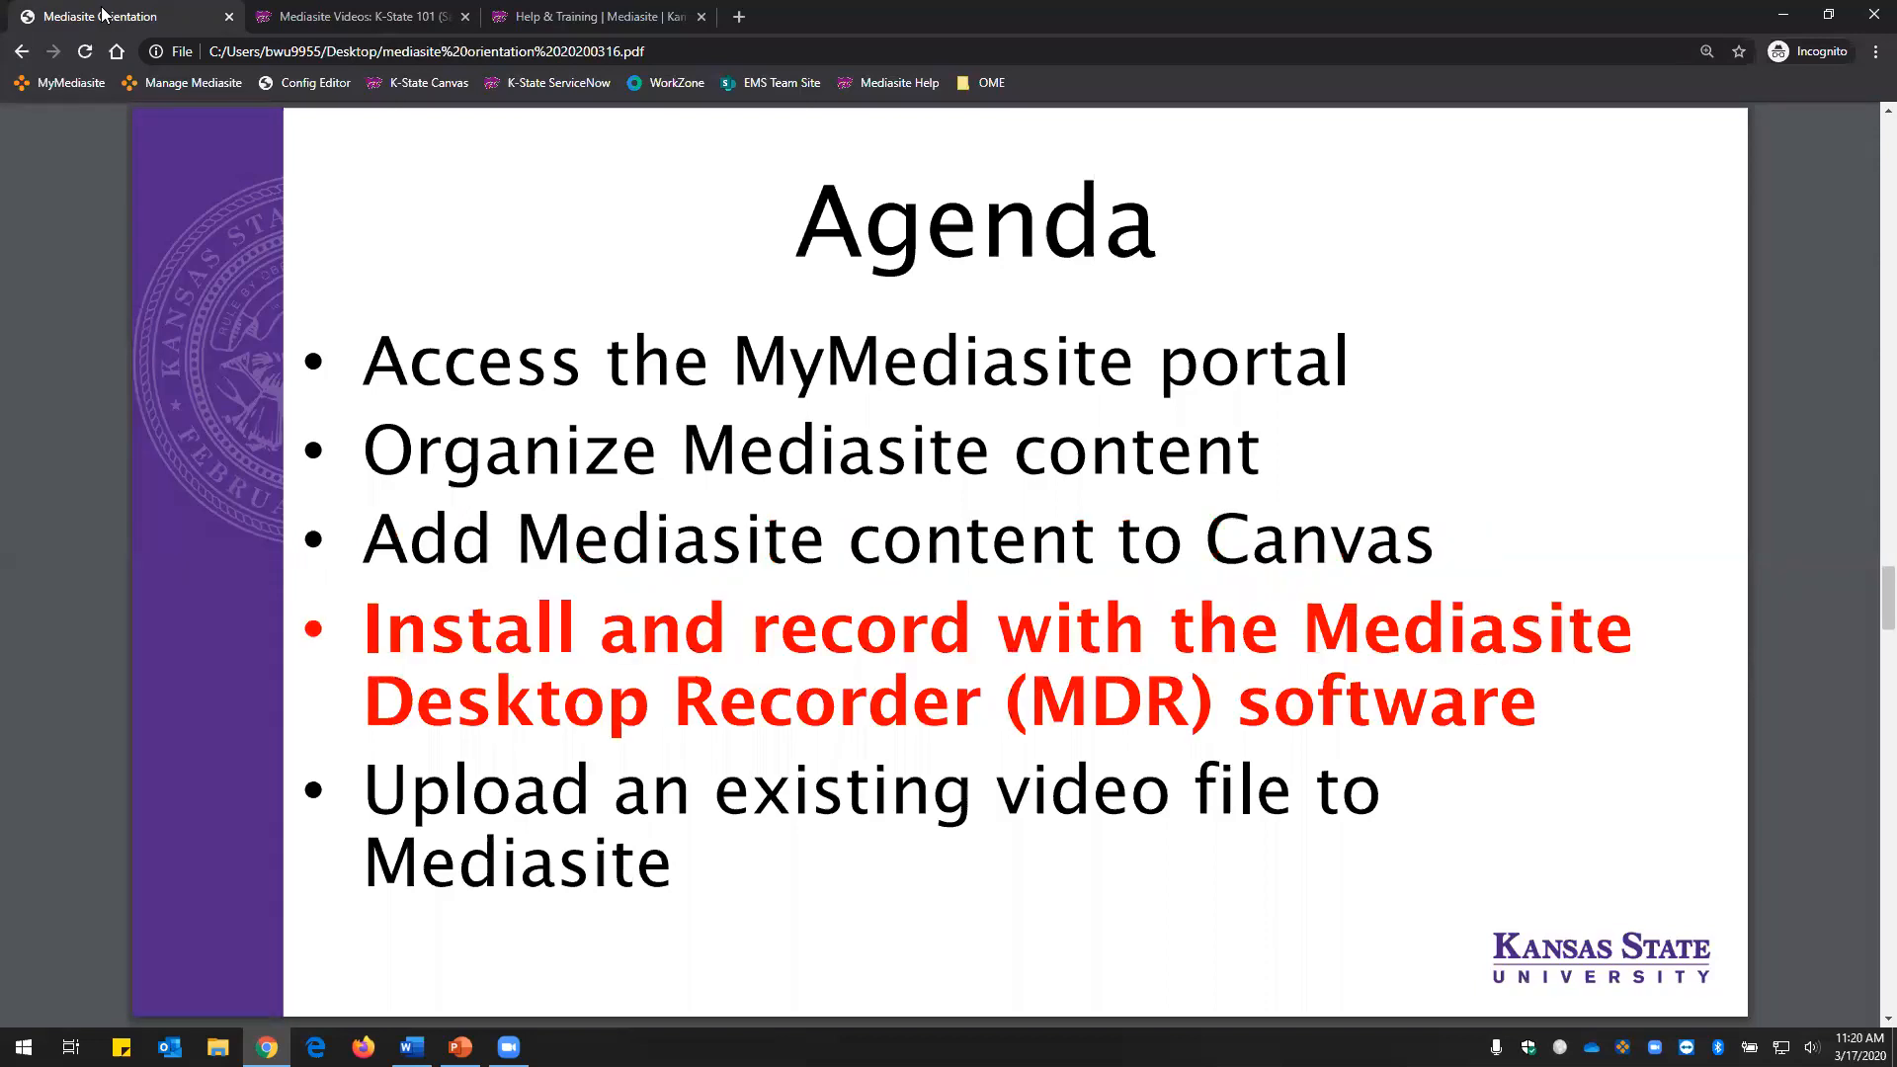
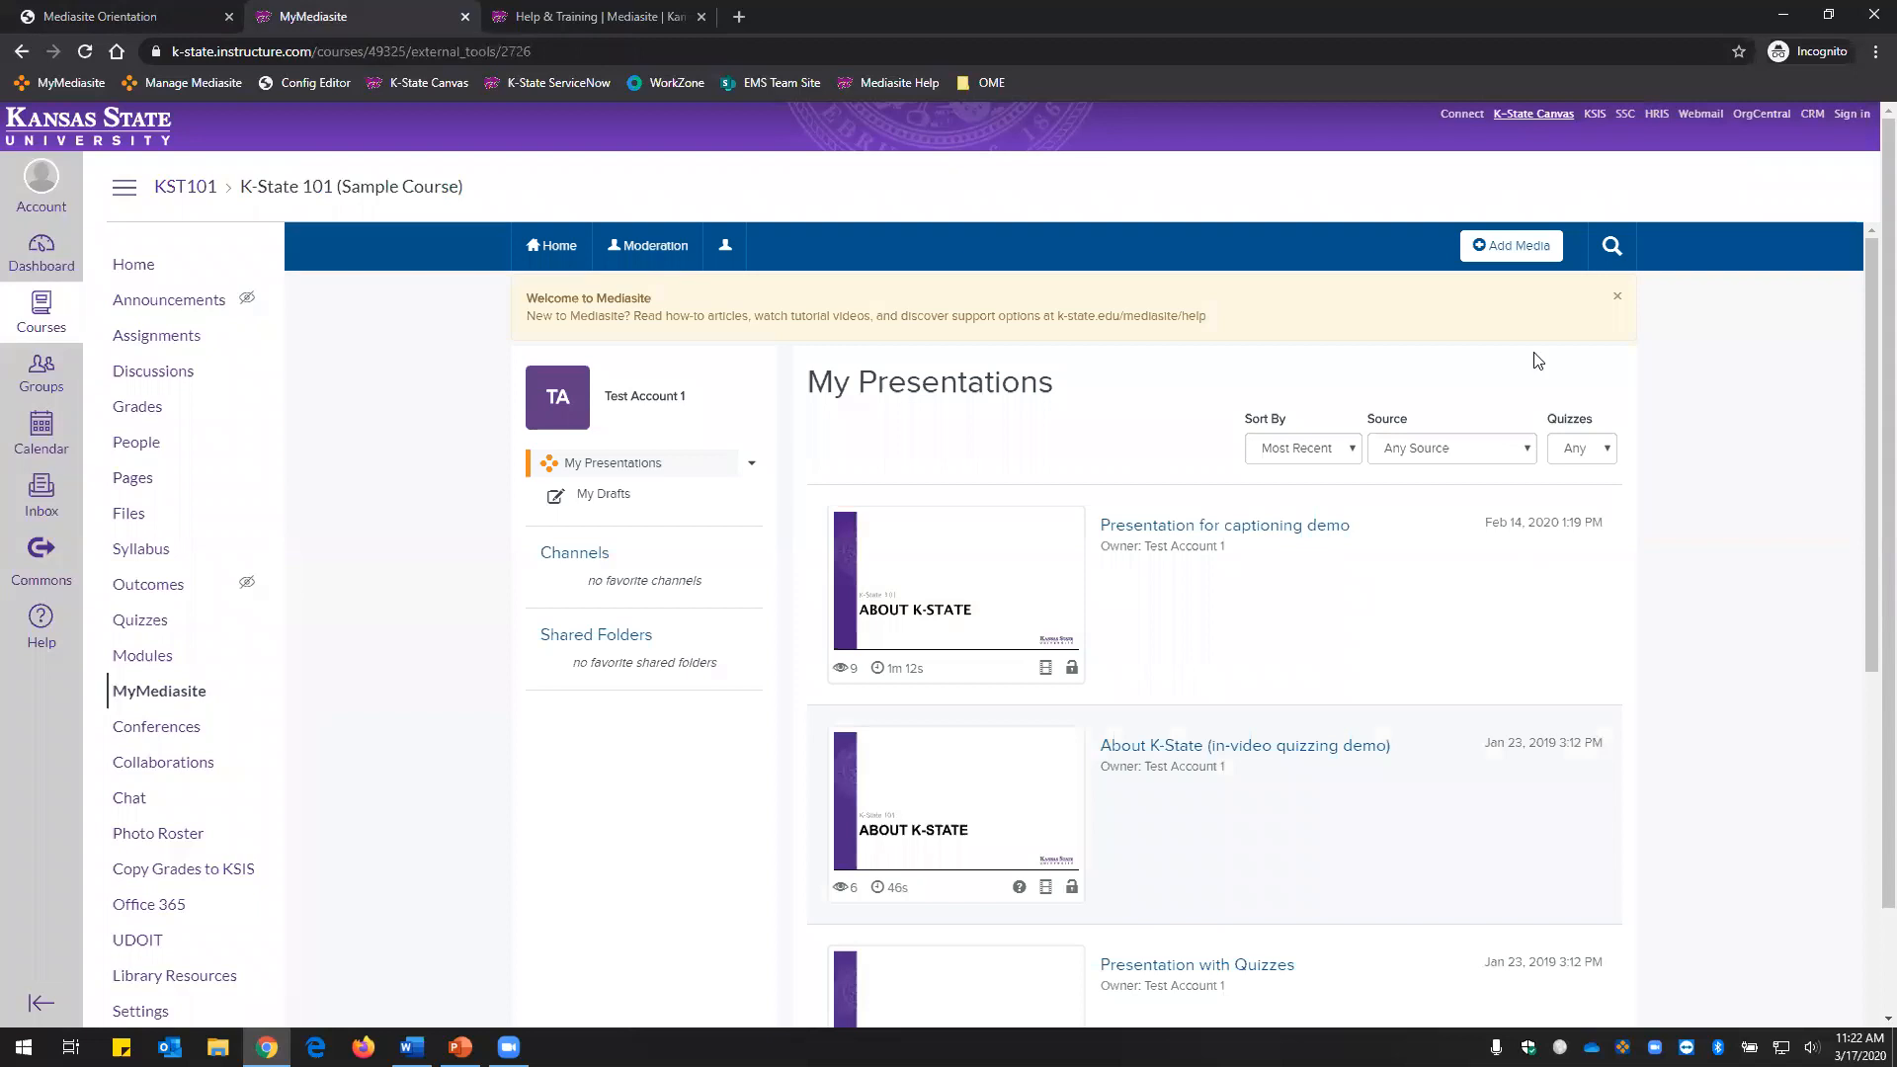
Download the Windows version of the Mediasite Desktop Recorder from MyMediasite's media-adding page.
click(1512, 252)
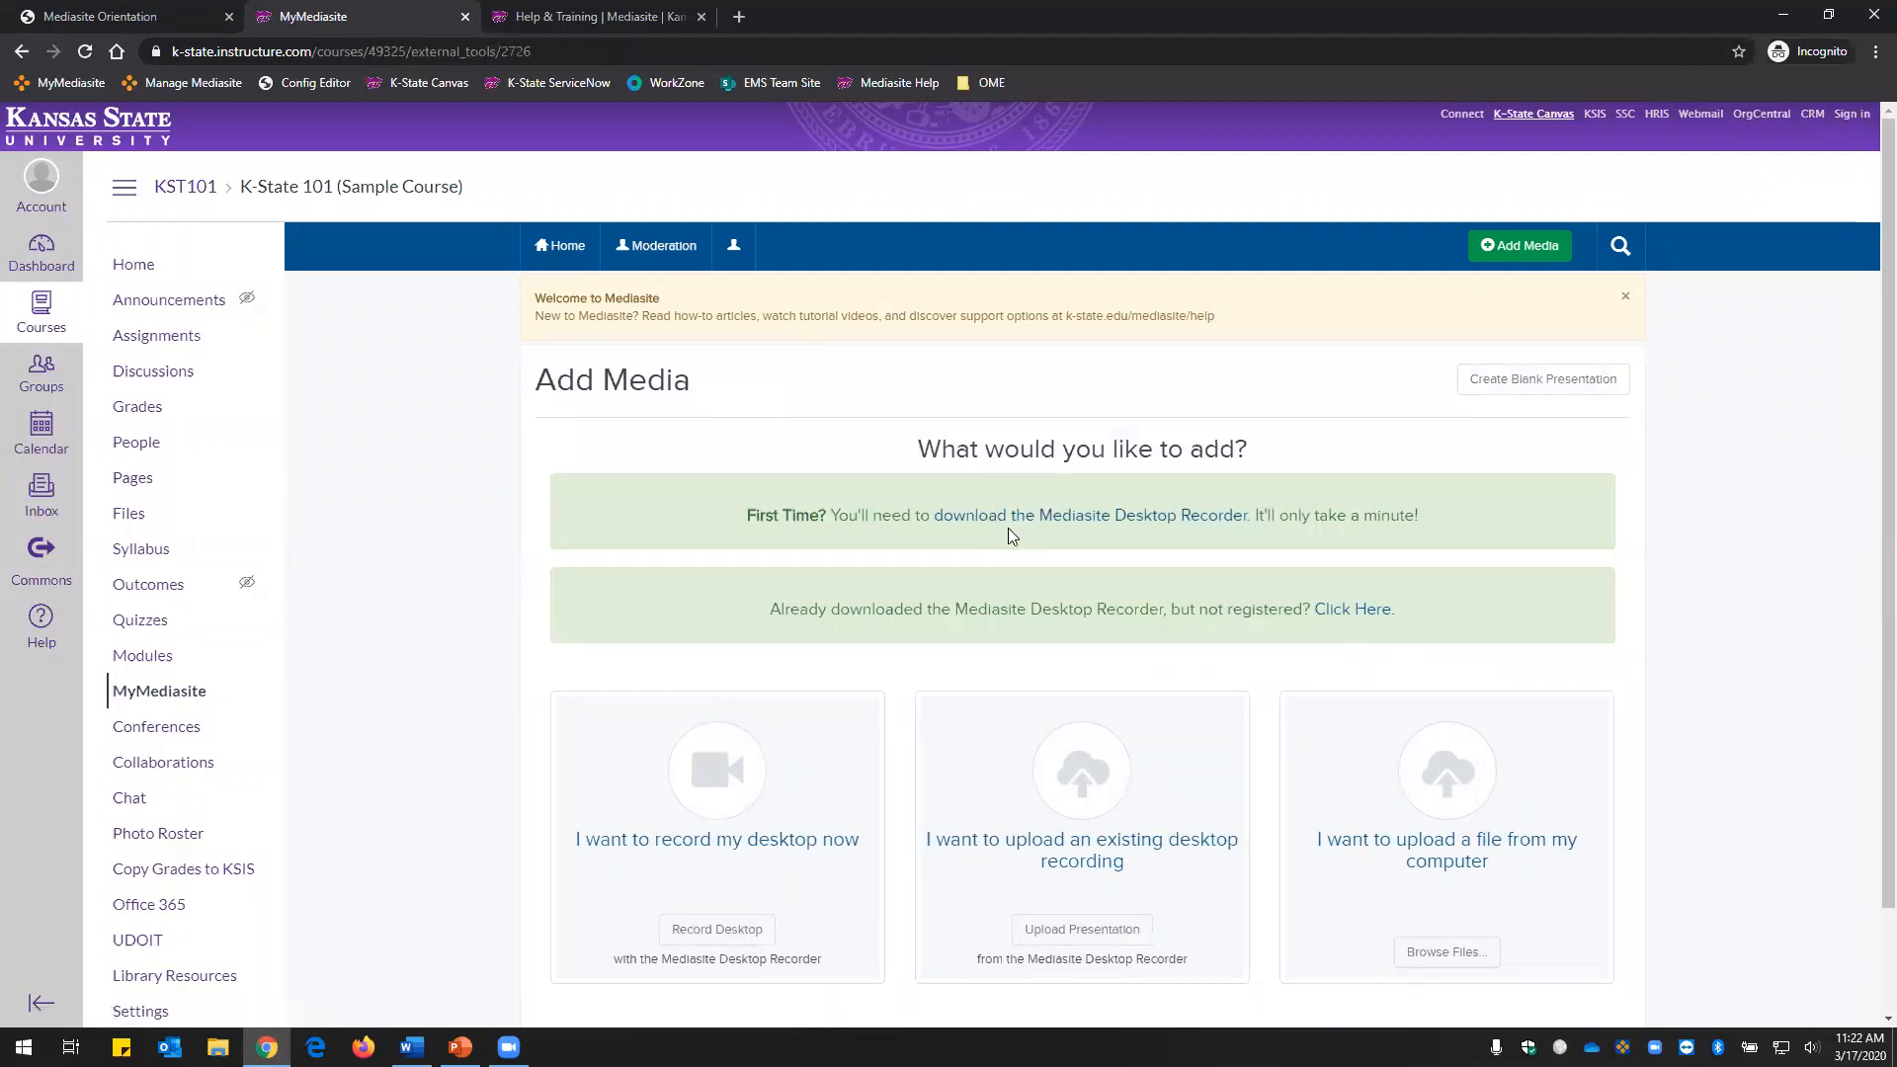
click(1109, 531)
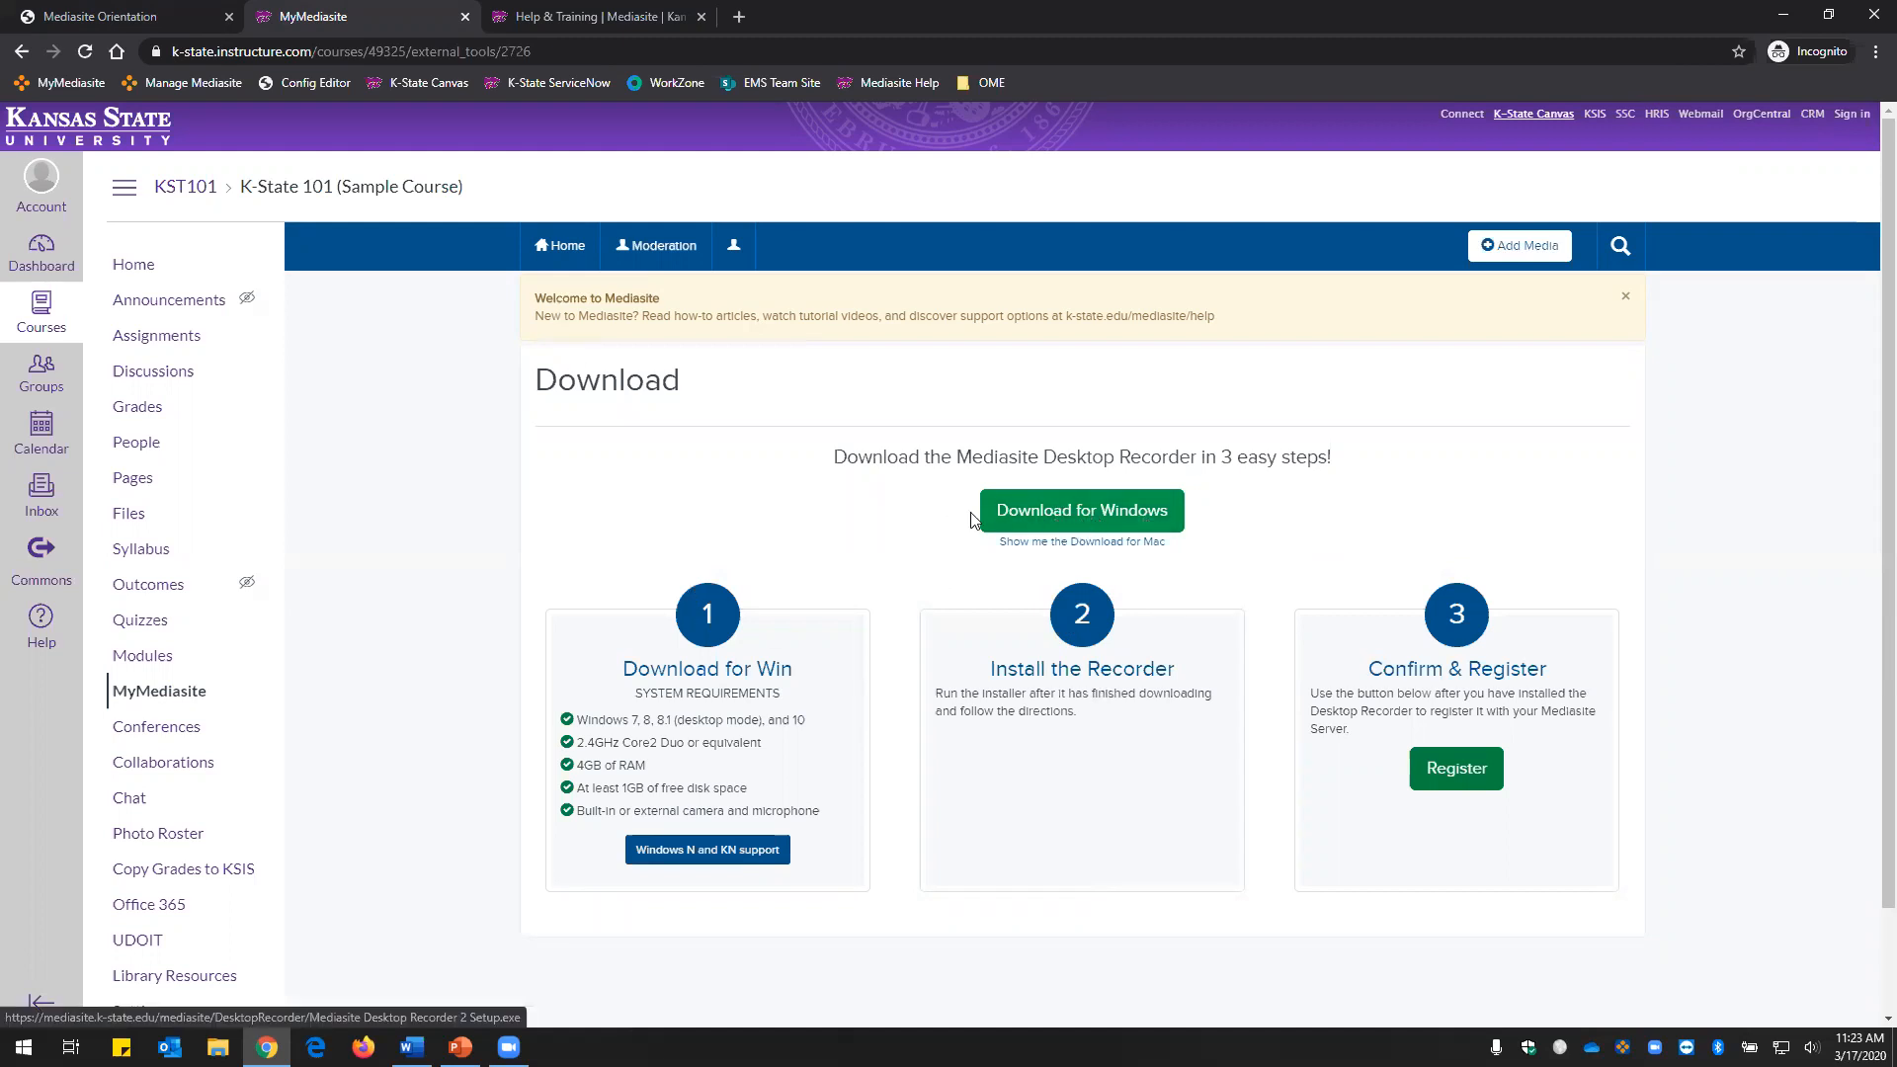
click(1133, 520)
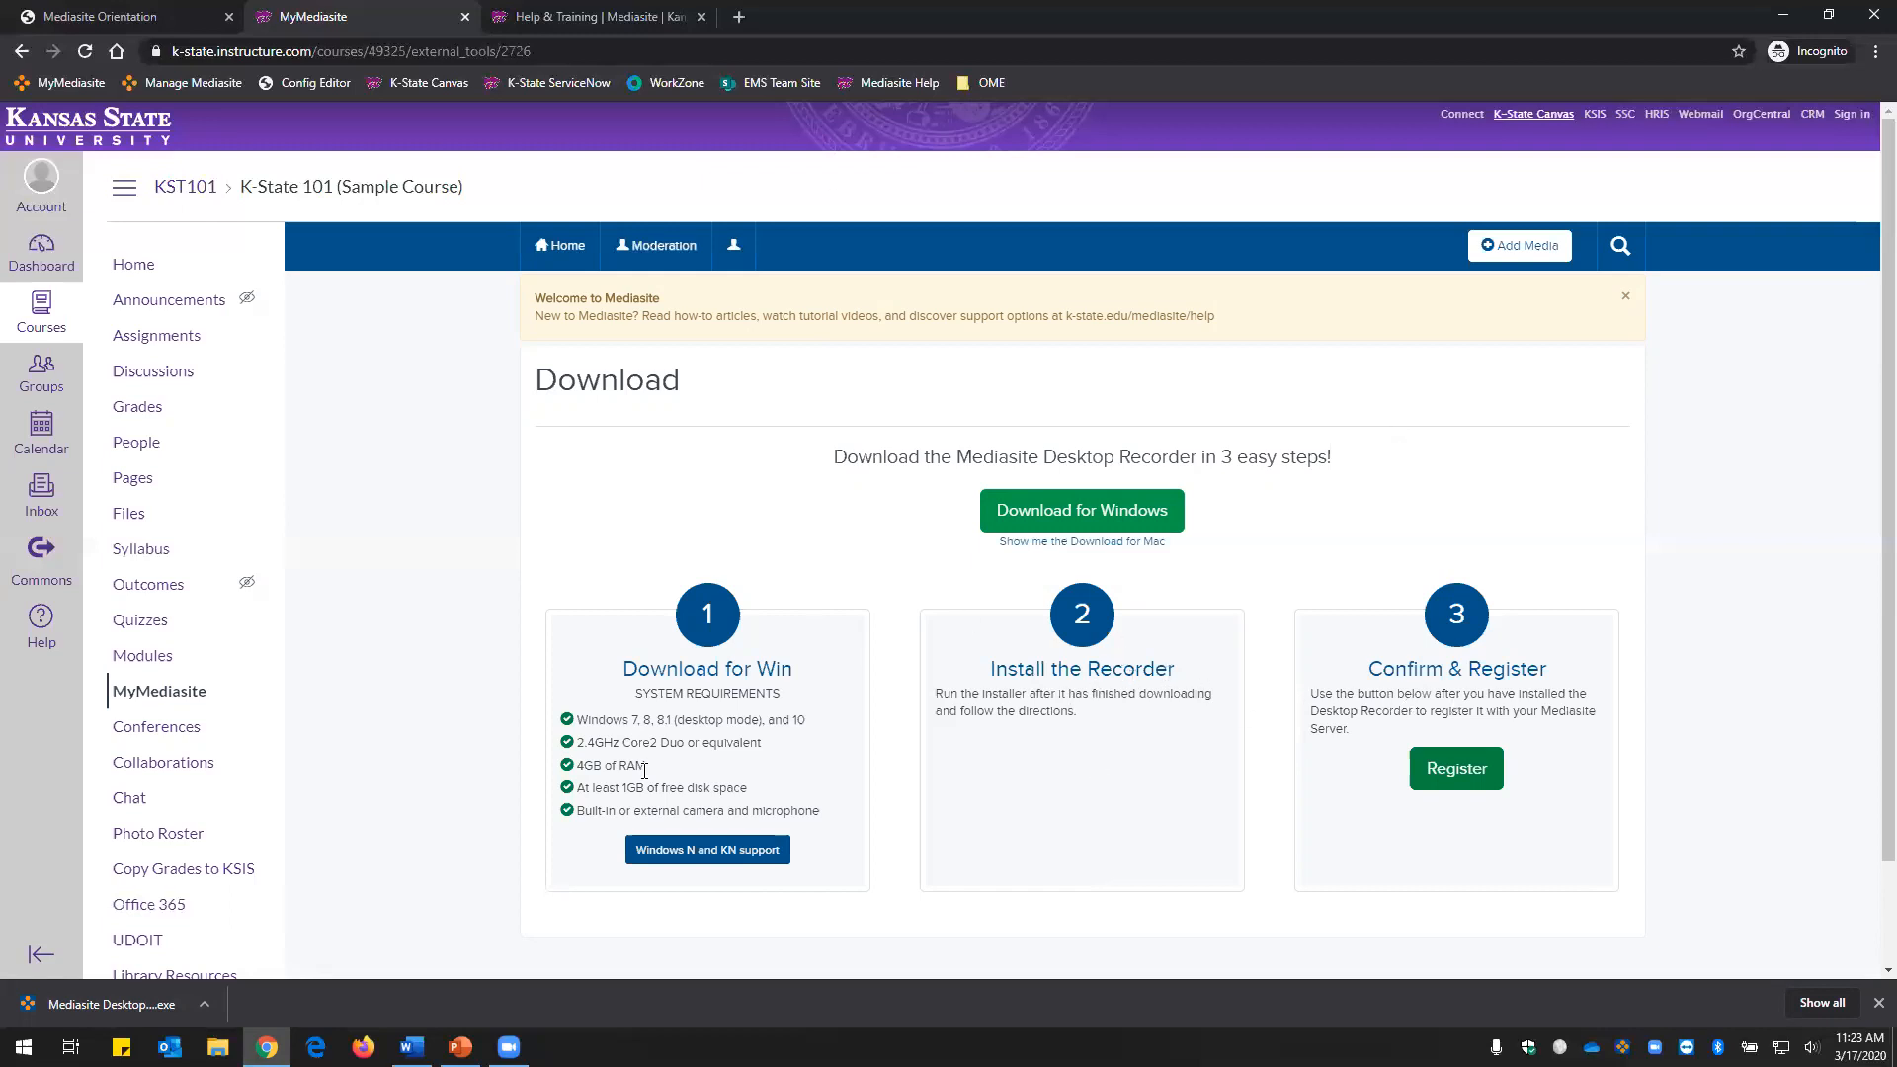
Register the Mediasite Desktop Recorder, close the recorder and return to the MyMediasite presentations.
click(1450, 779)
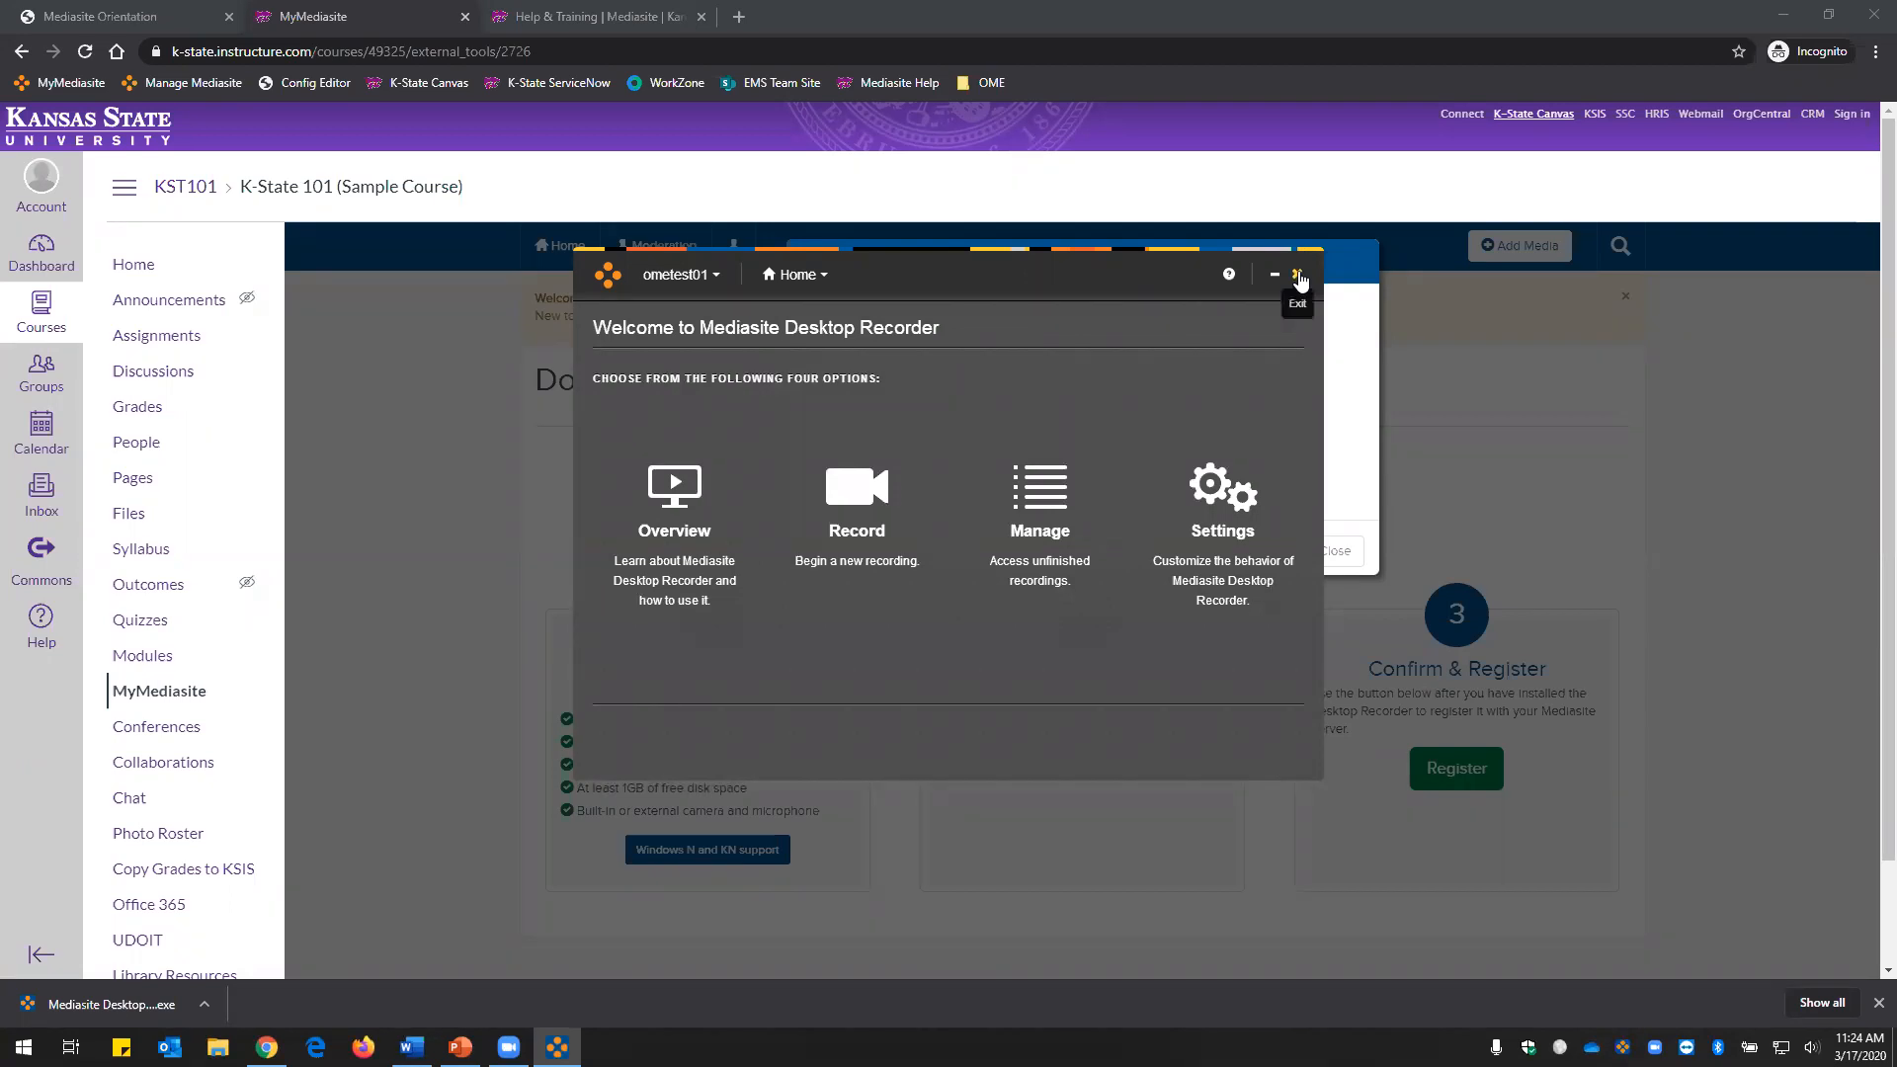
click(1298, 277)
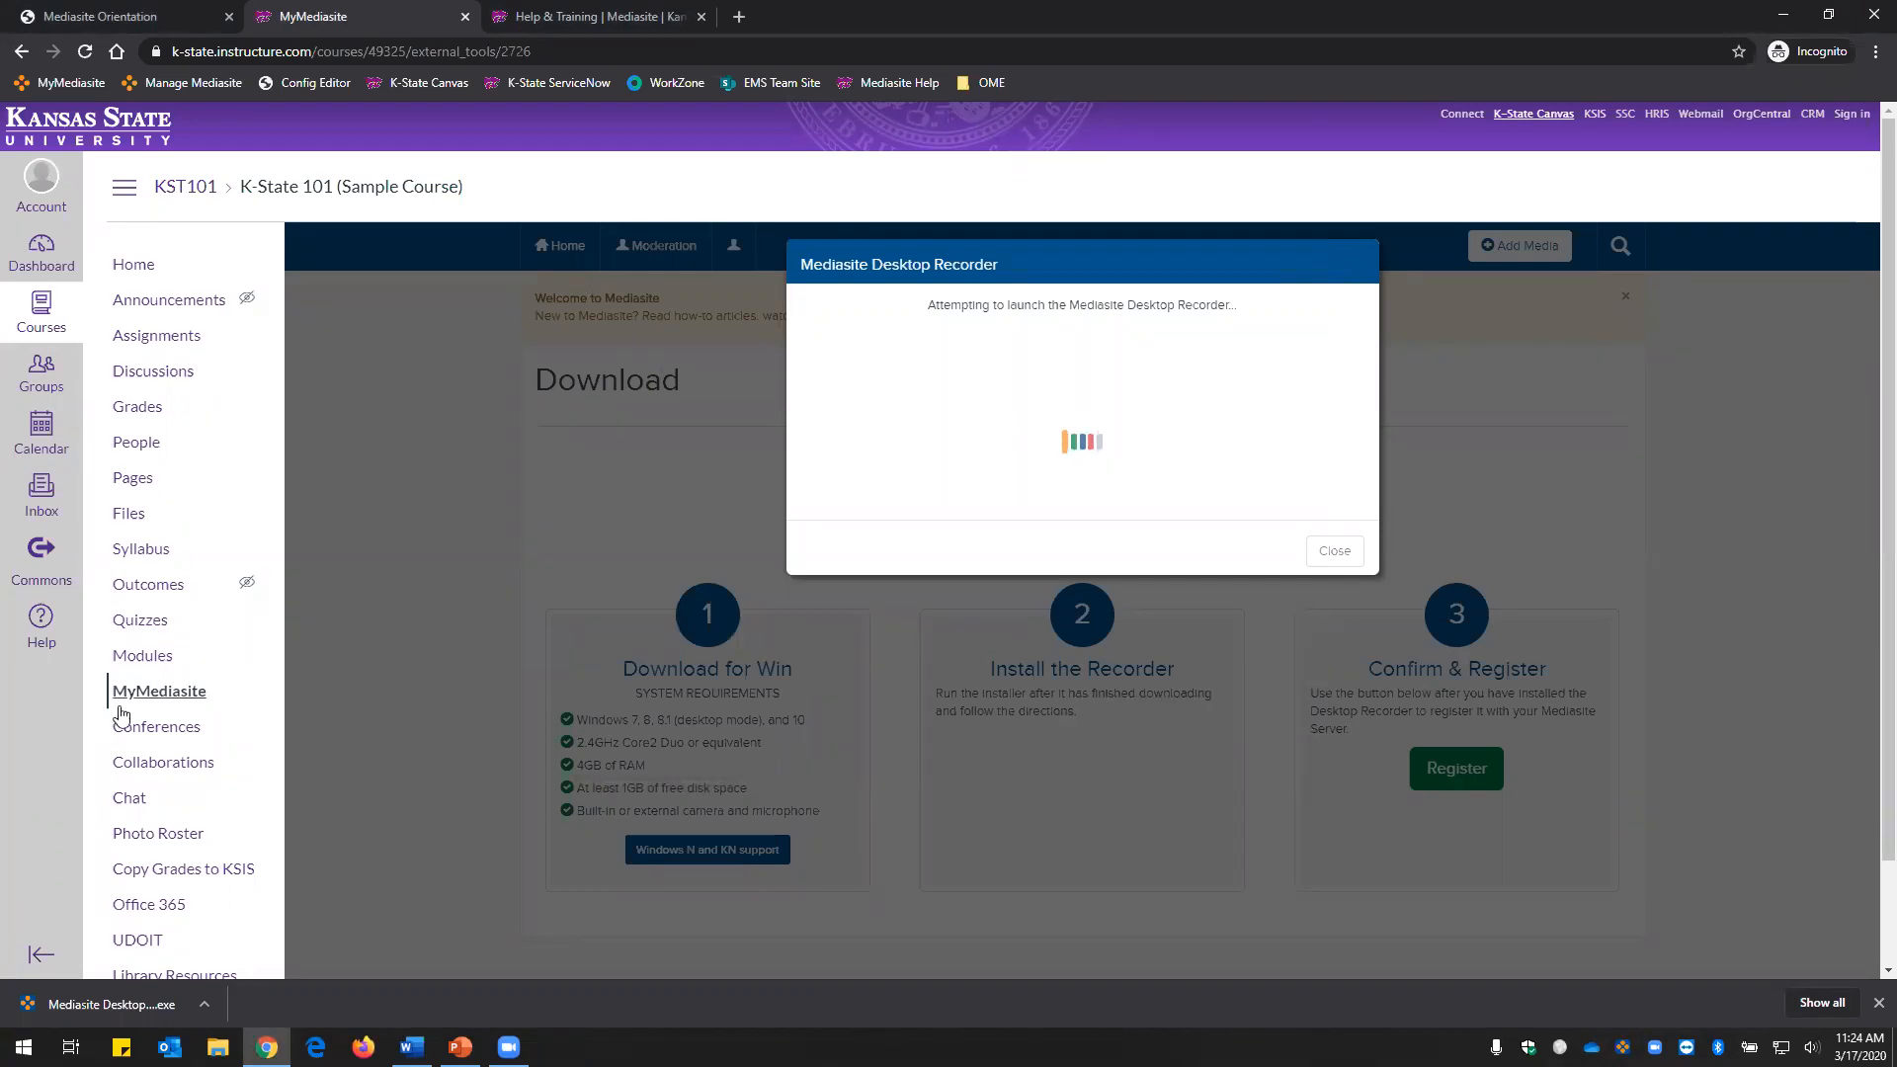
click(168, 695)
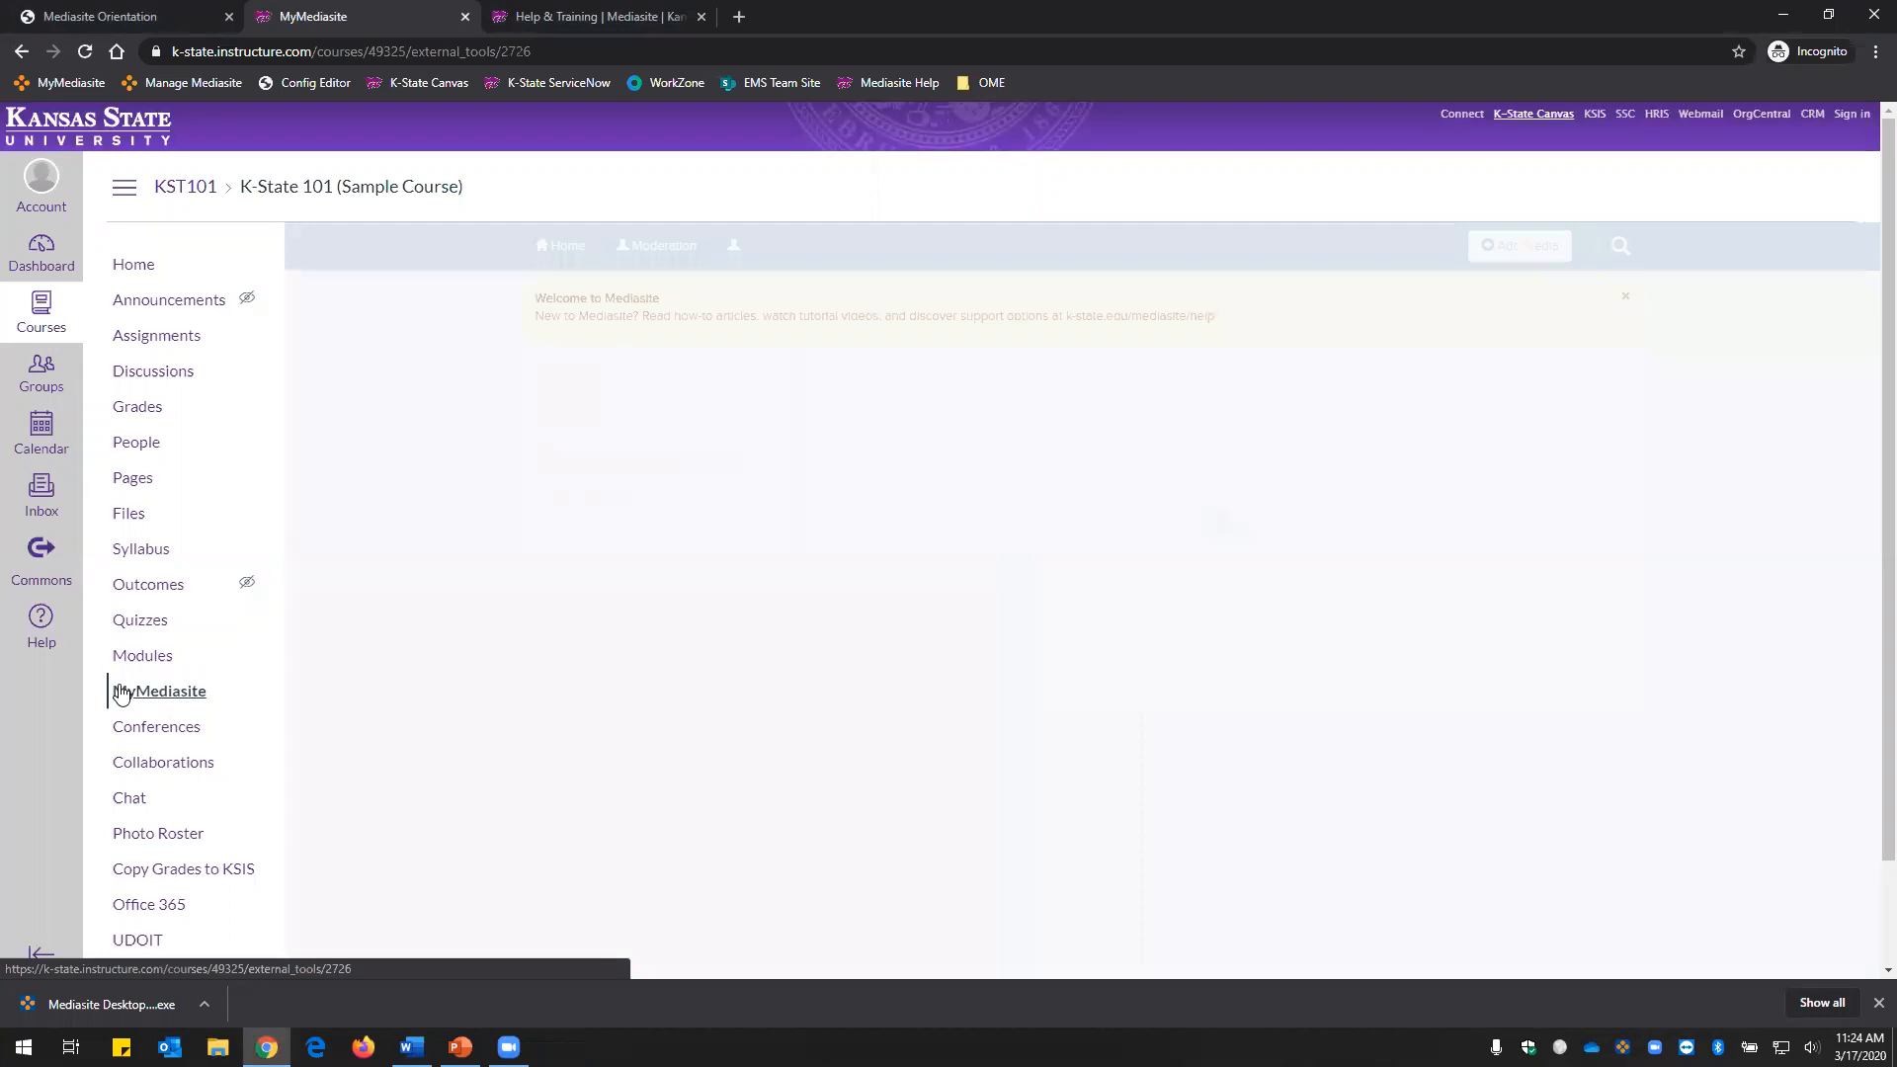
click(131, 697)
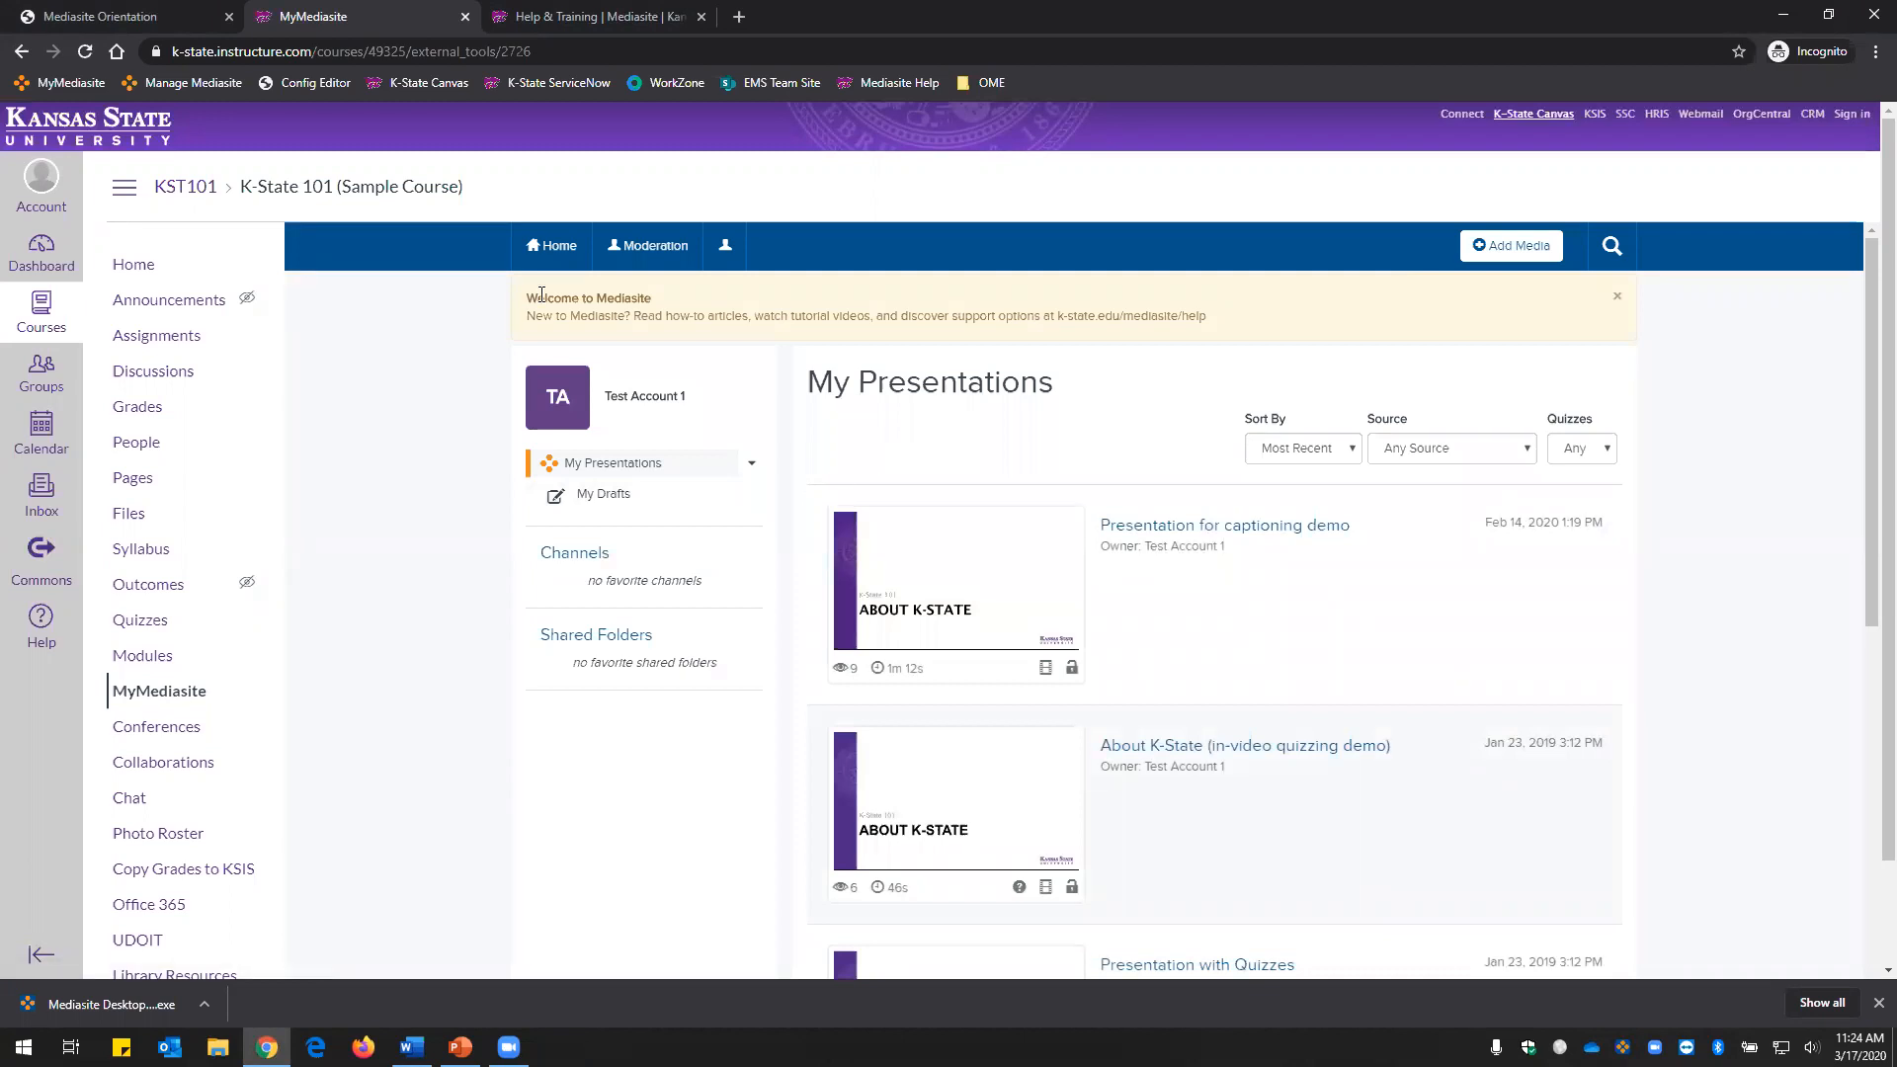
Show the "Install and record with the Mediasite Desktop Recorder (MDR) software" agenda slide in the orientation PDF and return to MyMediasite.
click(95, 20)
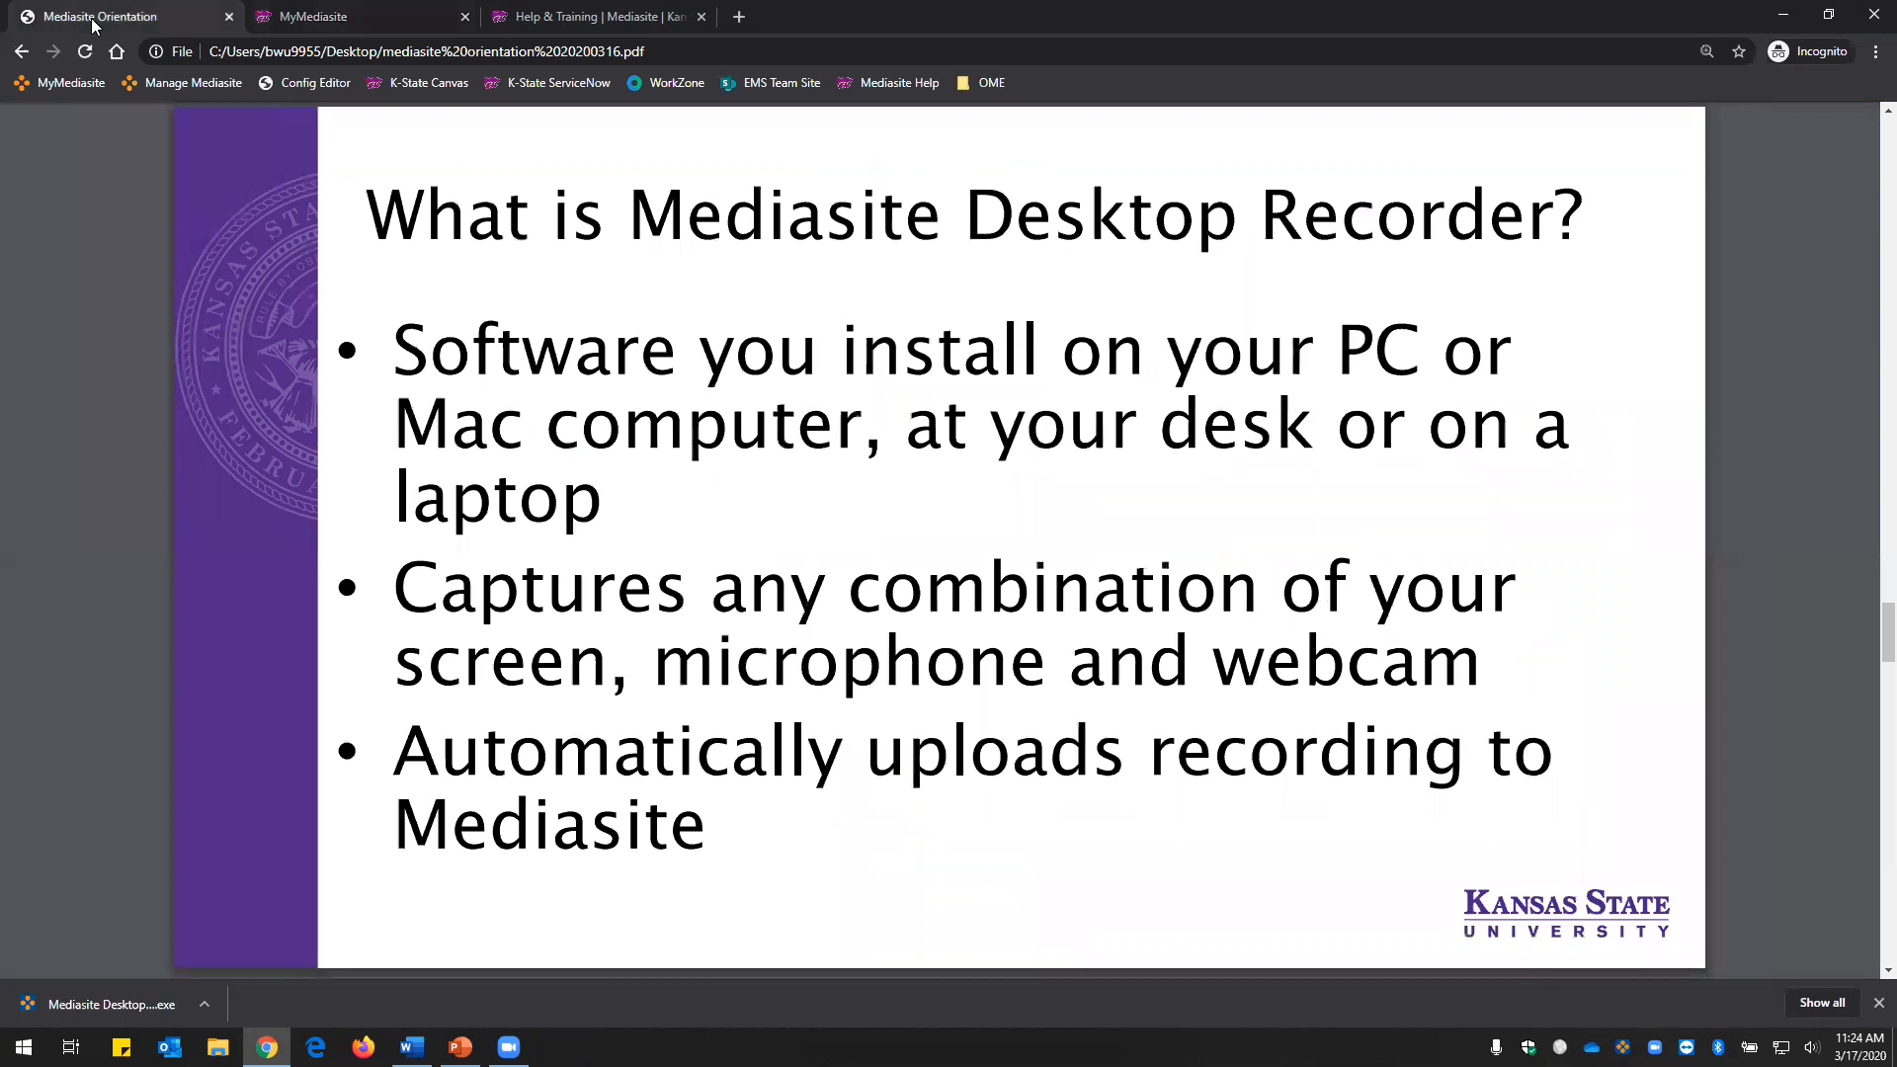
key(Page_Up)
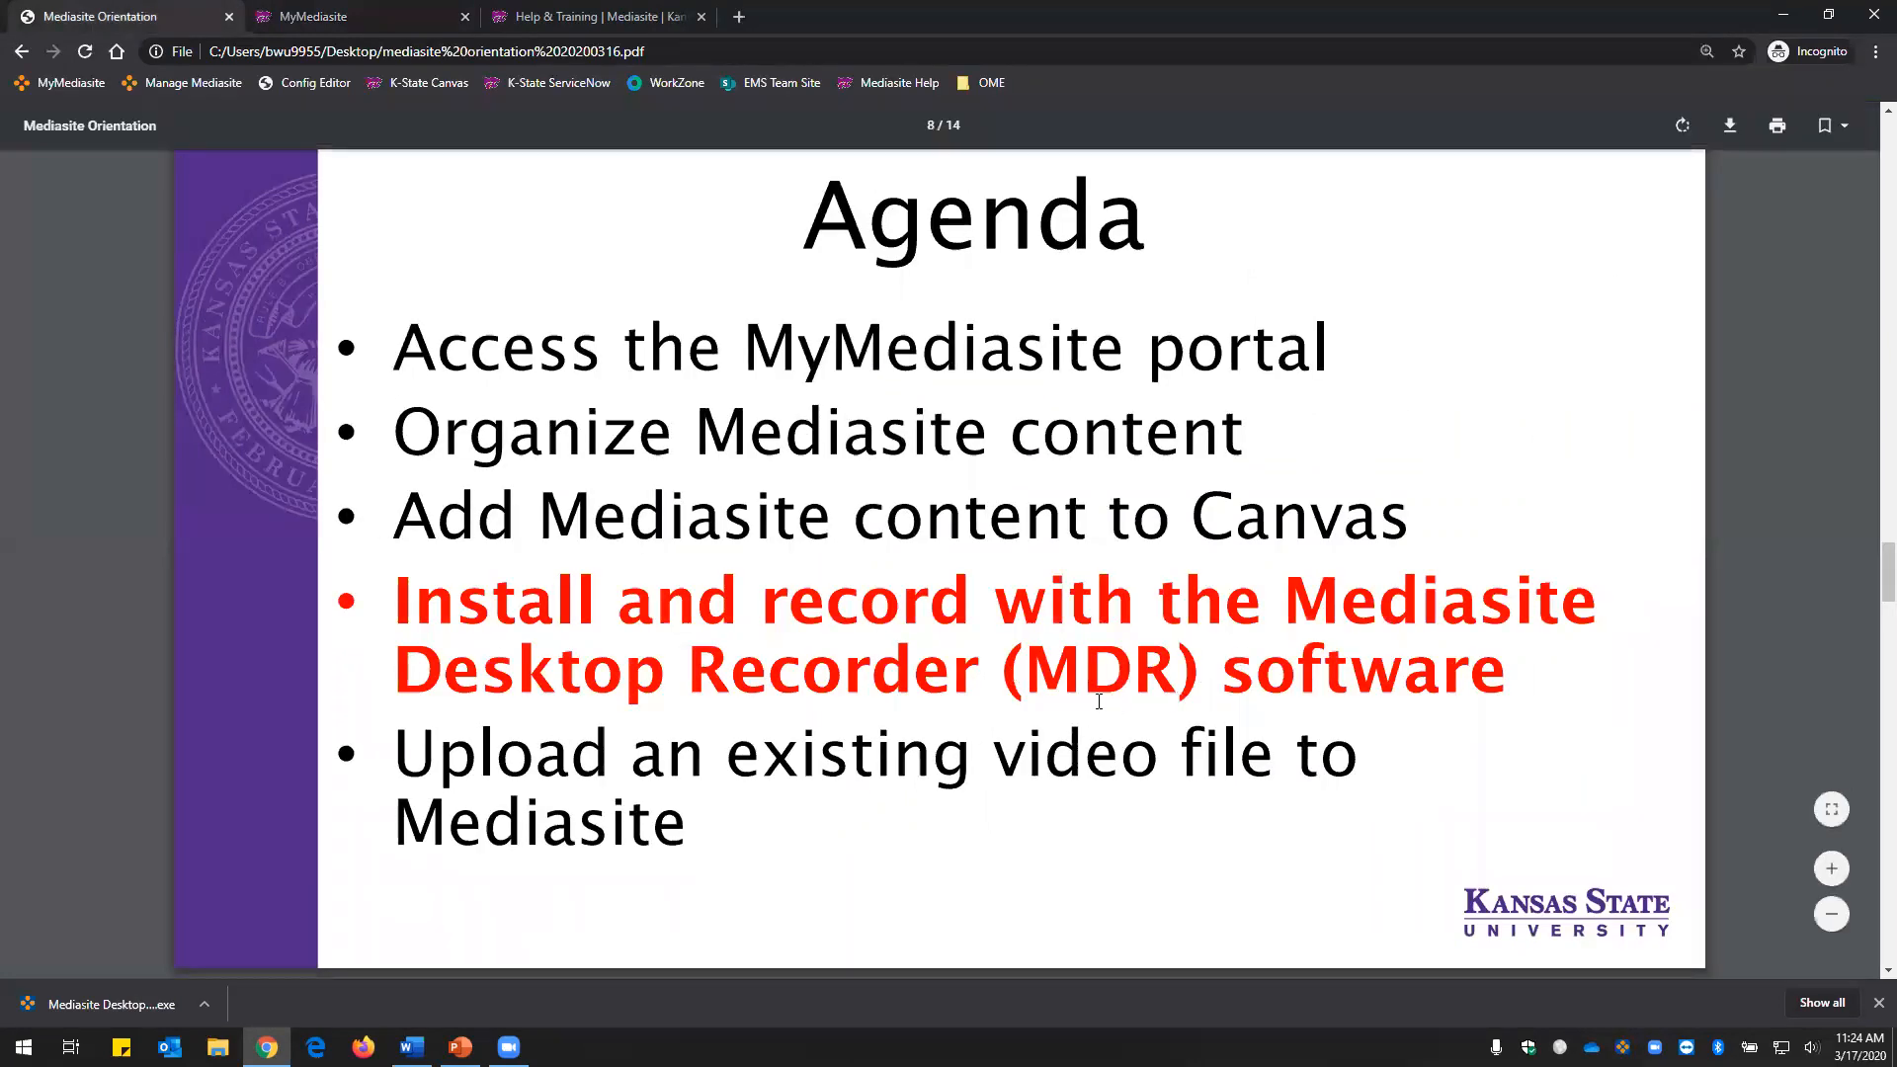
click(367, 12)
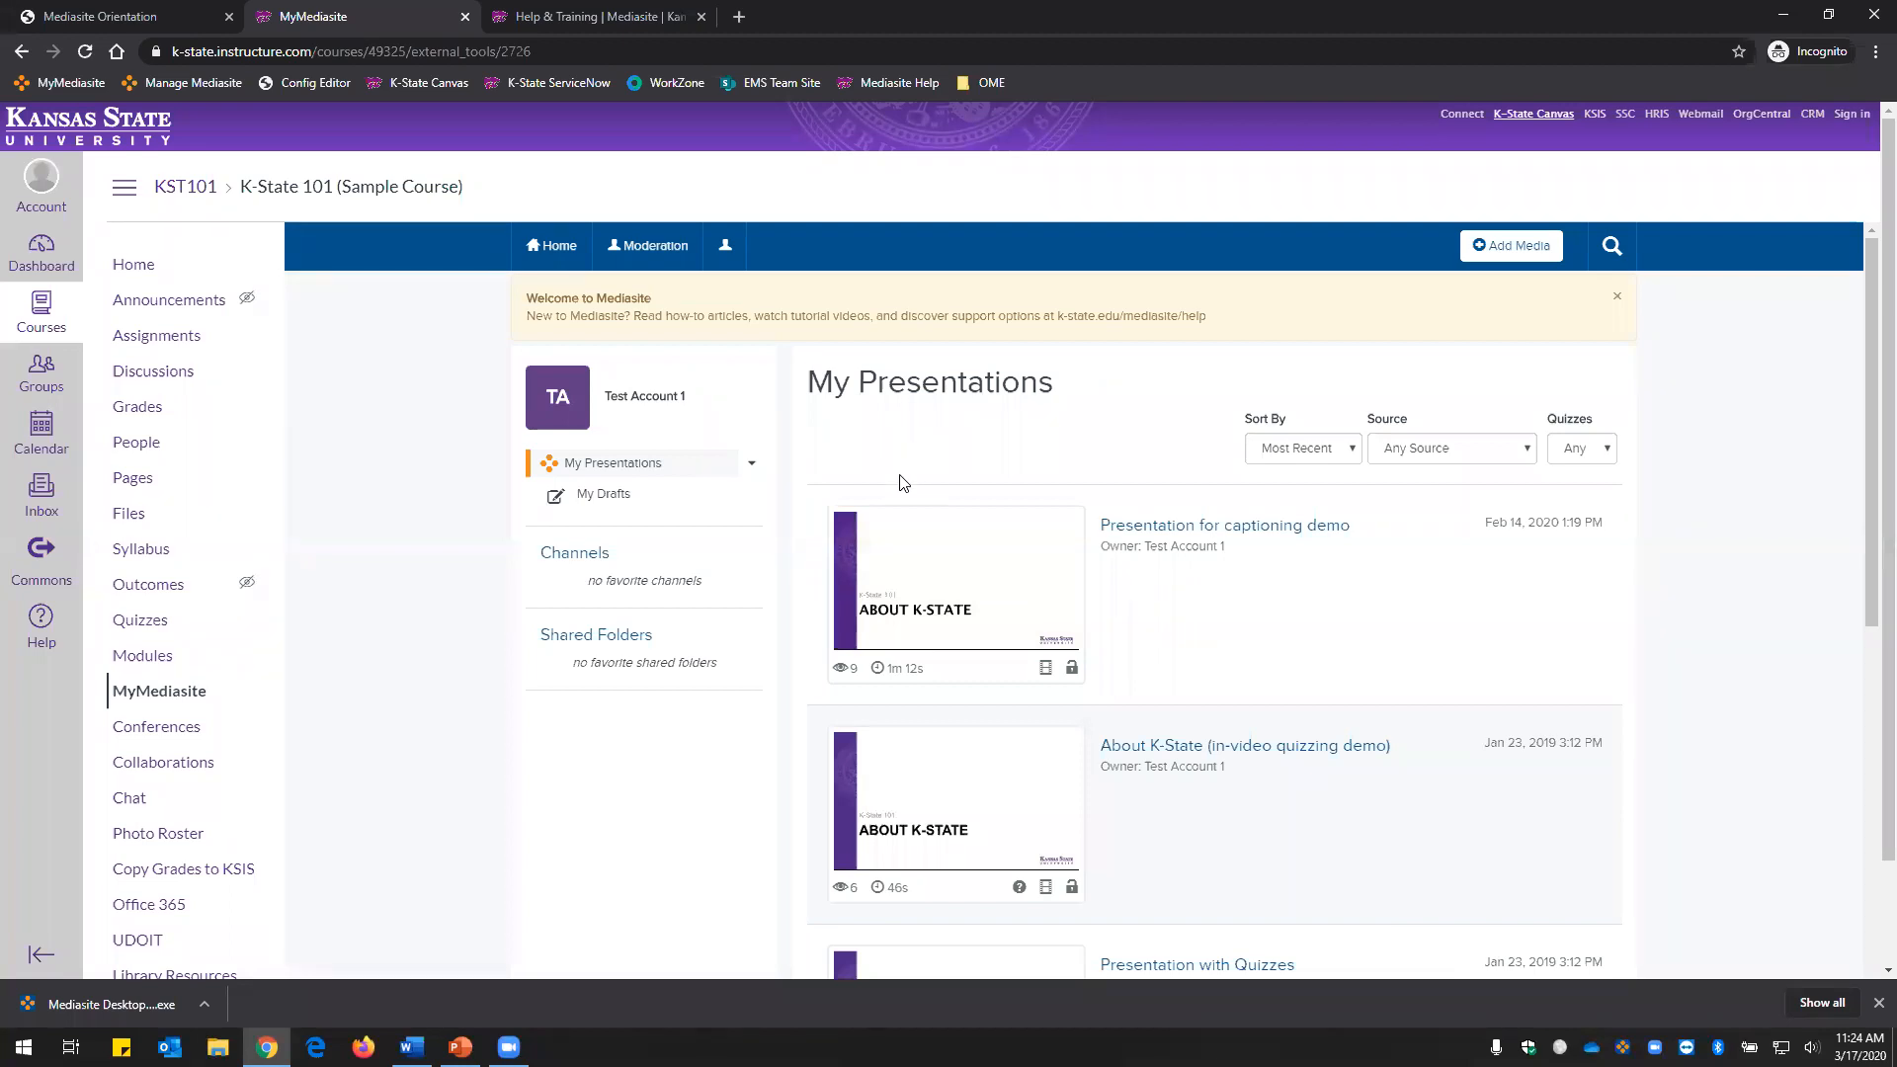
Open the KST 101 channel in MyMediasite and start a new desktop recording from it.
click(578, 561)
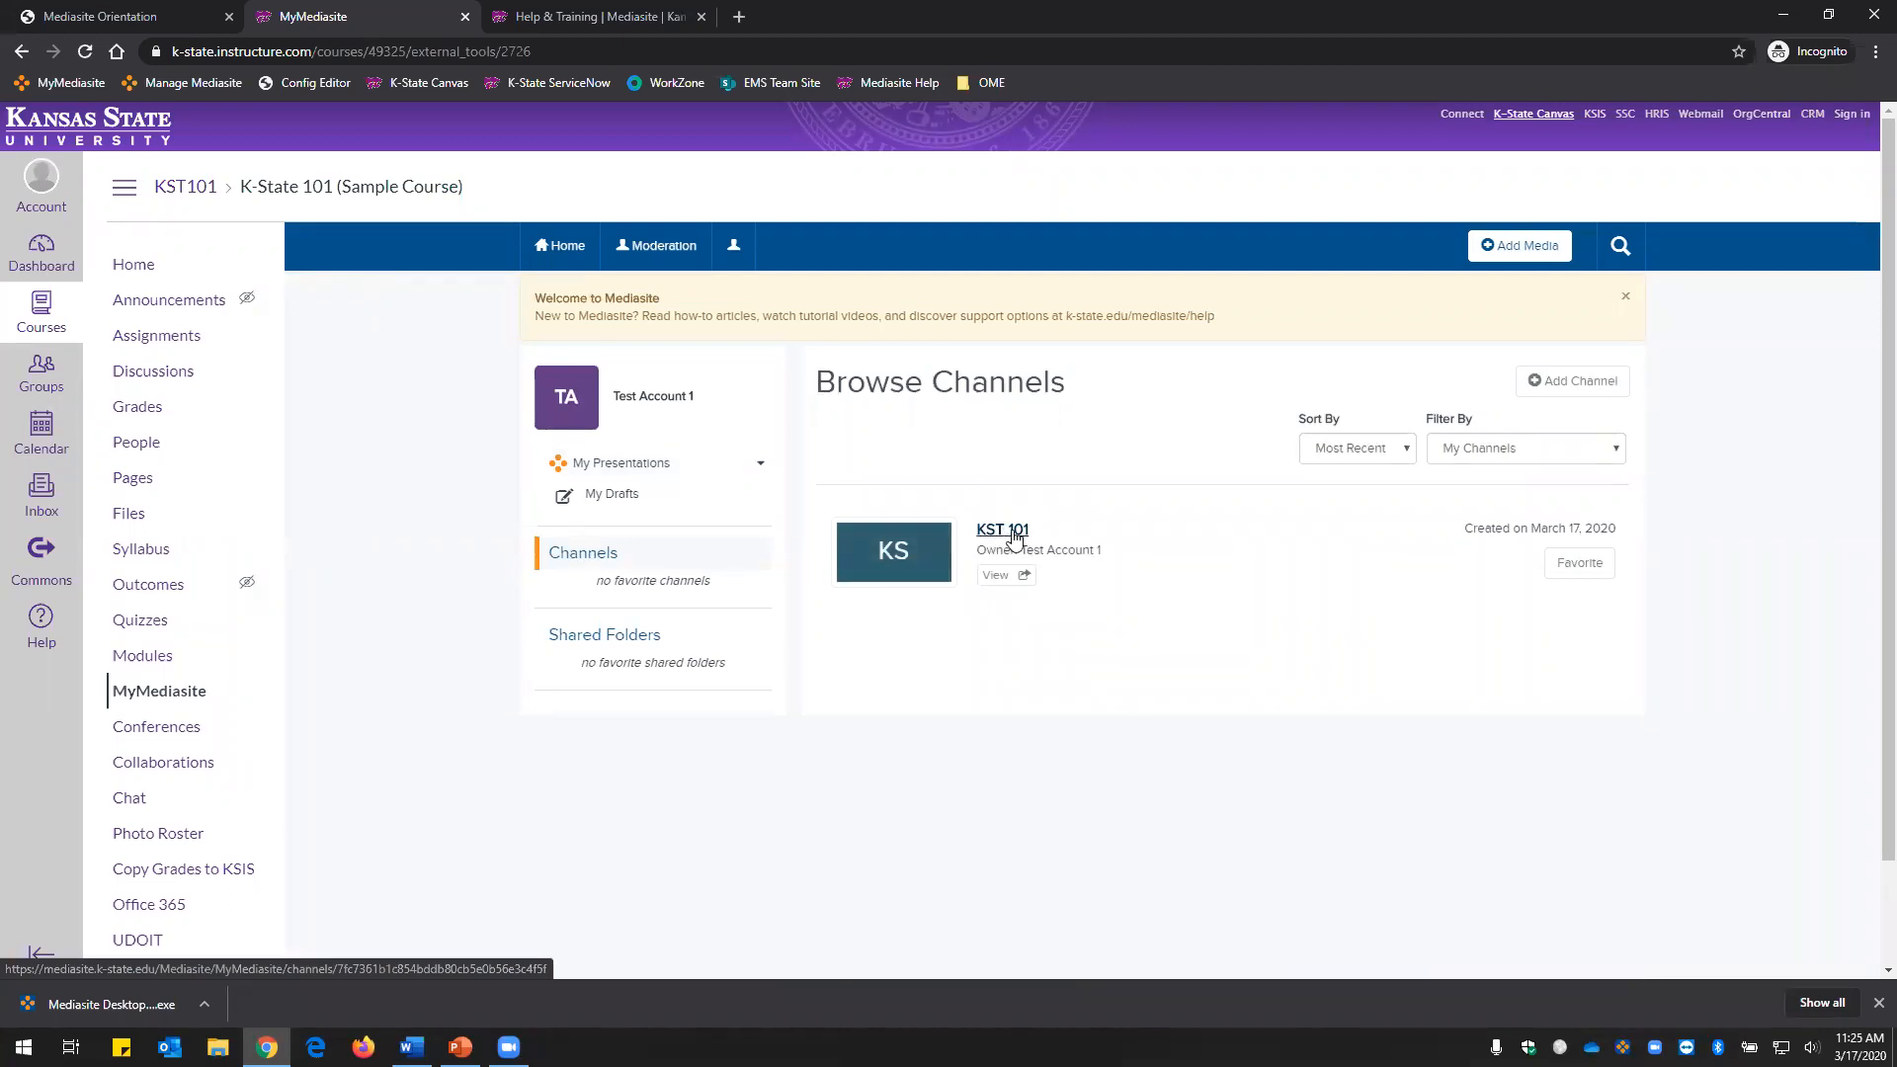
click(1013, 534)
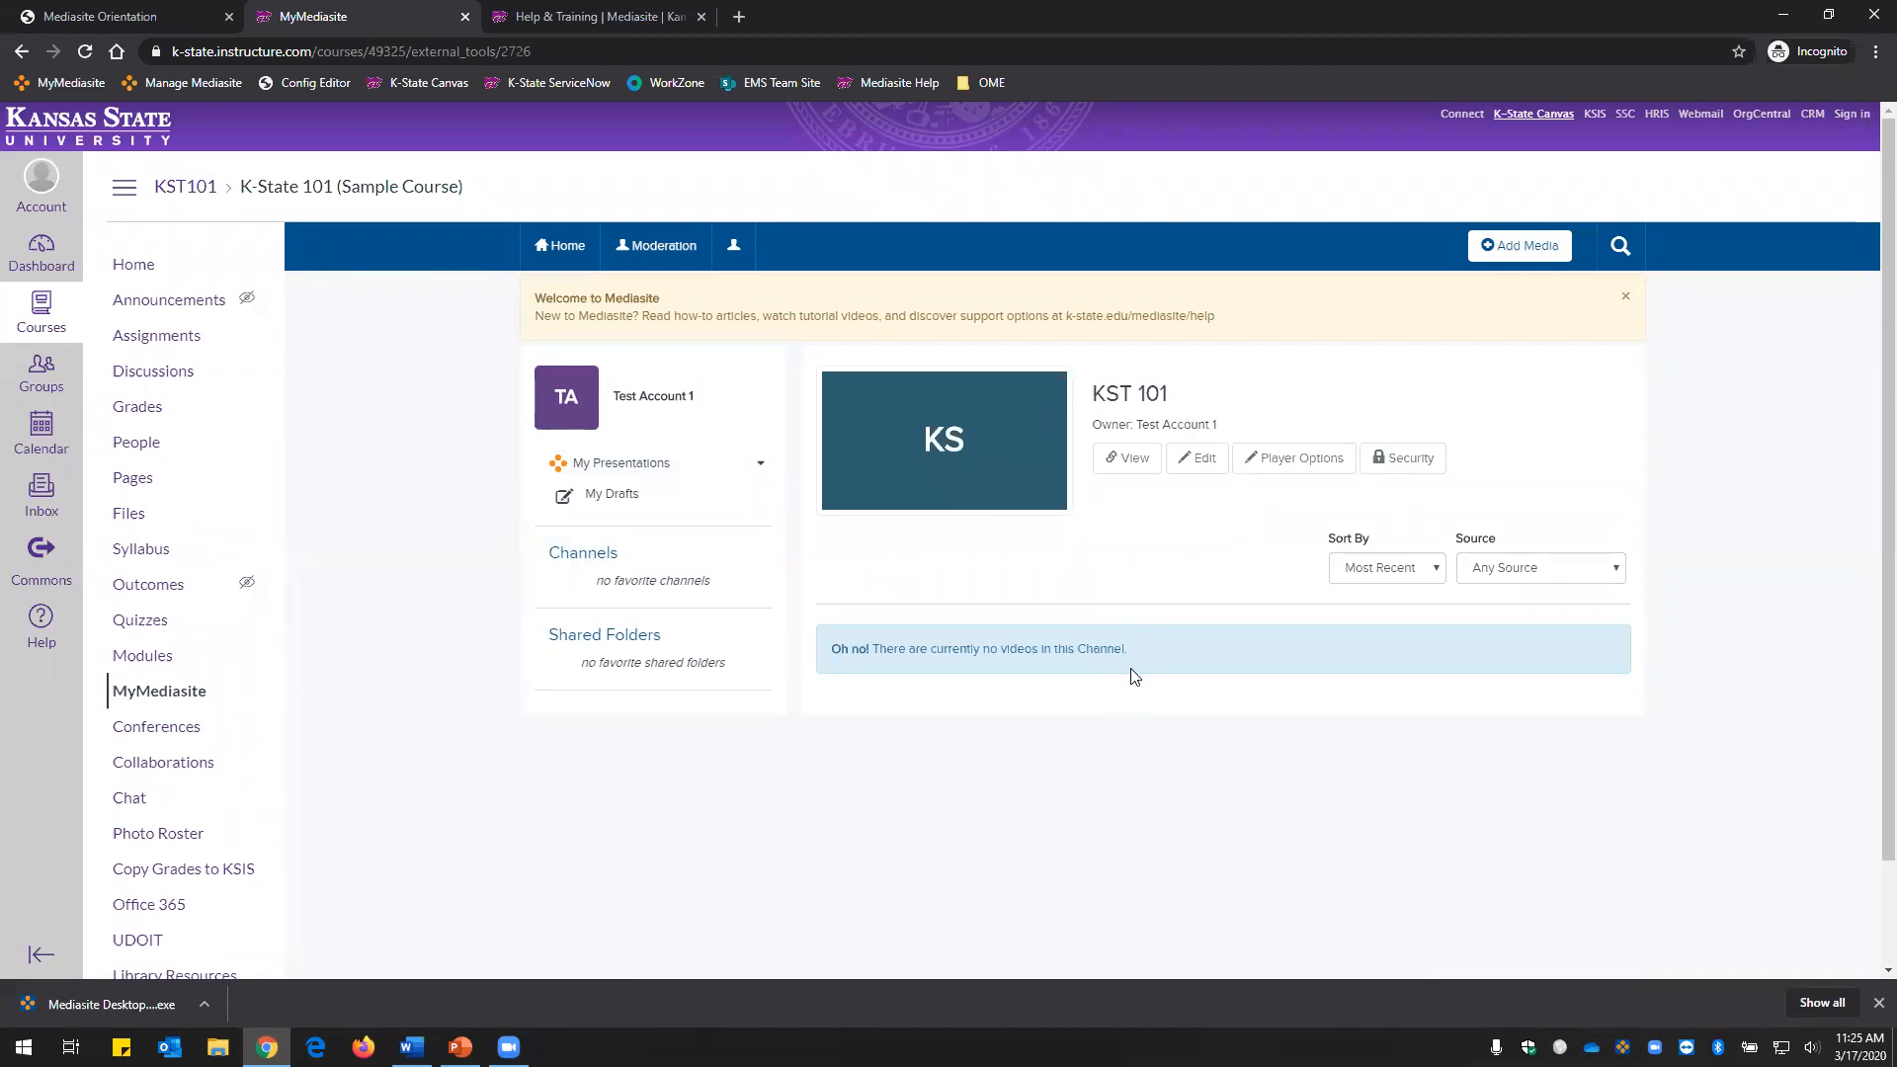
click(1518, 249)
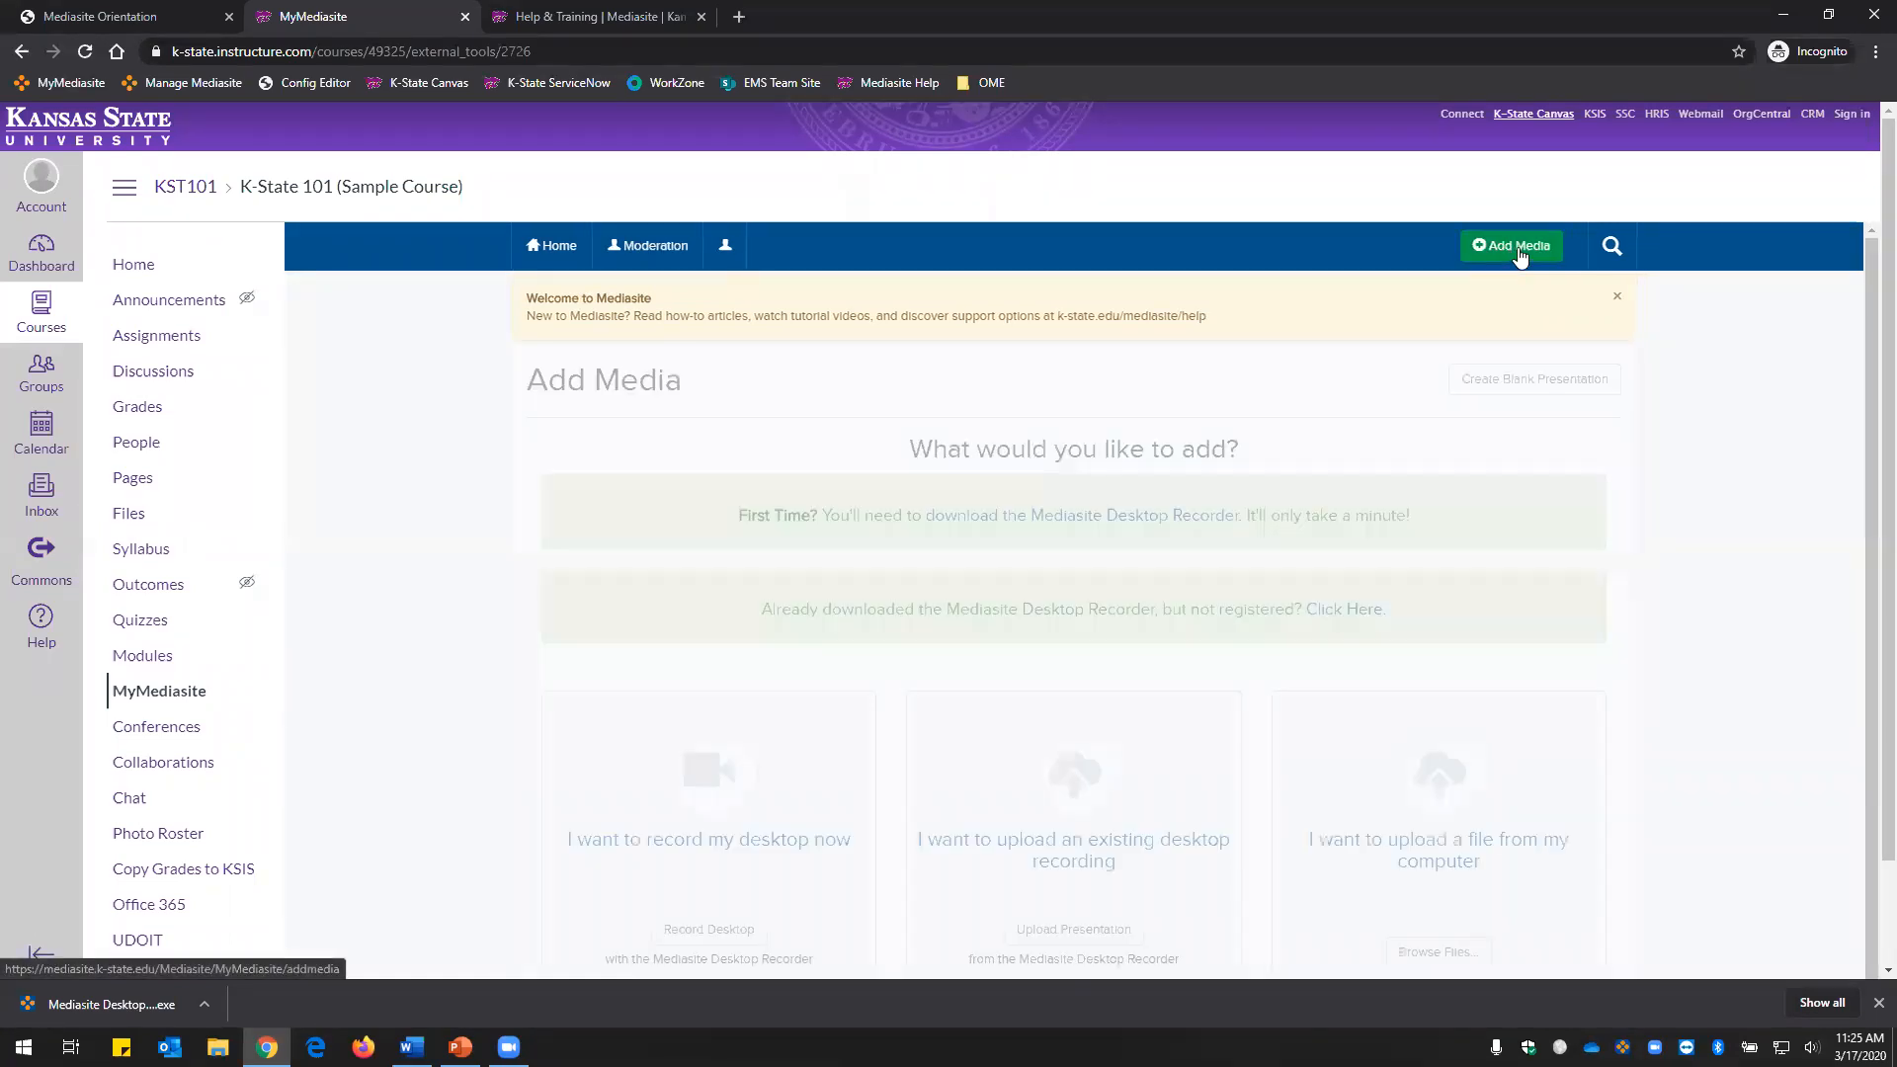
scroll(1347, 392, down, 1)
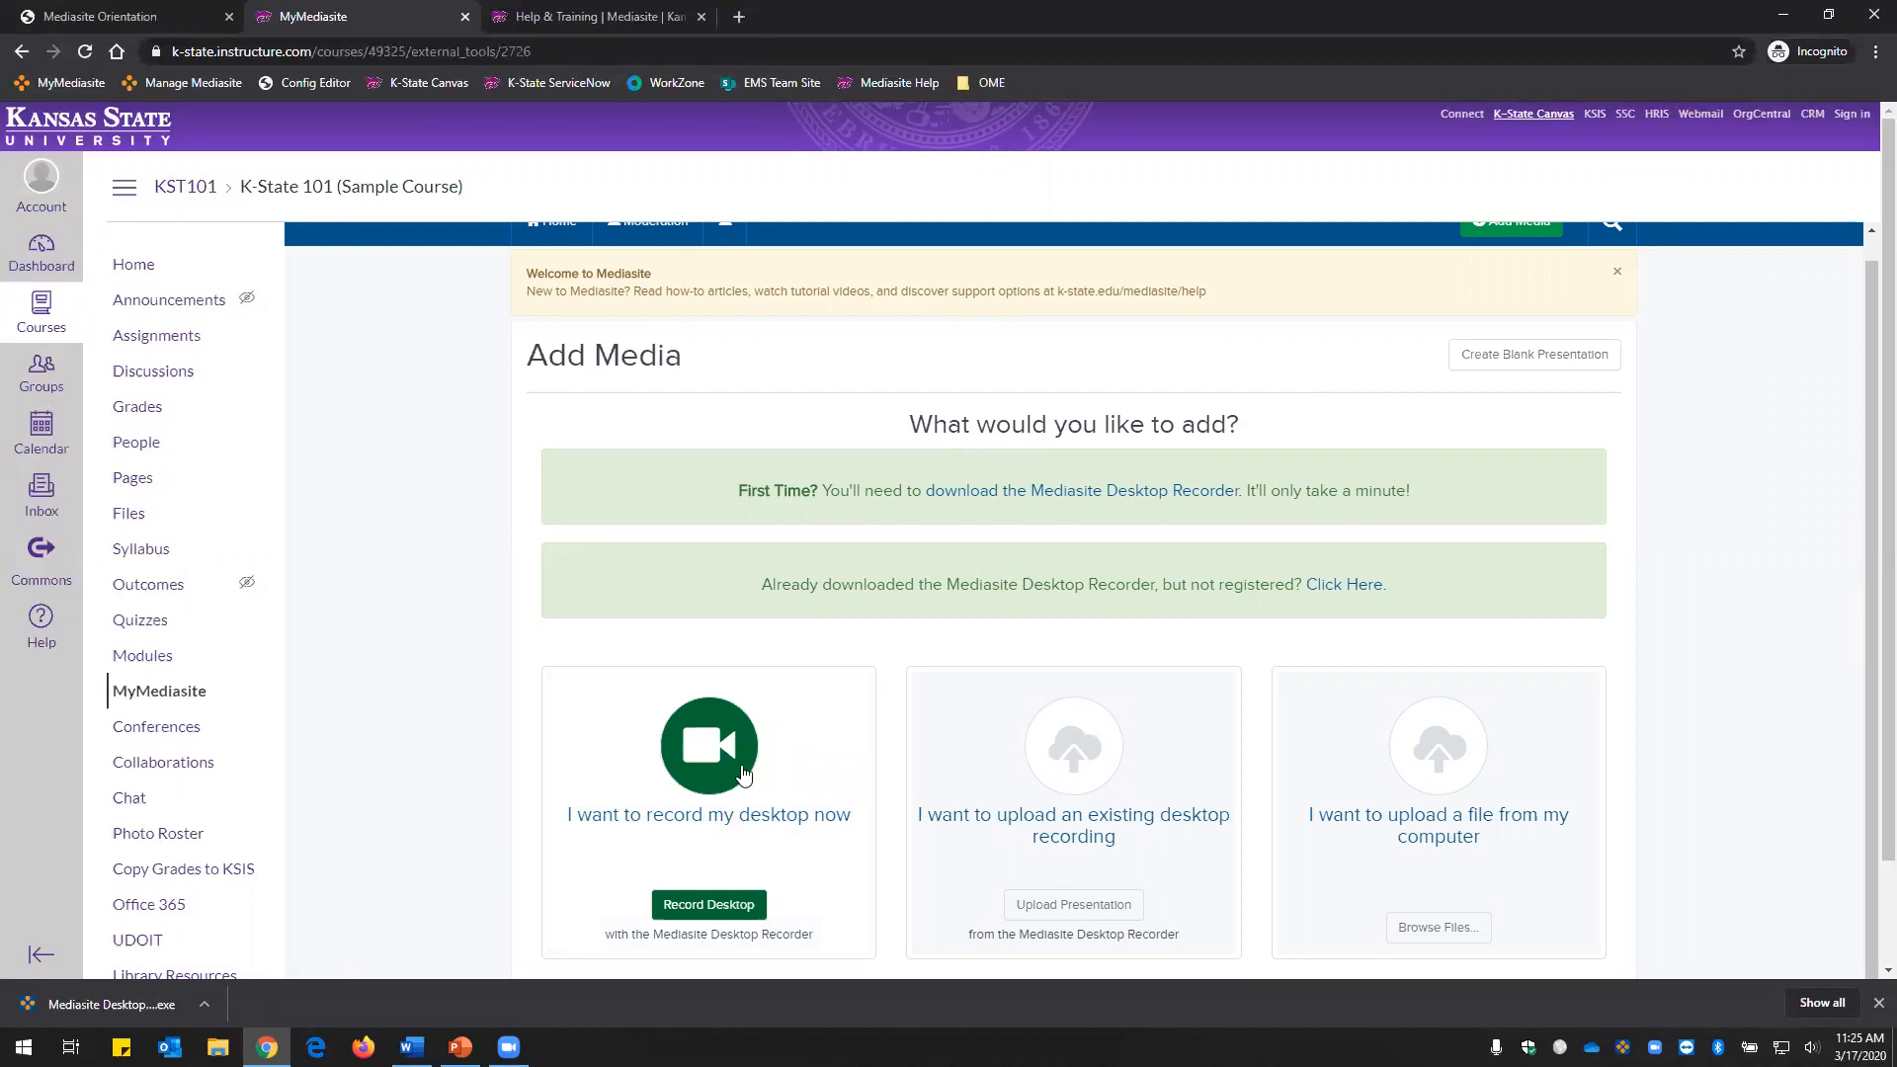
click(742, 772)
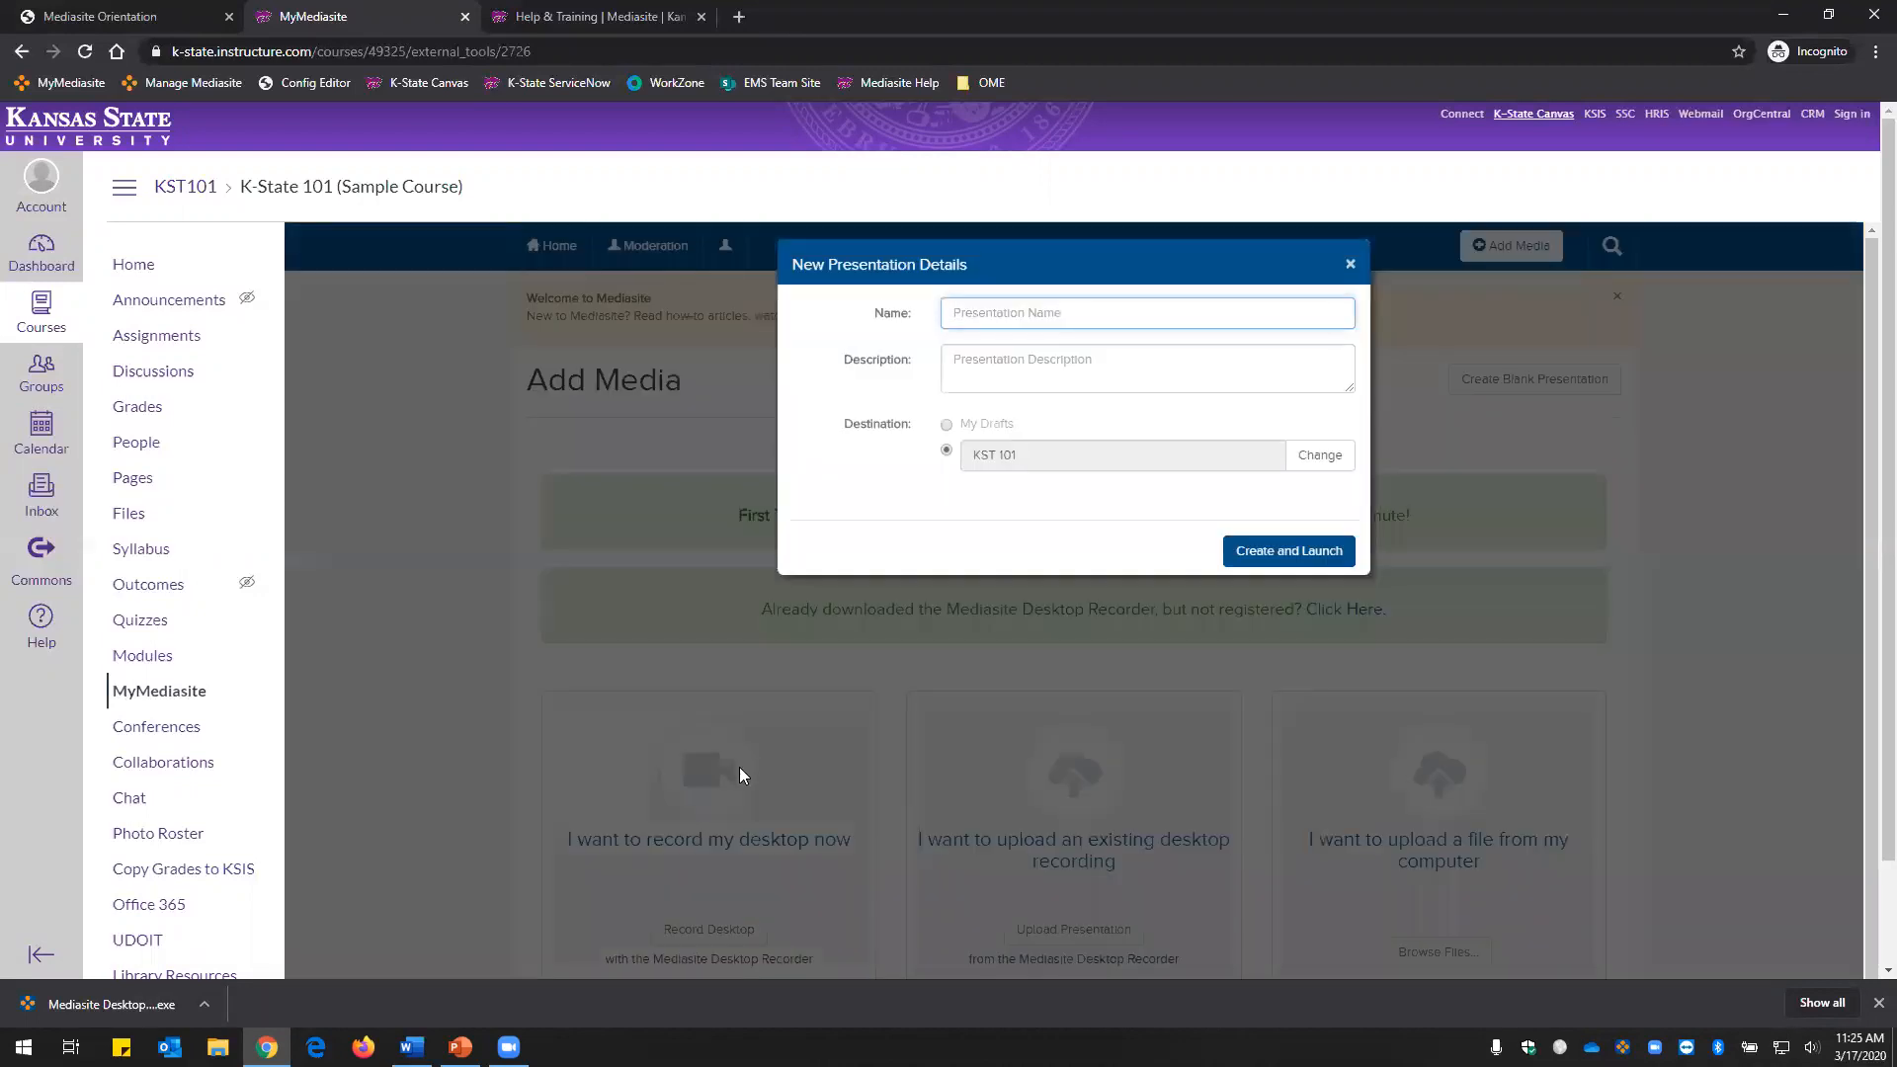
Name the new presentation "Lesson 01", keep KST 101 as its destination, and create it with the Desktop Recorder launched.
click(999, 318)
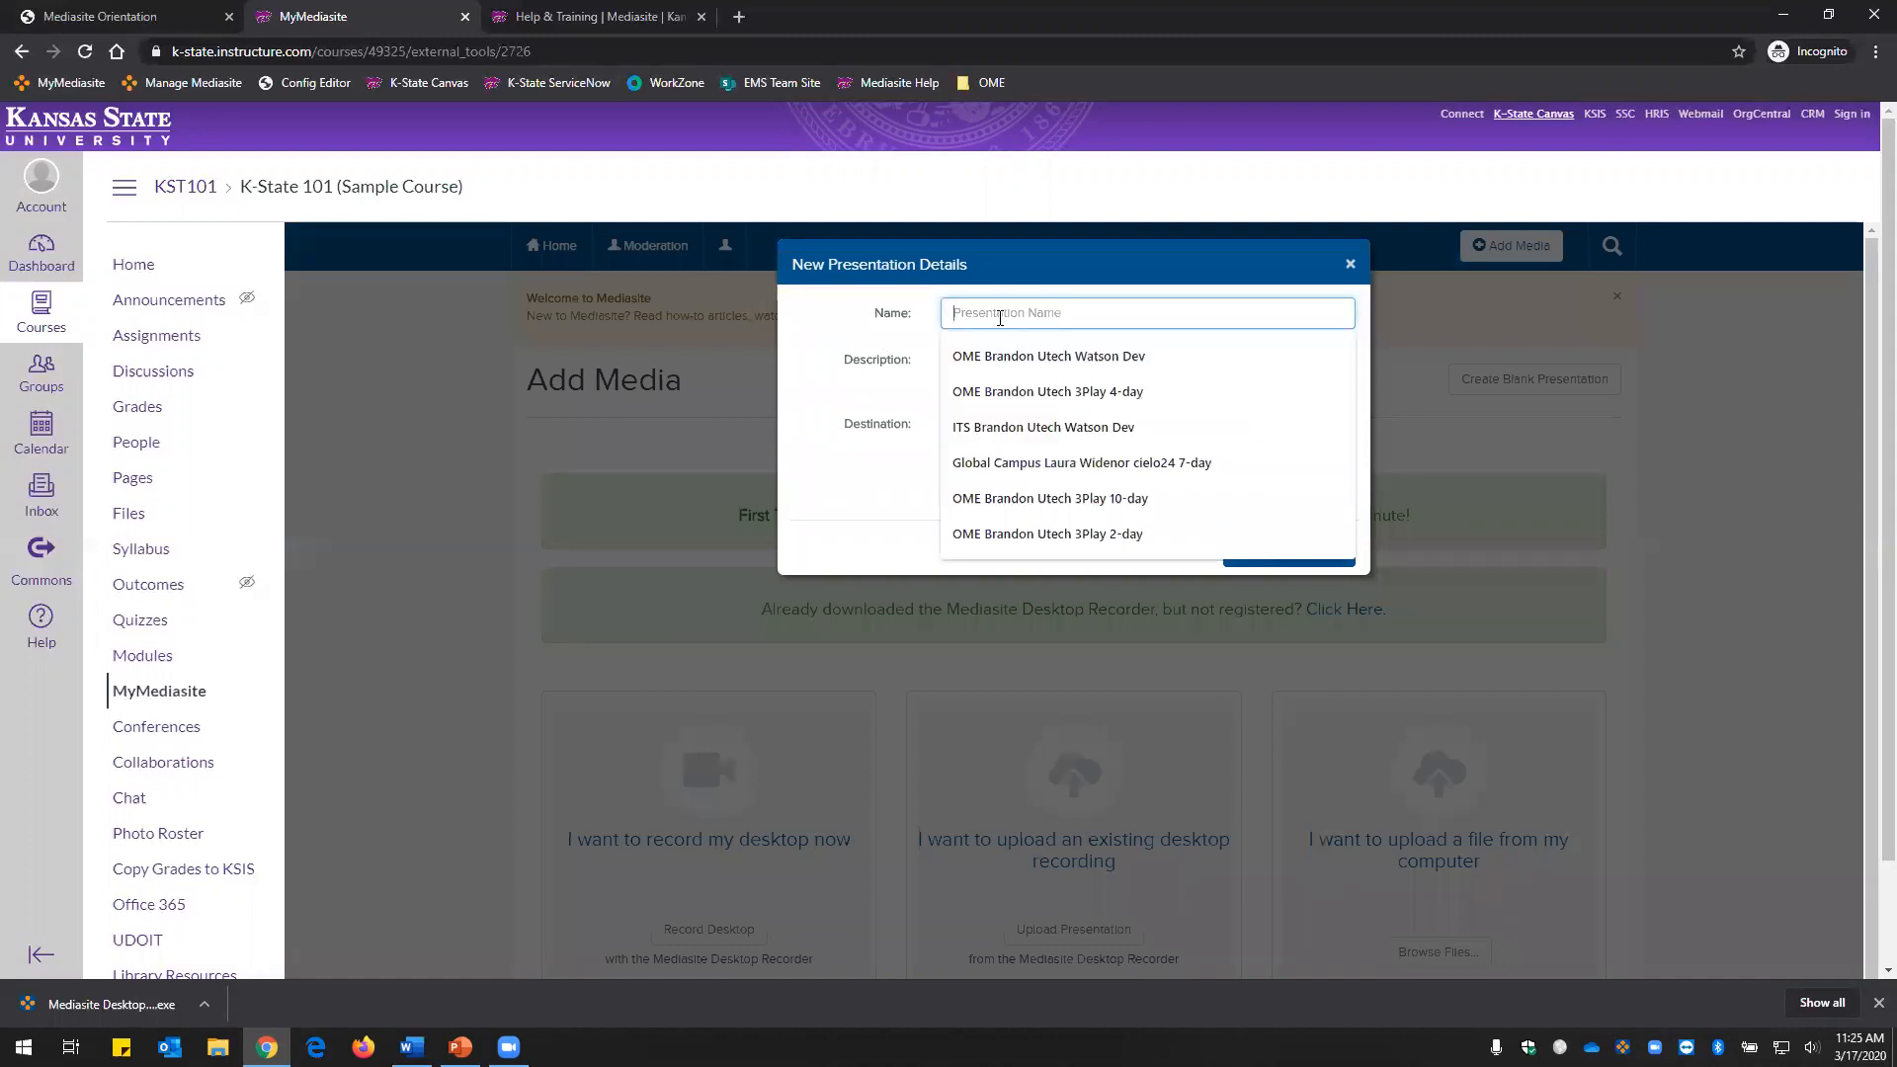
text(L)
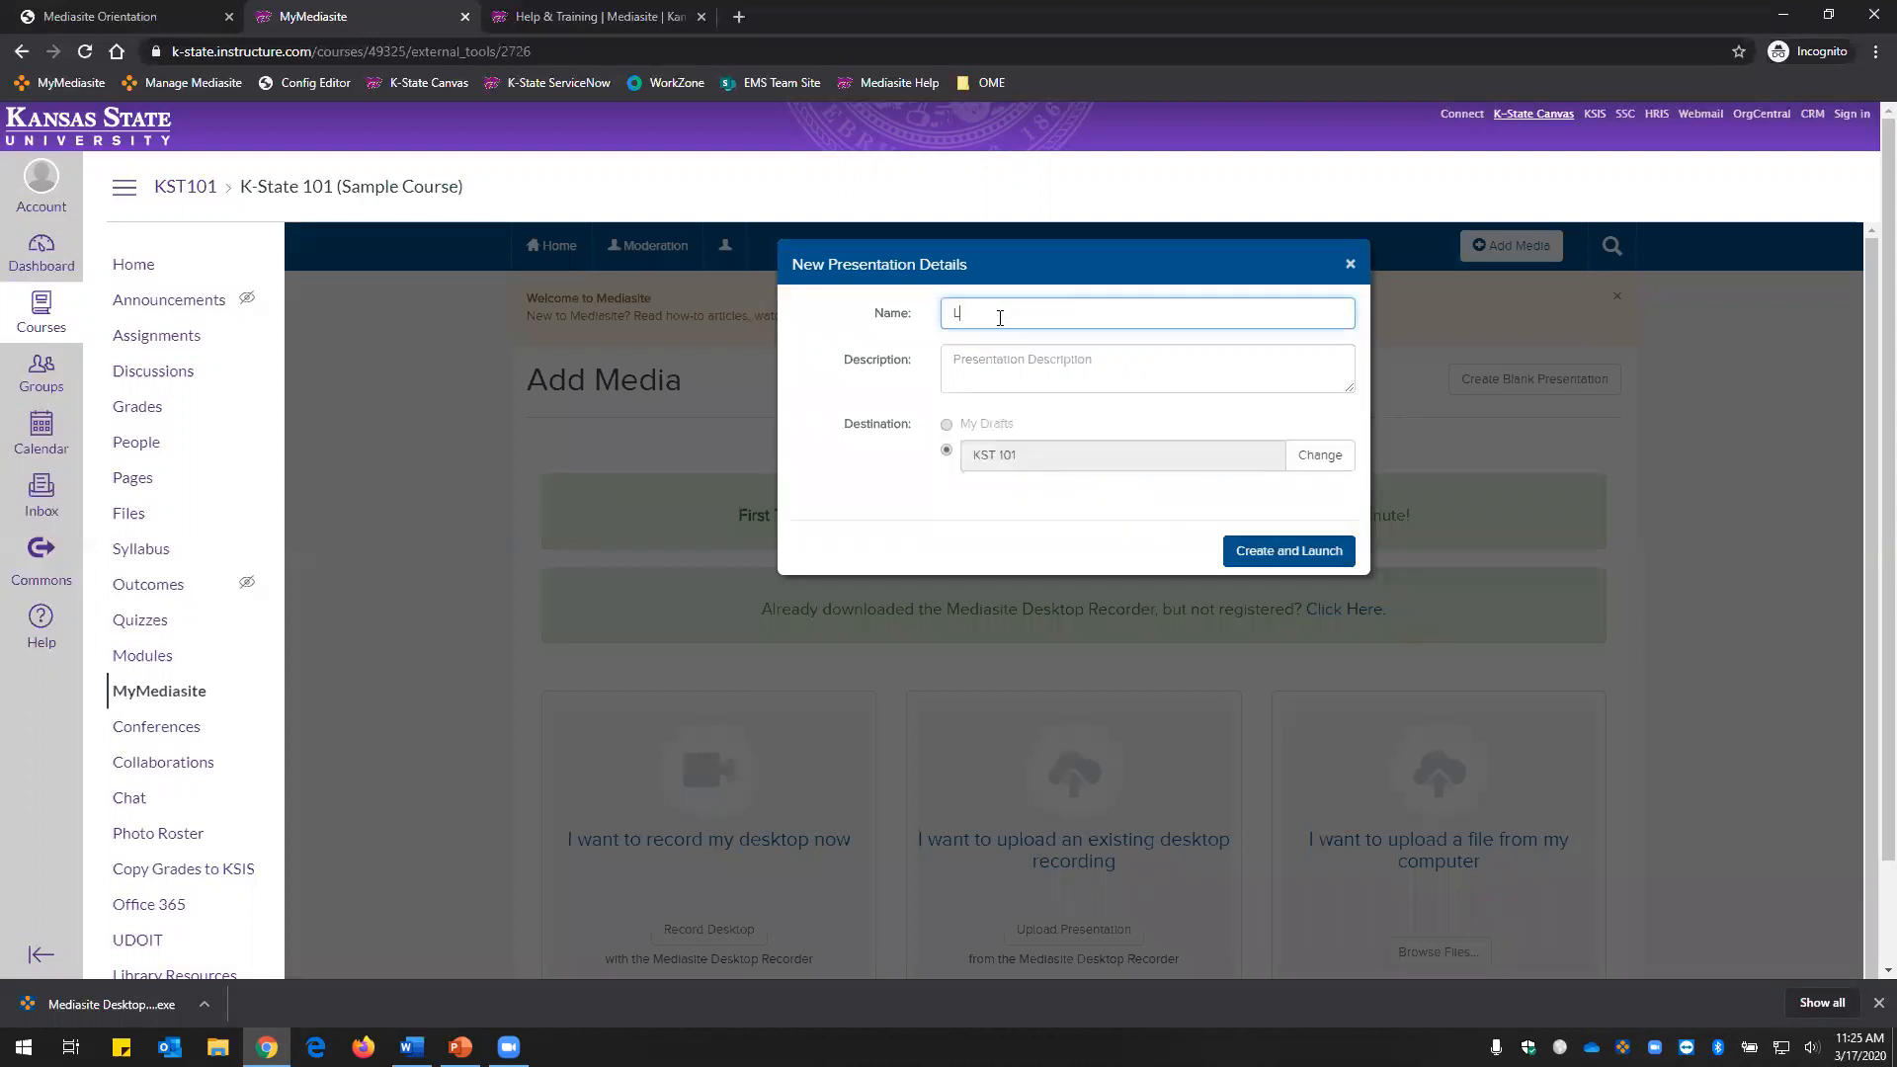
text(esson #1)
click(1304, 563)
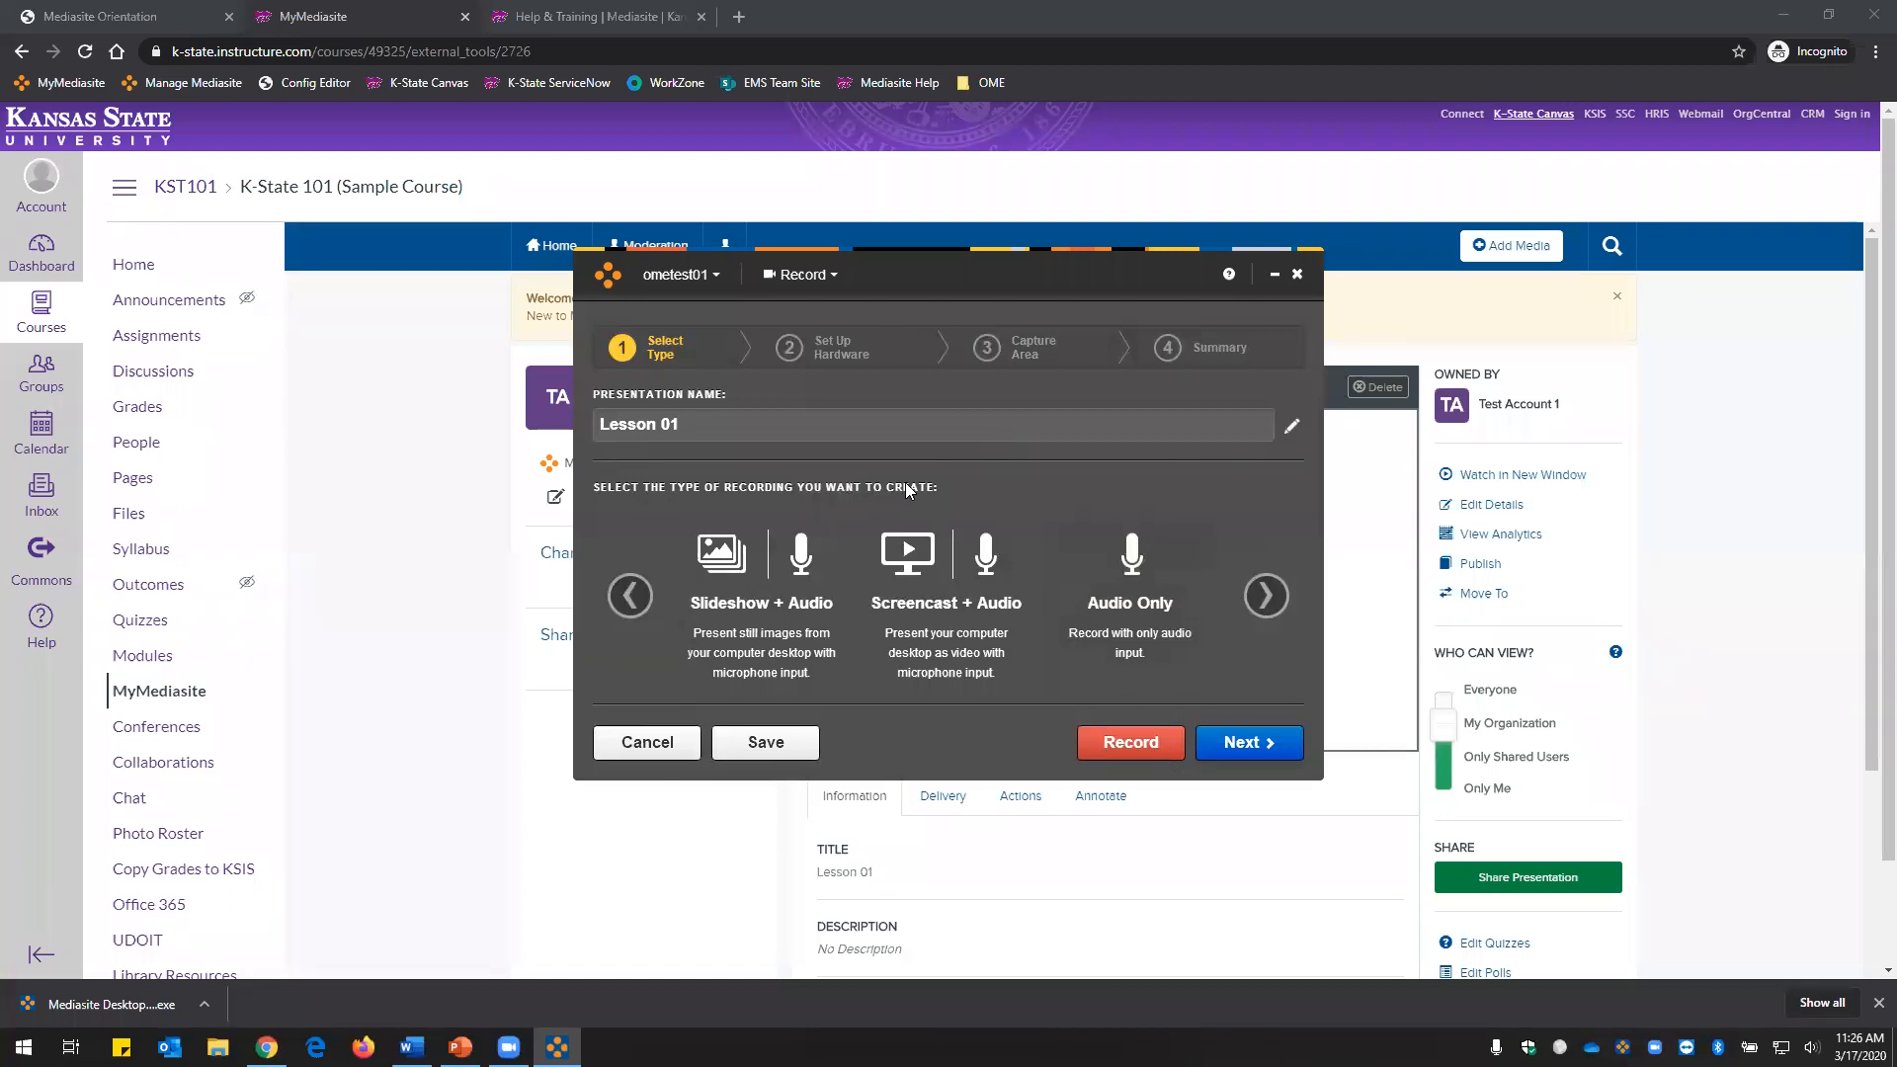
Browse the available recording types for Lesson 01 as far as the Screencast + Video option.
click(1277, 612)
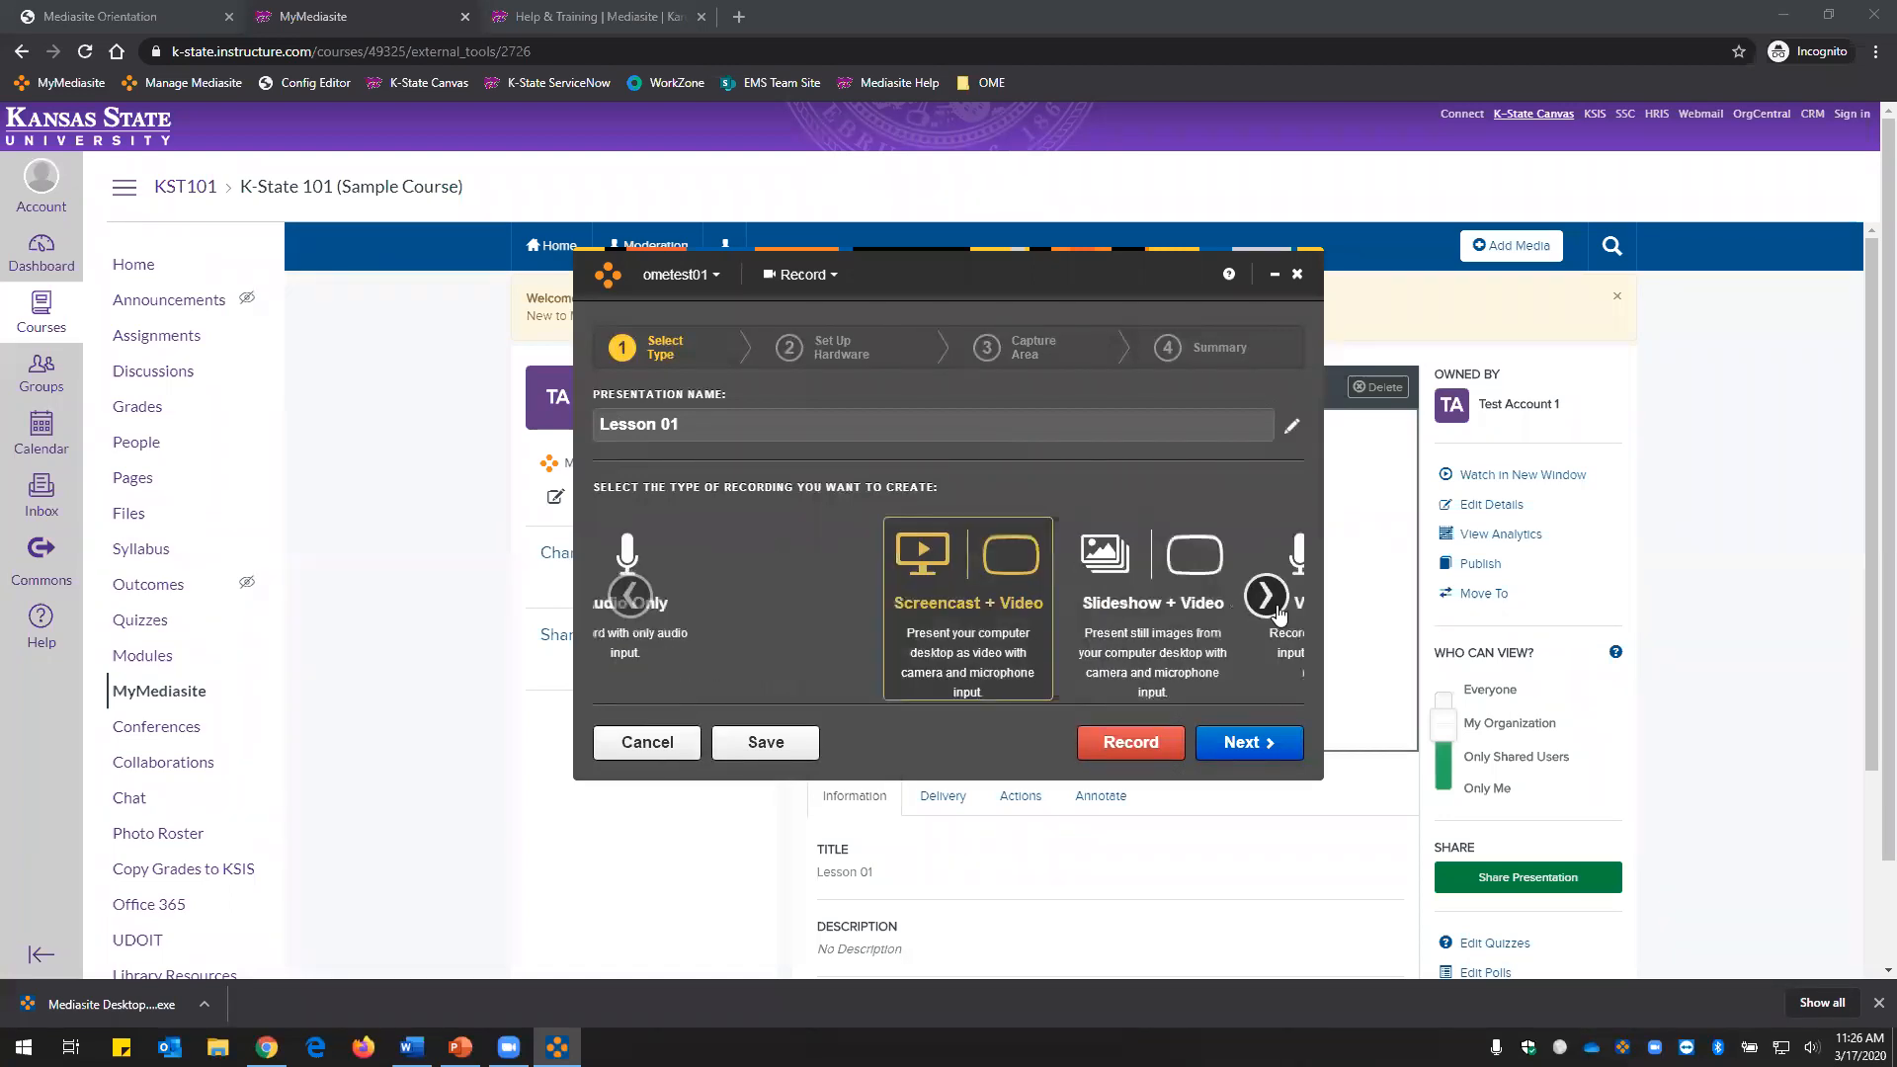
click(1278, 612)
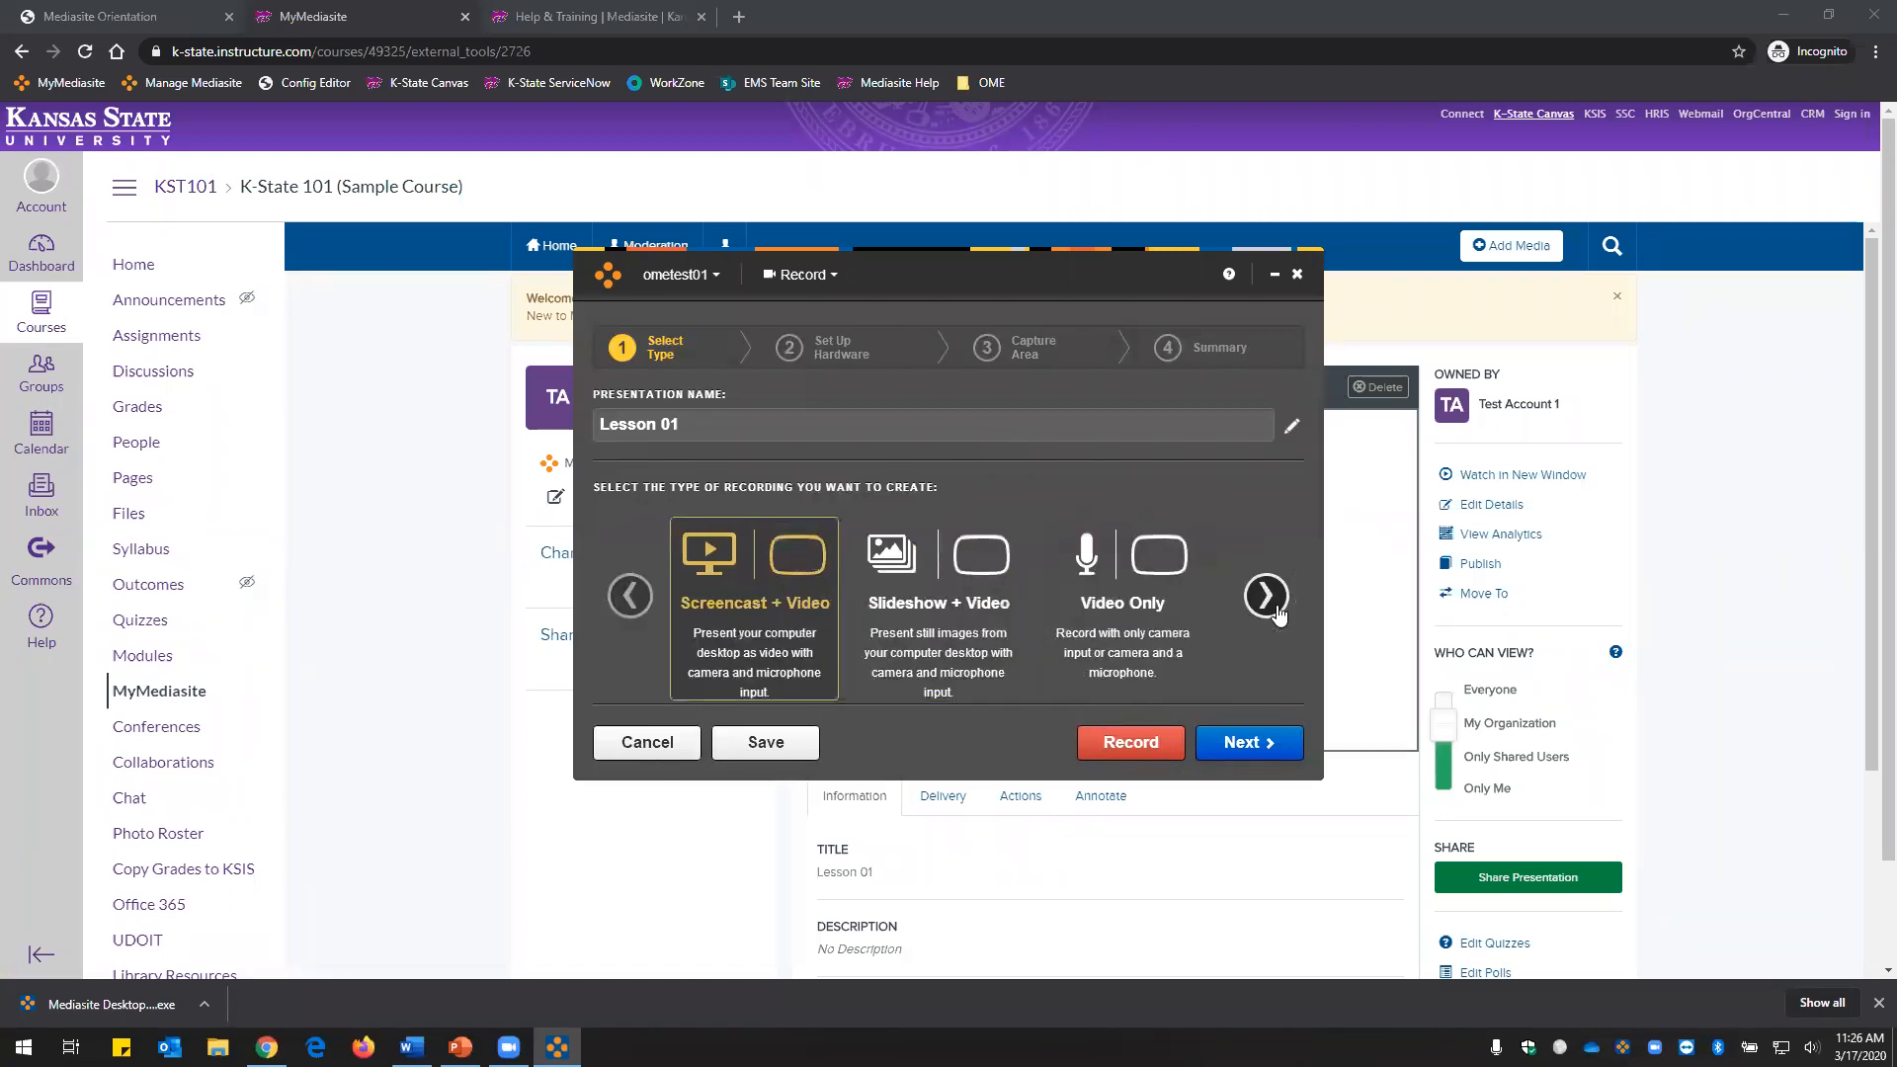
click(1277, 612)
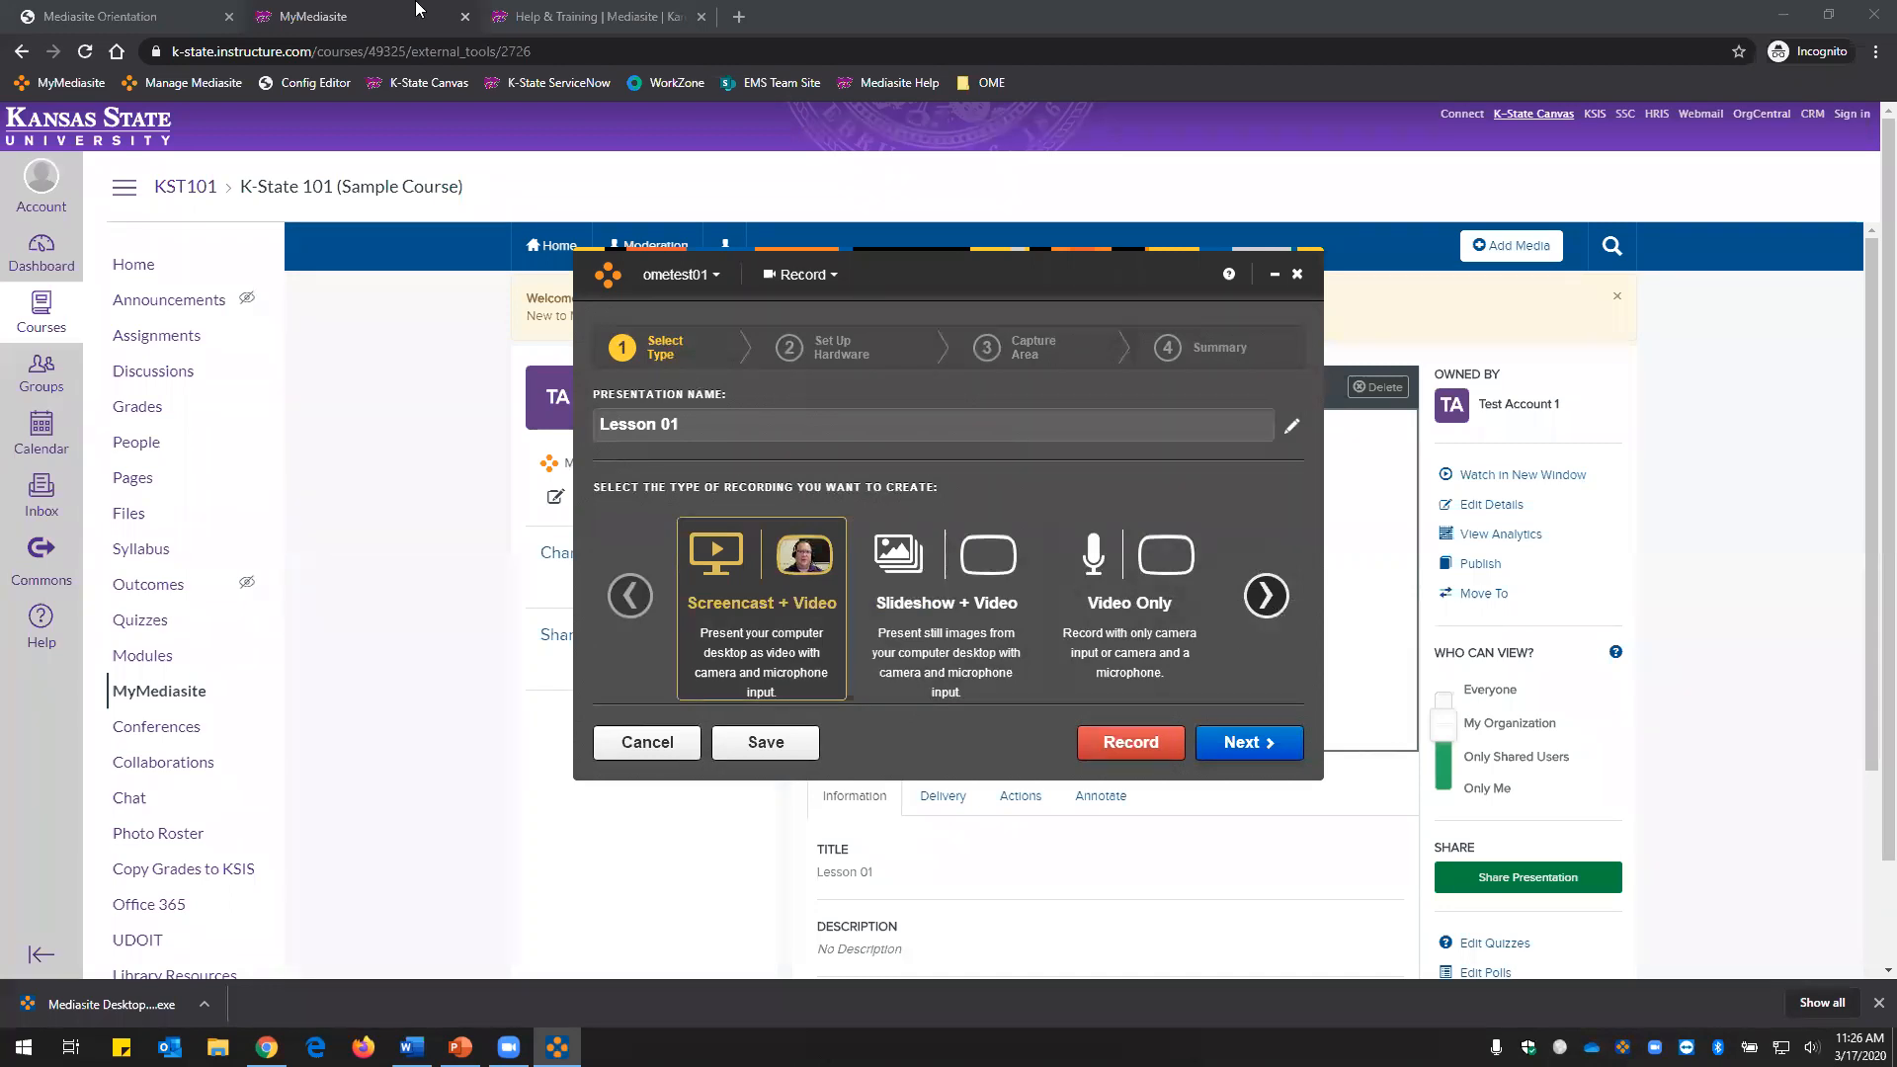
Examine the recording type descriptions in the Mediasite how-to page on capturing the desktop with the Mediasite Desktop Recorder.
click(586, 18)
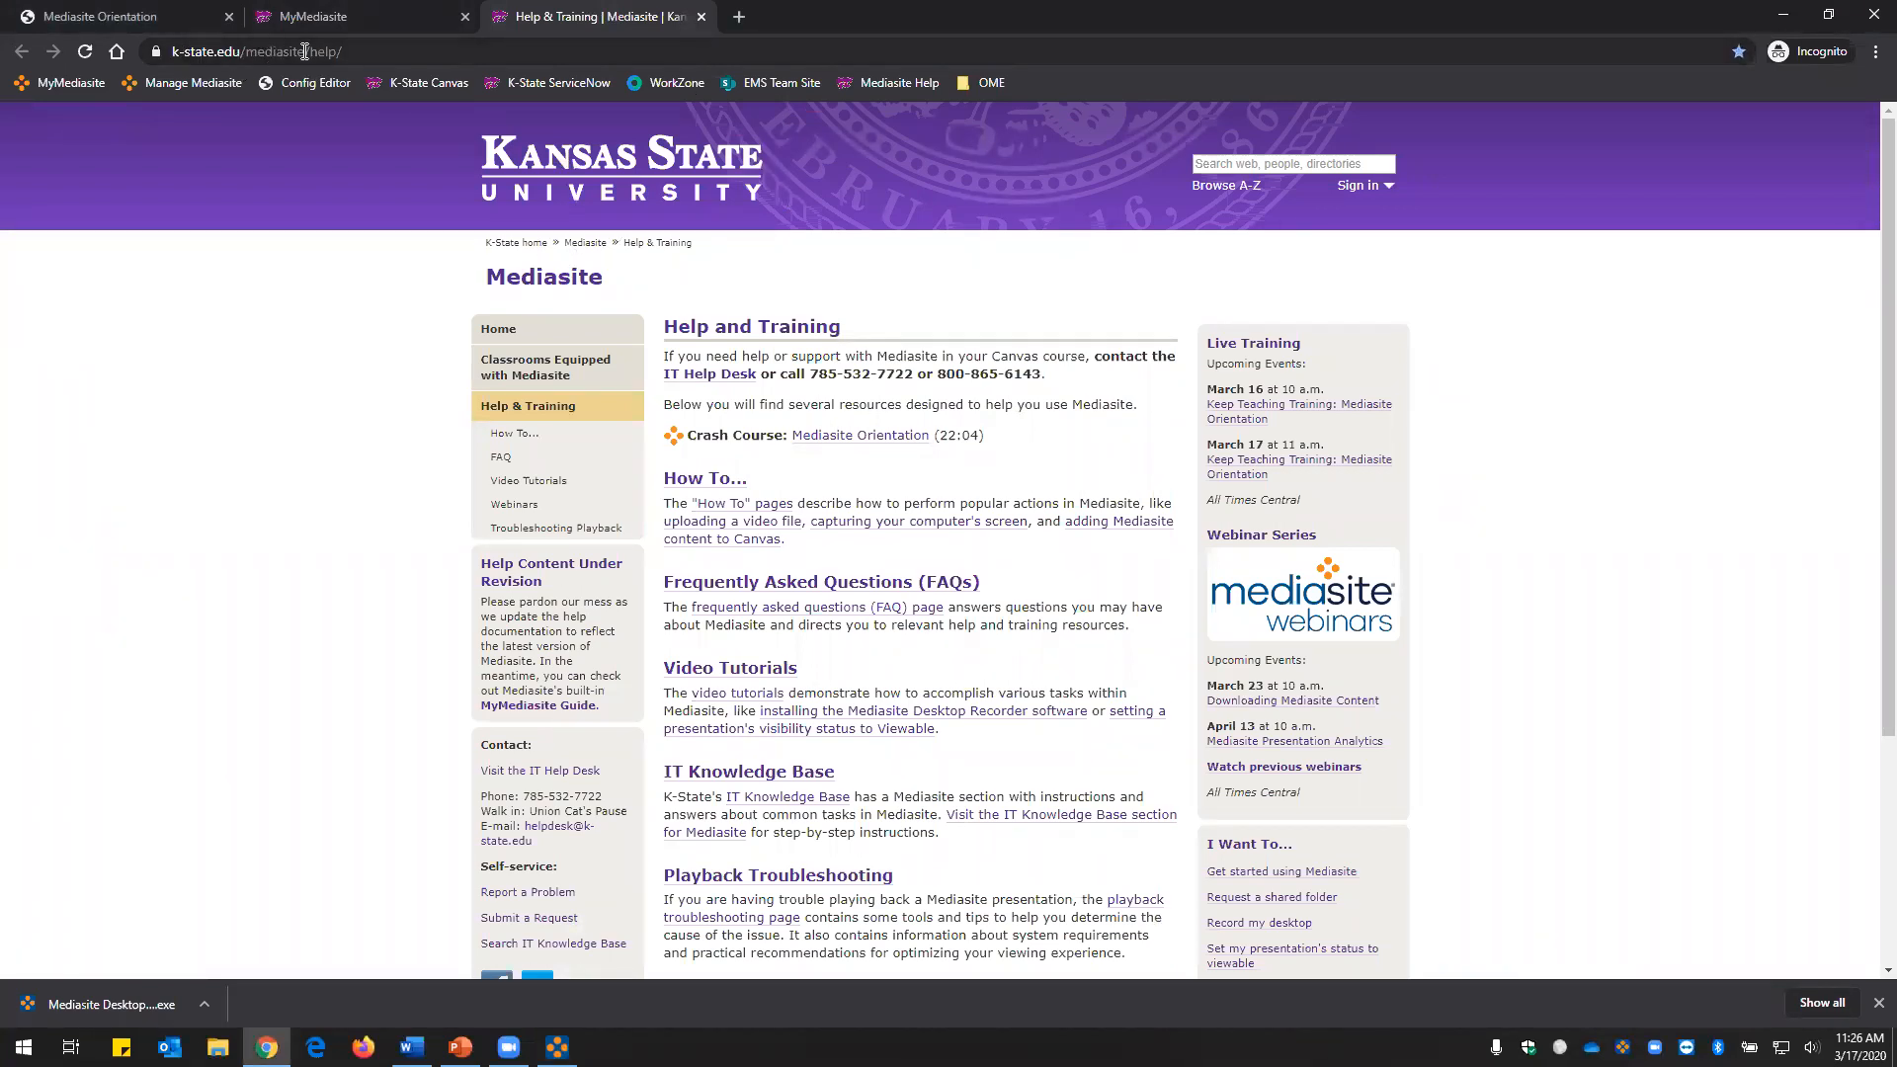
click(694, 482)
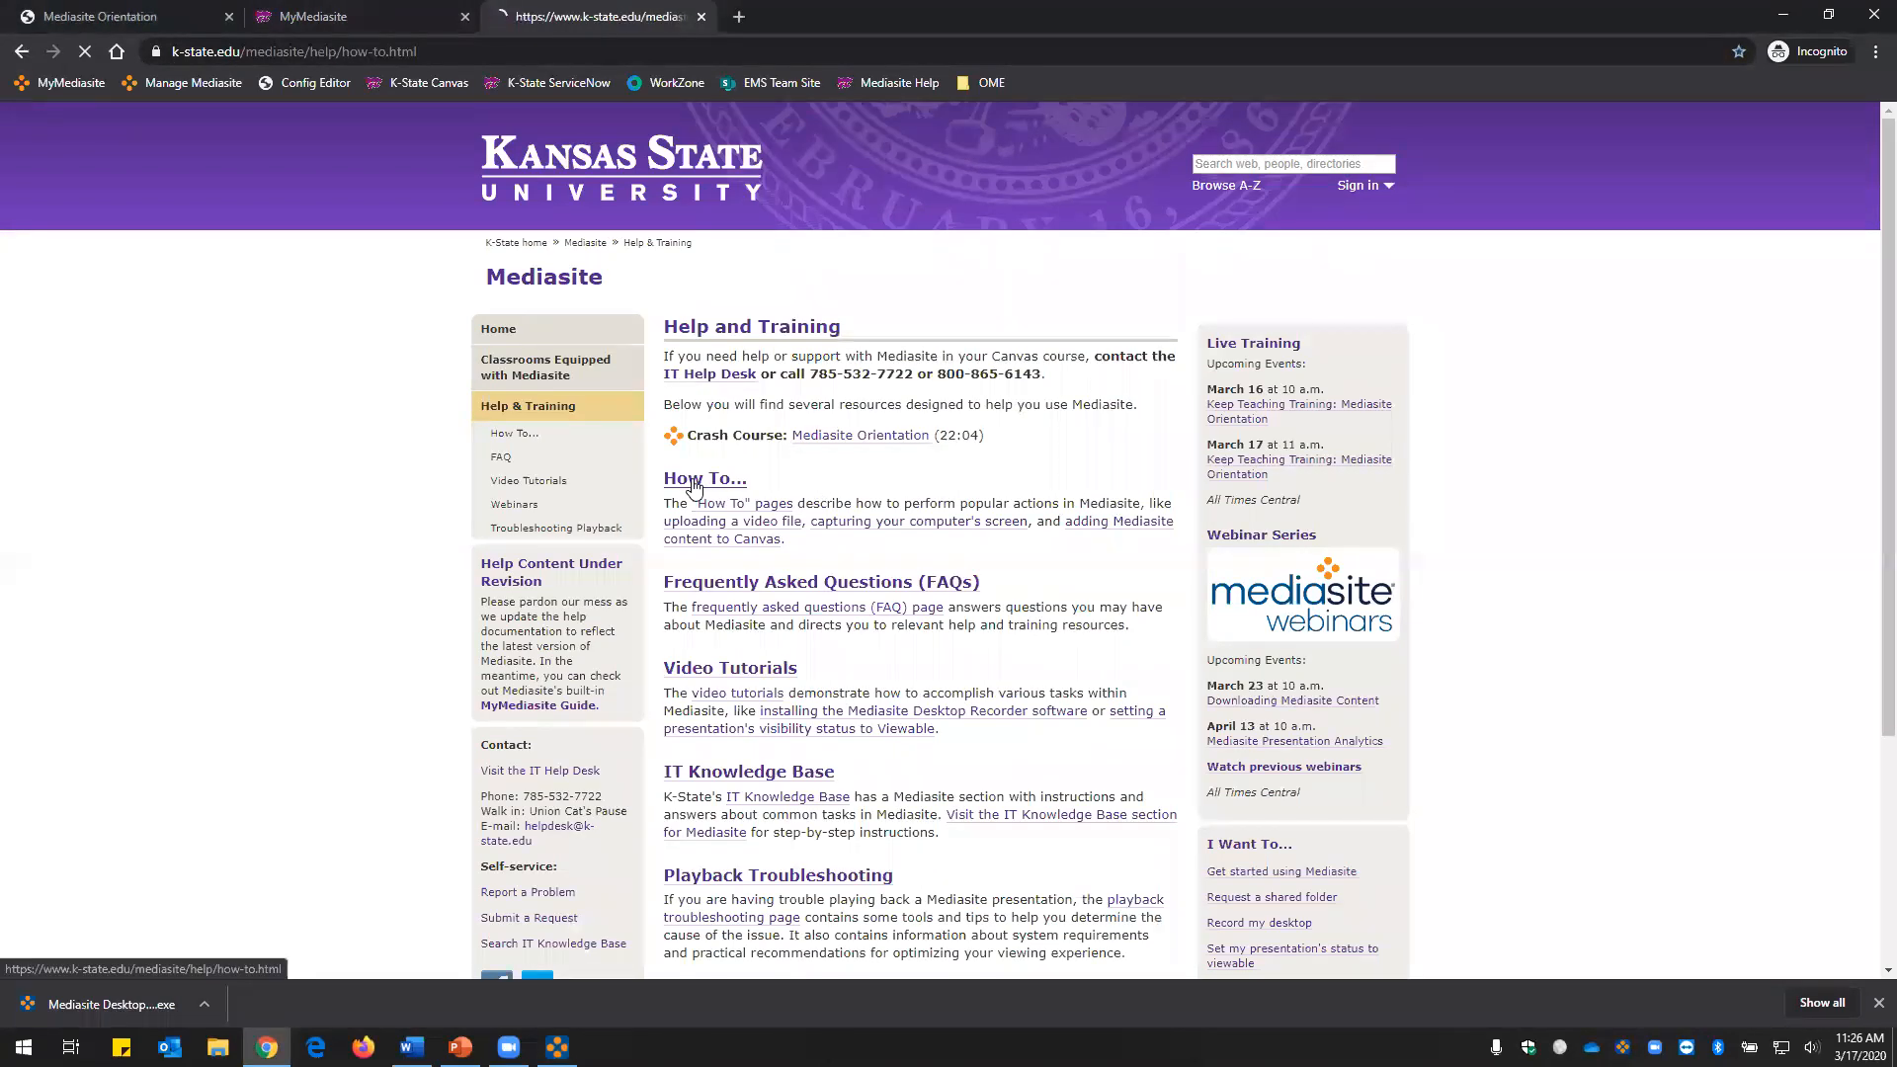
scroll(919, 457, down, 1)
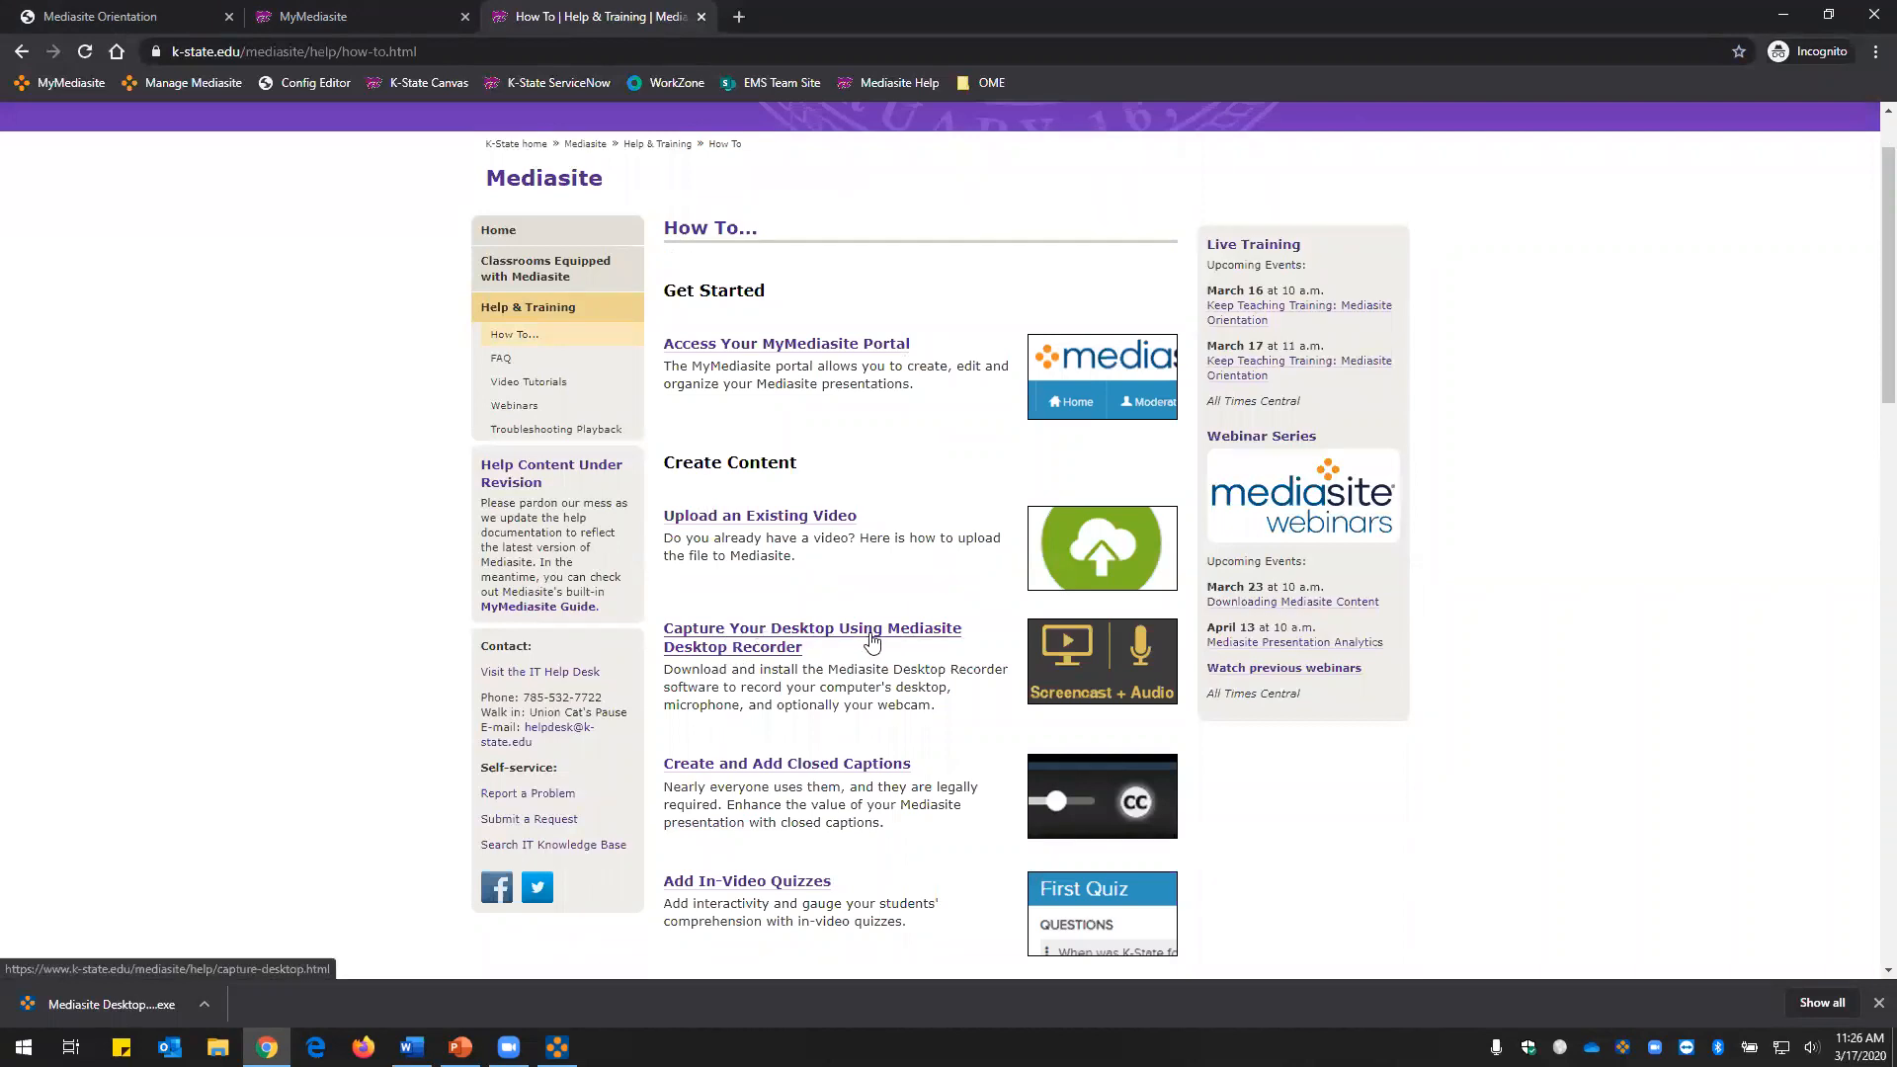
click(852, 640)
scroll(1380, 748, down, 8)
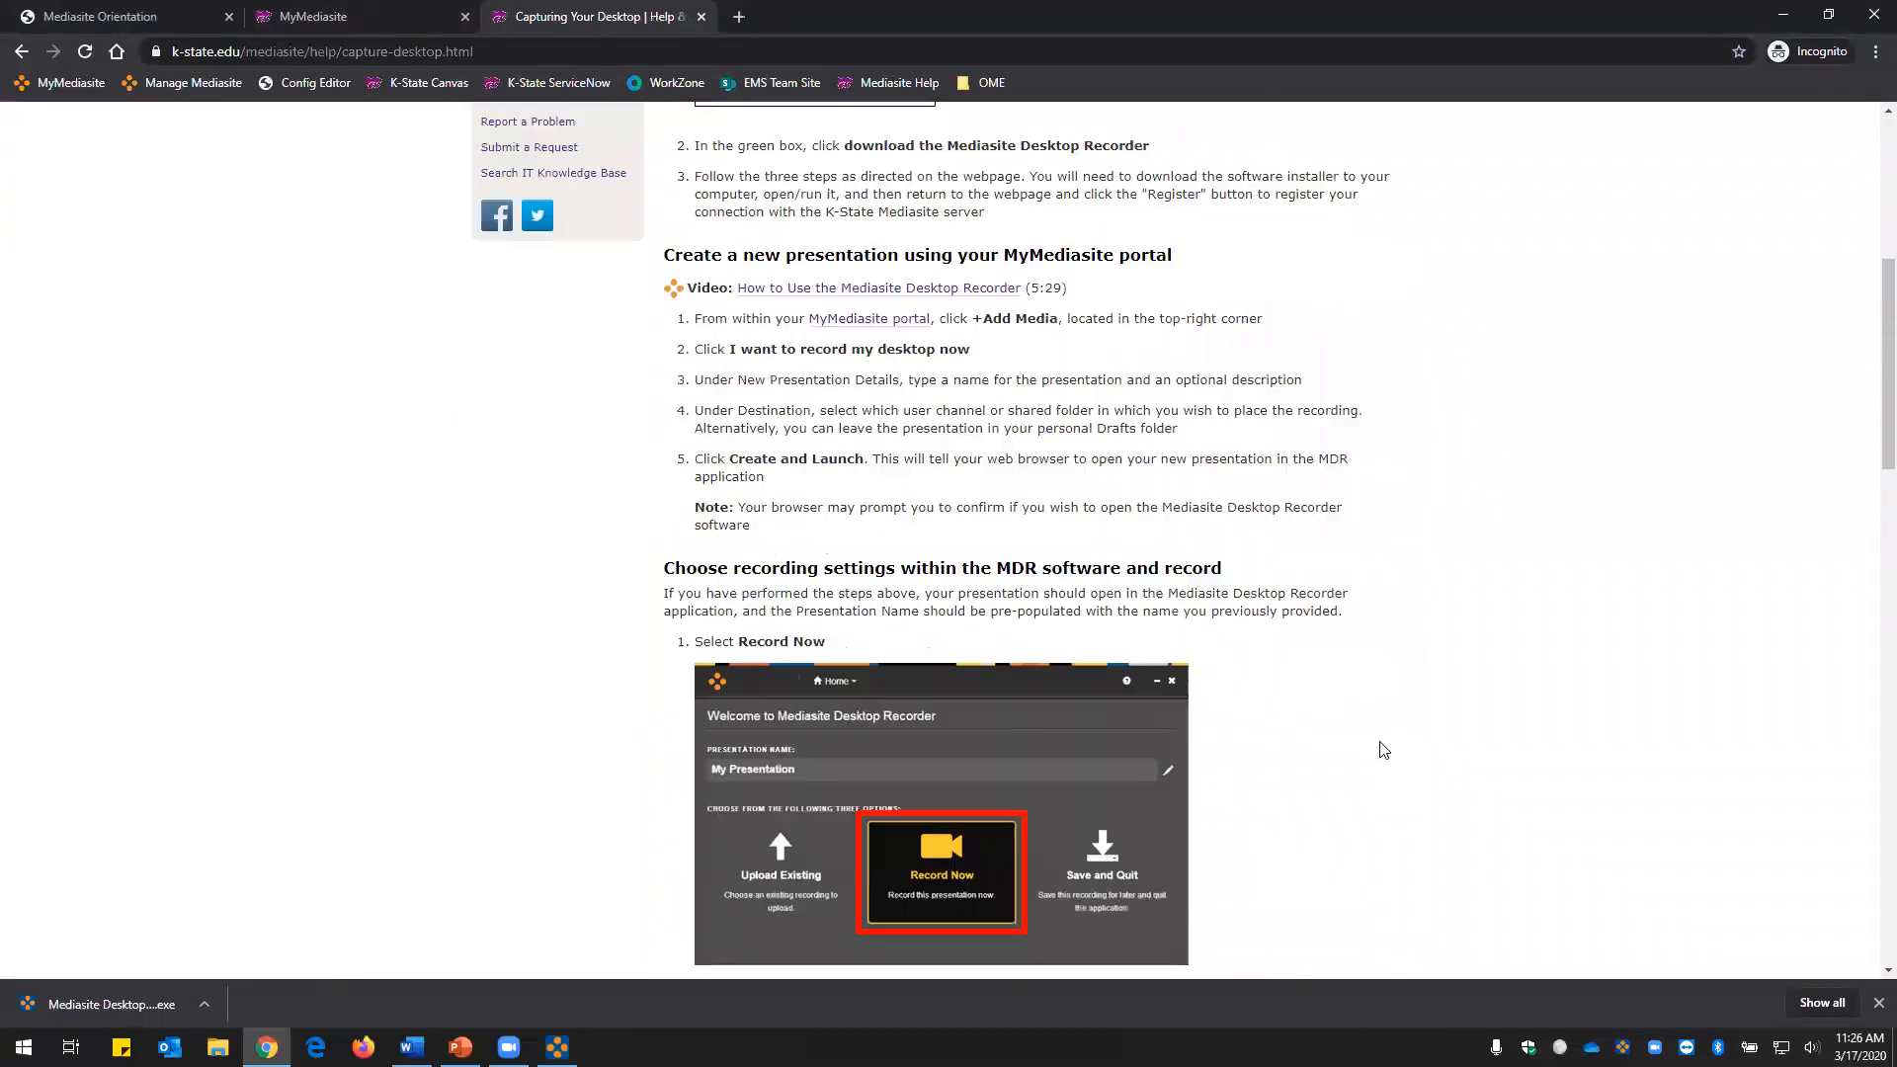
scroll(1380, 748, down, 5)
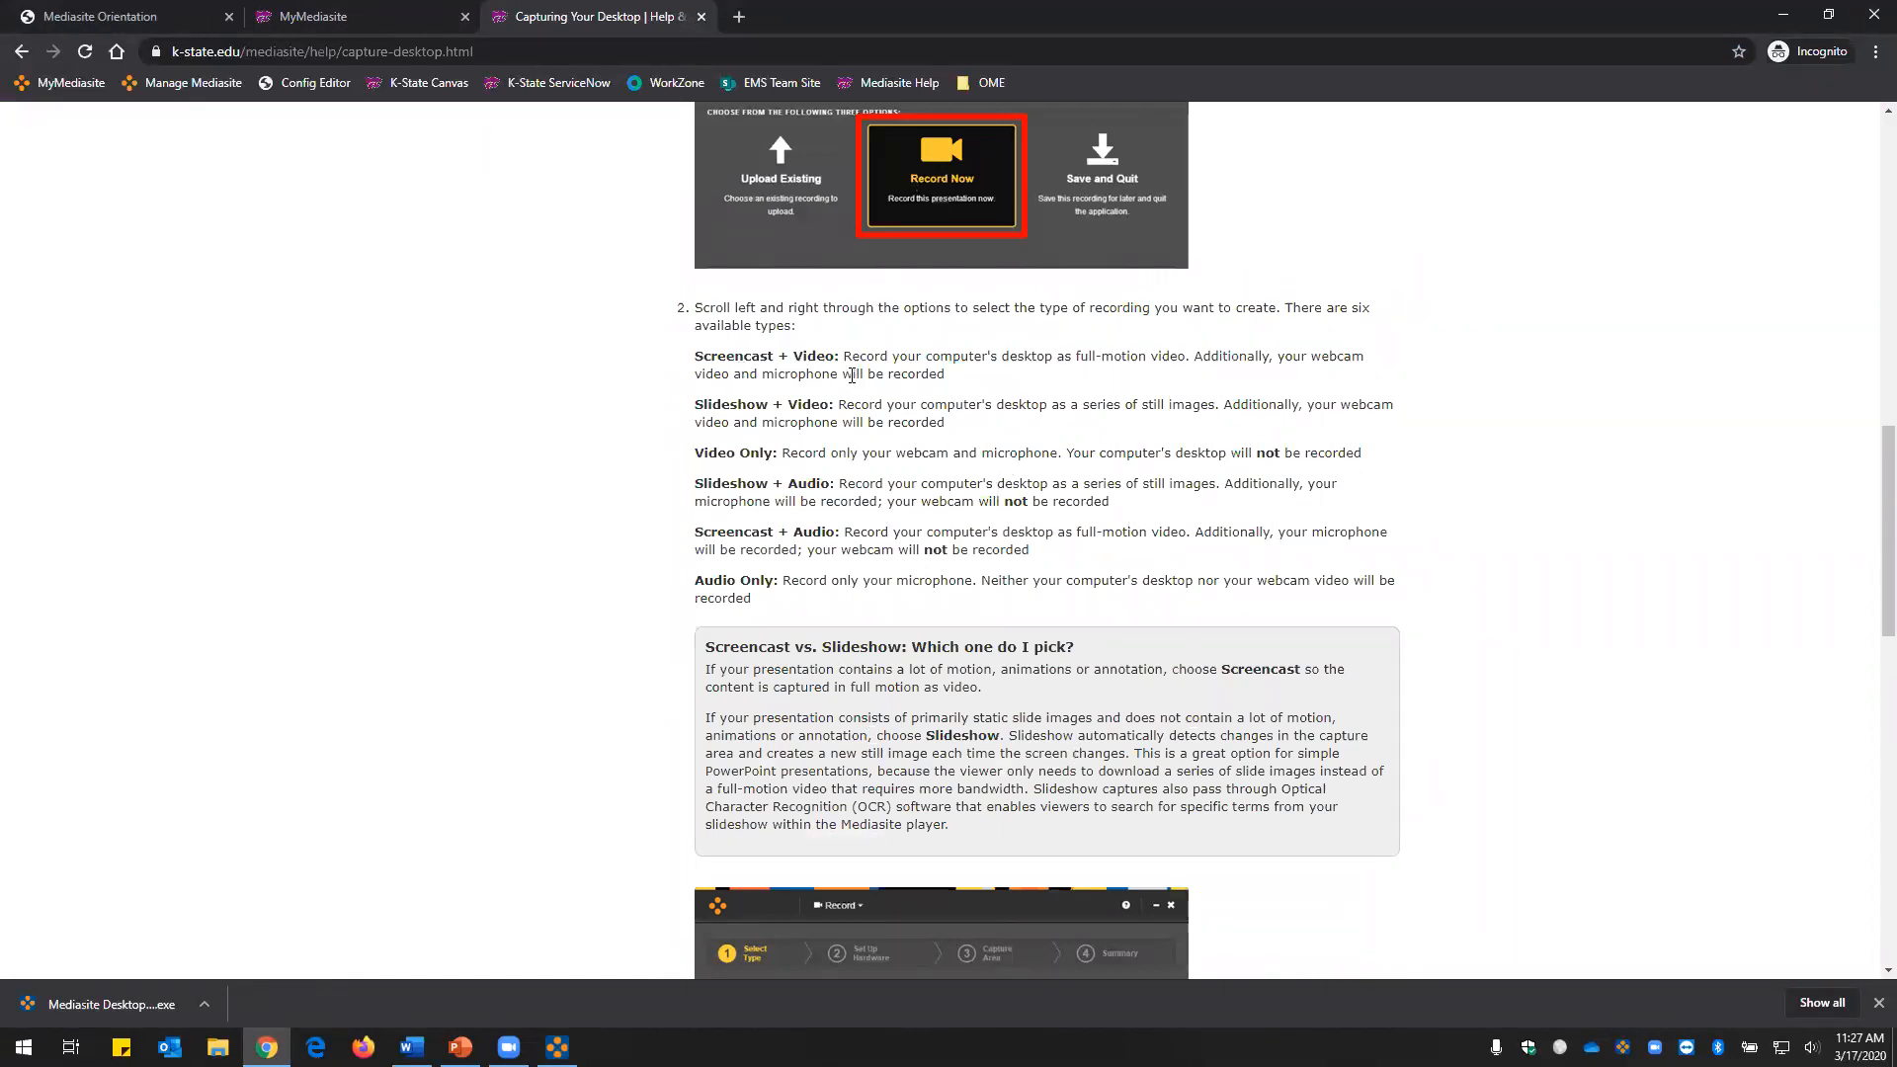
Return to the Mediasite Desktop Recorder and continue to hardware setup with Screencast + Video as the recording type.
click(306, 29)
click(557, 1047)
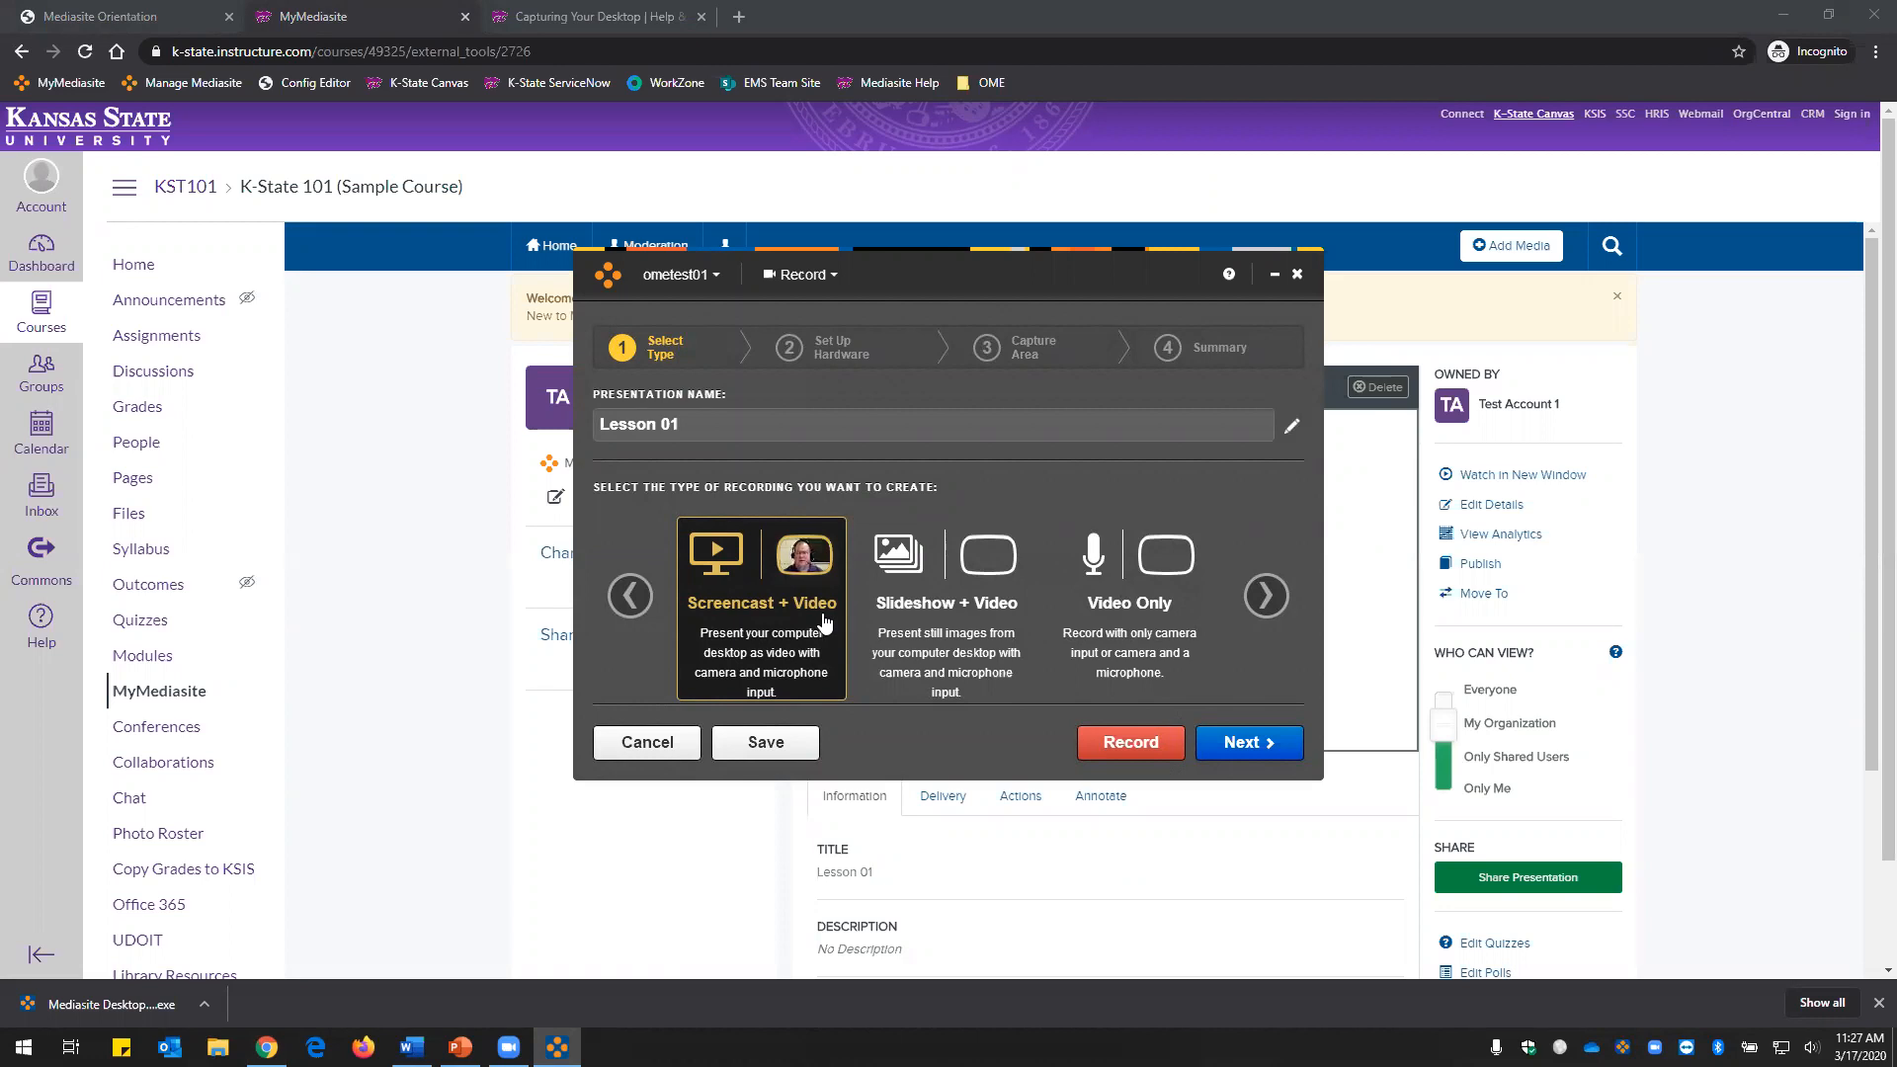
click(1261, 753)
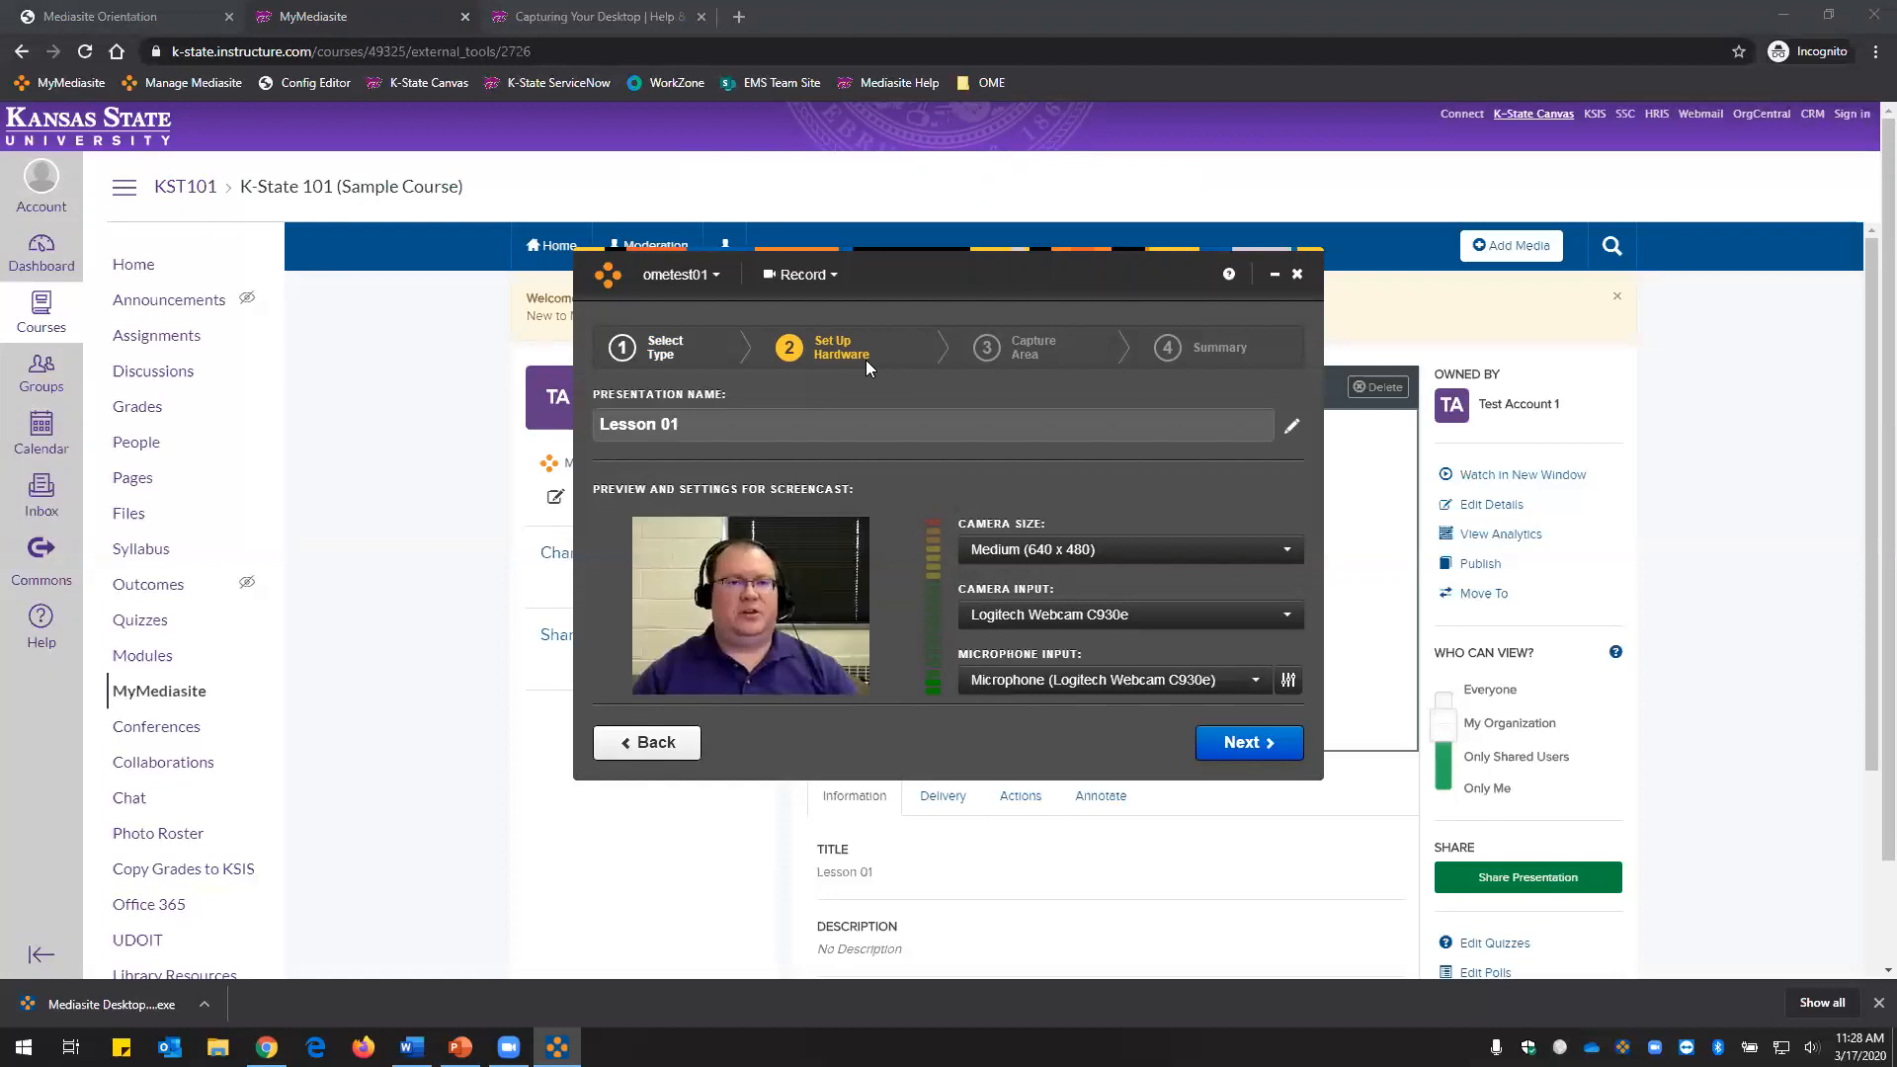
click(1251, 744)
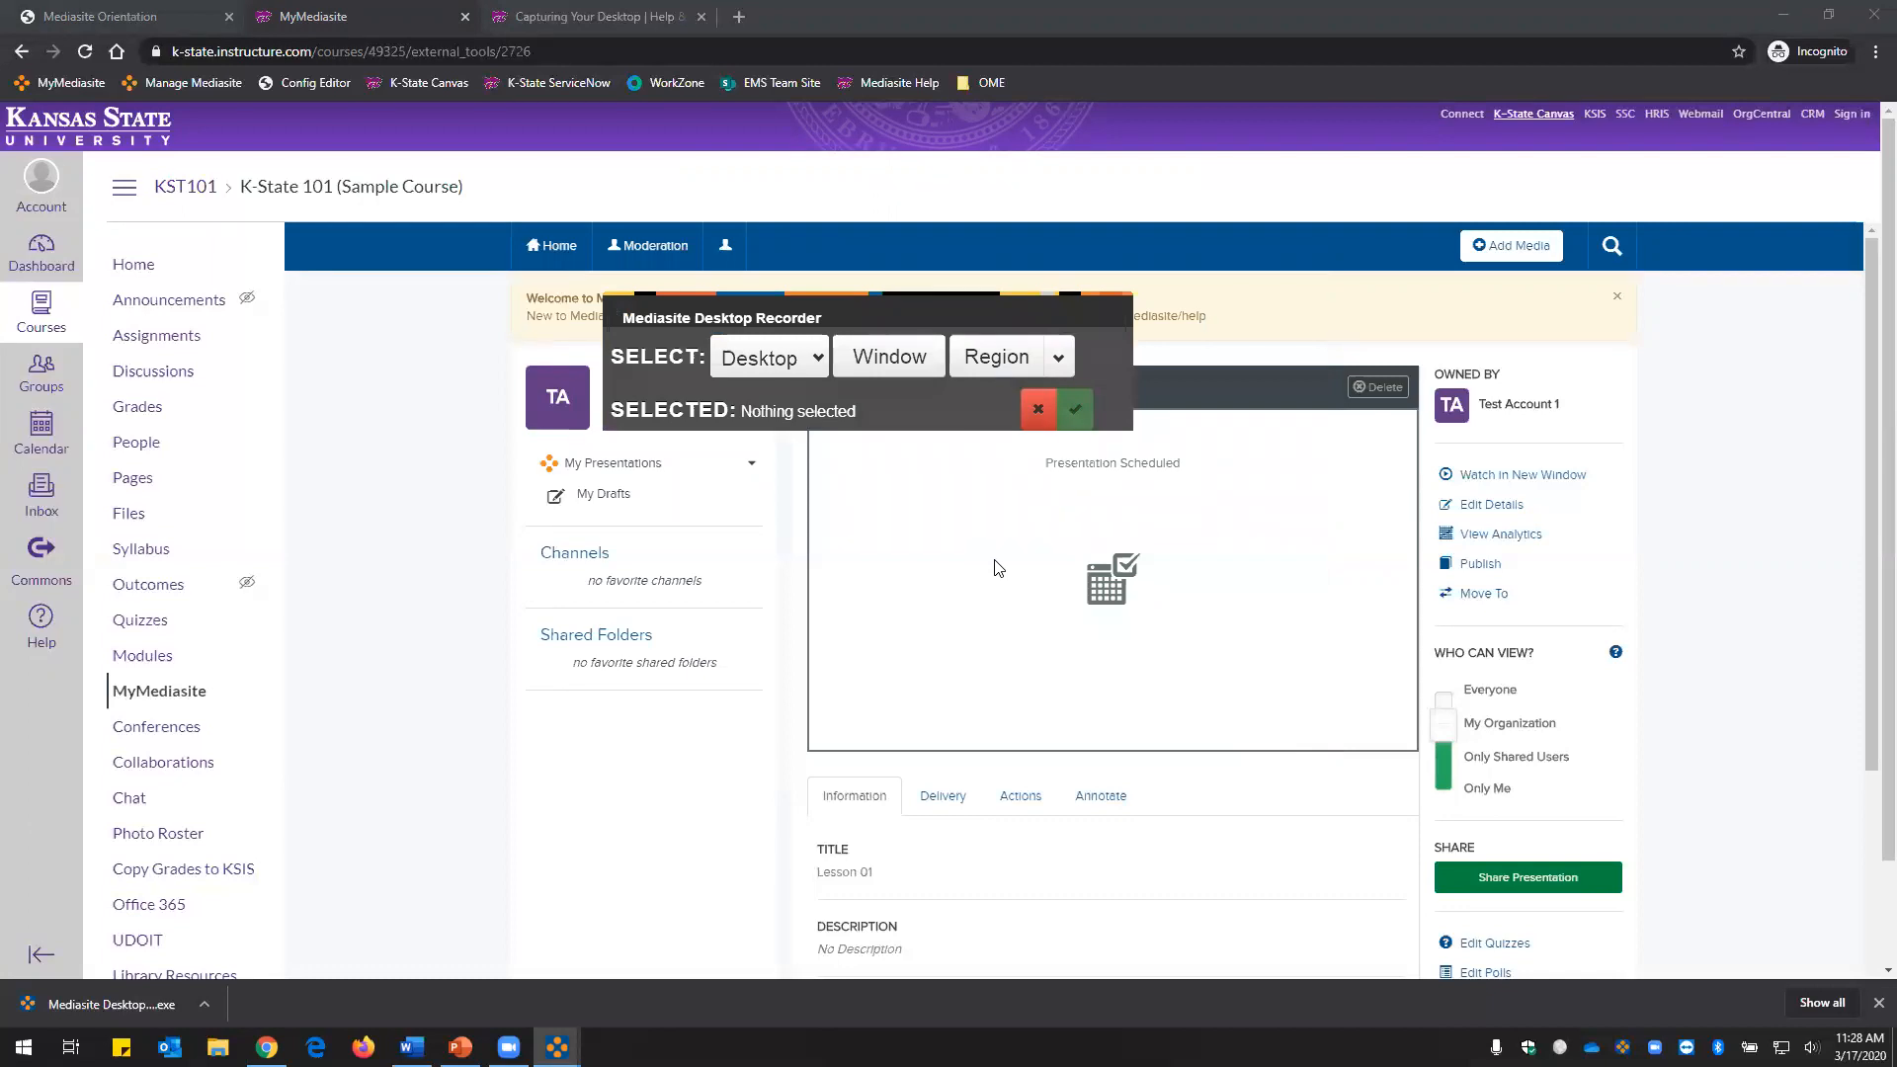
click(995, 364)
drag(371, 188, 1531, 834)
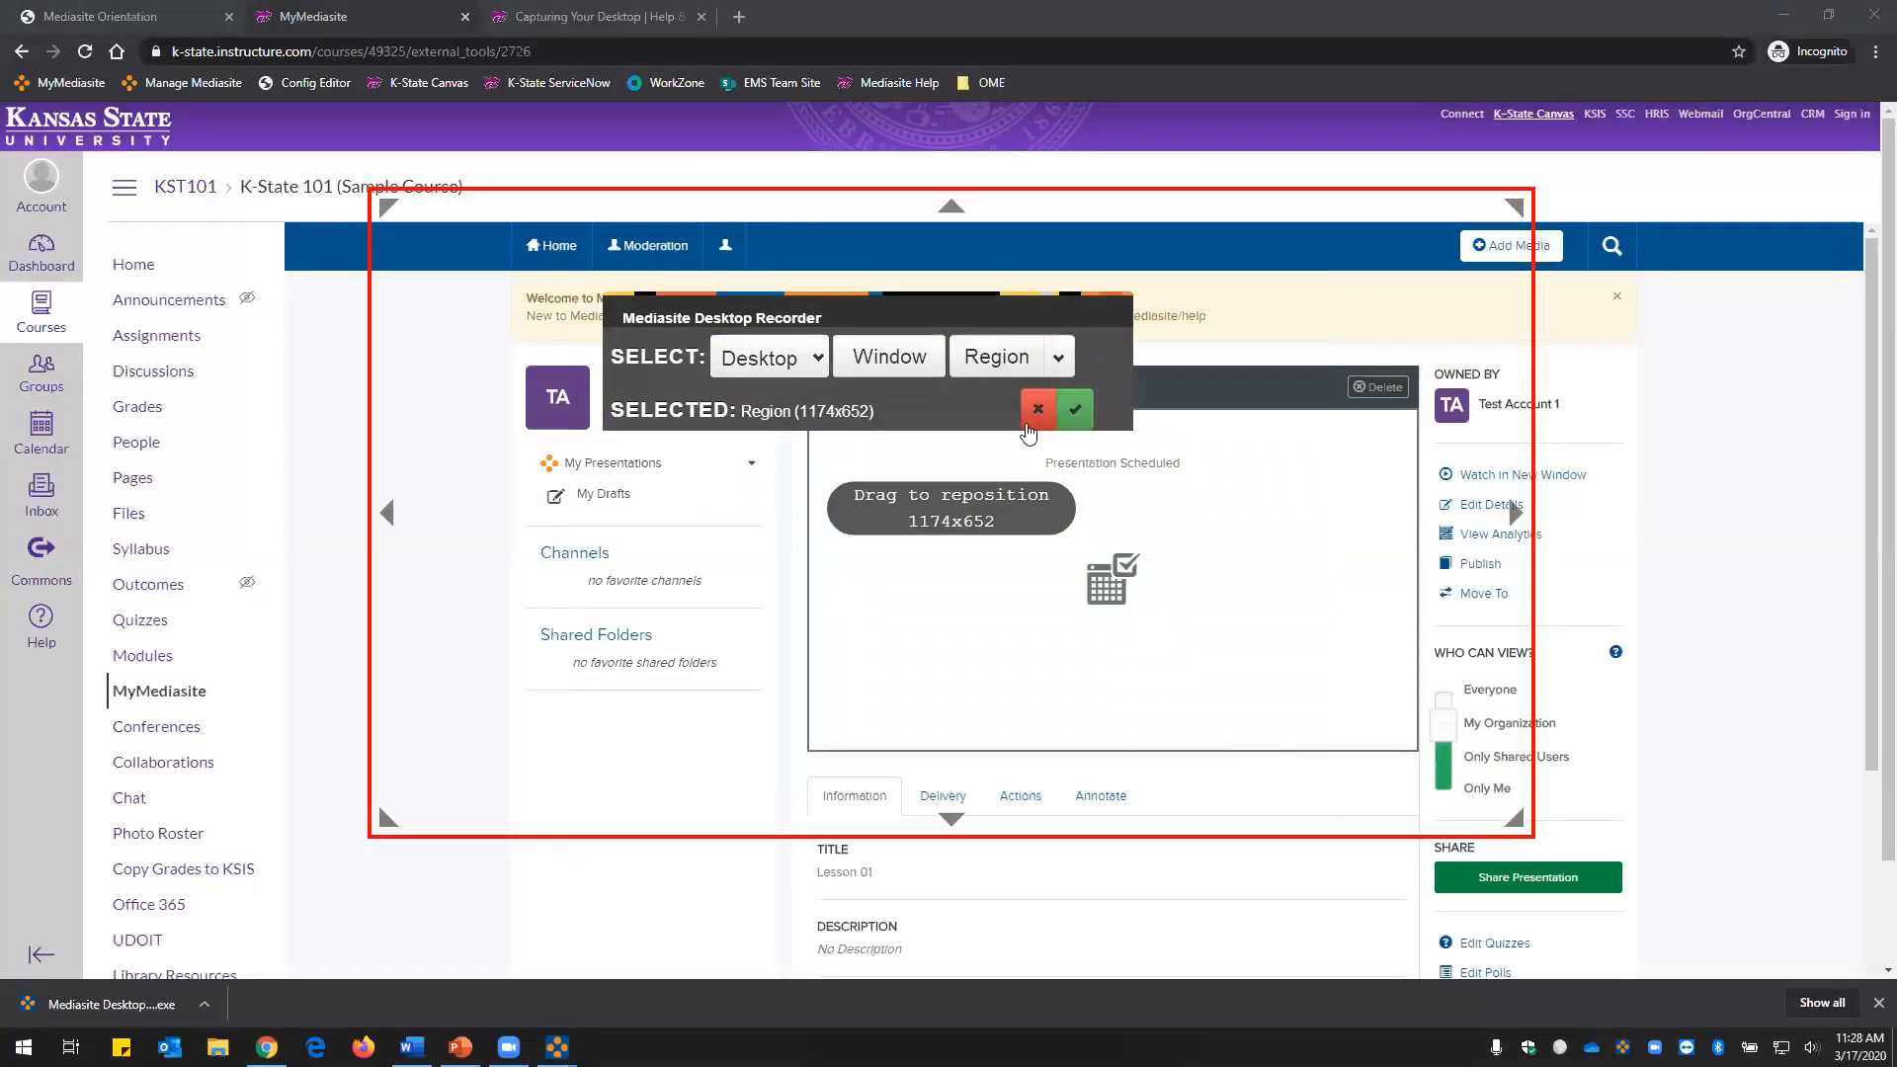
click(1075, 408)
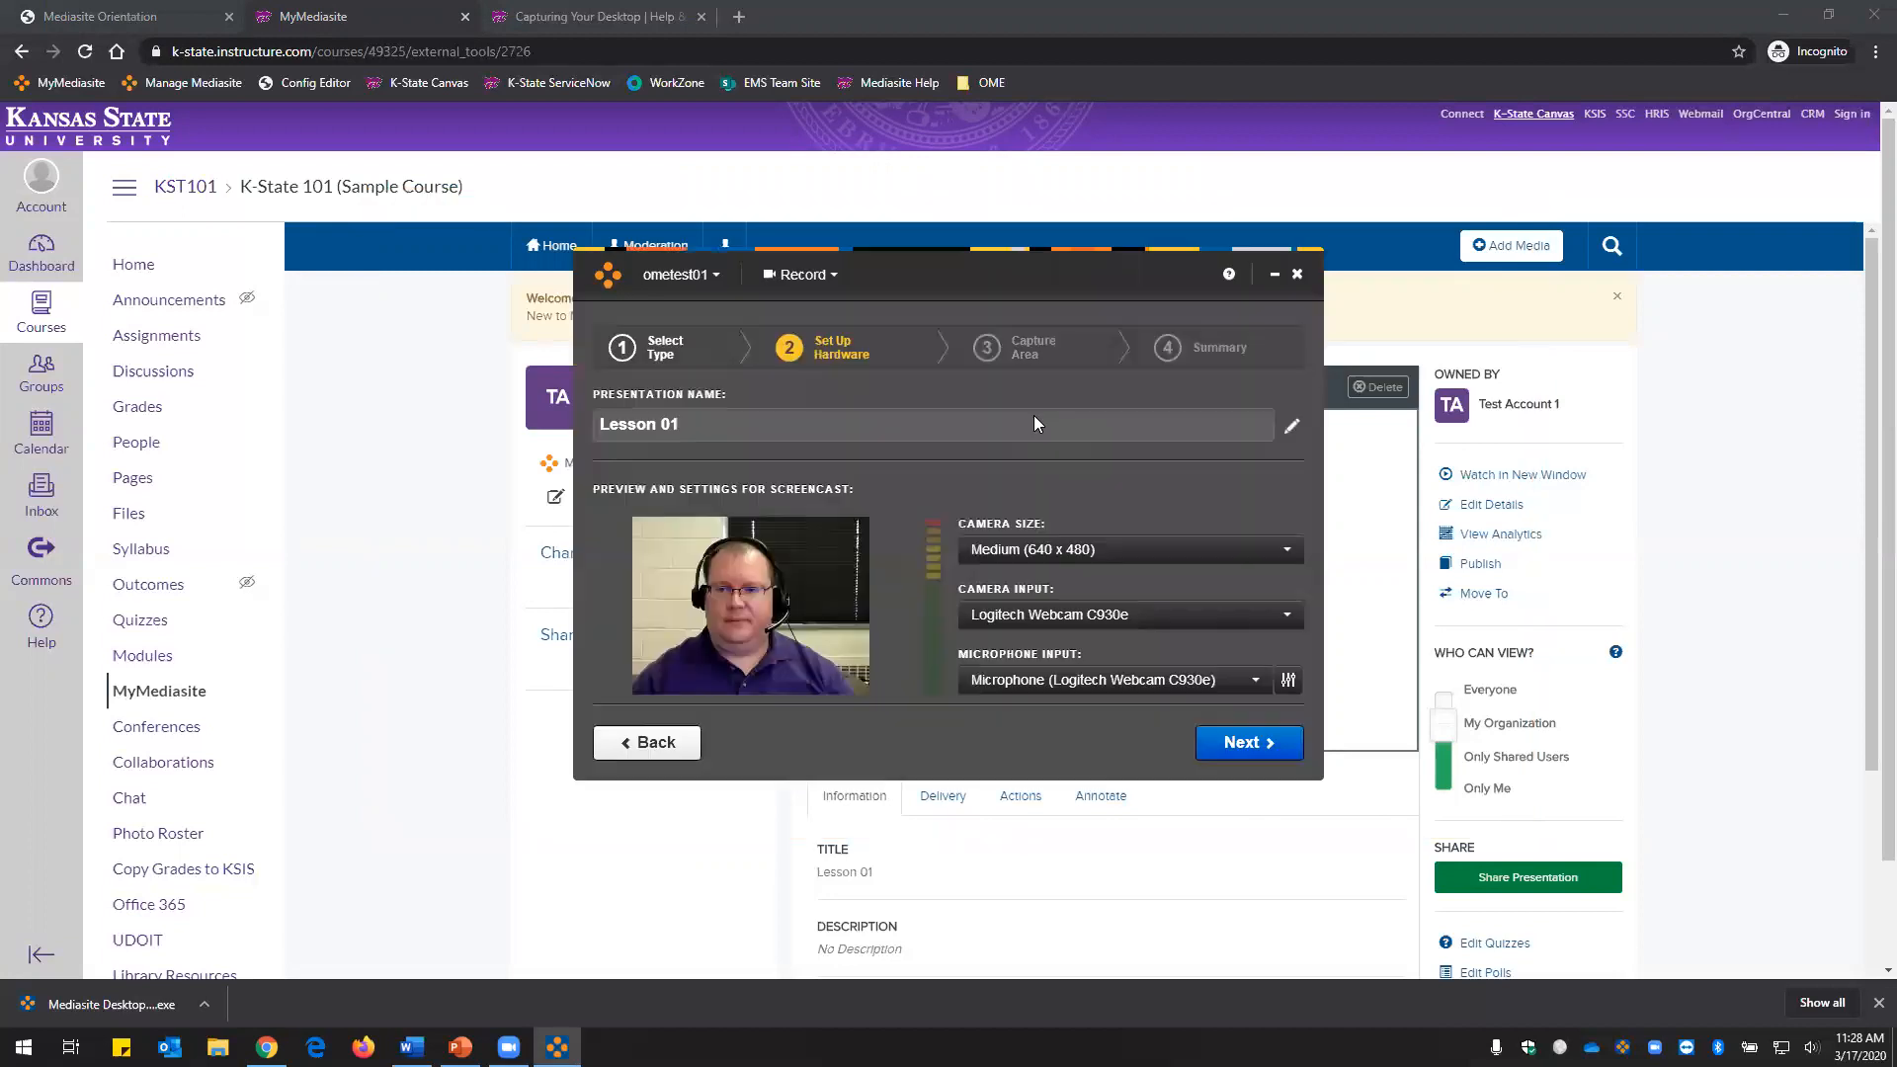
Keep the current camera and microphone settings and choose Desktop 1 (1920x1080) as the capture area for the recording.
click(1264, 747)
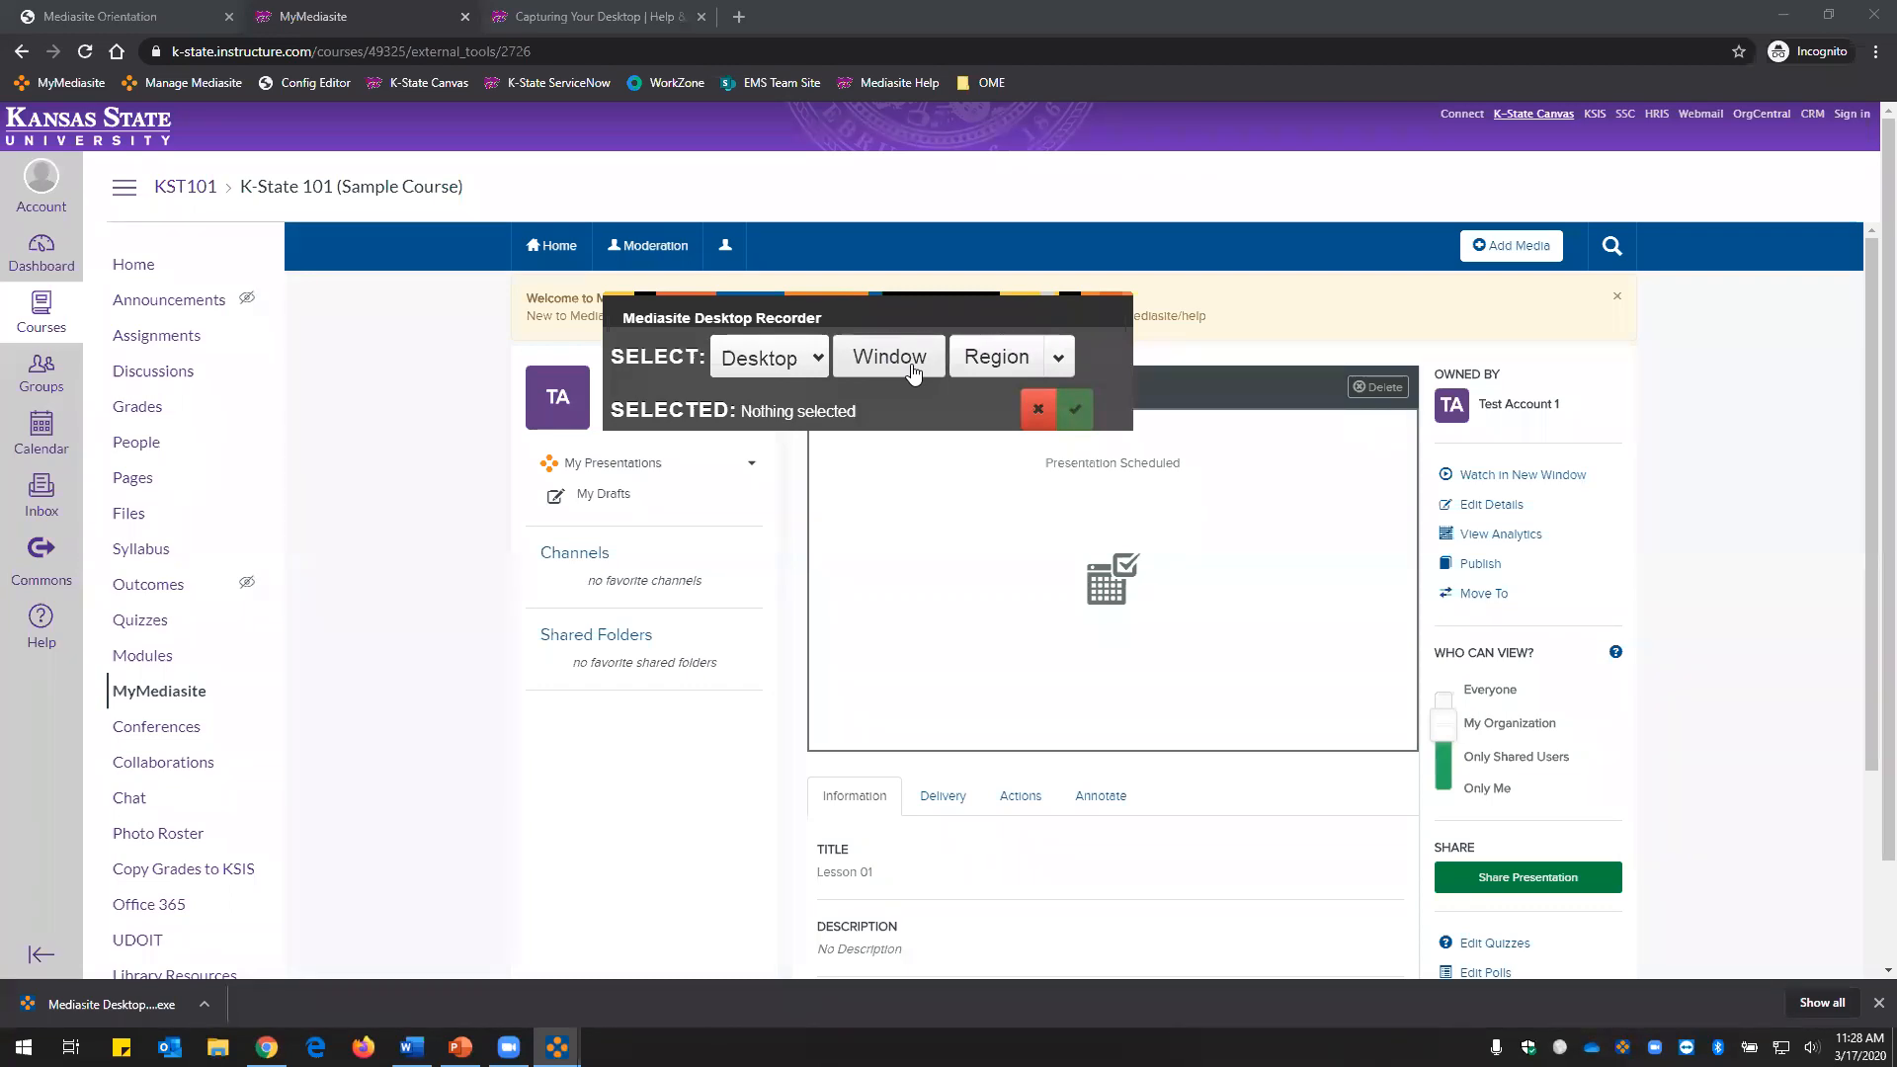
click(805, 369)
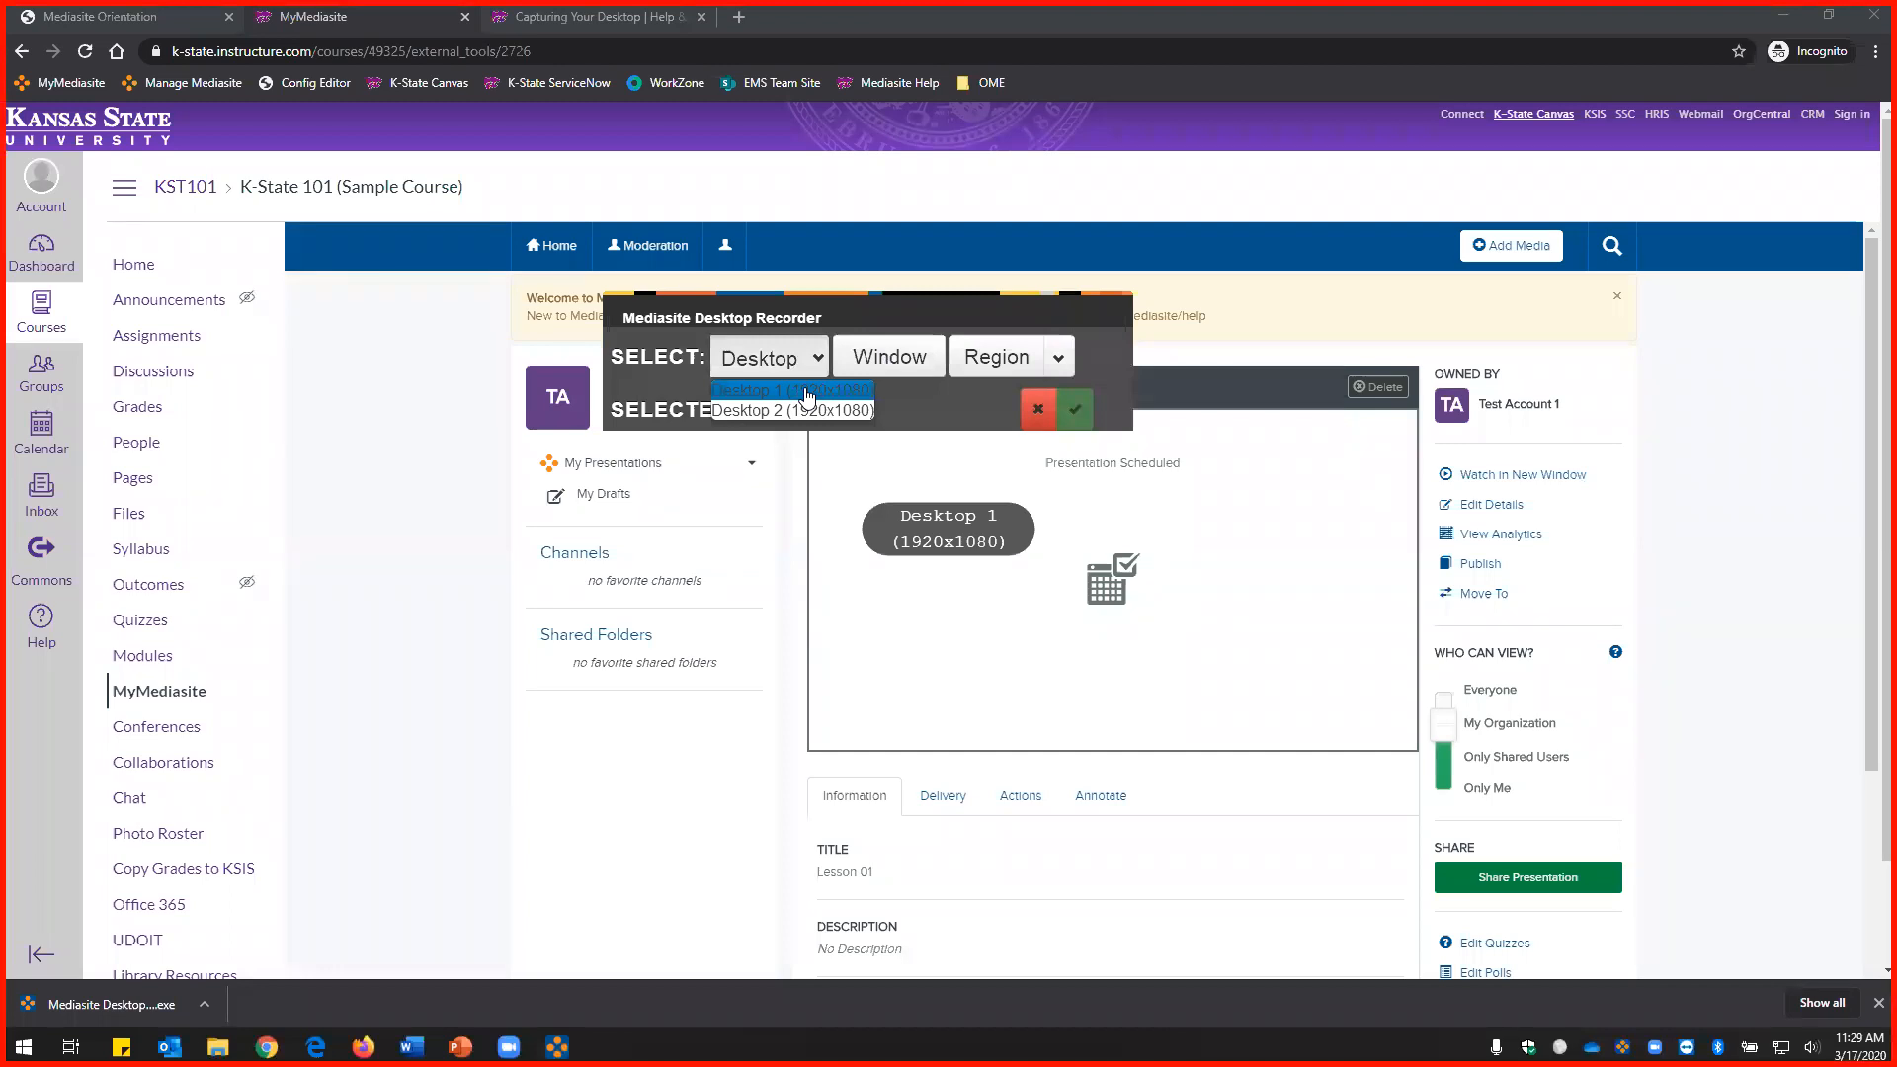
click(806, 391)
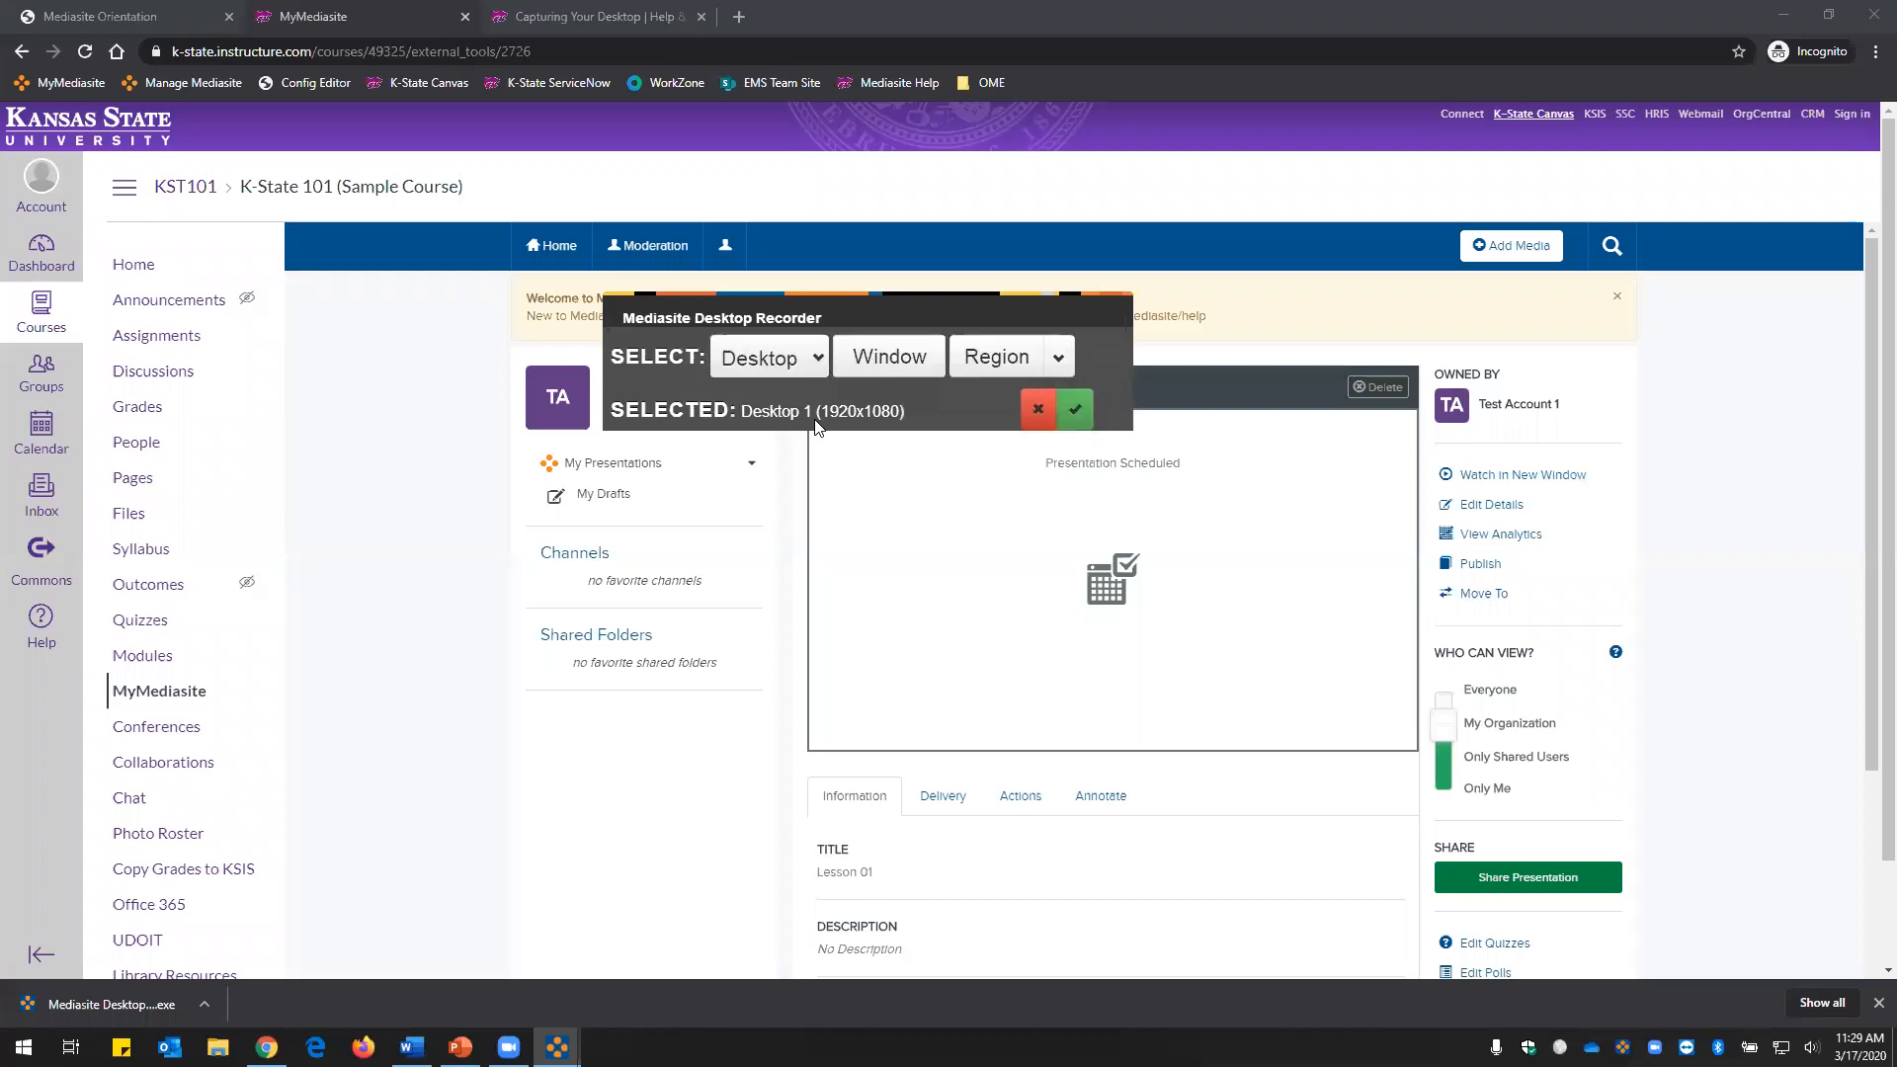
click(1080, 419)
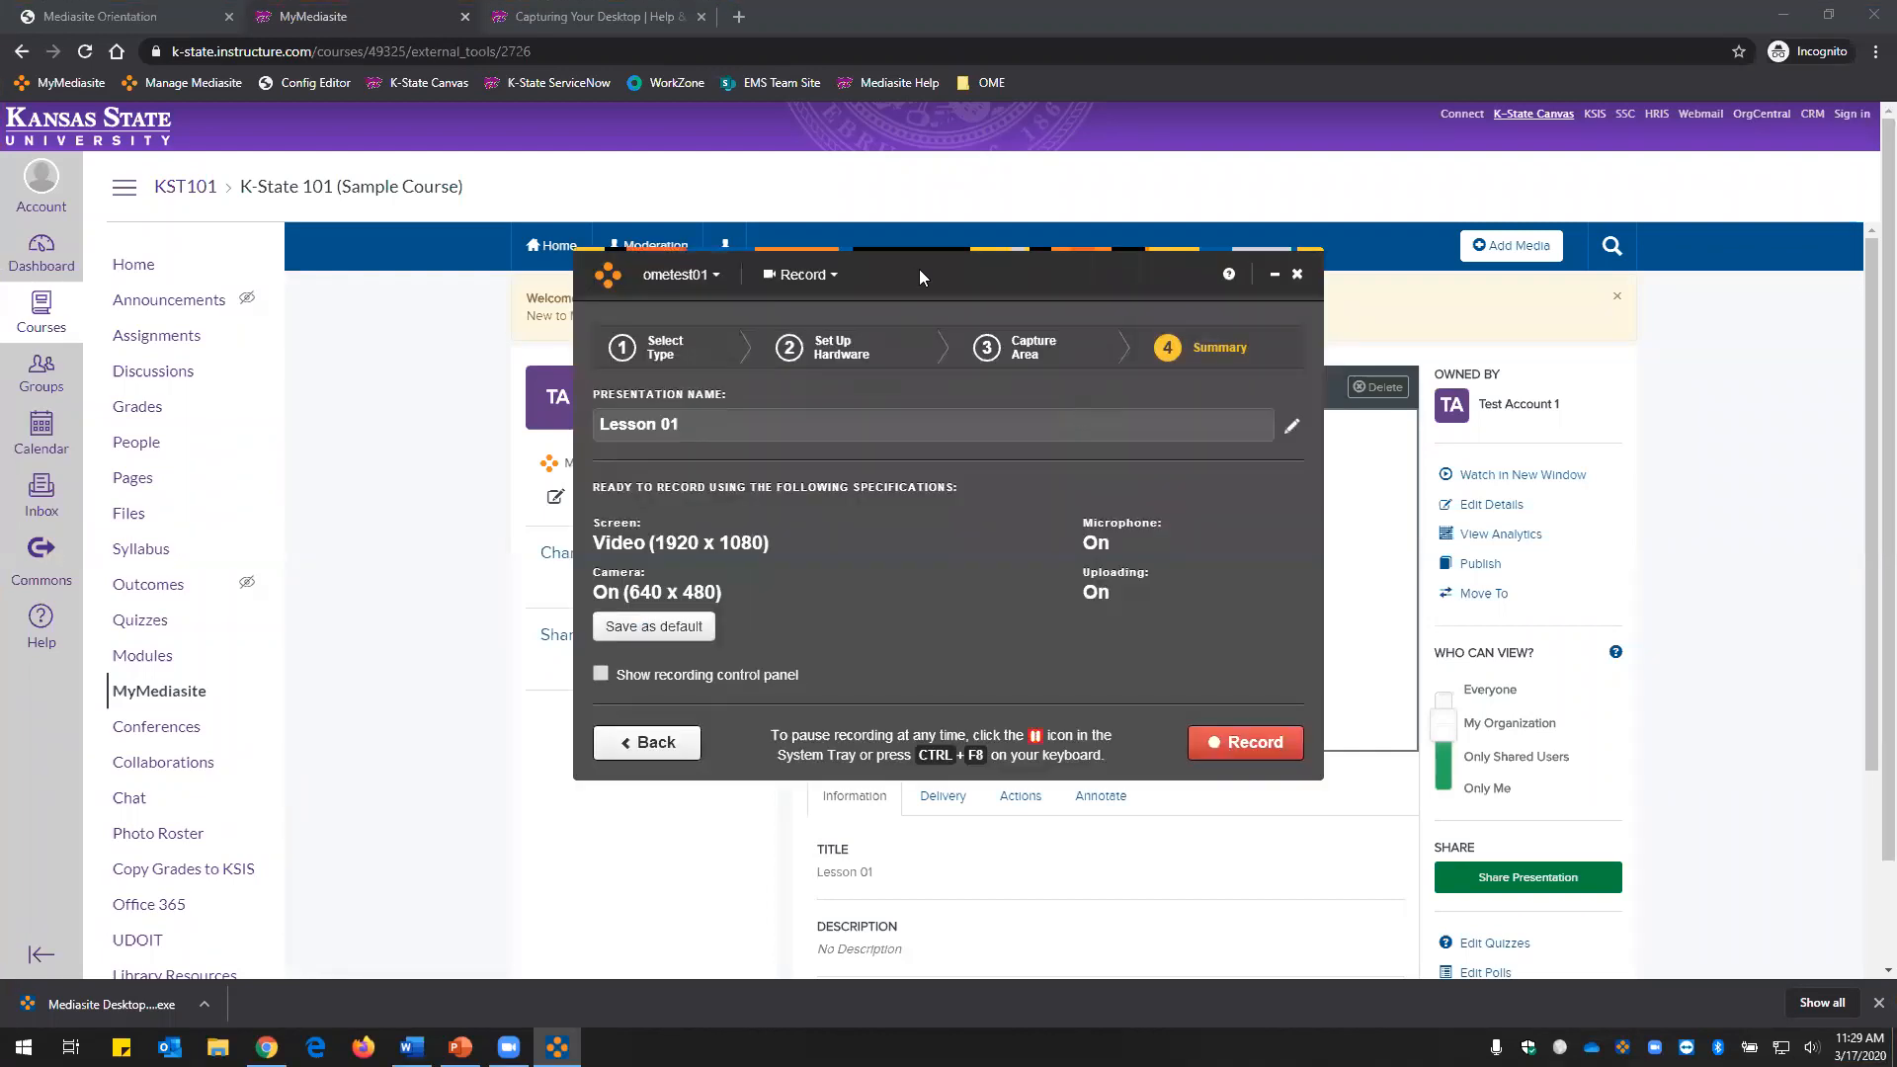
Show the recording control panel, reposition it on the desktop, and turn it off again.
click(602, 674)
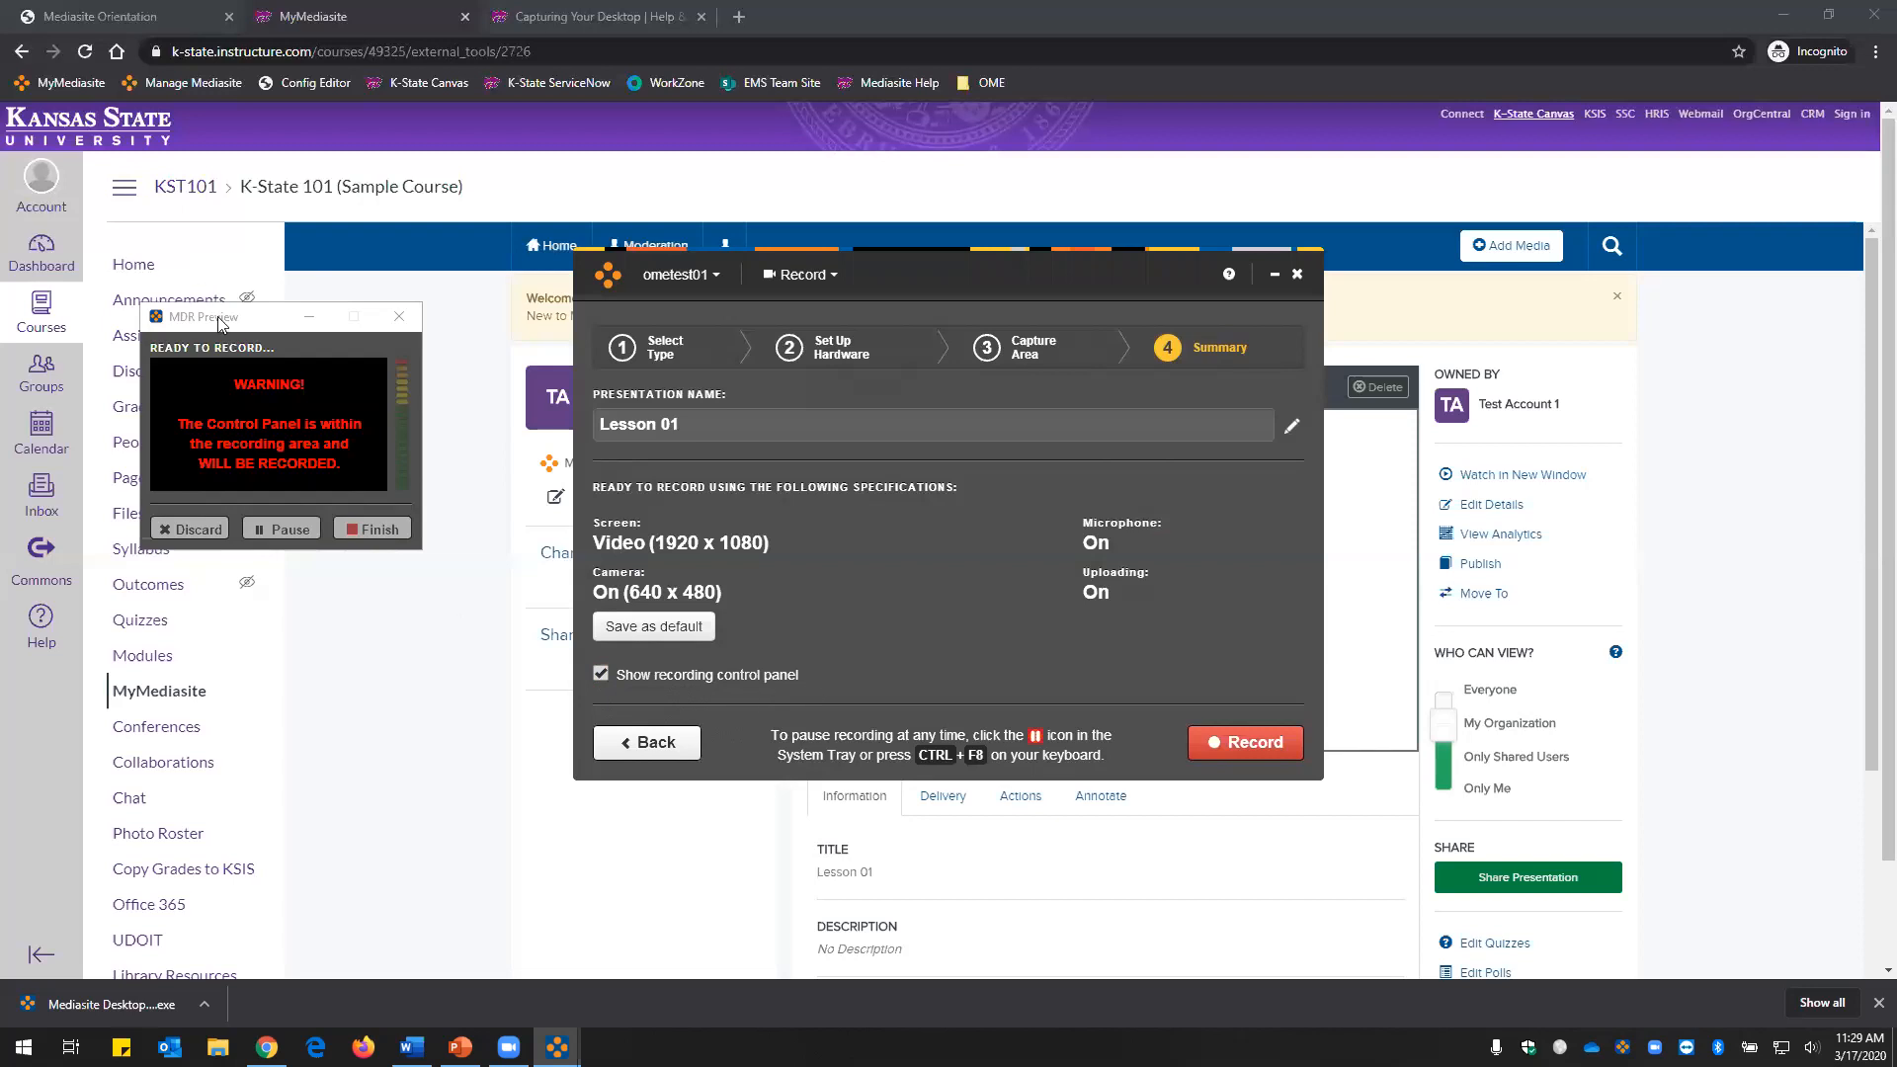
drag(218, 318, 219, 322)
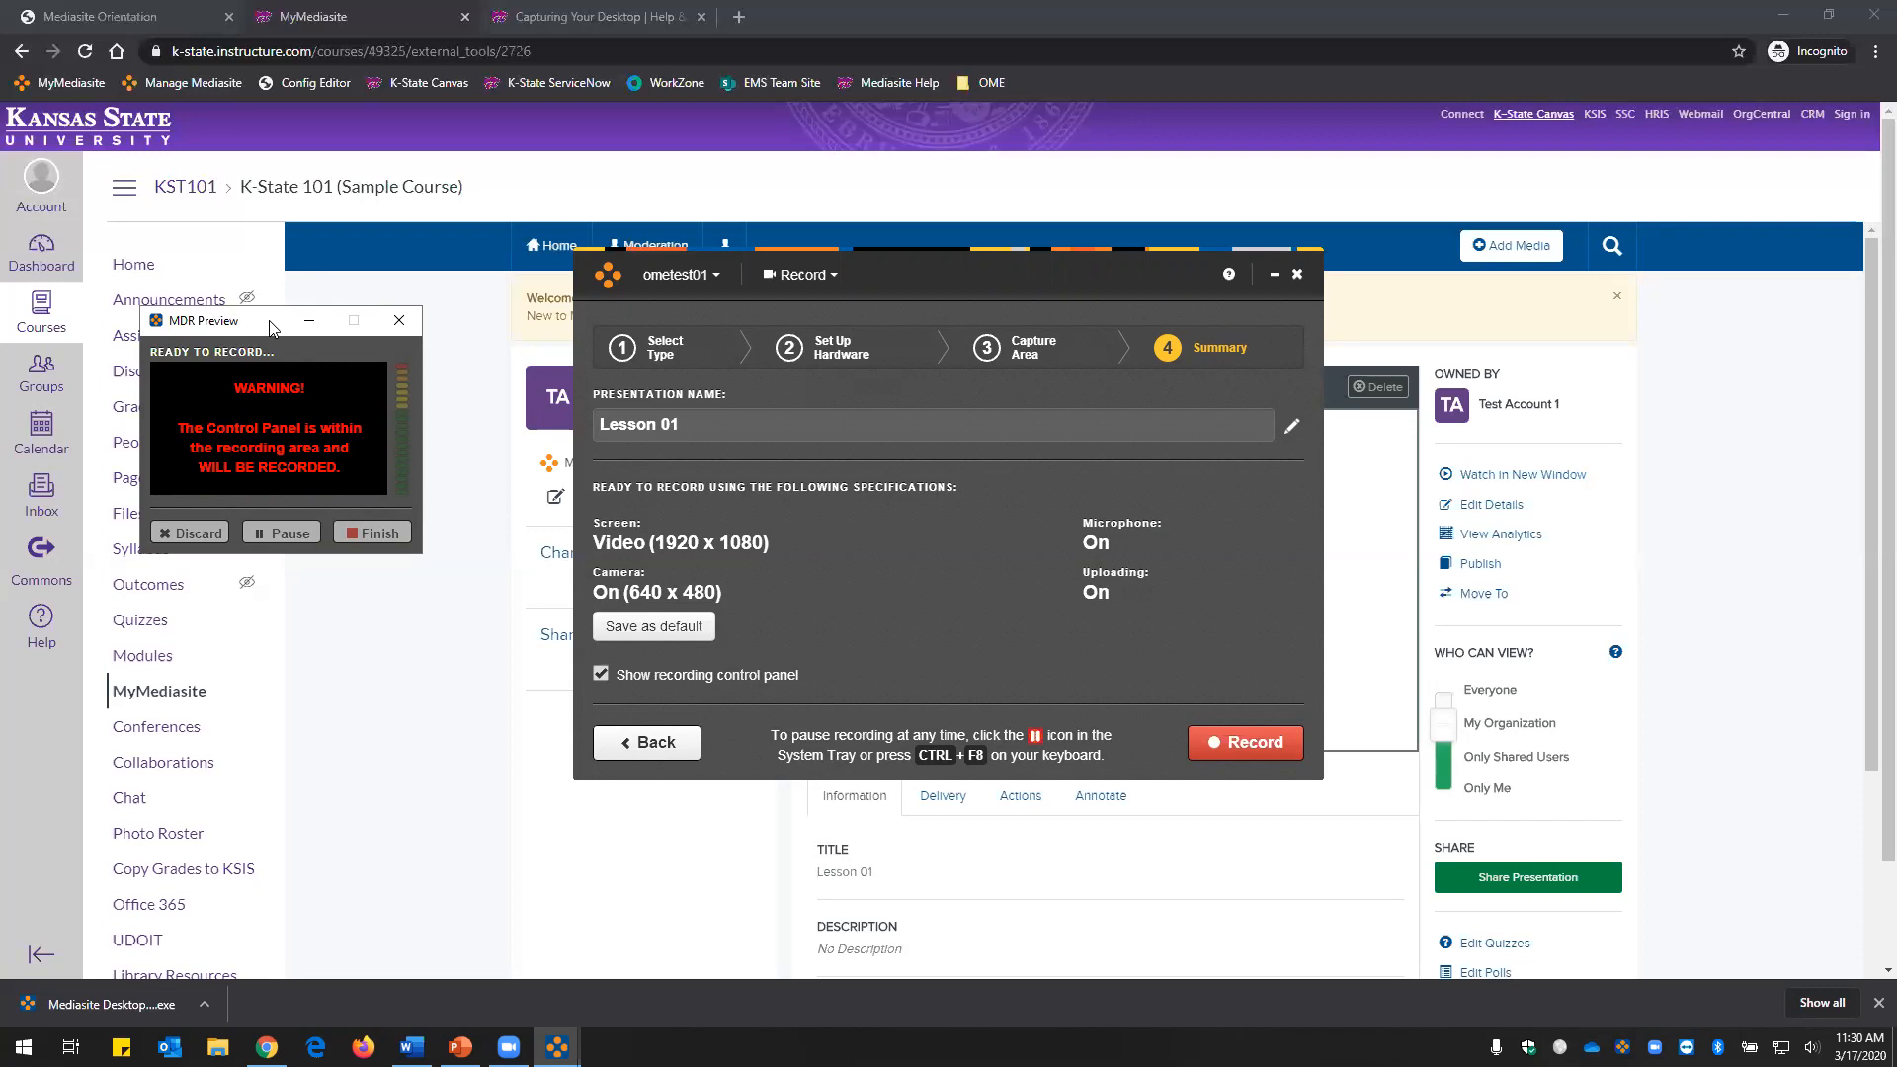
drag(271, 326, 296, 346)
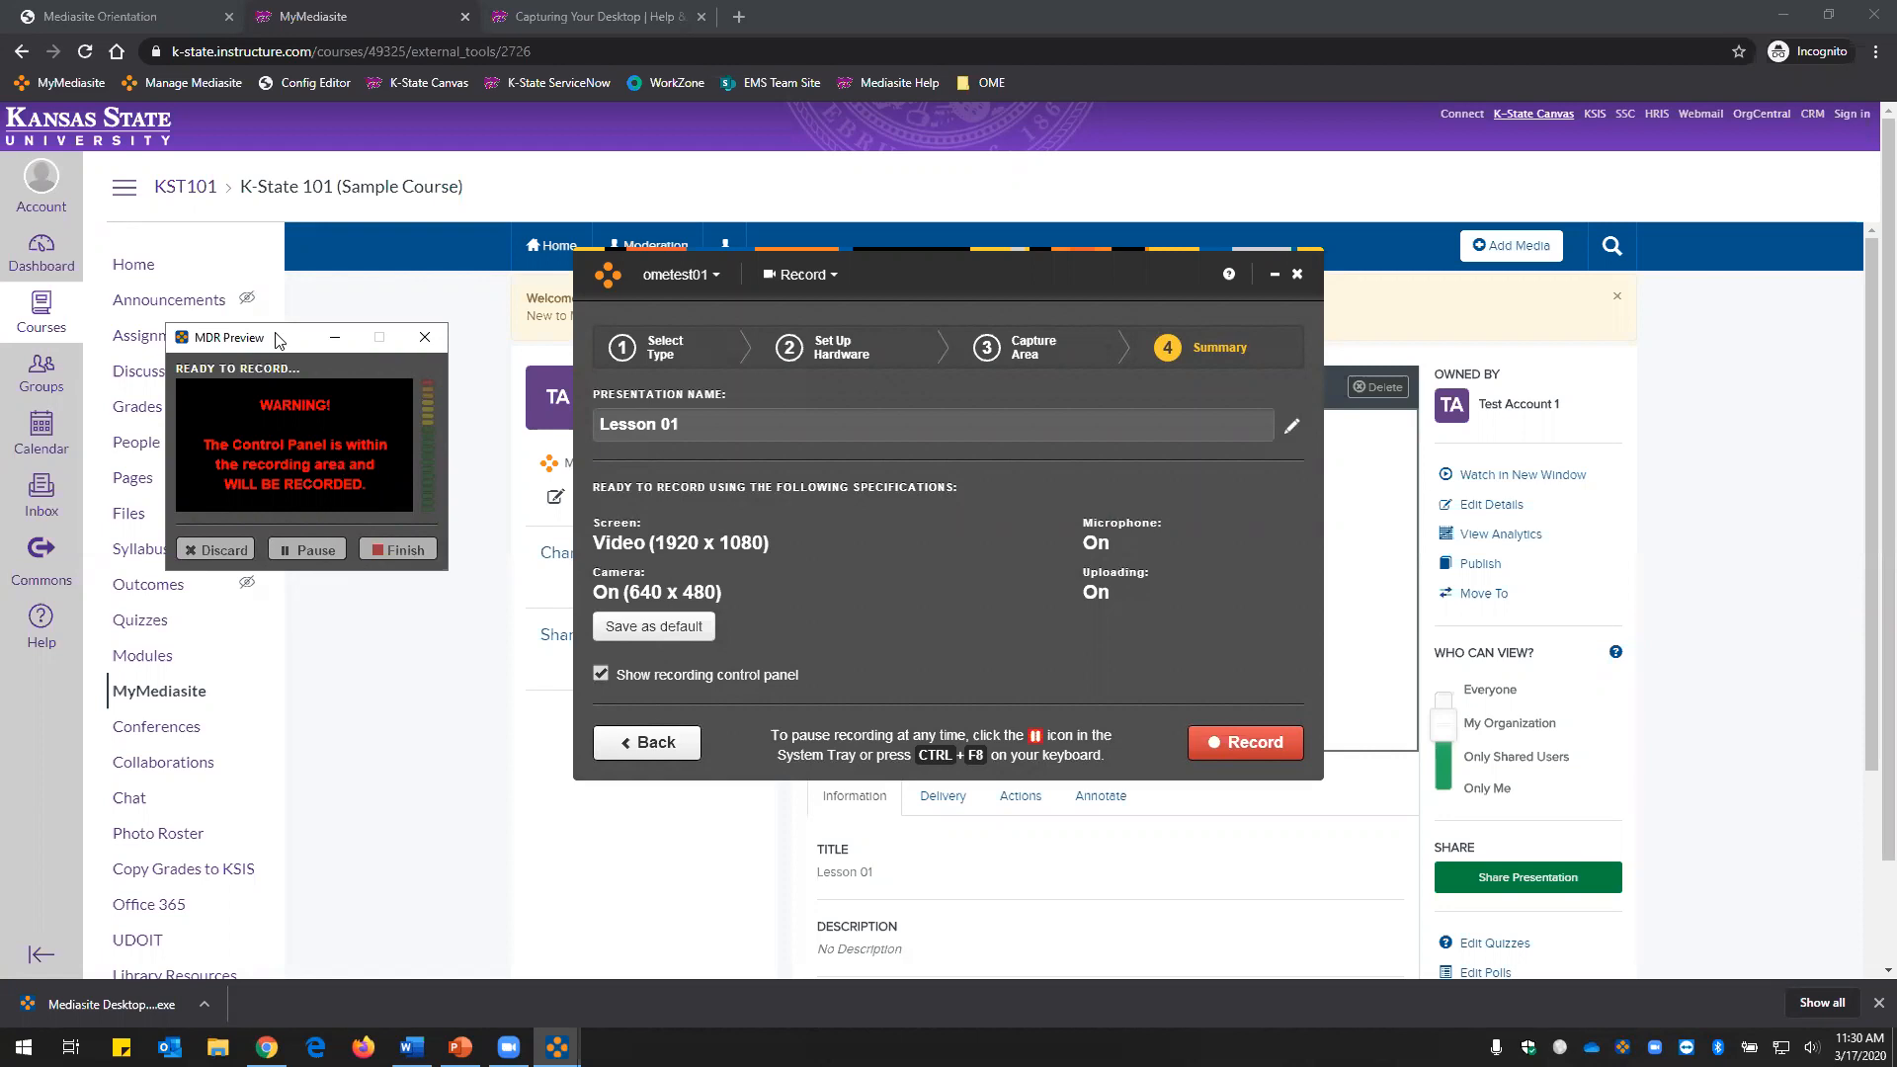
drag(280, 342, 266, 334)
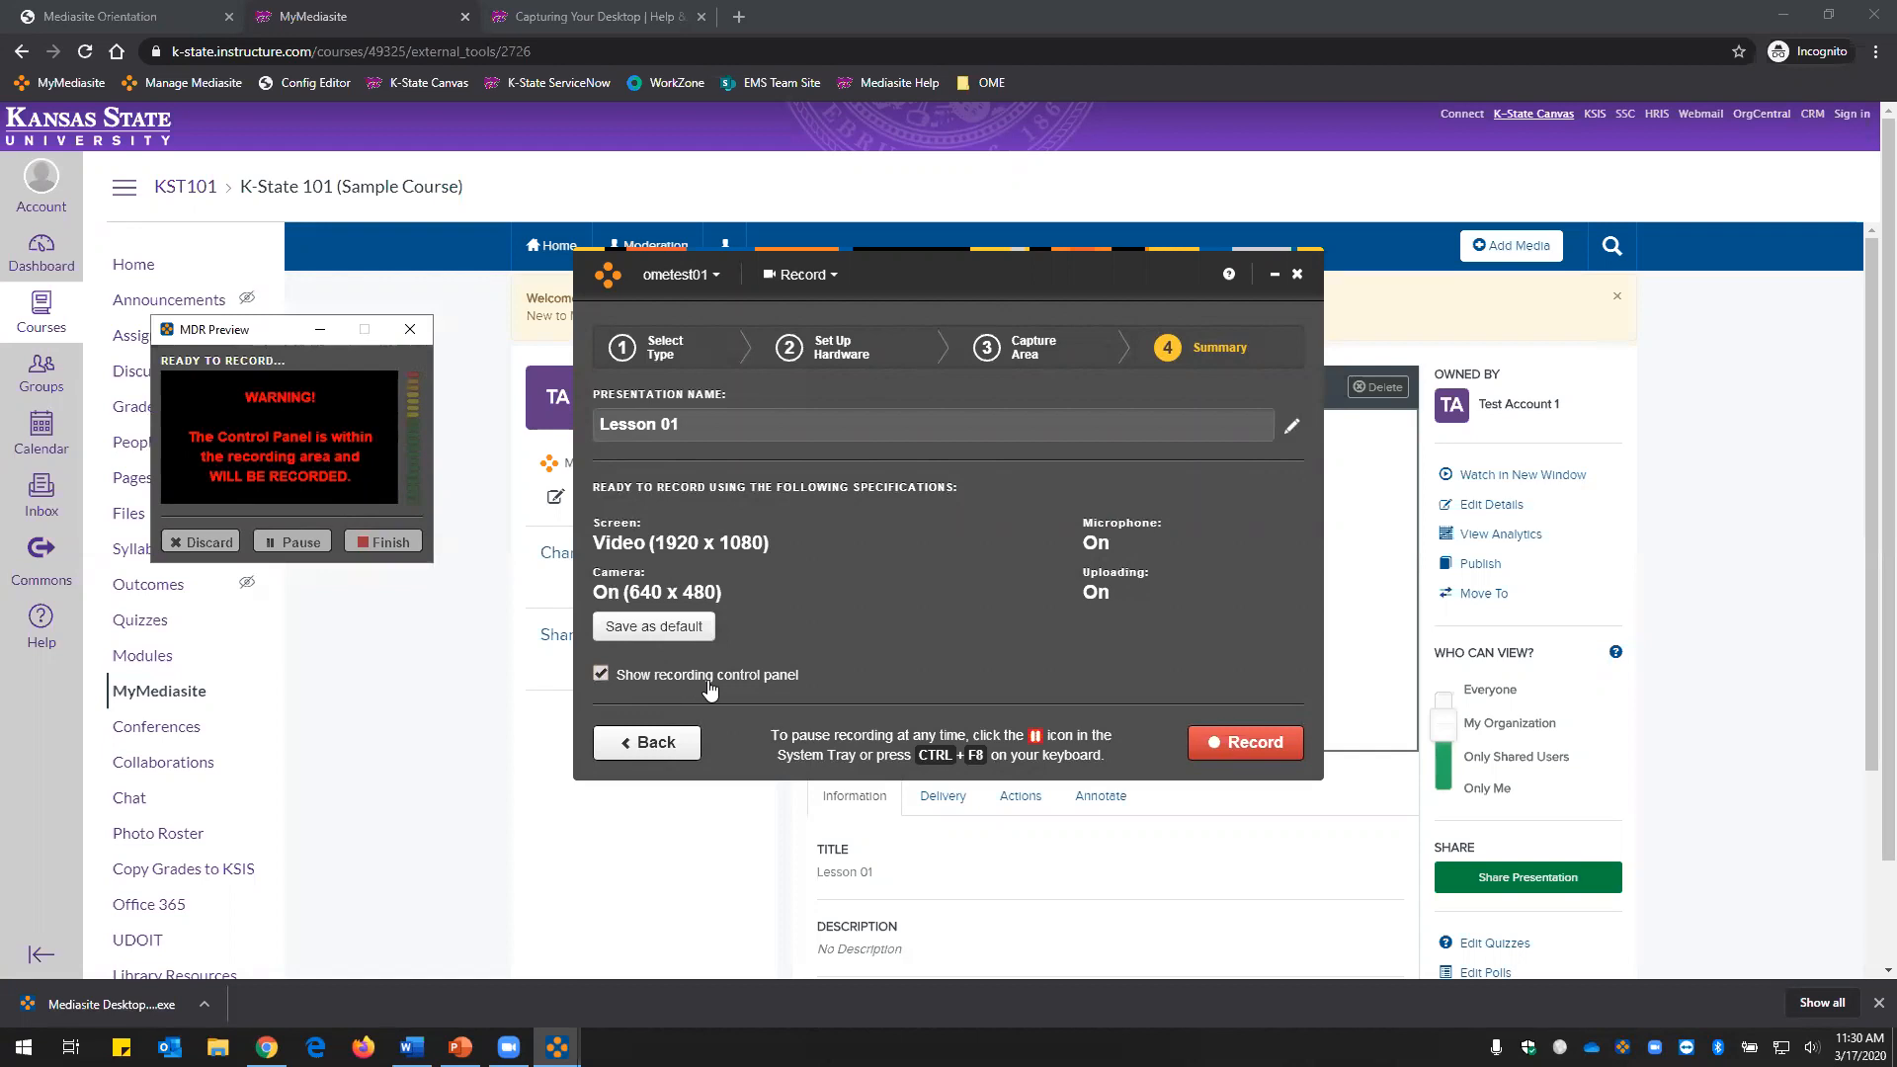
click(600, 675)
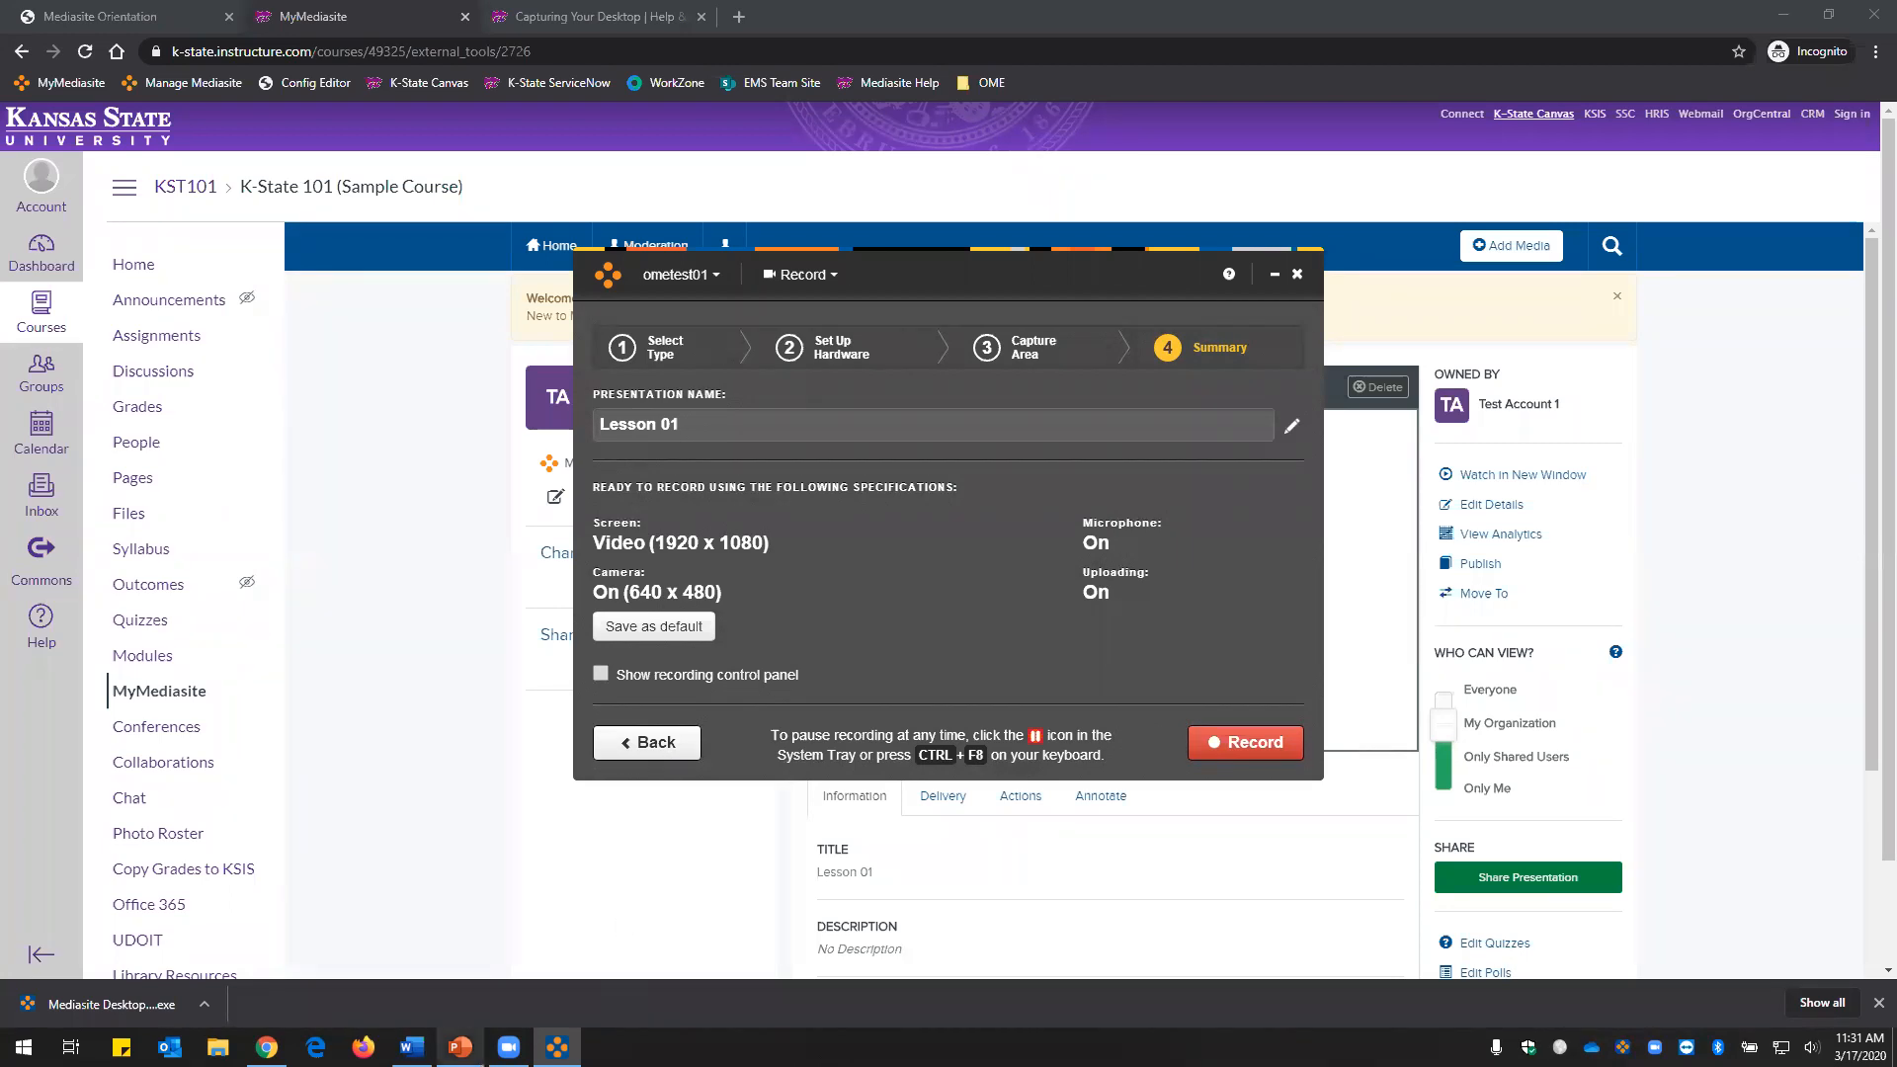
Switch to the about-kstate-20200214.pptx presentation in PowerPoint and reposition the recorder window over it.
mouse_move(460, 1047)
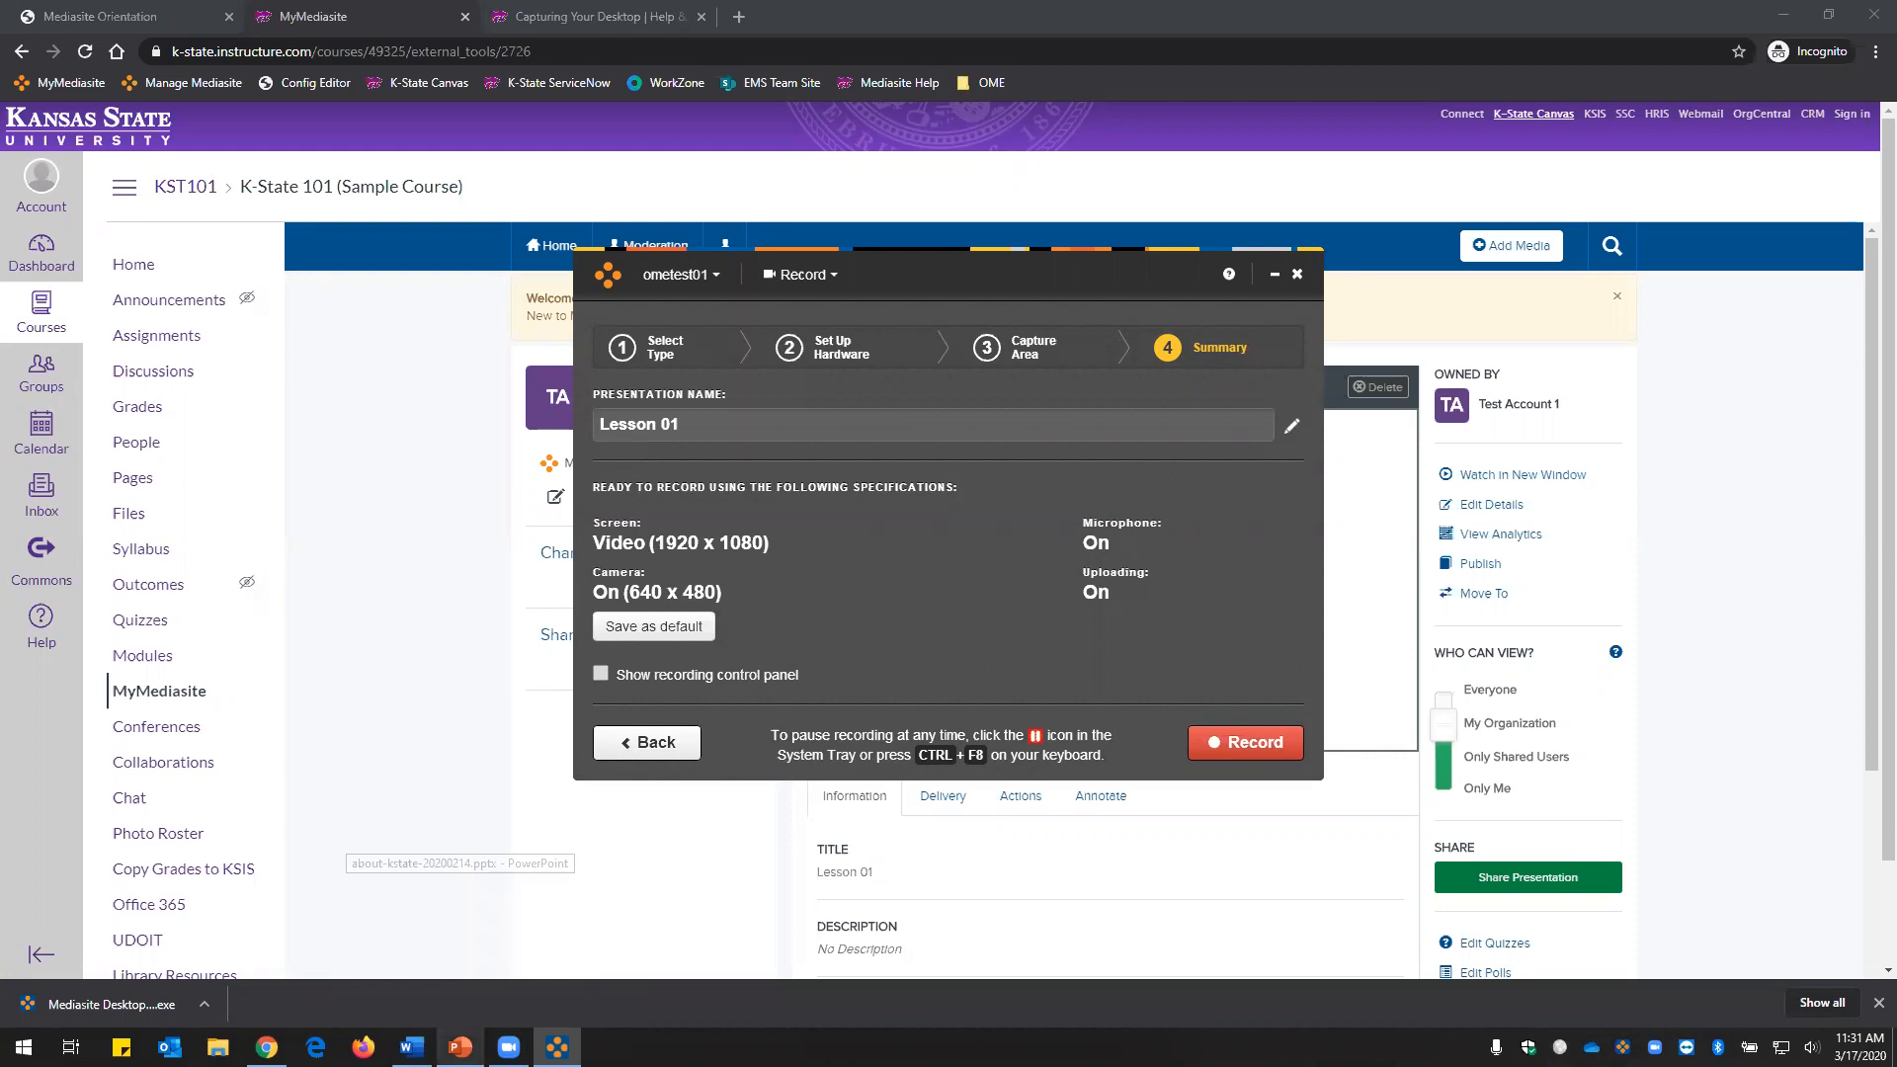
click(459, 1047)
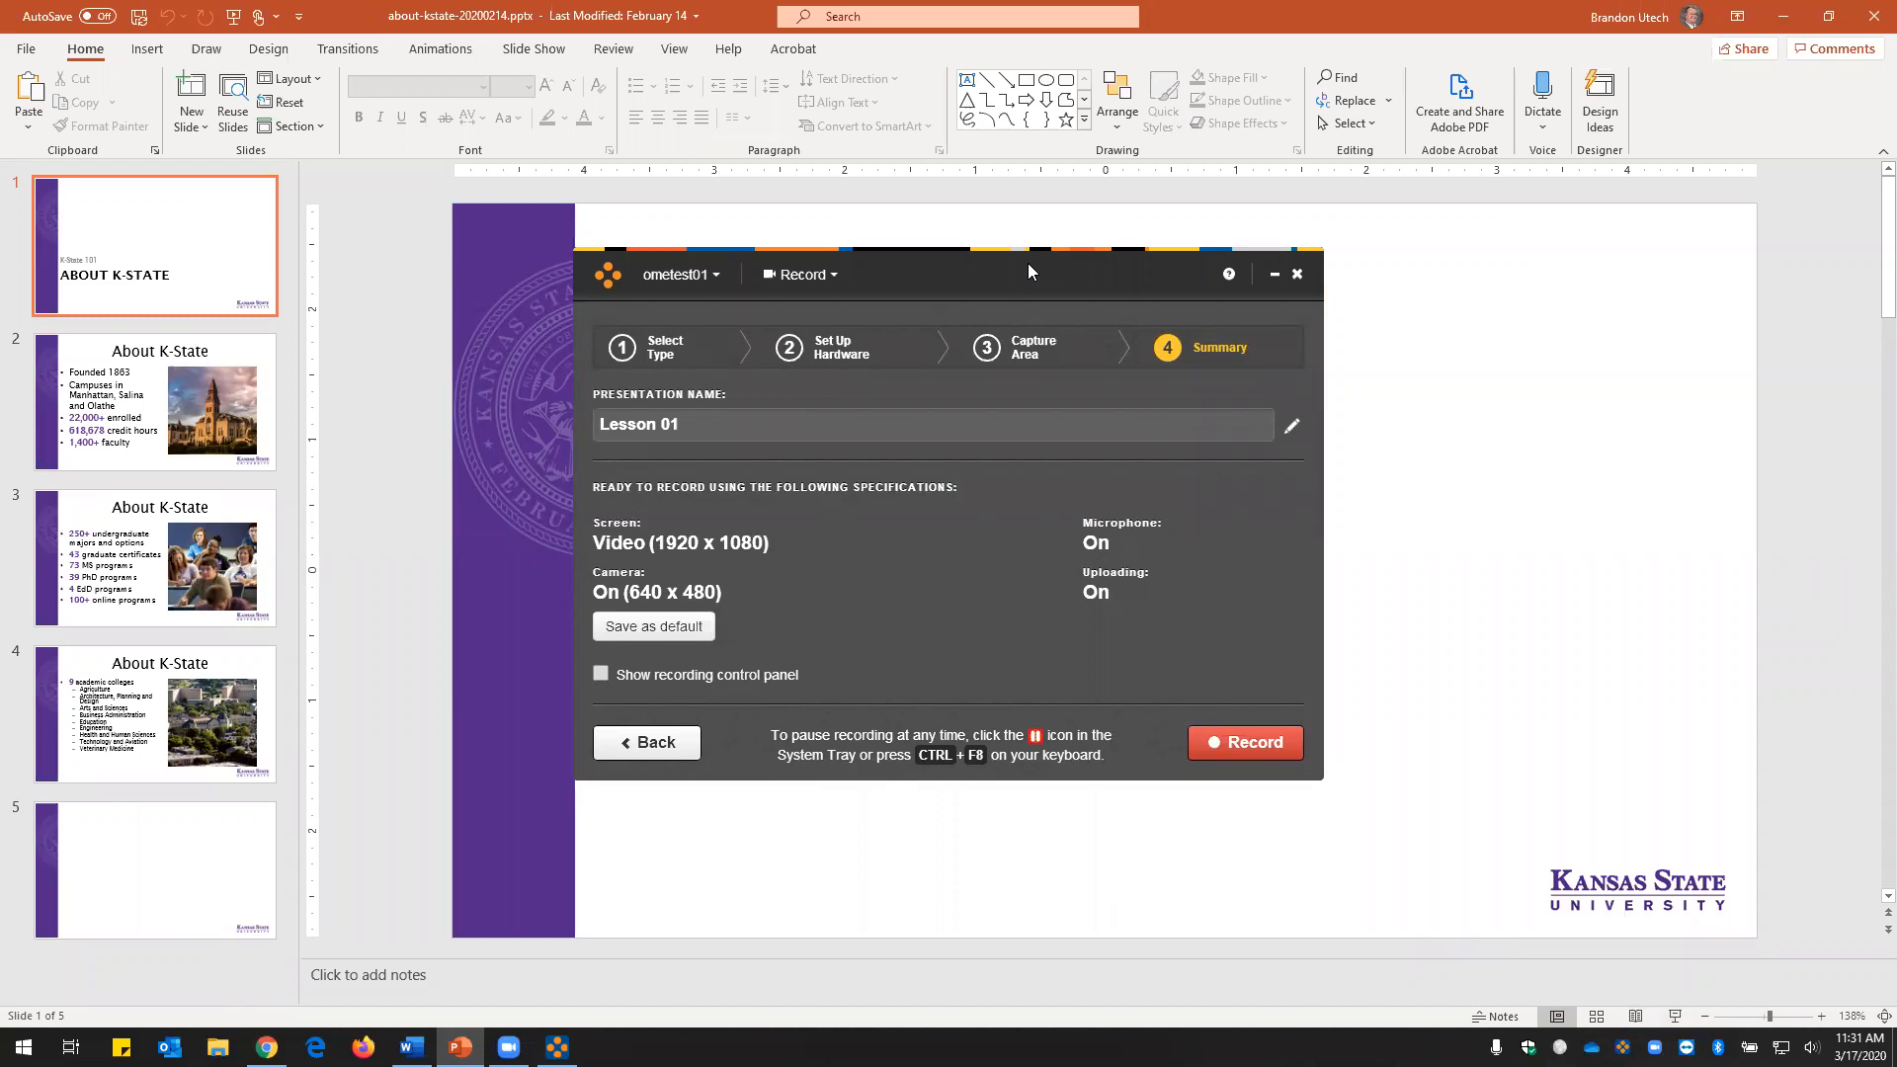
drag(1027, 271, 974, 221)
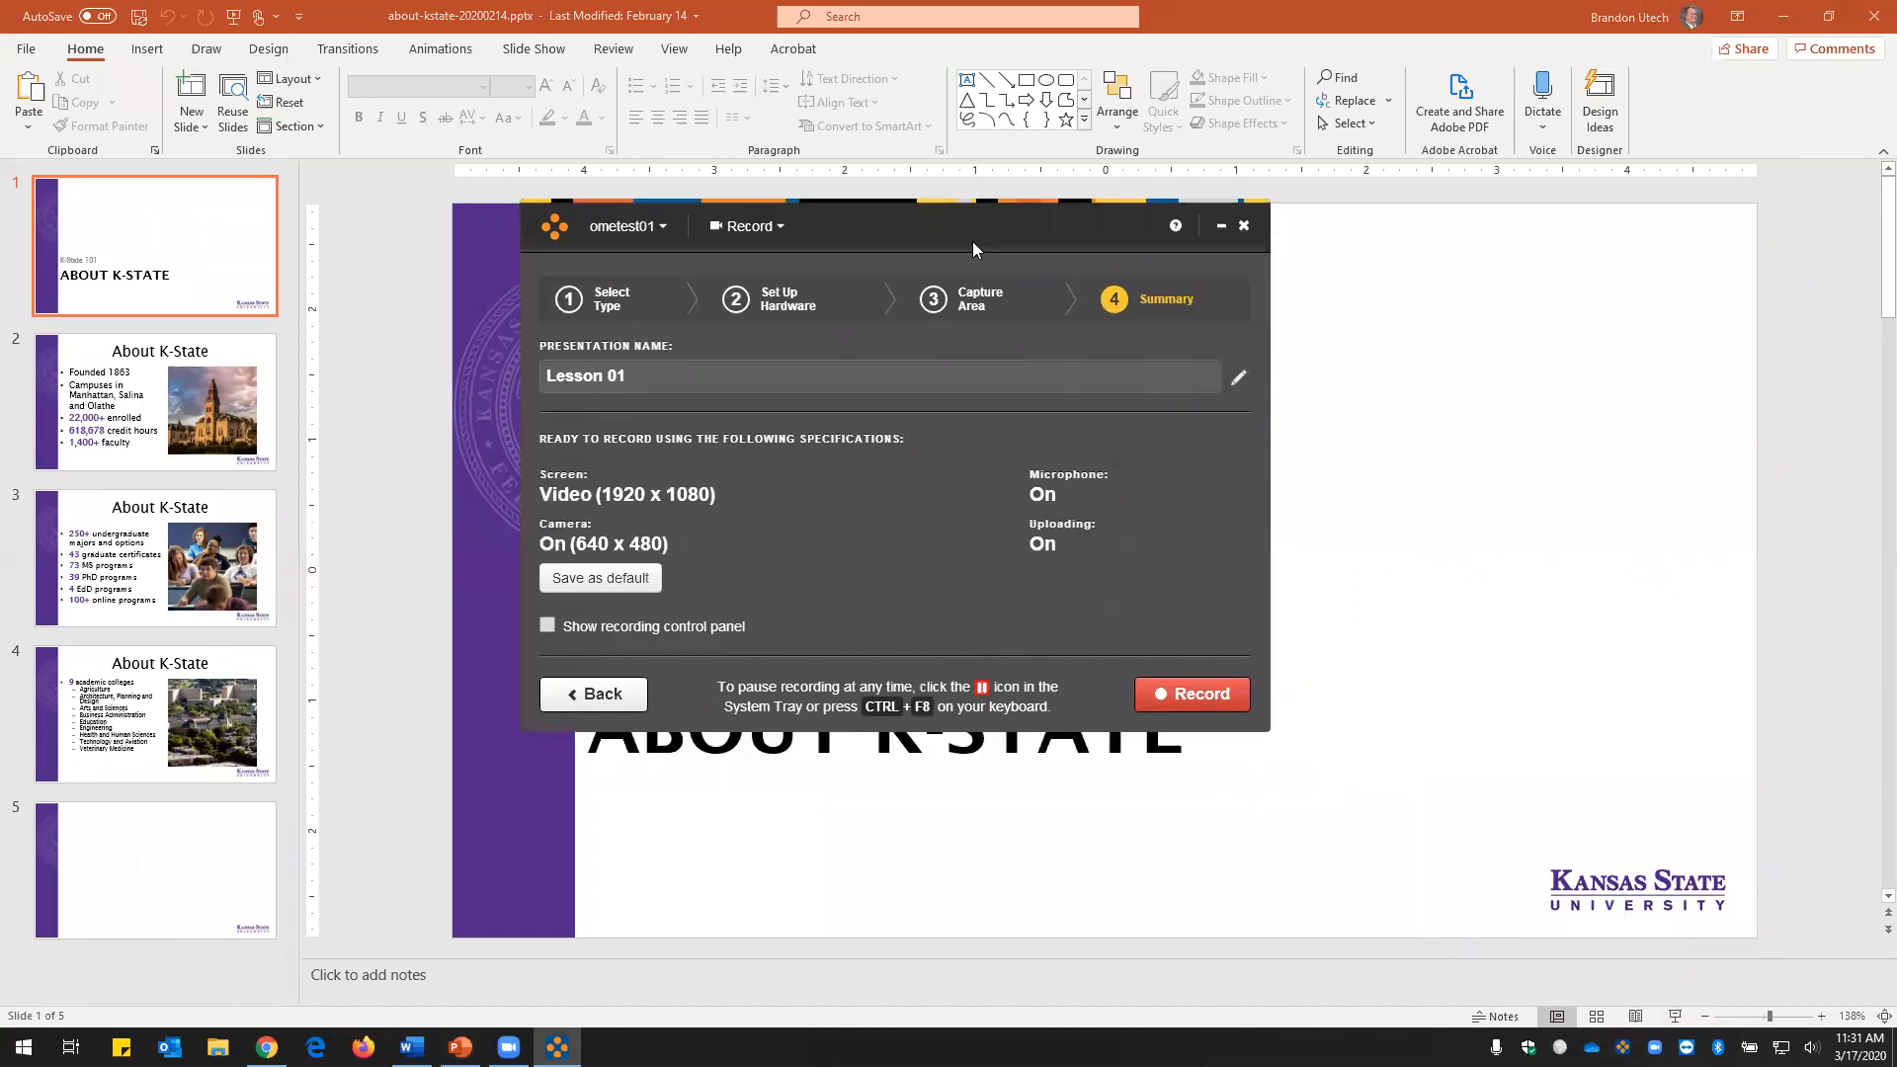
drag(993, 223, 1076, 266)
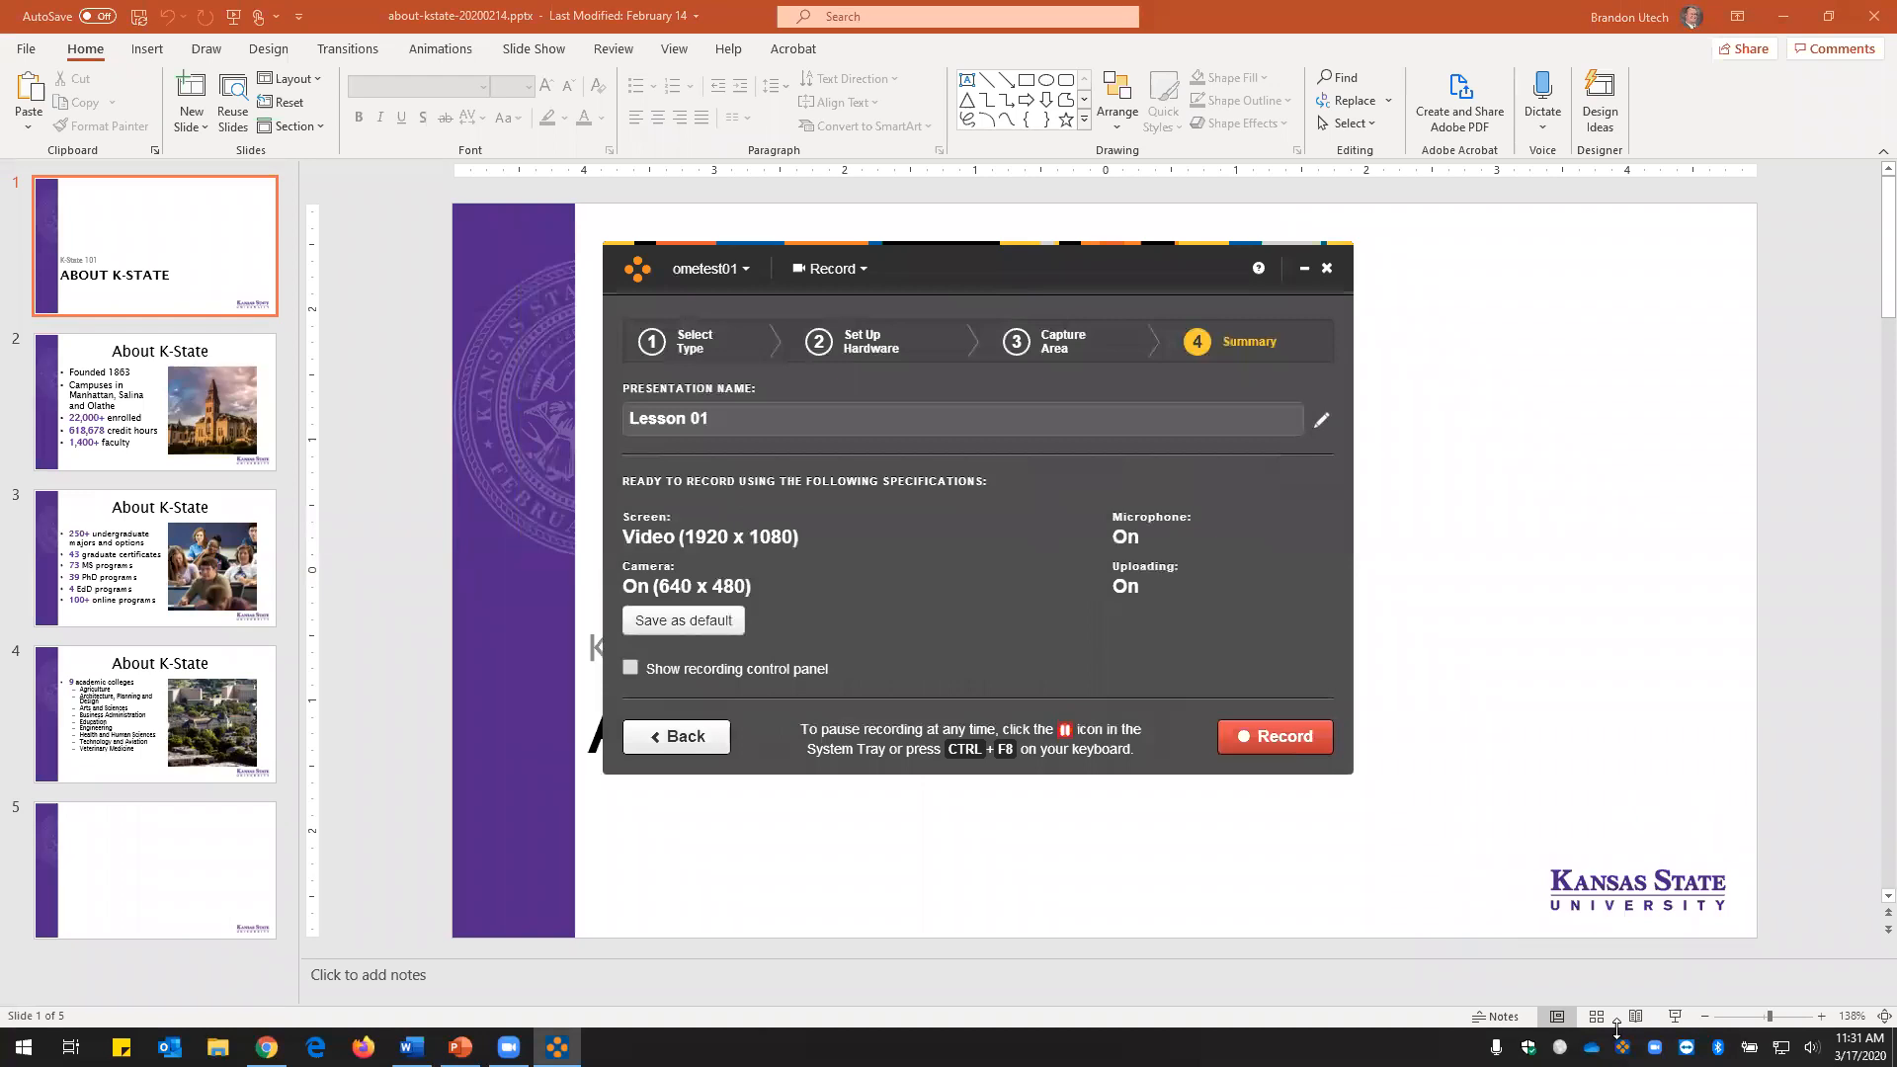
Set the slide show to display on the Primary Monitor and start it behind the recorder.
click(1676, 1022)
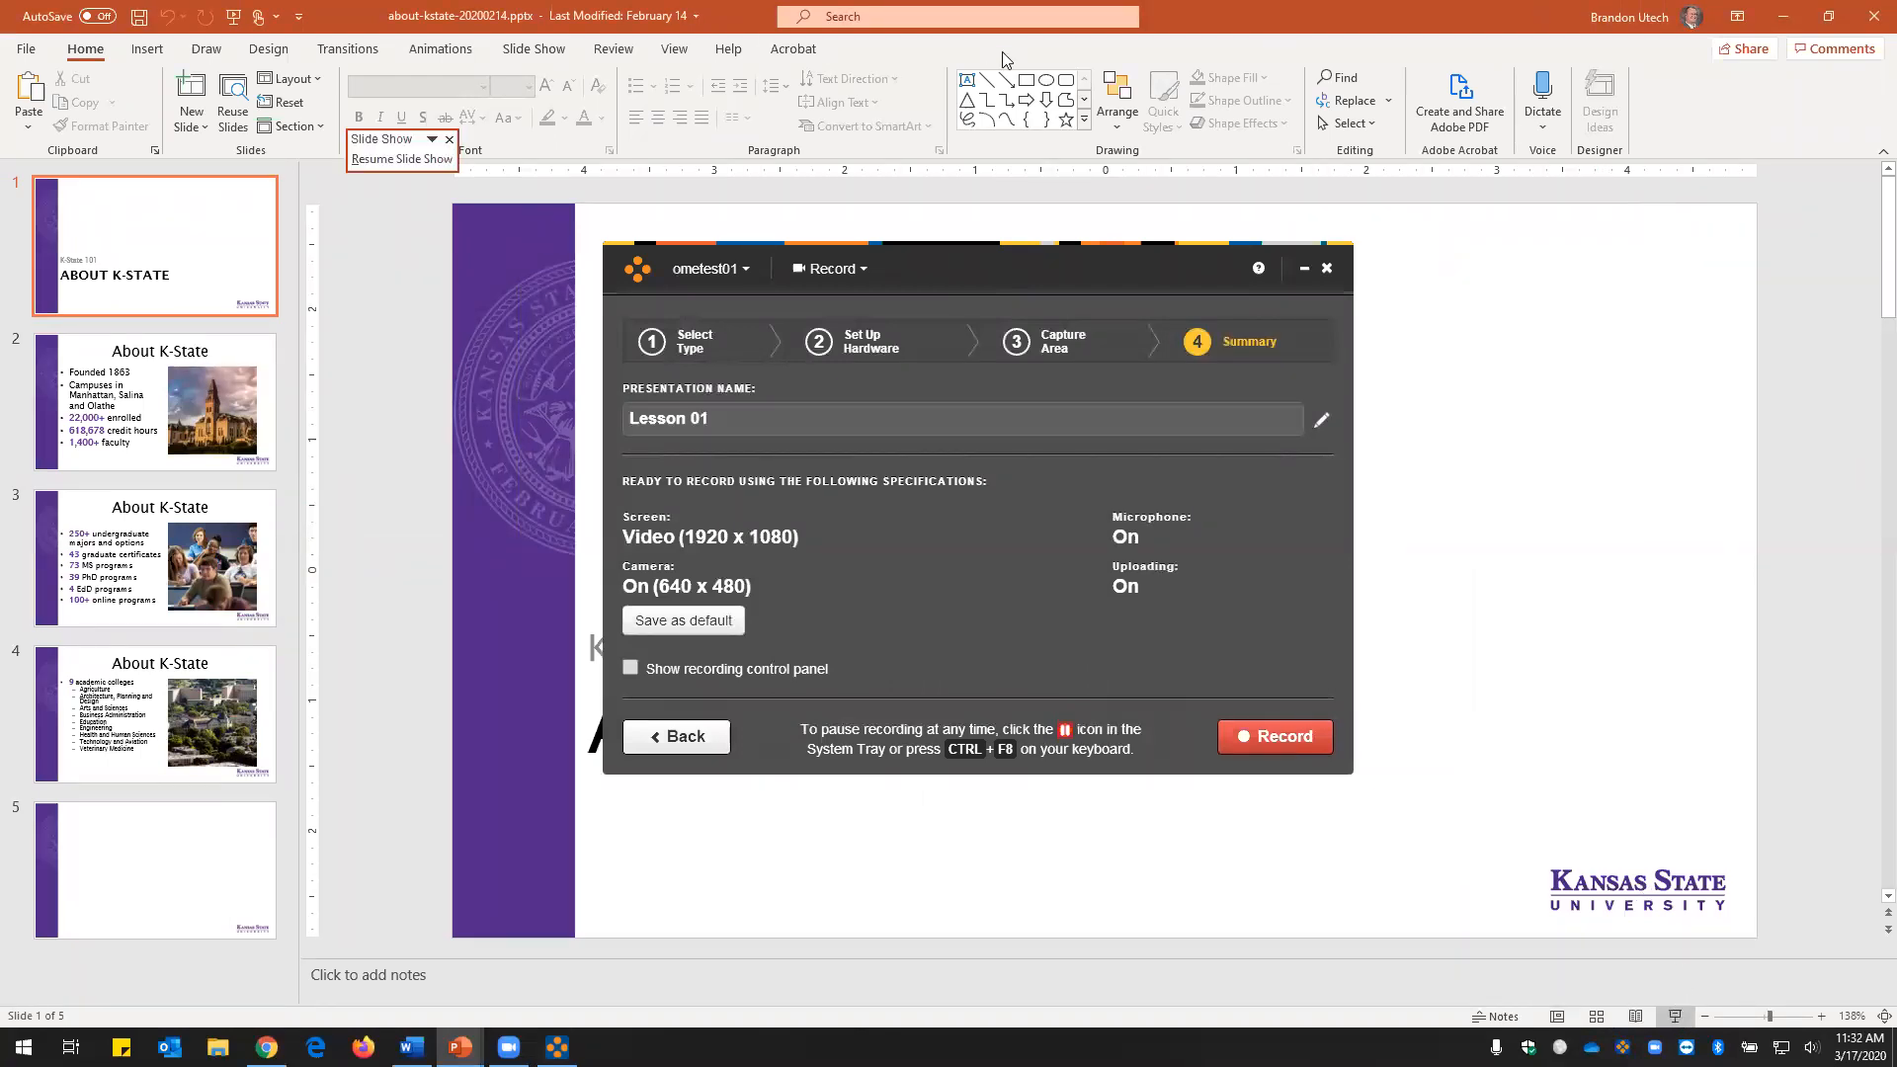
click(728, 49)
click(534, 49)
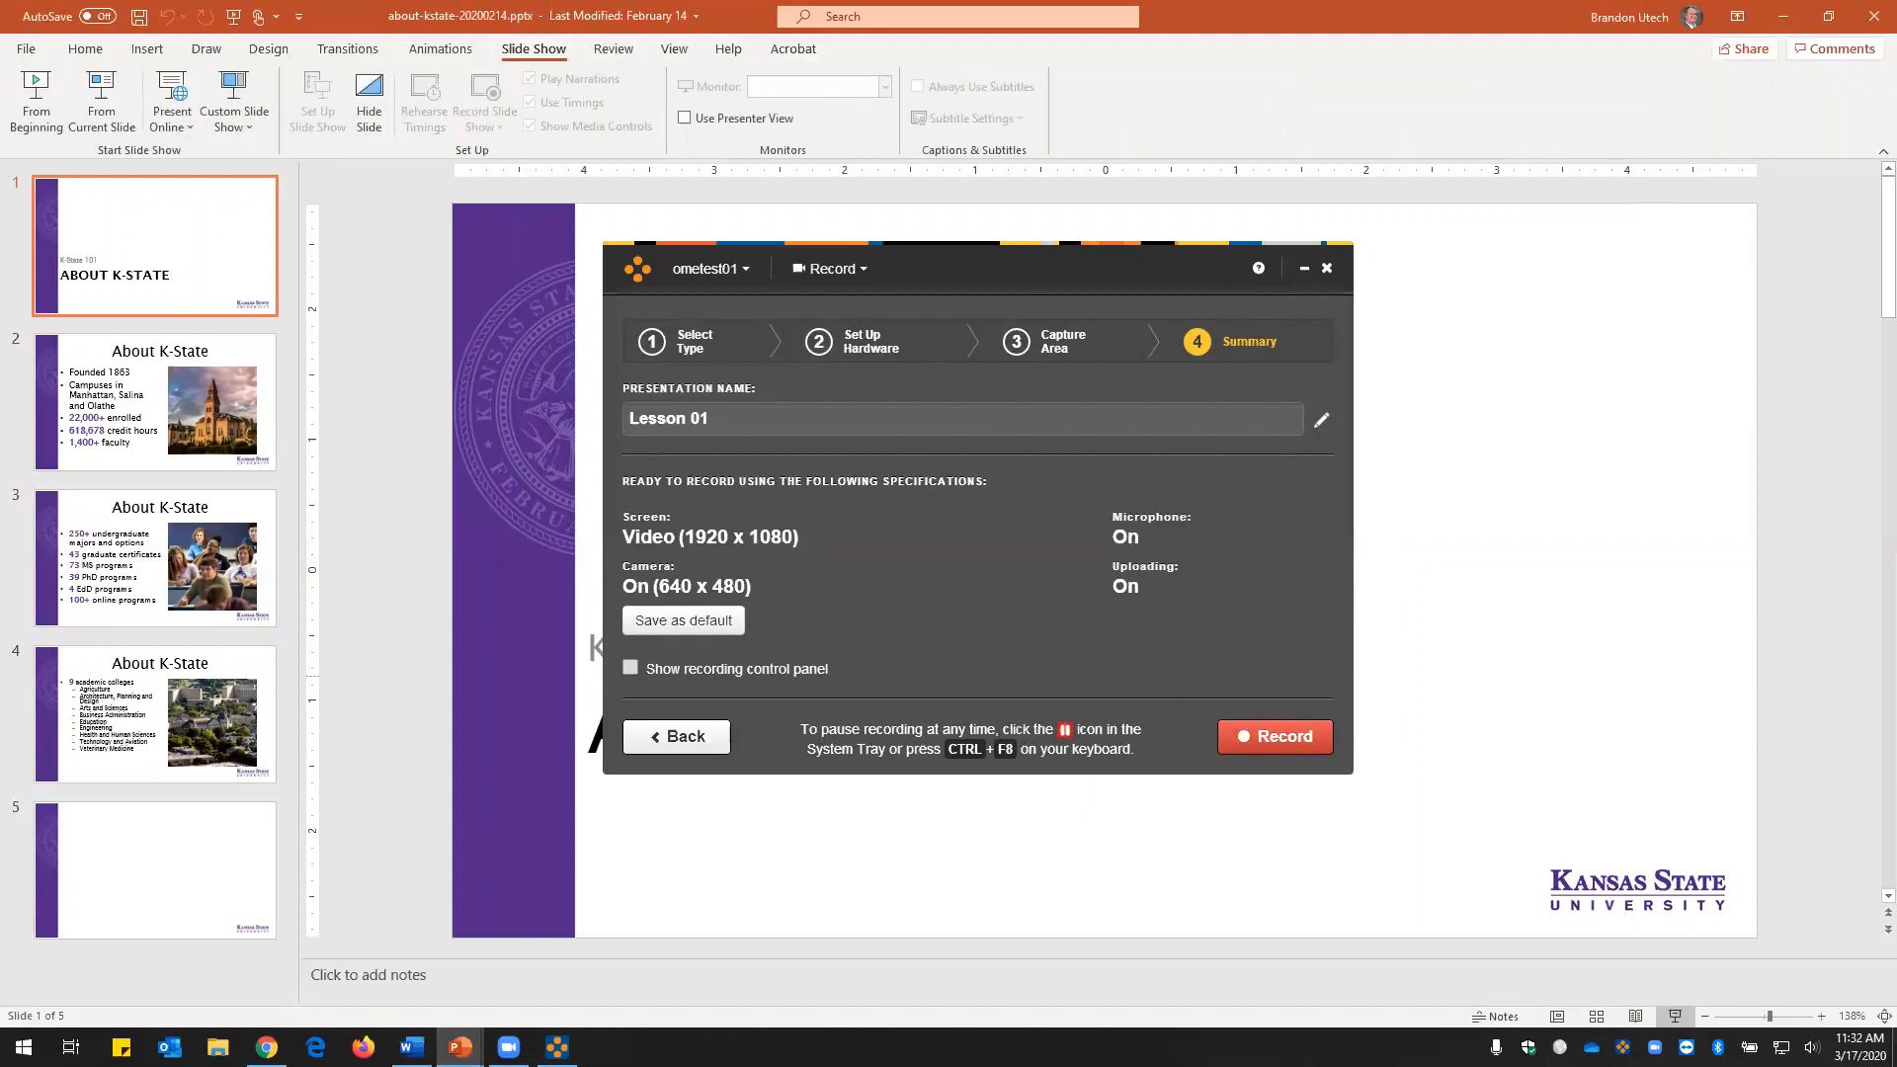
click(812, 87)
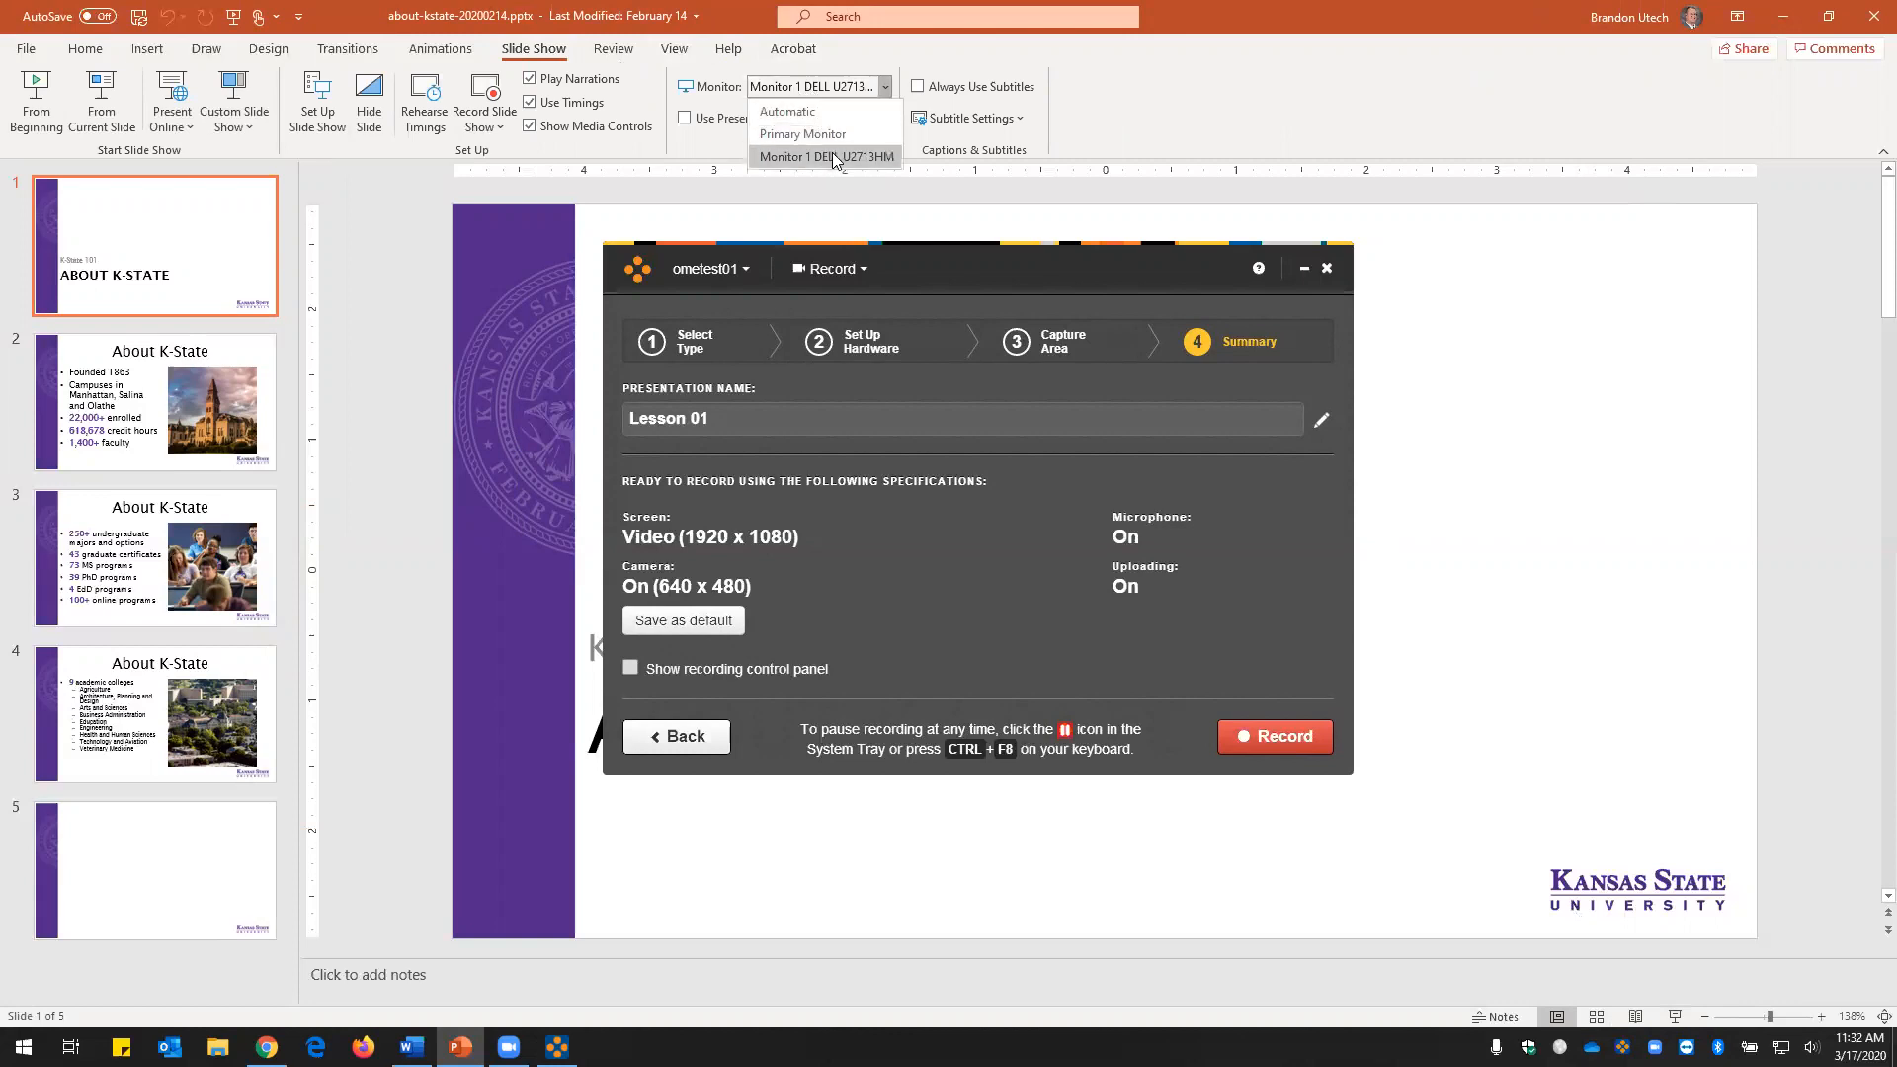
click(852, 129)
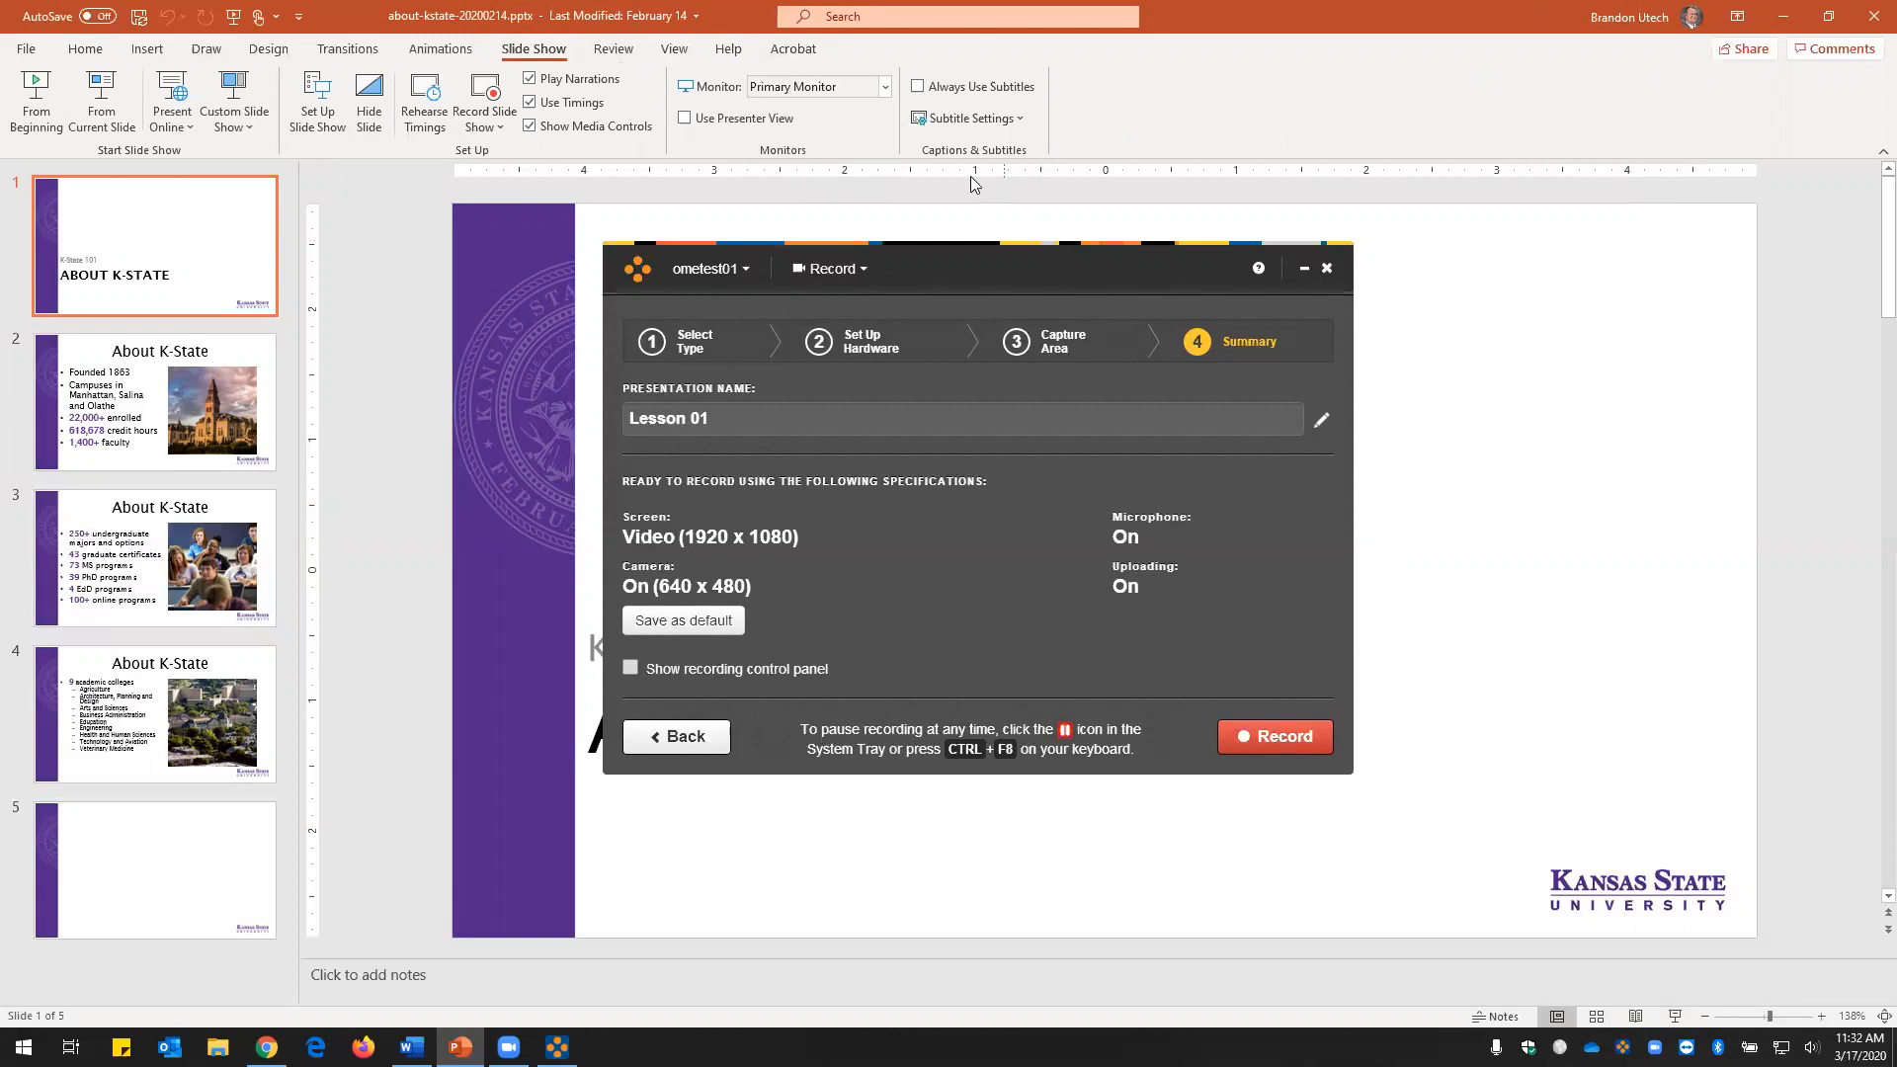
click(1670, 1022)
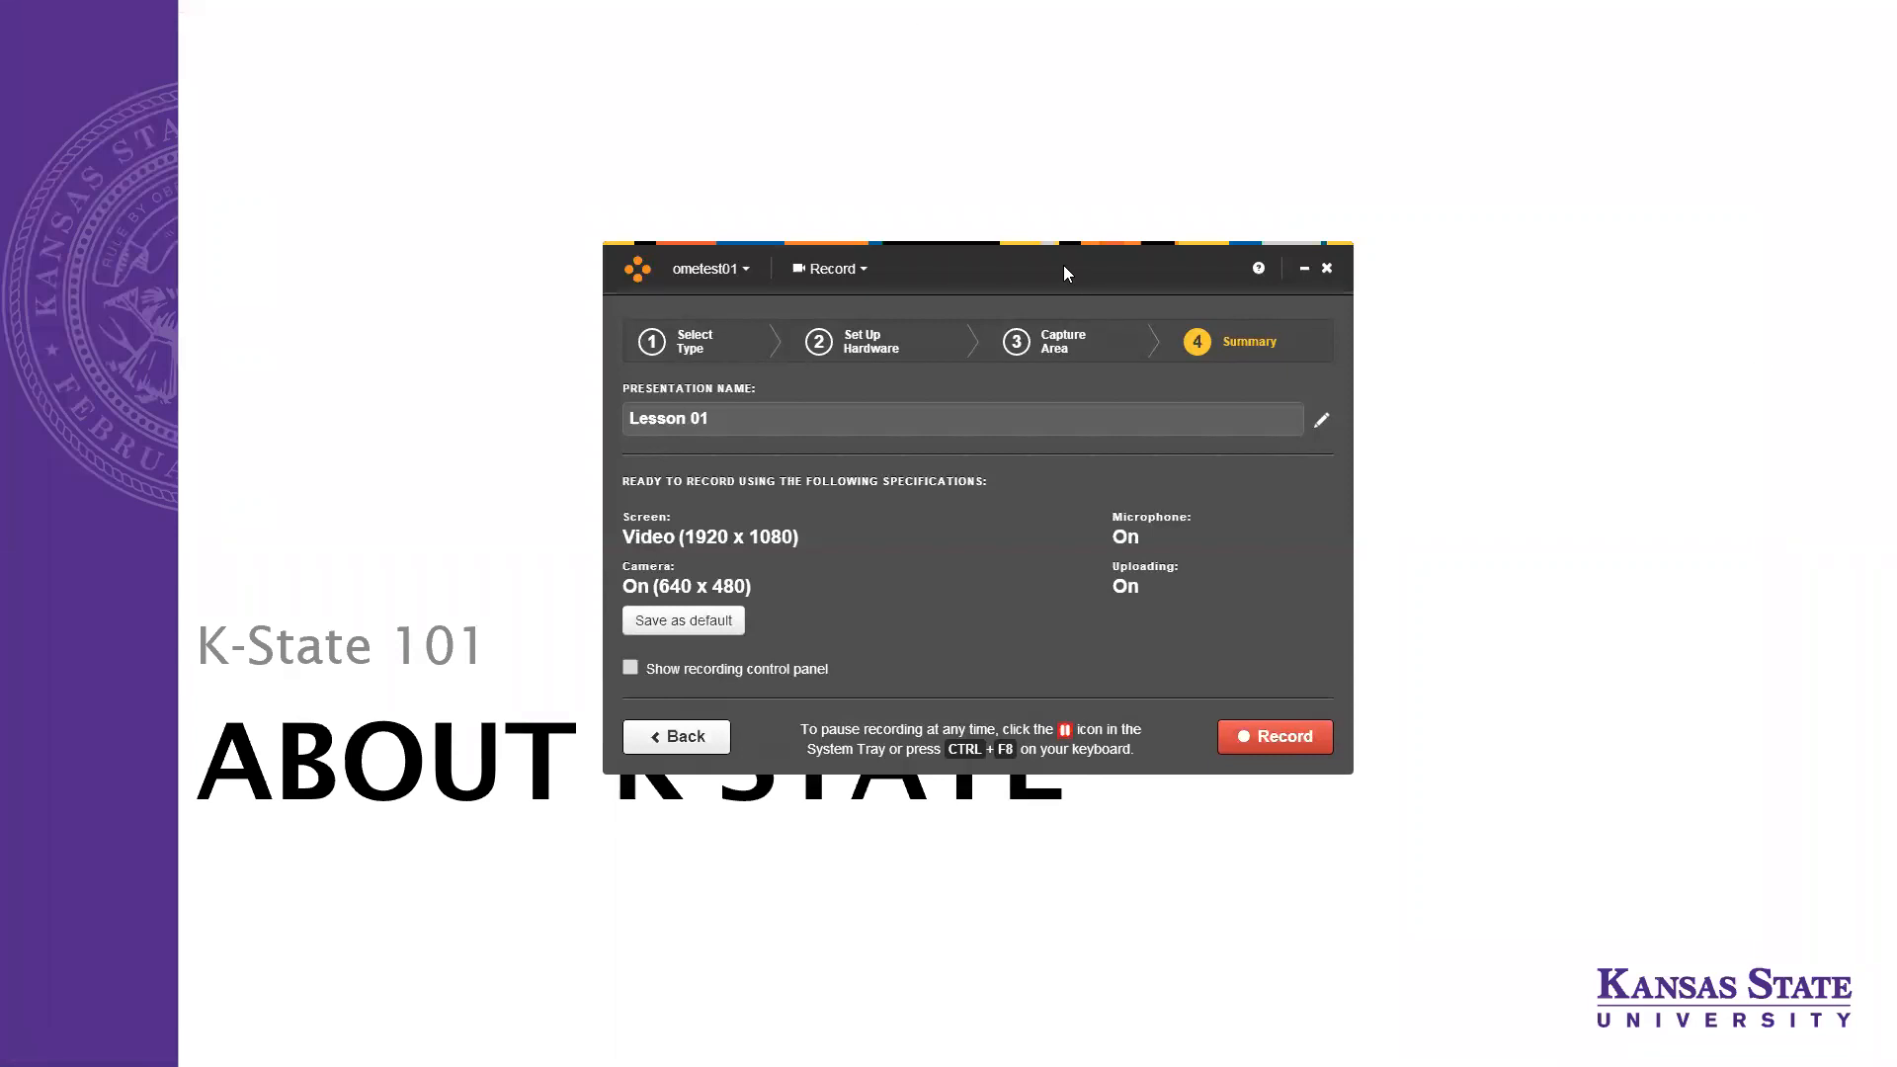
Start recording Lesson 01 over the slide show and advance to the second slide.
drag(1063, 265, 988, 239)
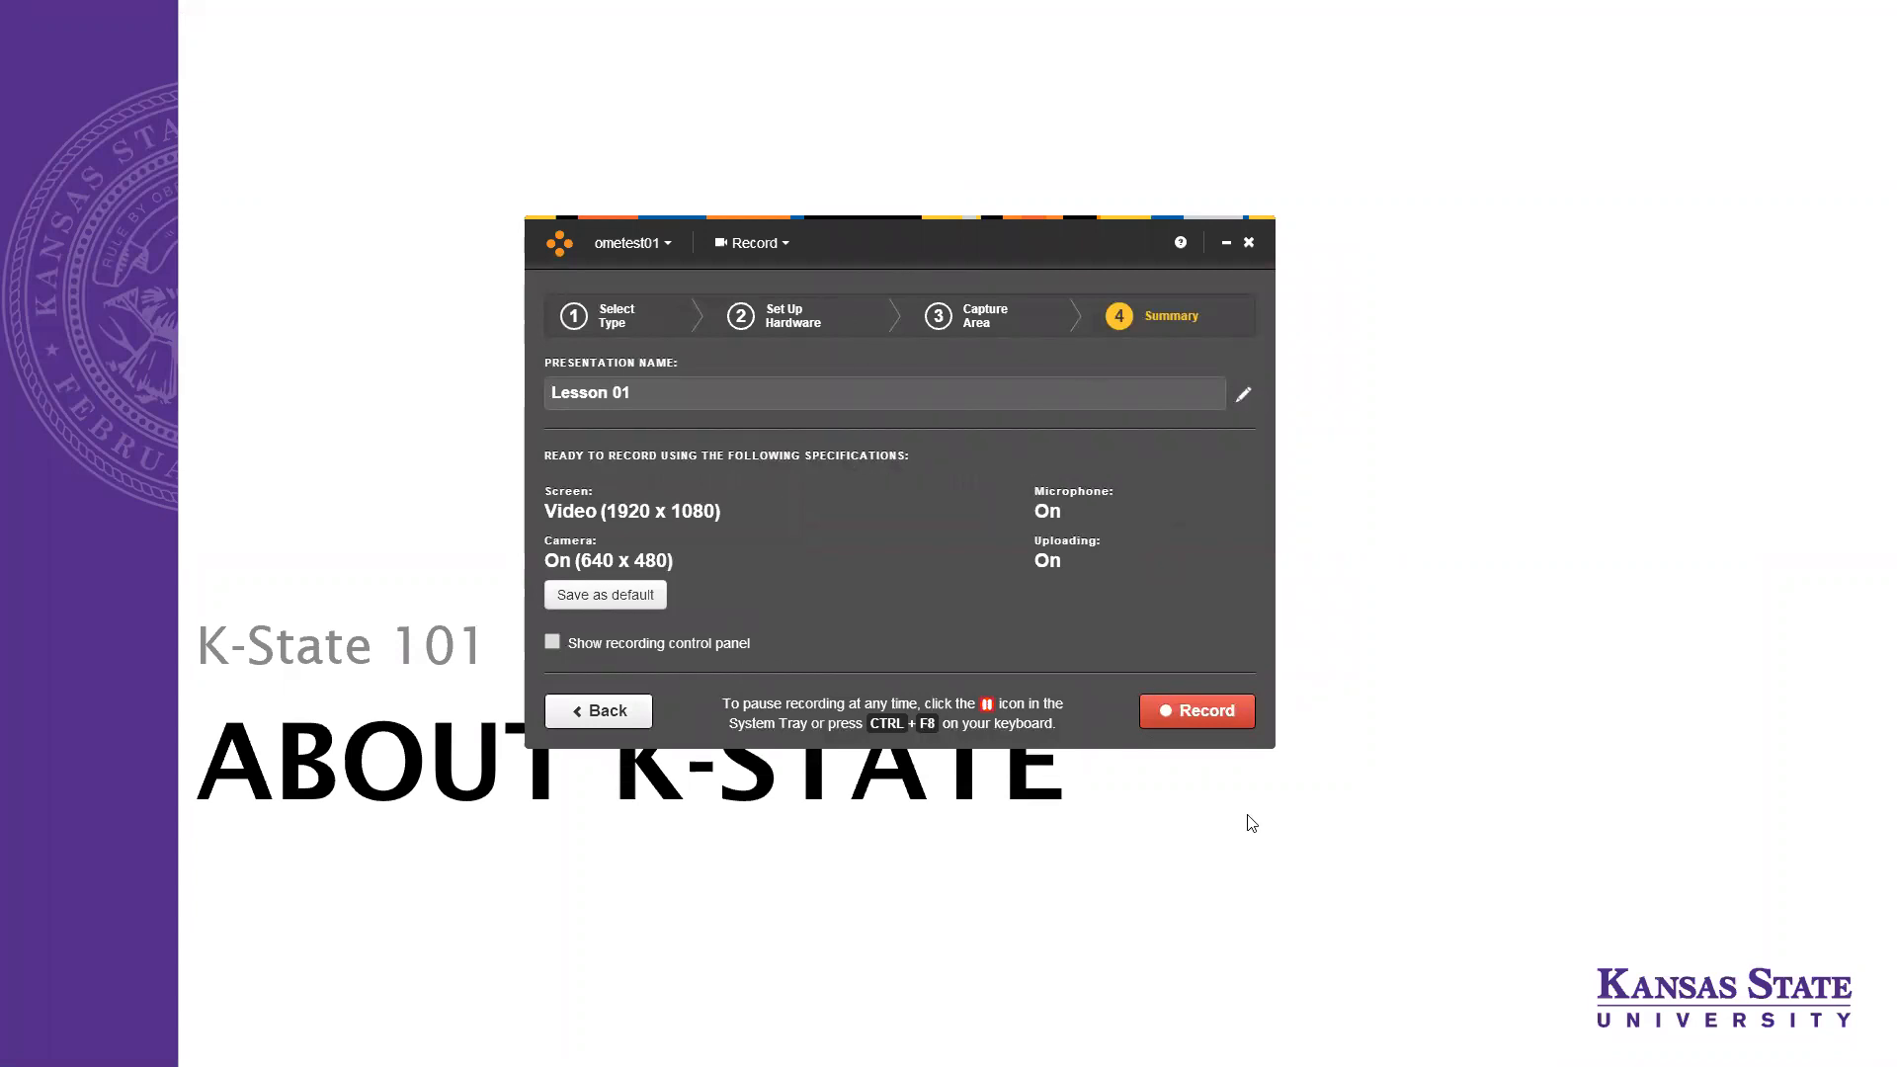
drag(926, 230, 988, 211)
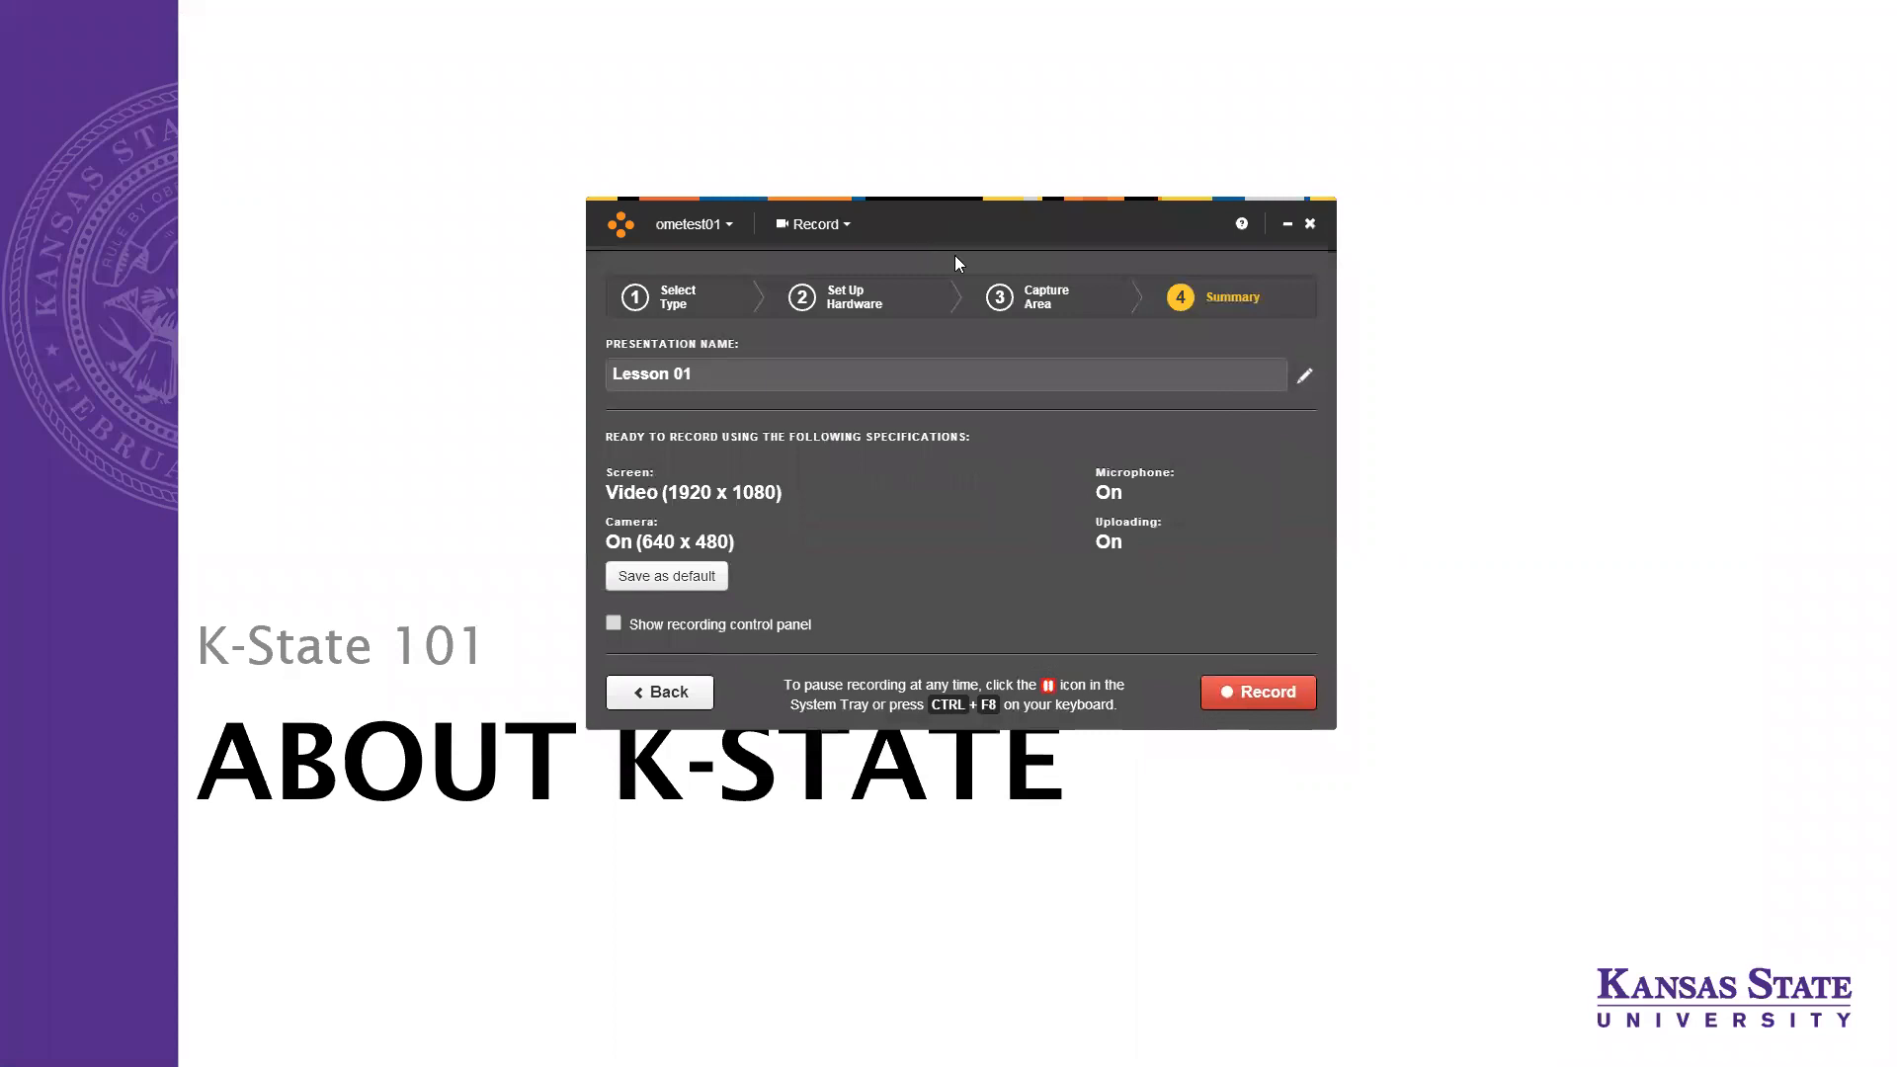
click(1258, 706)
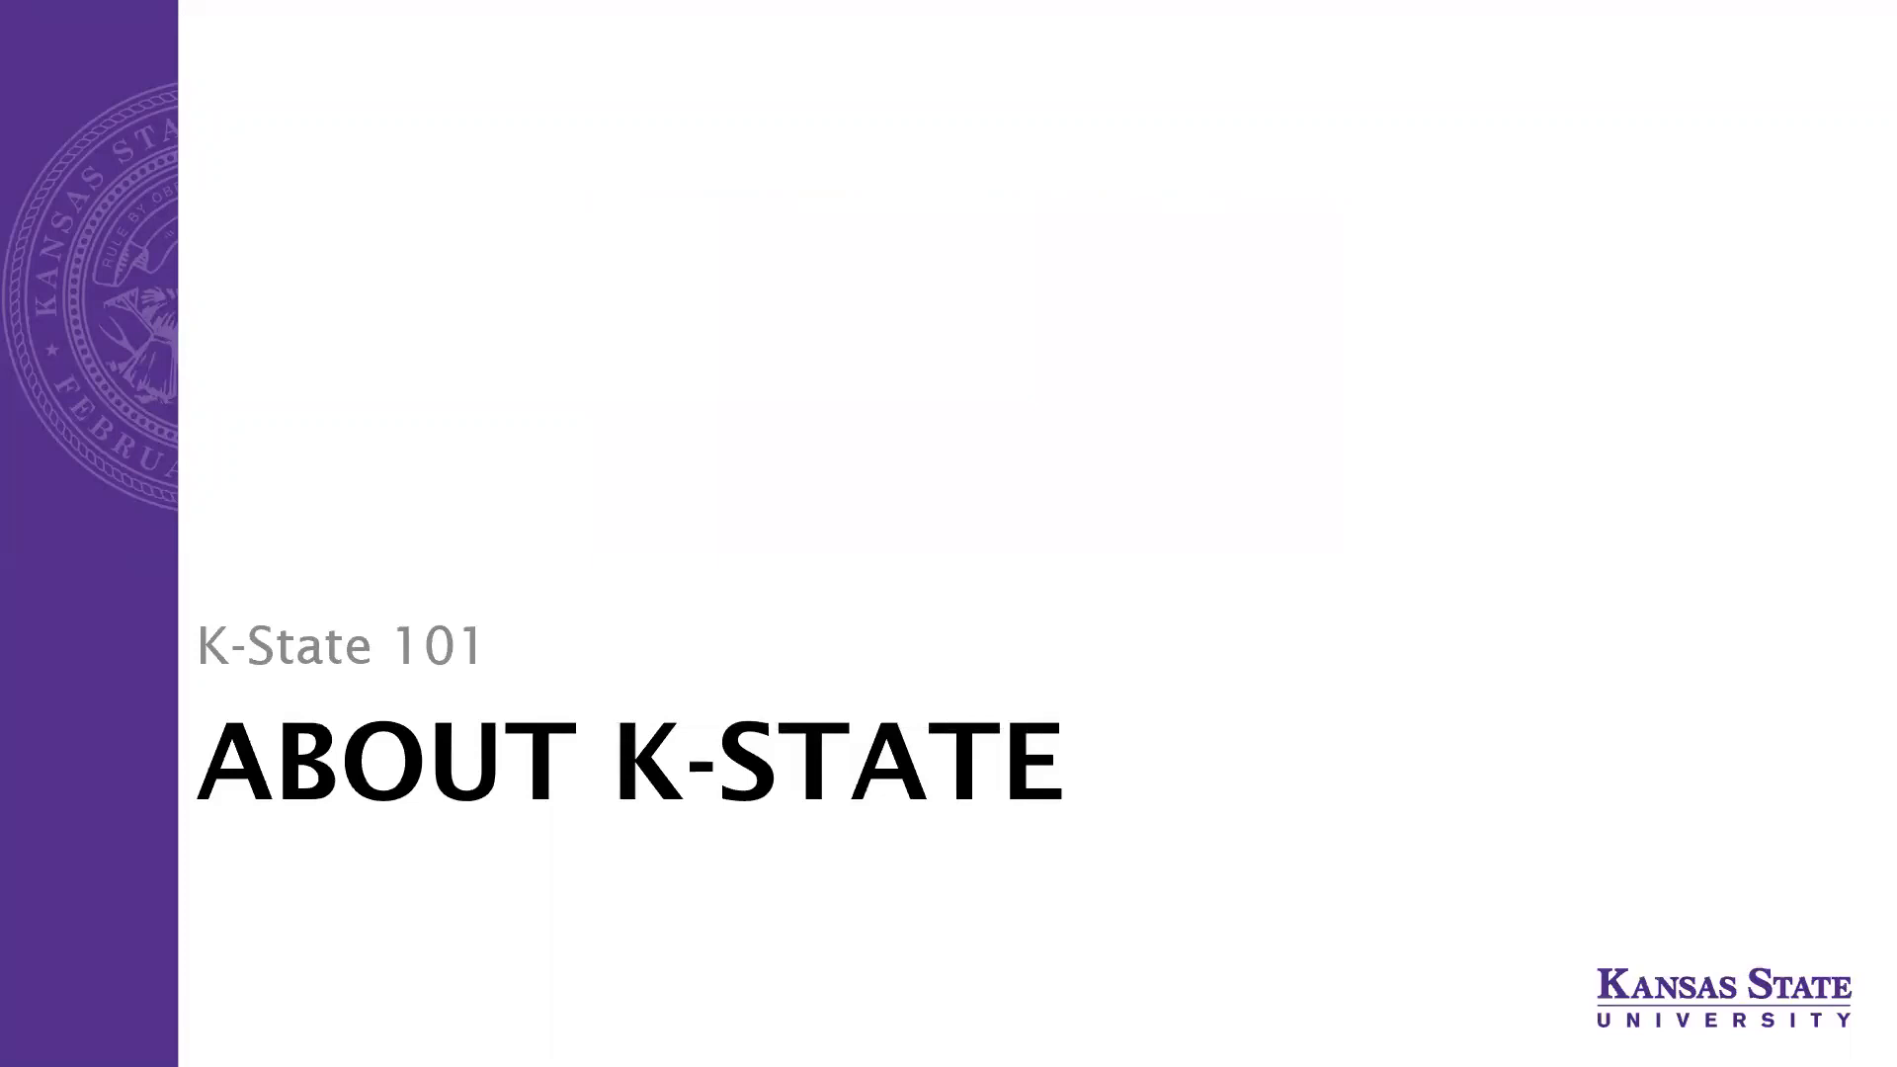
click(1444, 632)
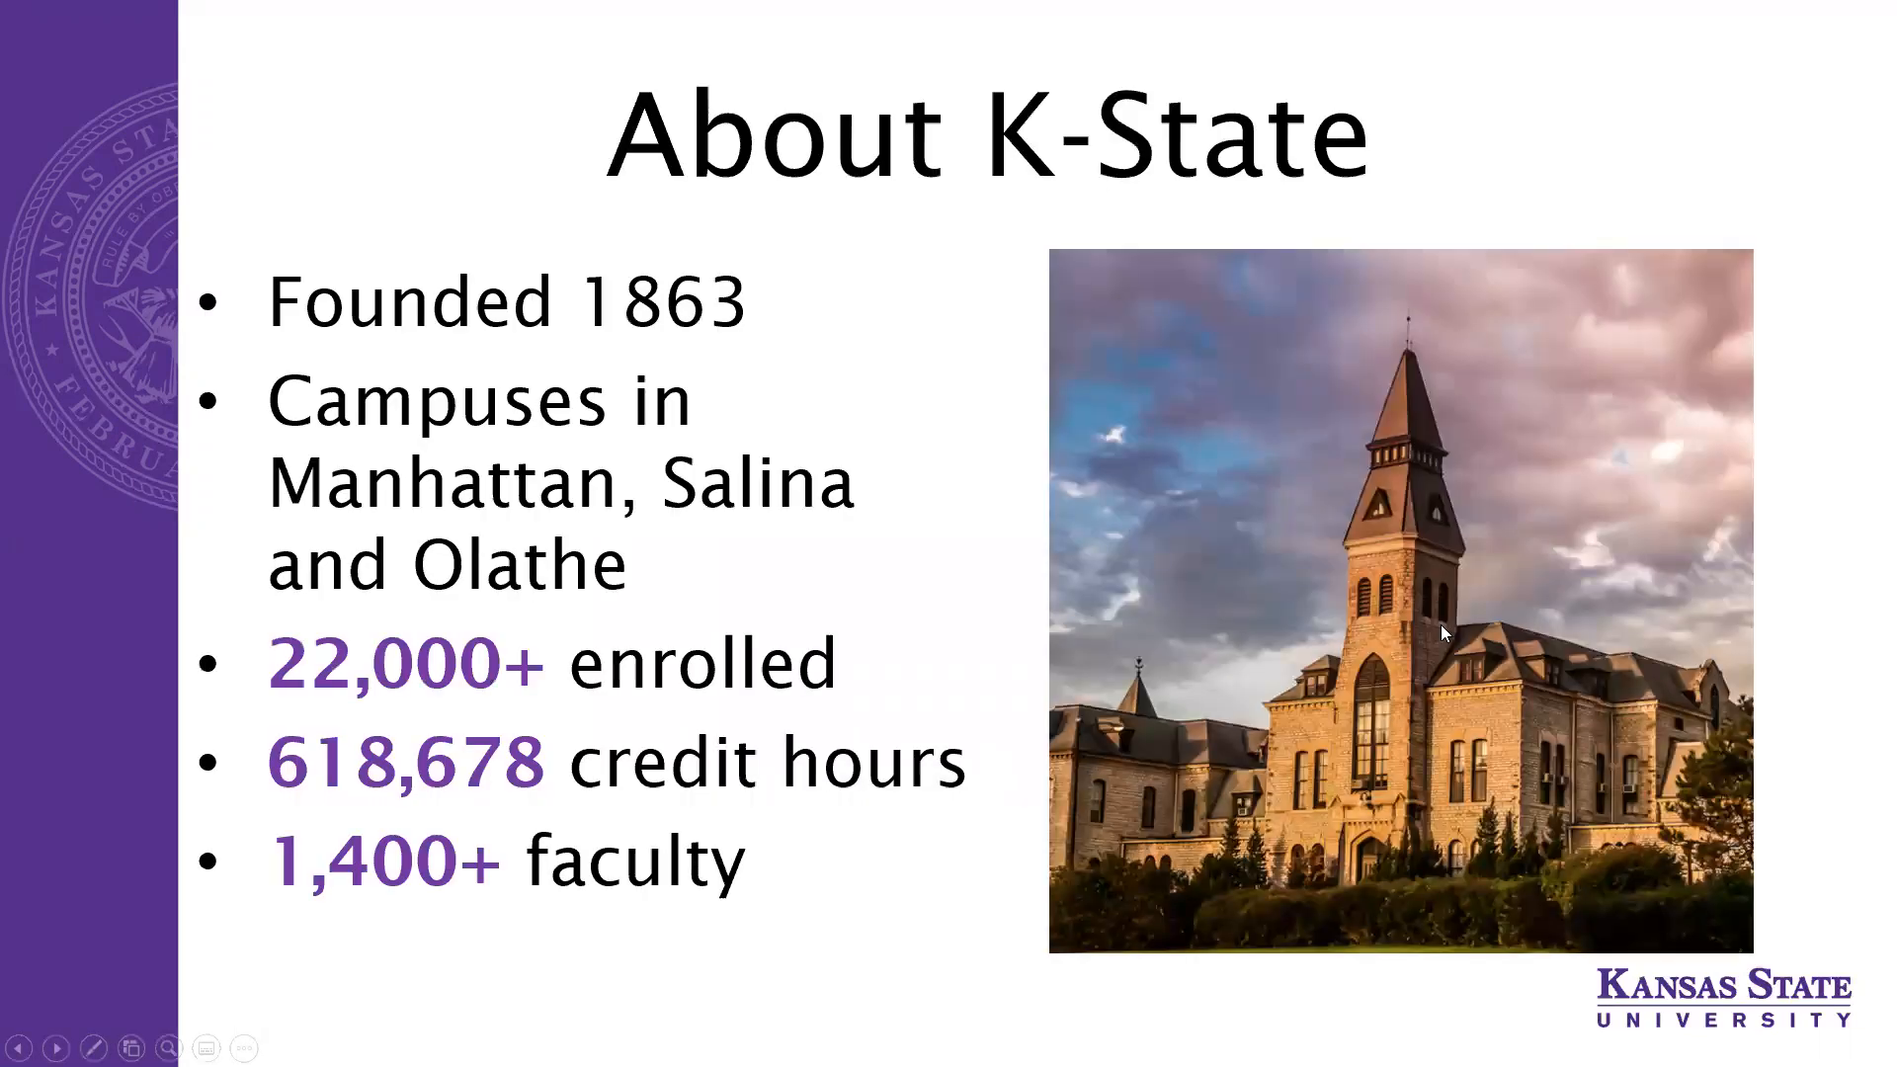
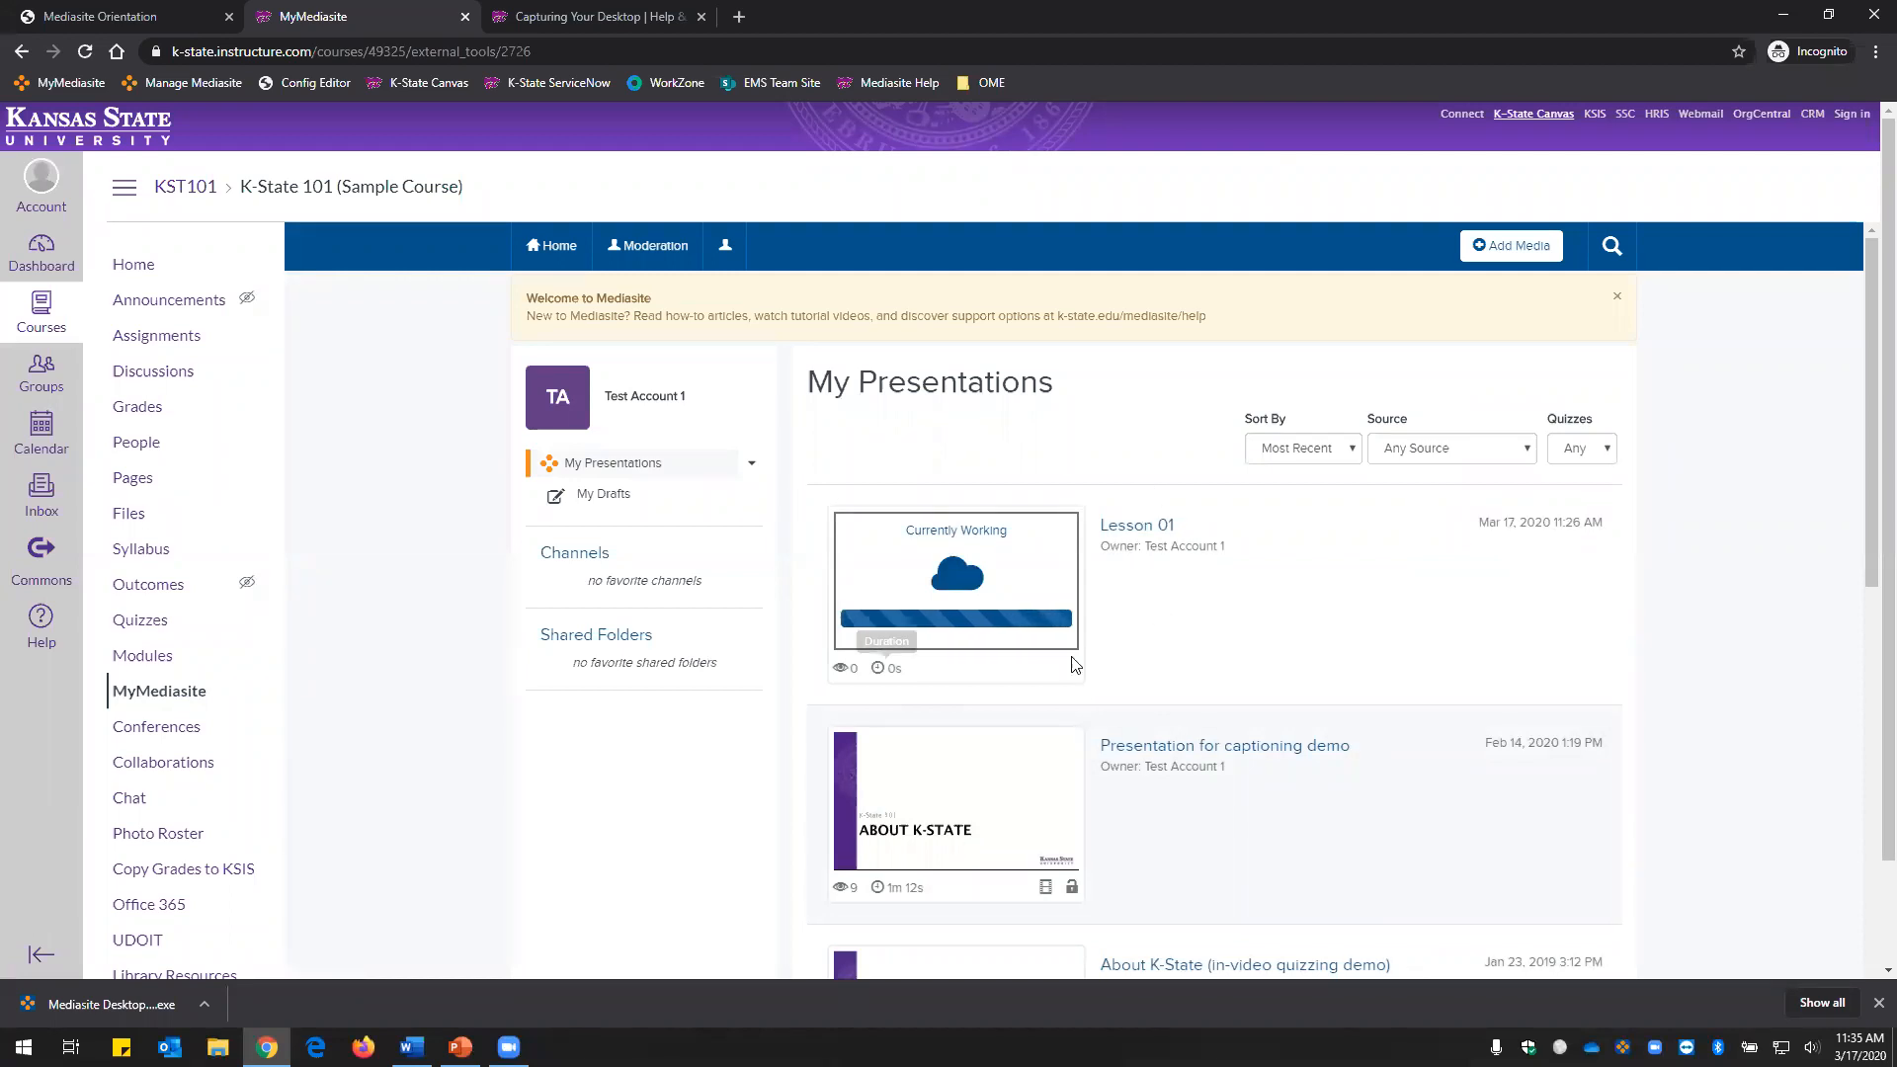
Open the Lesson 01 presentation's details and preview its recording briefly.
click(1159, 531)
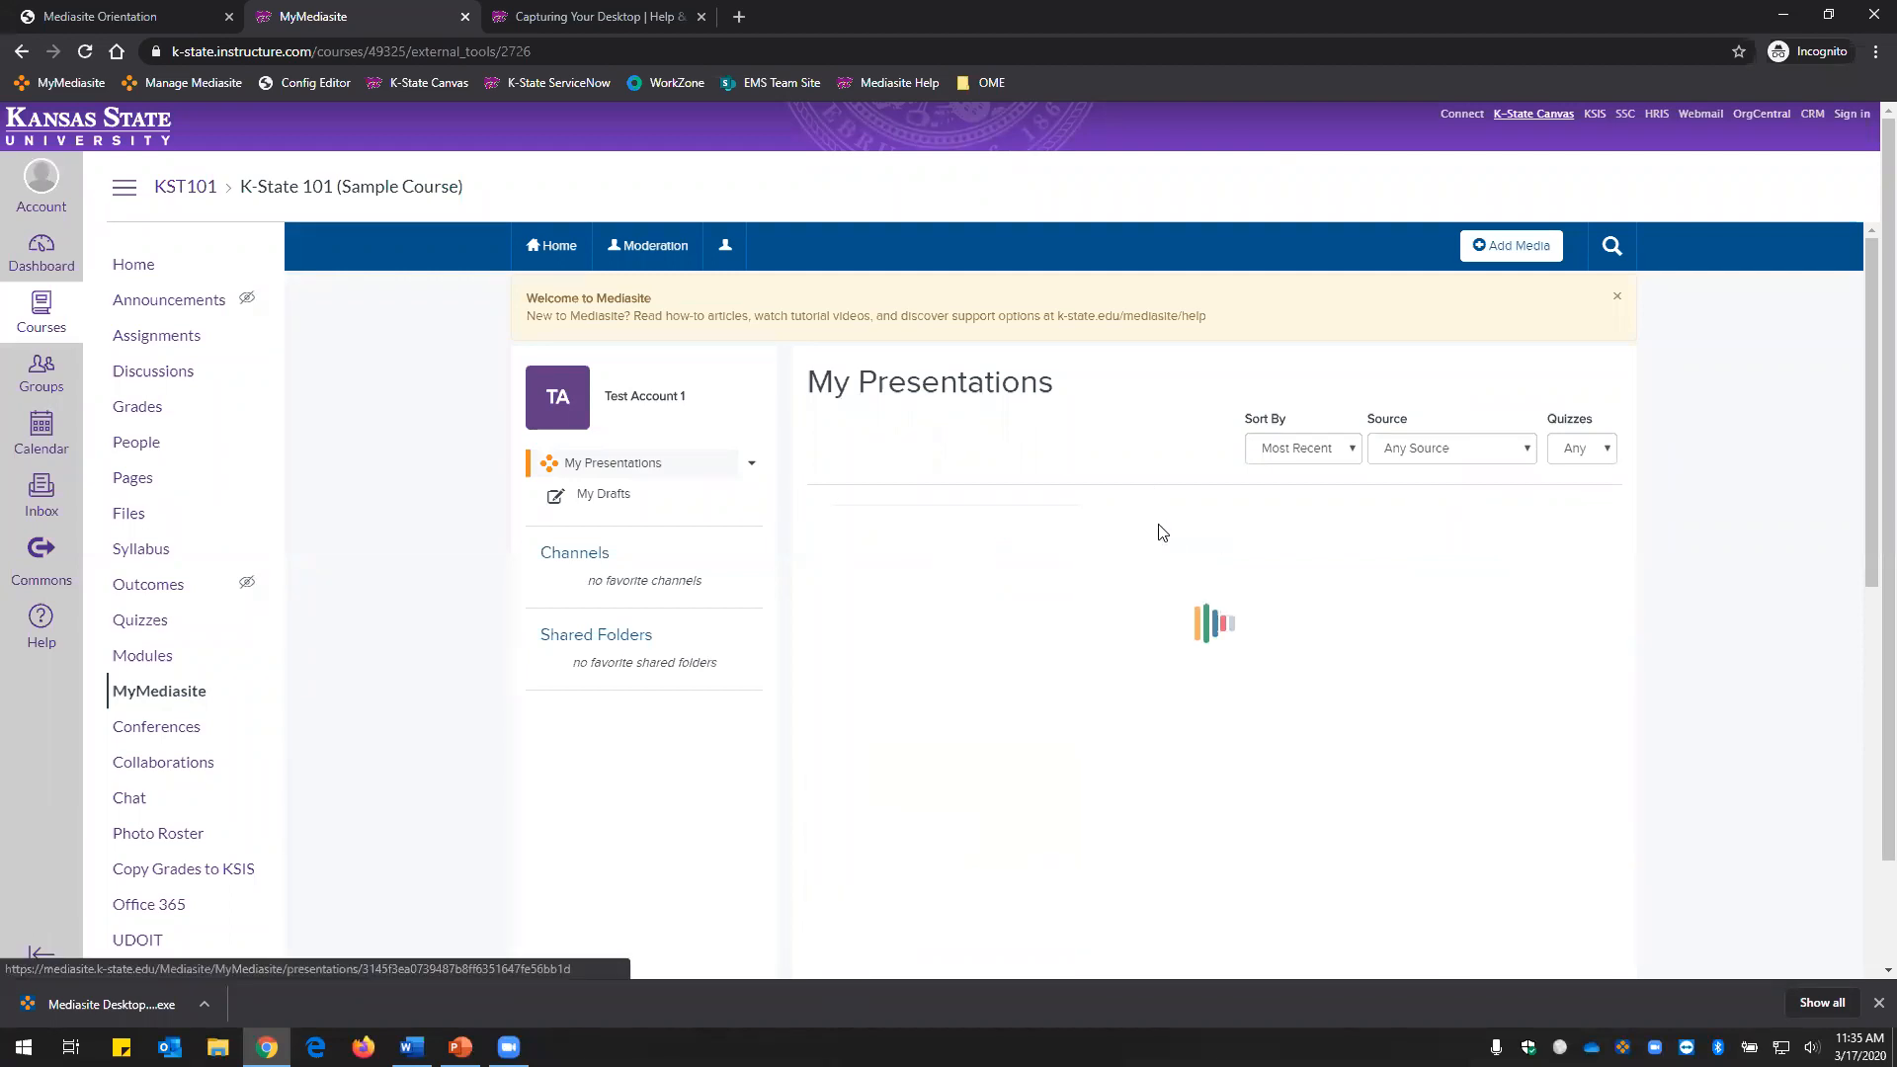
scroll(1222, 852, down, 3)
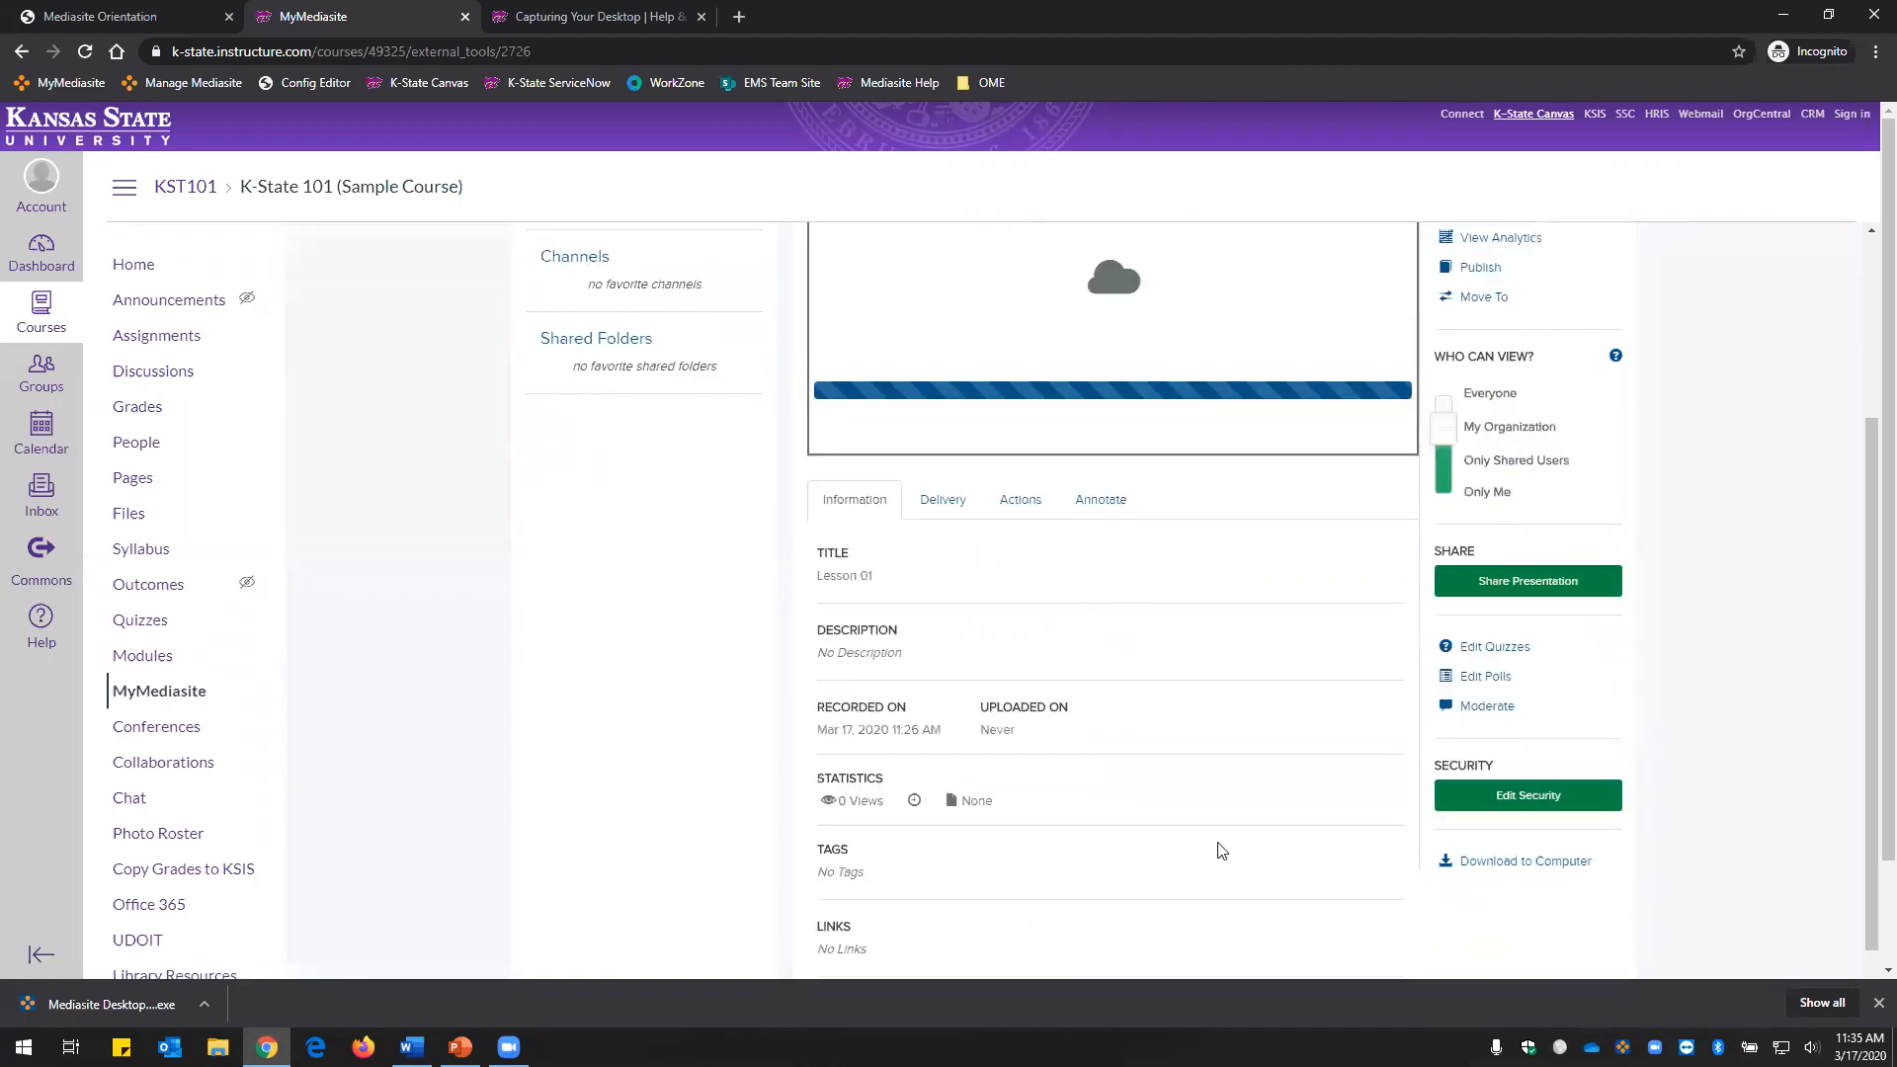
scroll(1222, 849, down, 2)
scroll(1225, 844, up, 2)
scroll(1225, 839, up, 2)
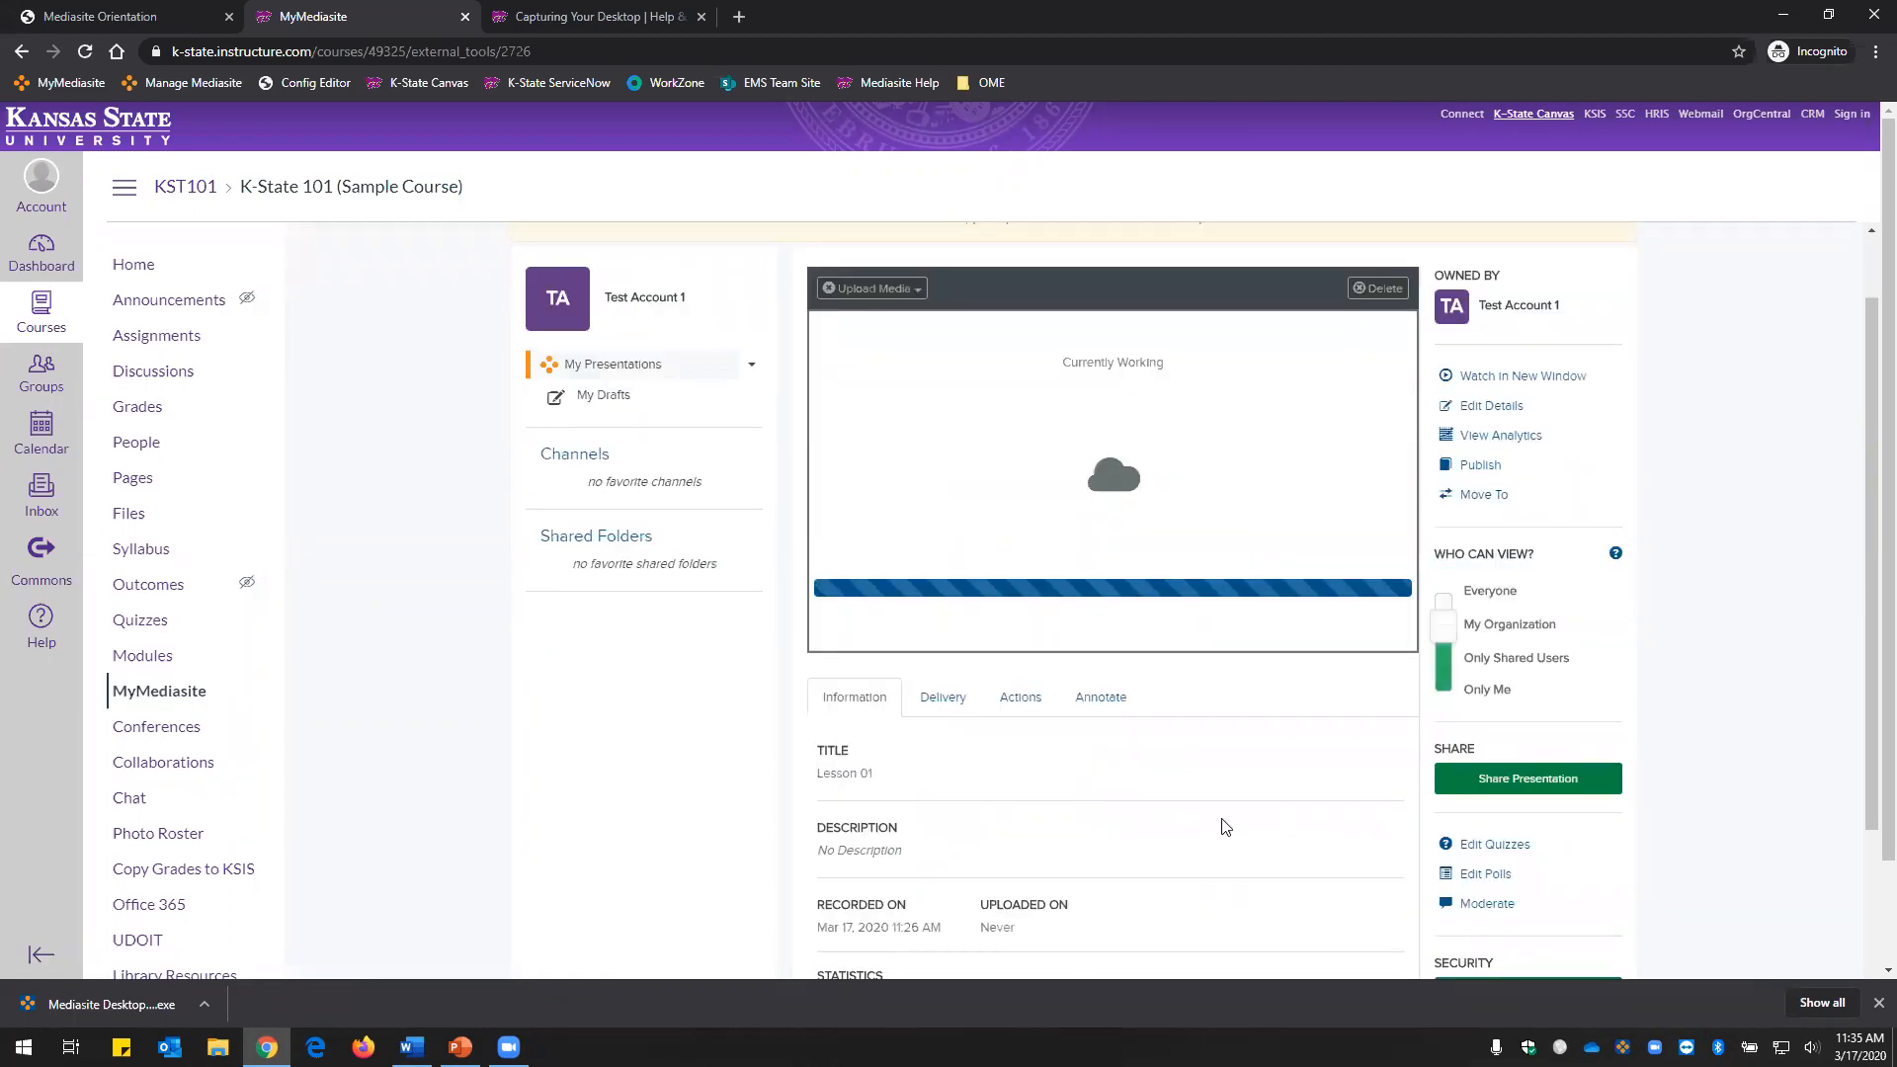
scroll(1265, 785, up, 1)
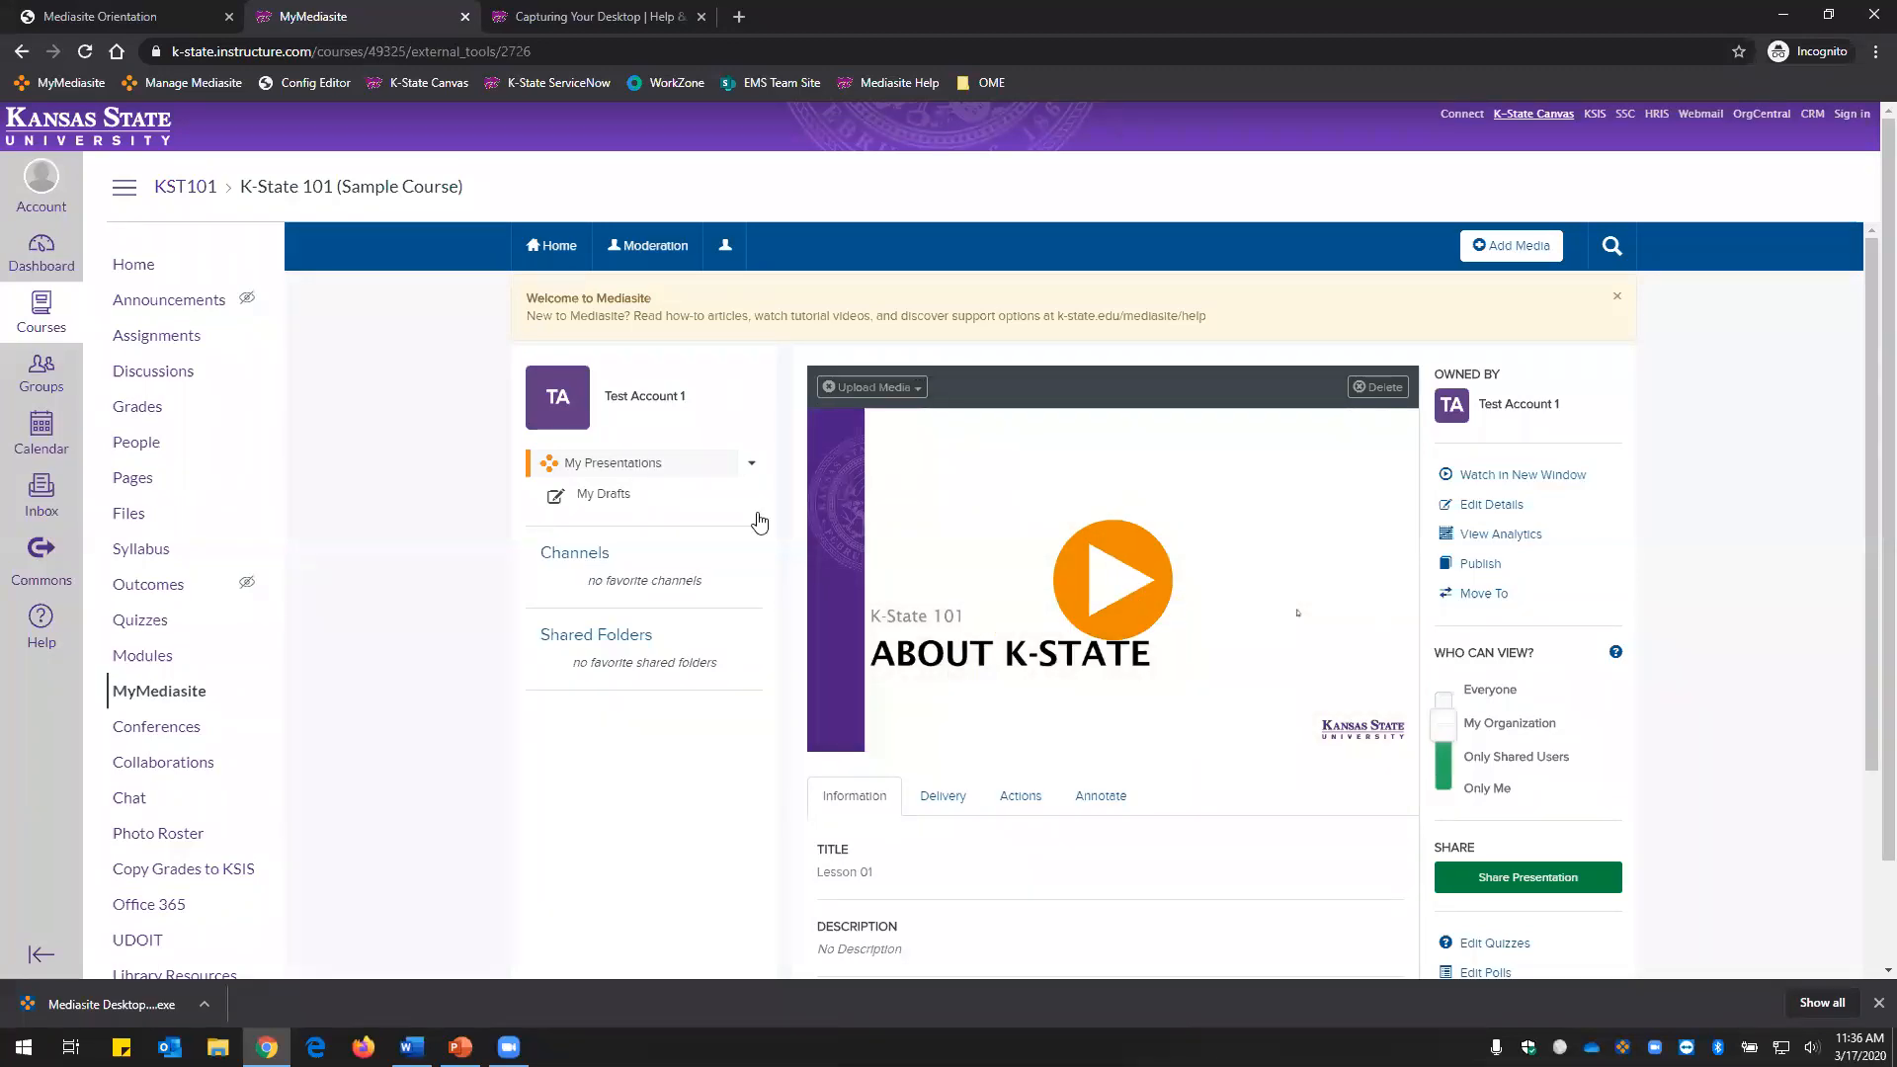
click(1130, 602)
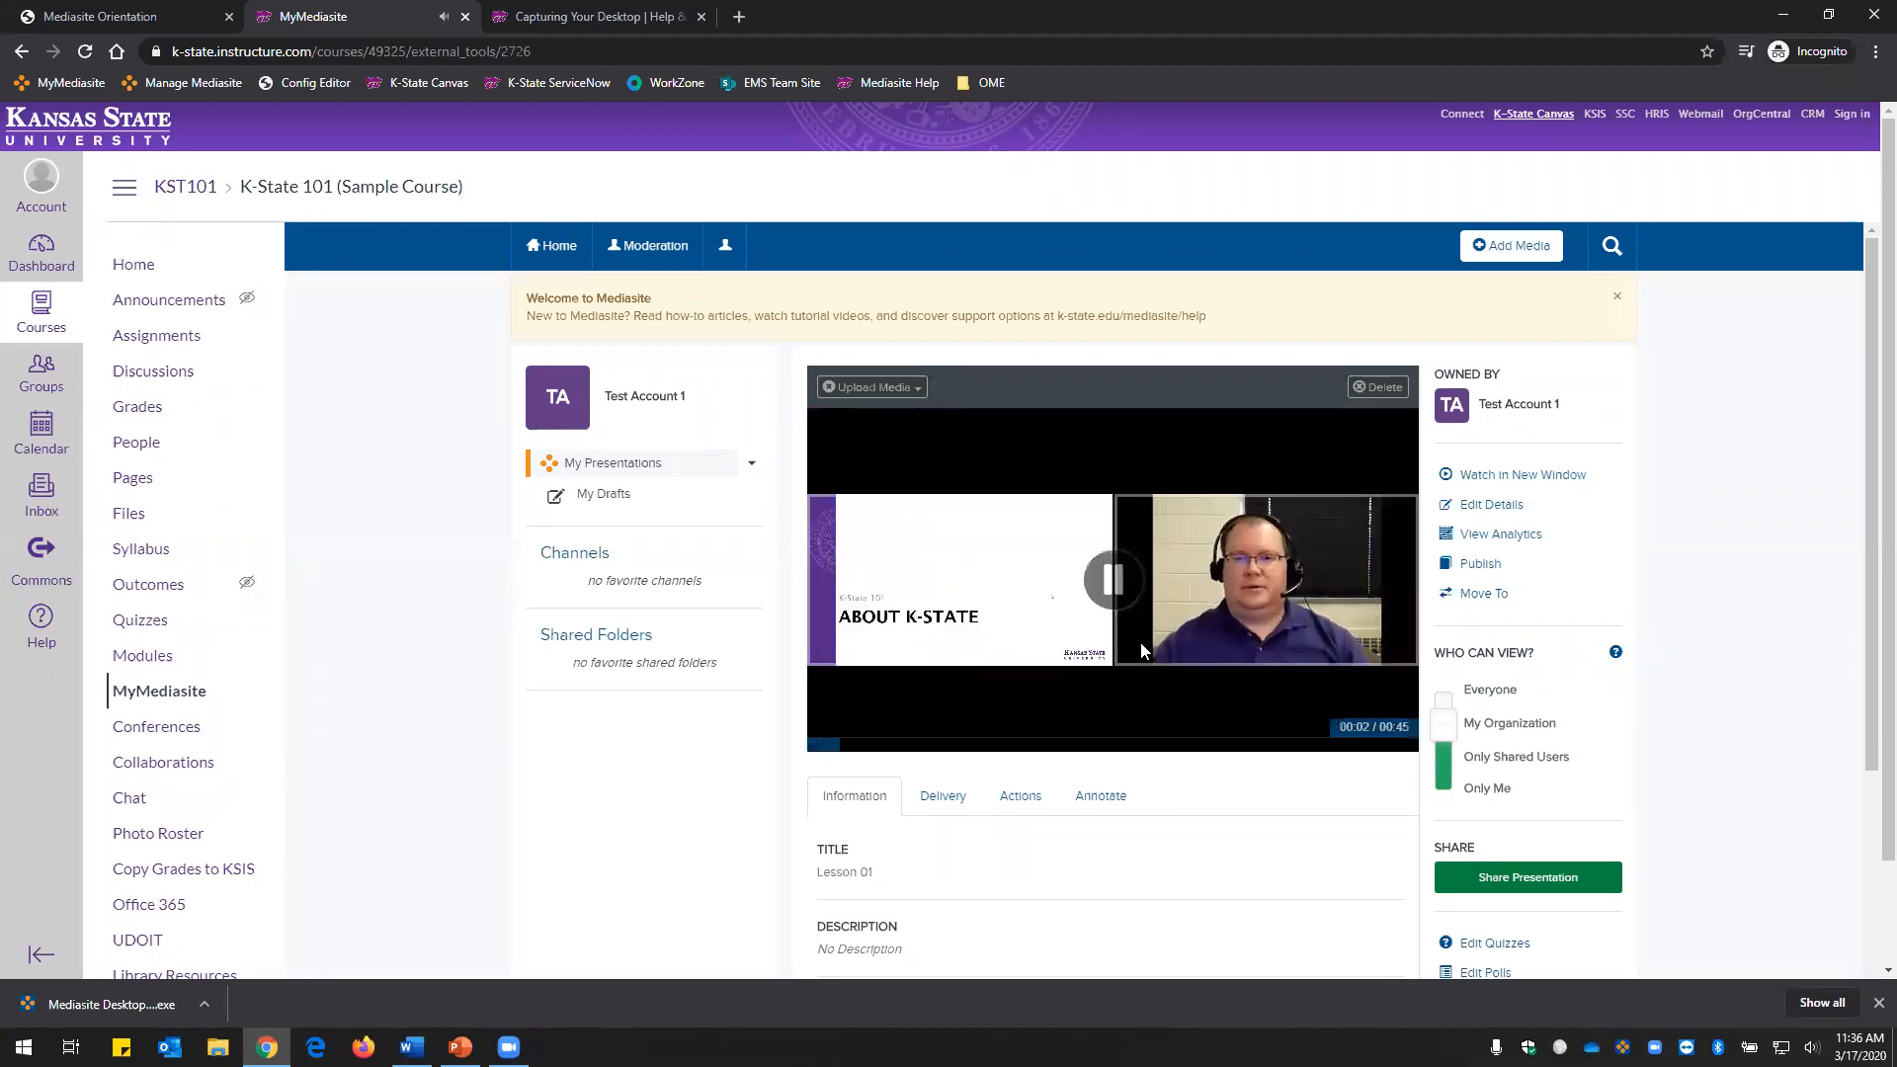
click(1239, 678)
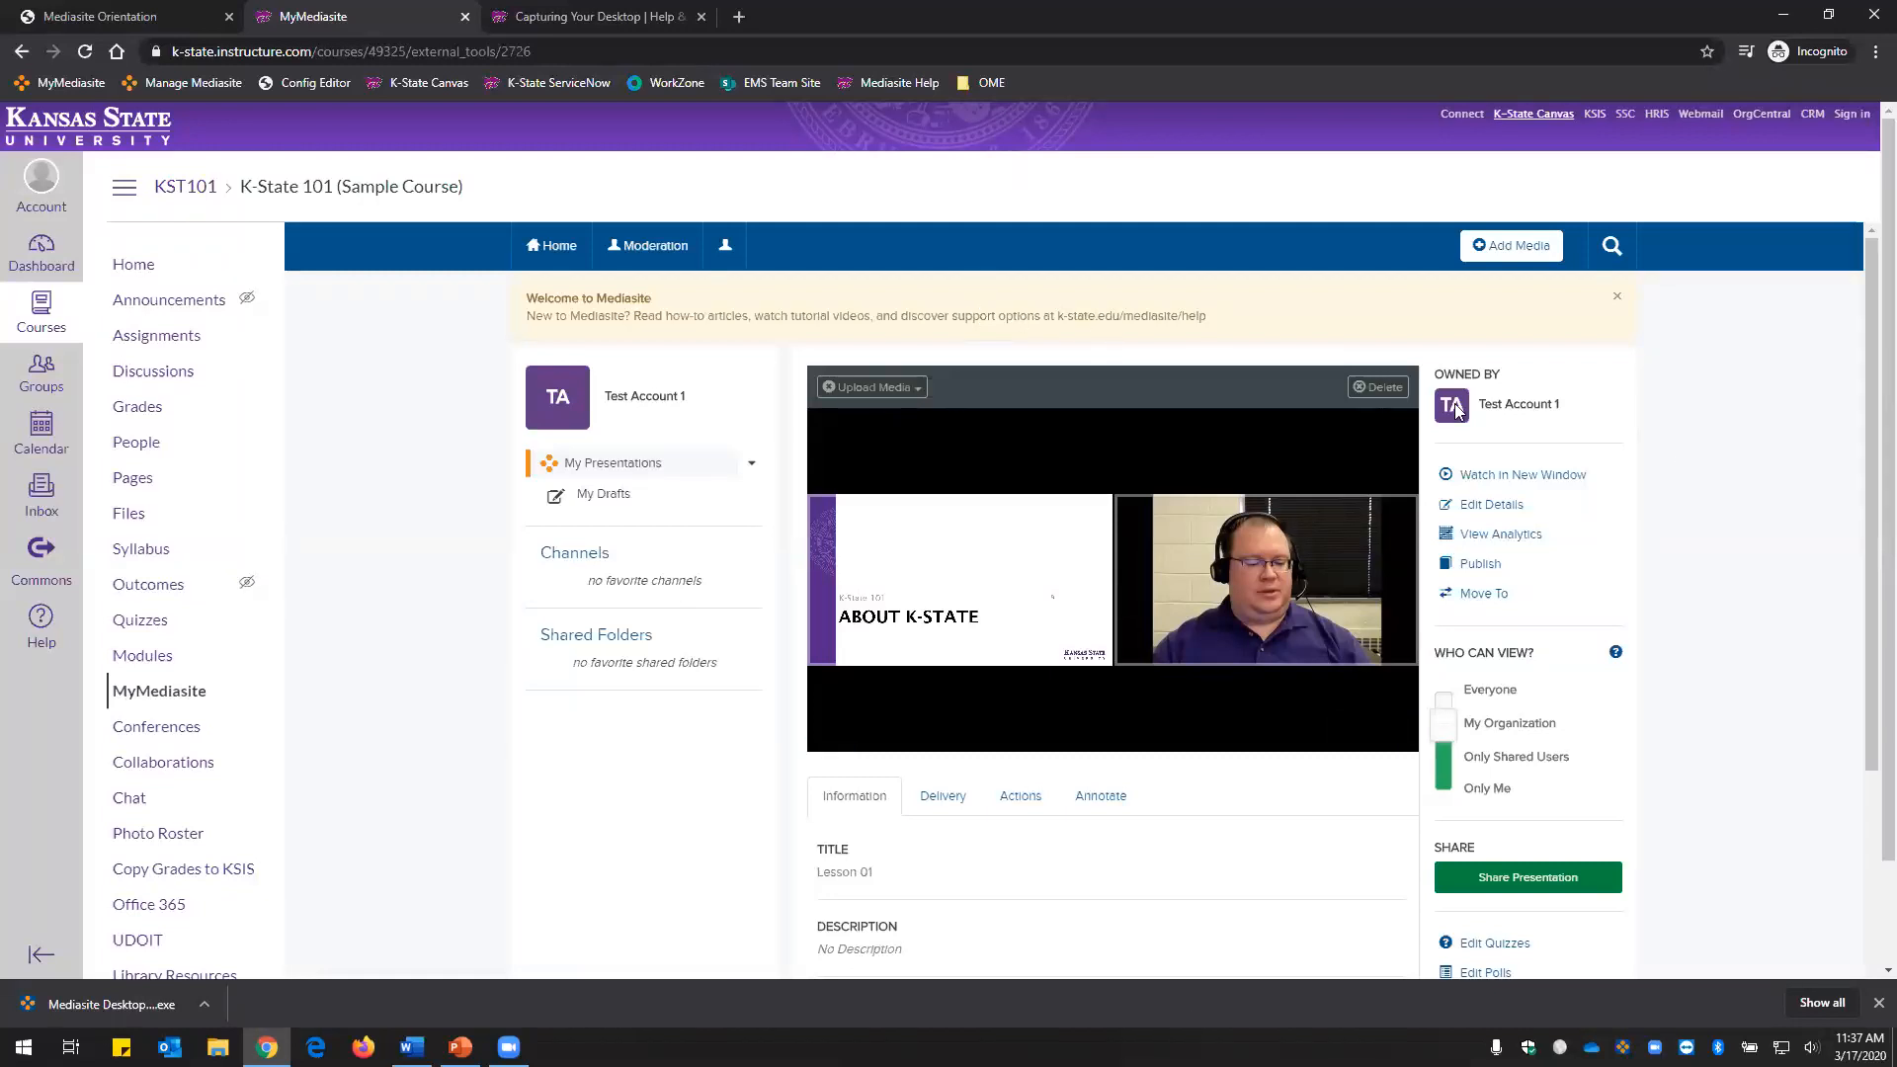
Edit the Lesson 01 presentation to set its visibility to Viewable, and save the change.
click(1496, 512)
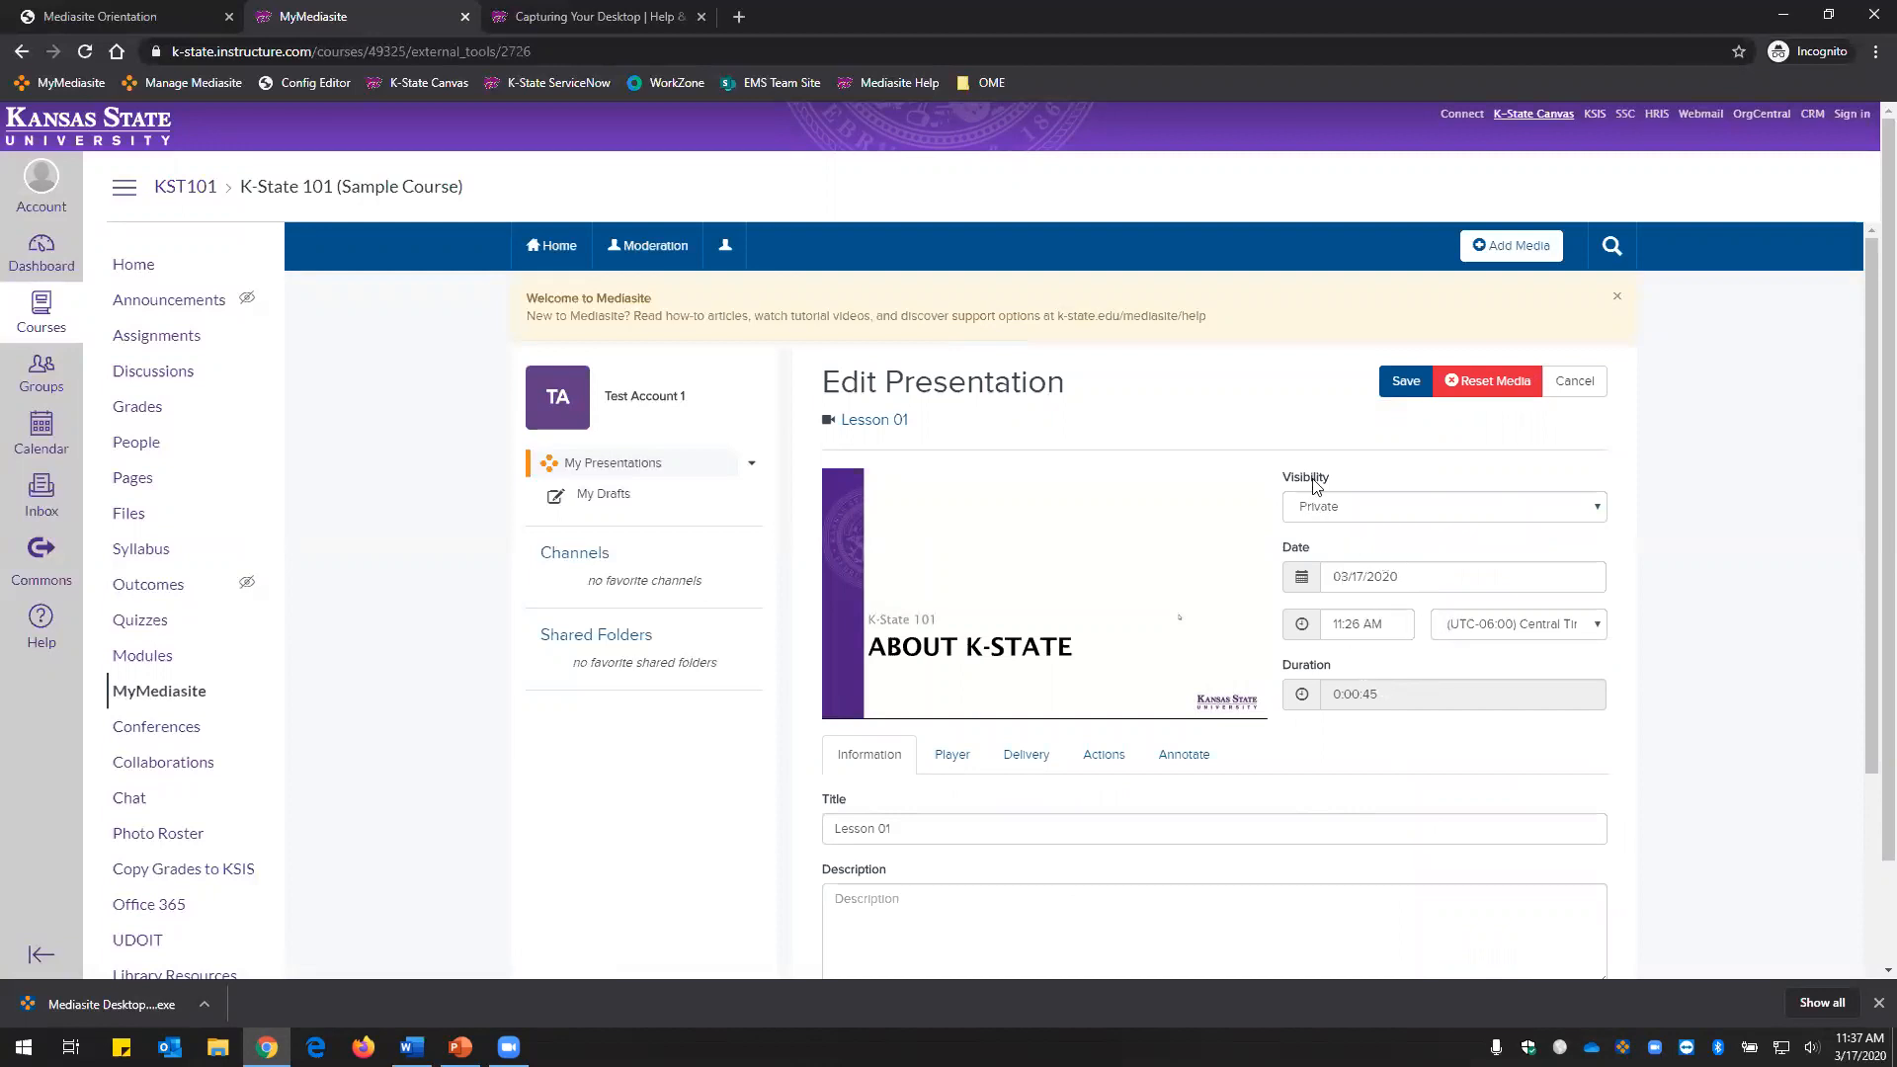
click(1324, 506)
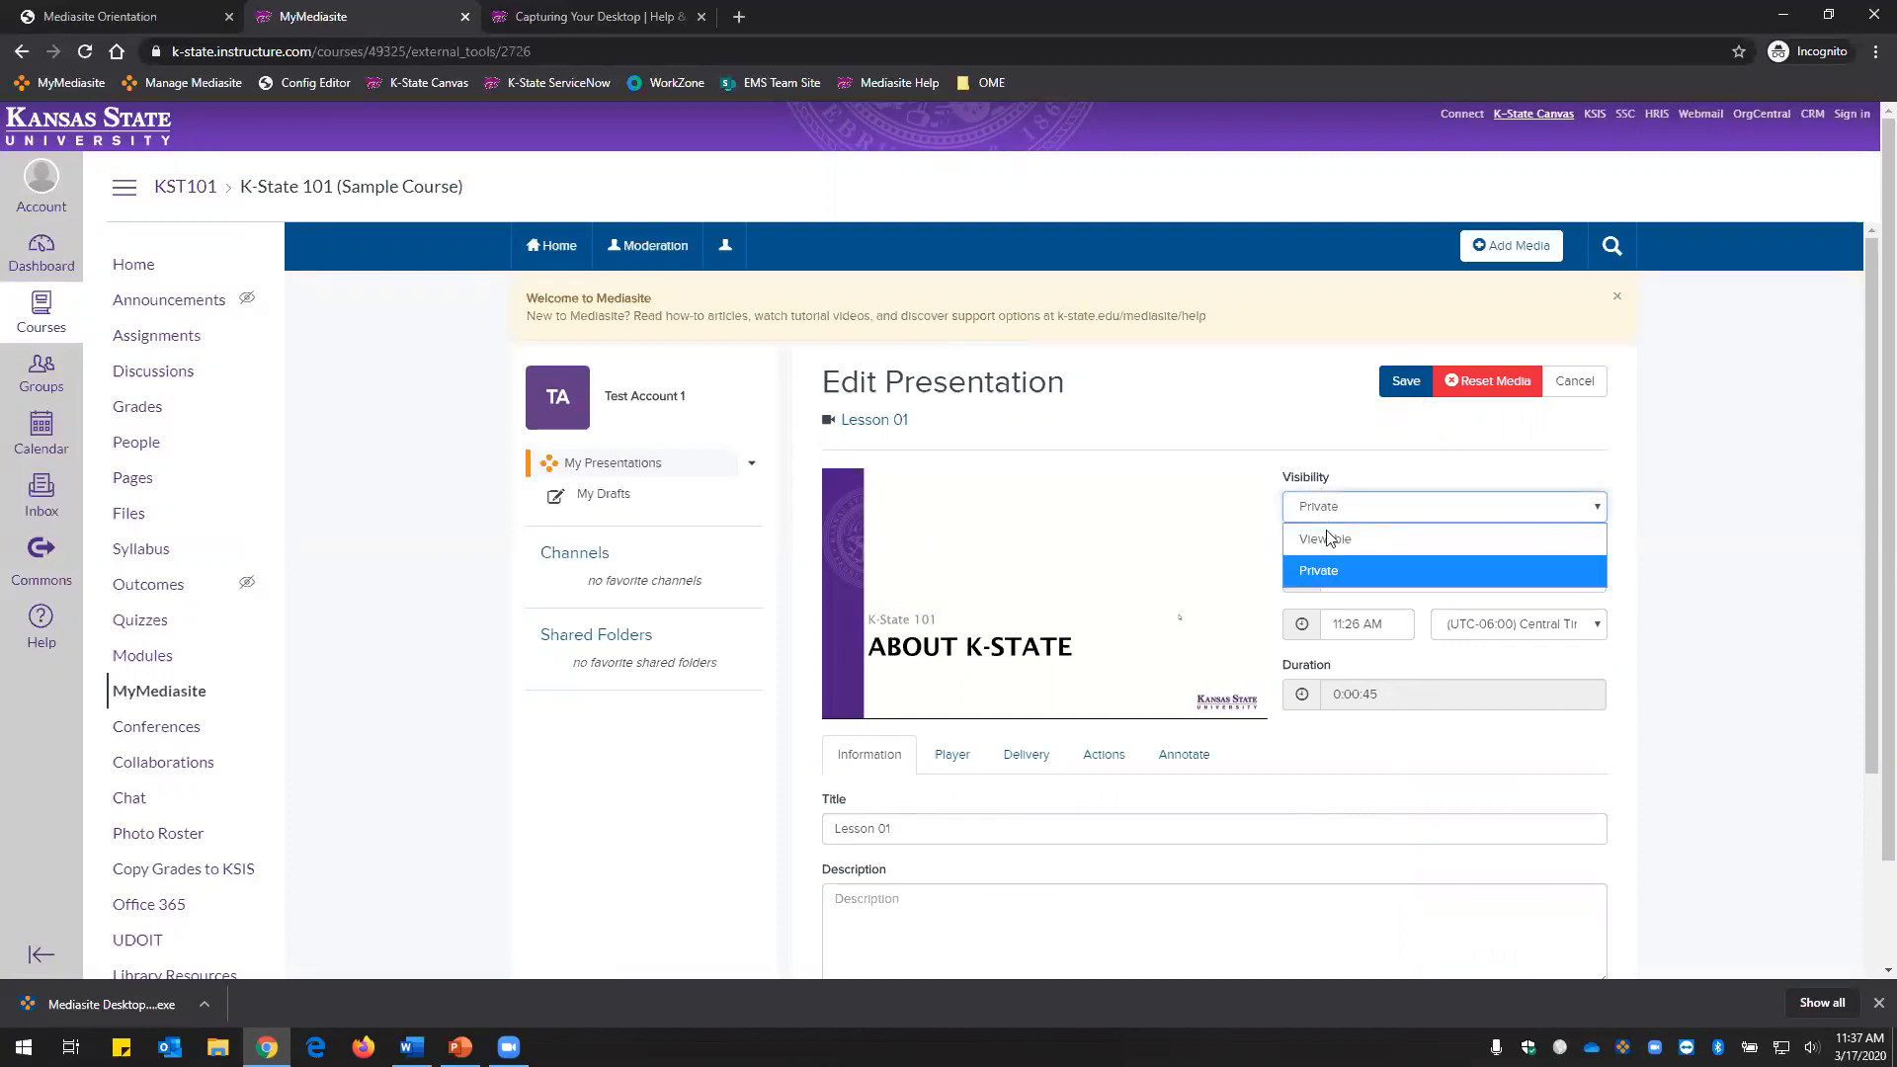
click(1324, 539)
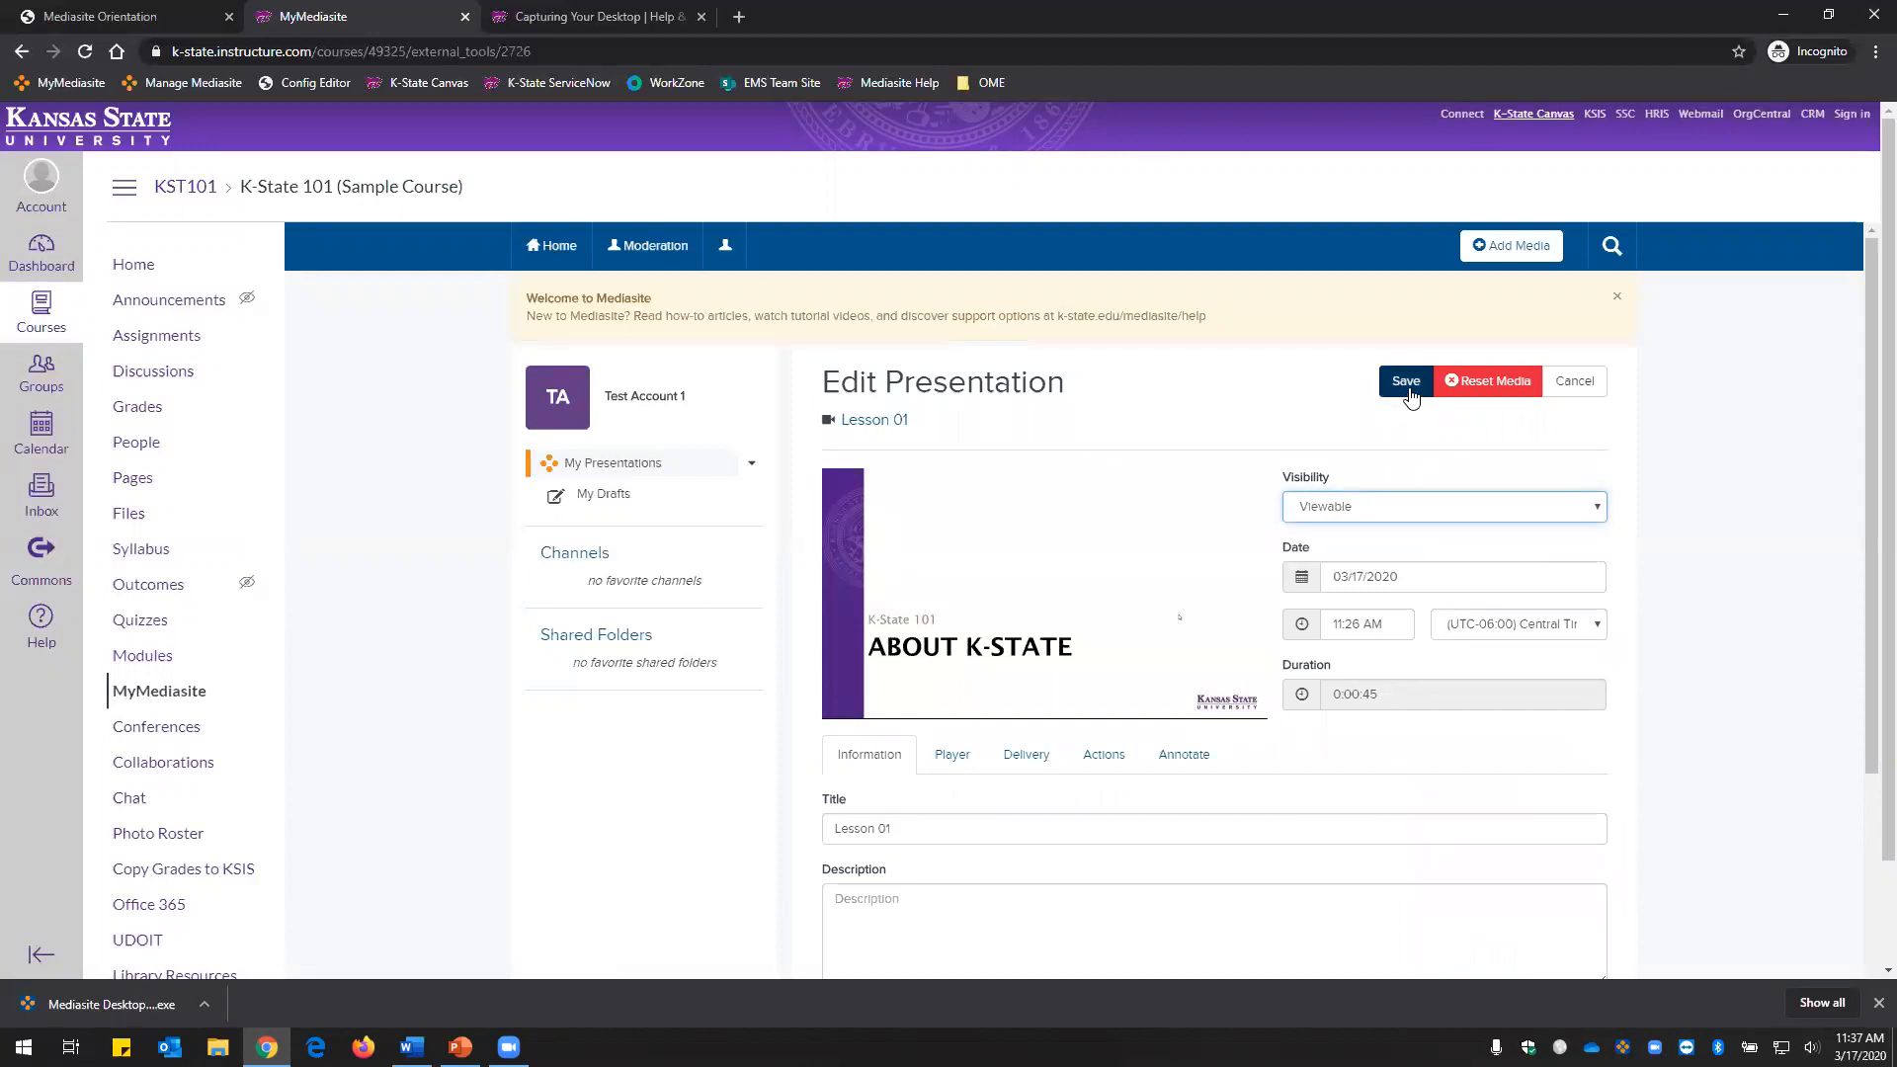
click(1407, 385)
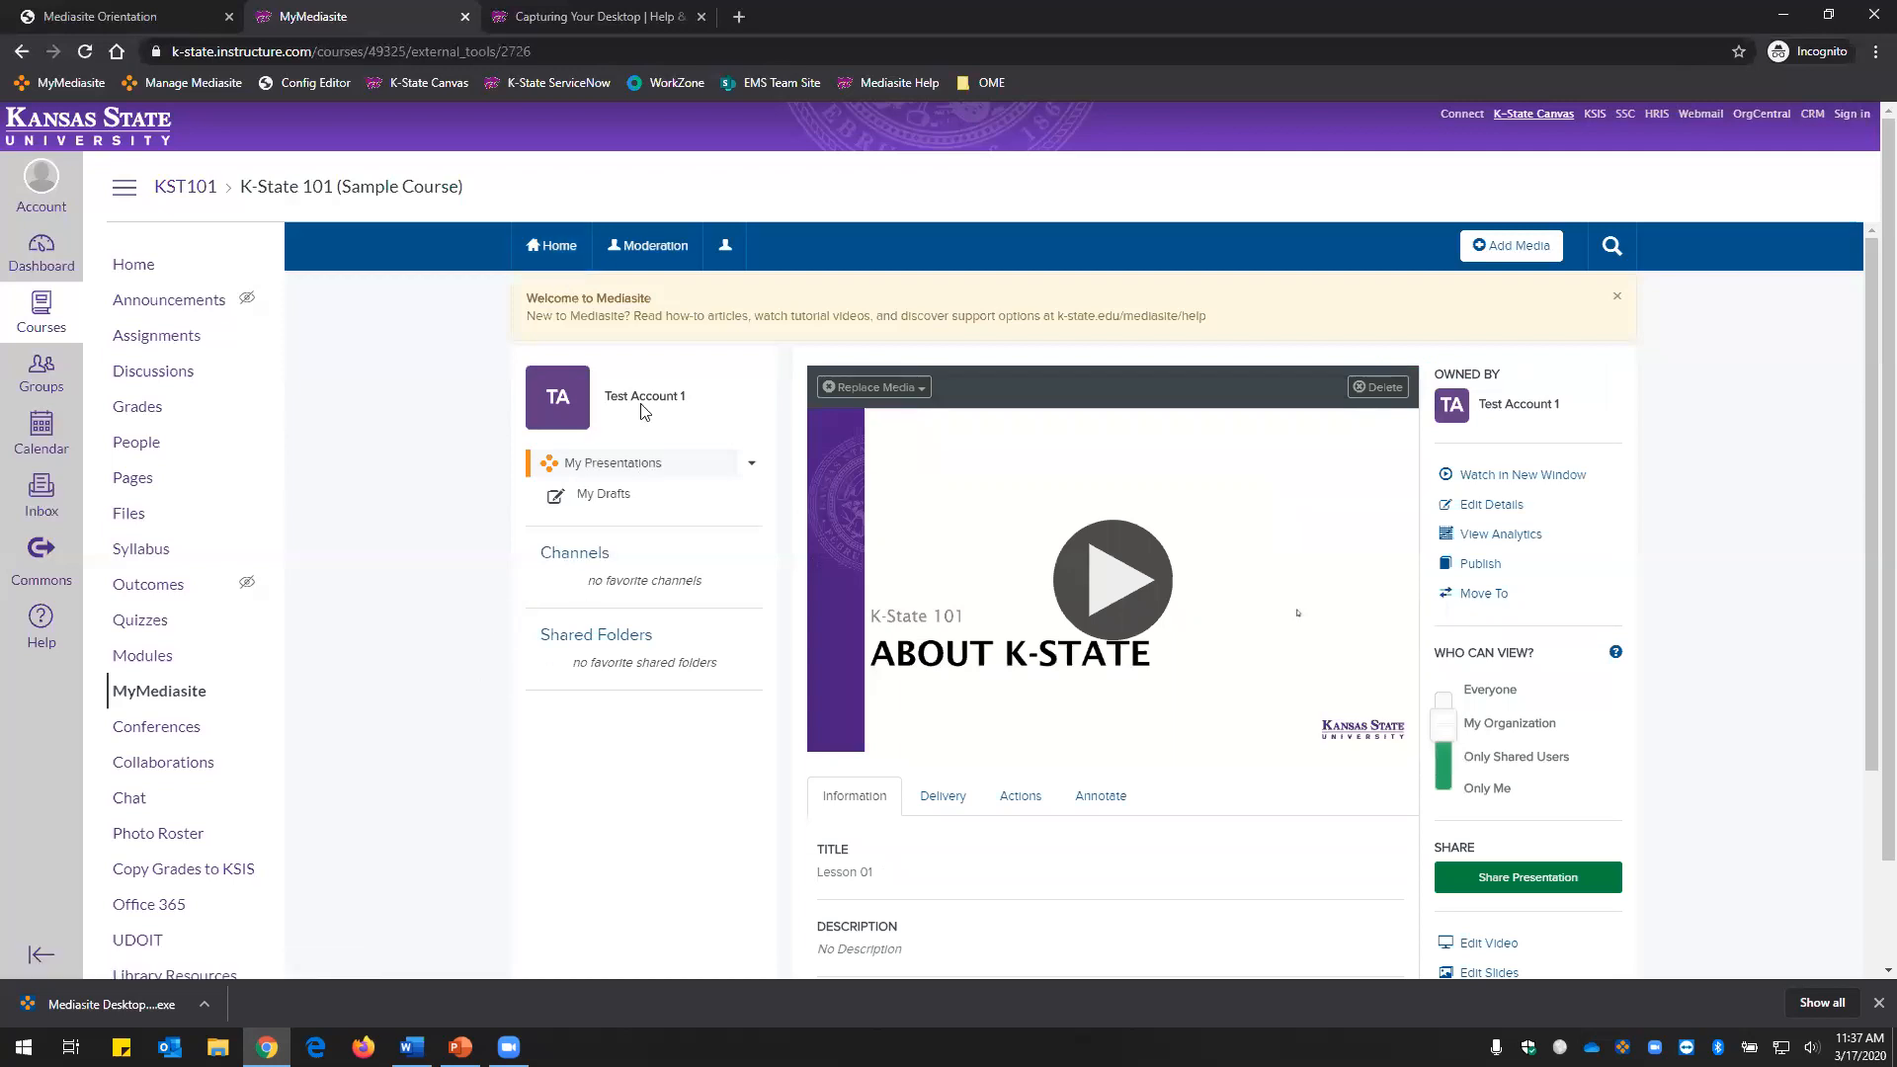
Open the KST 101 channel and check the visibility status of Lesson 01 in it.
click(608, 561)
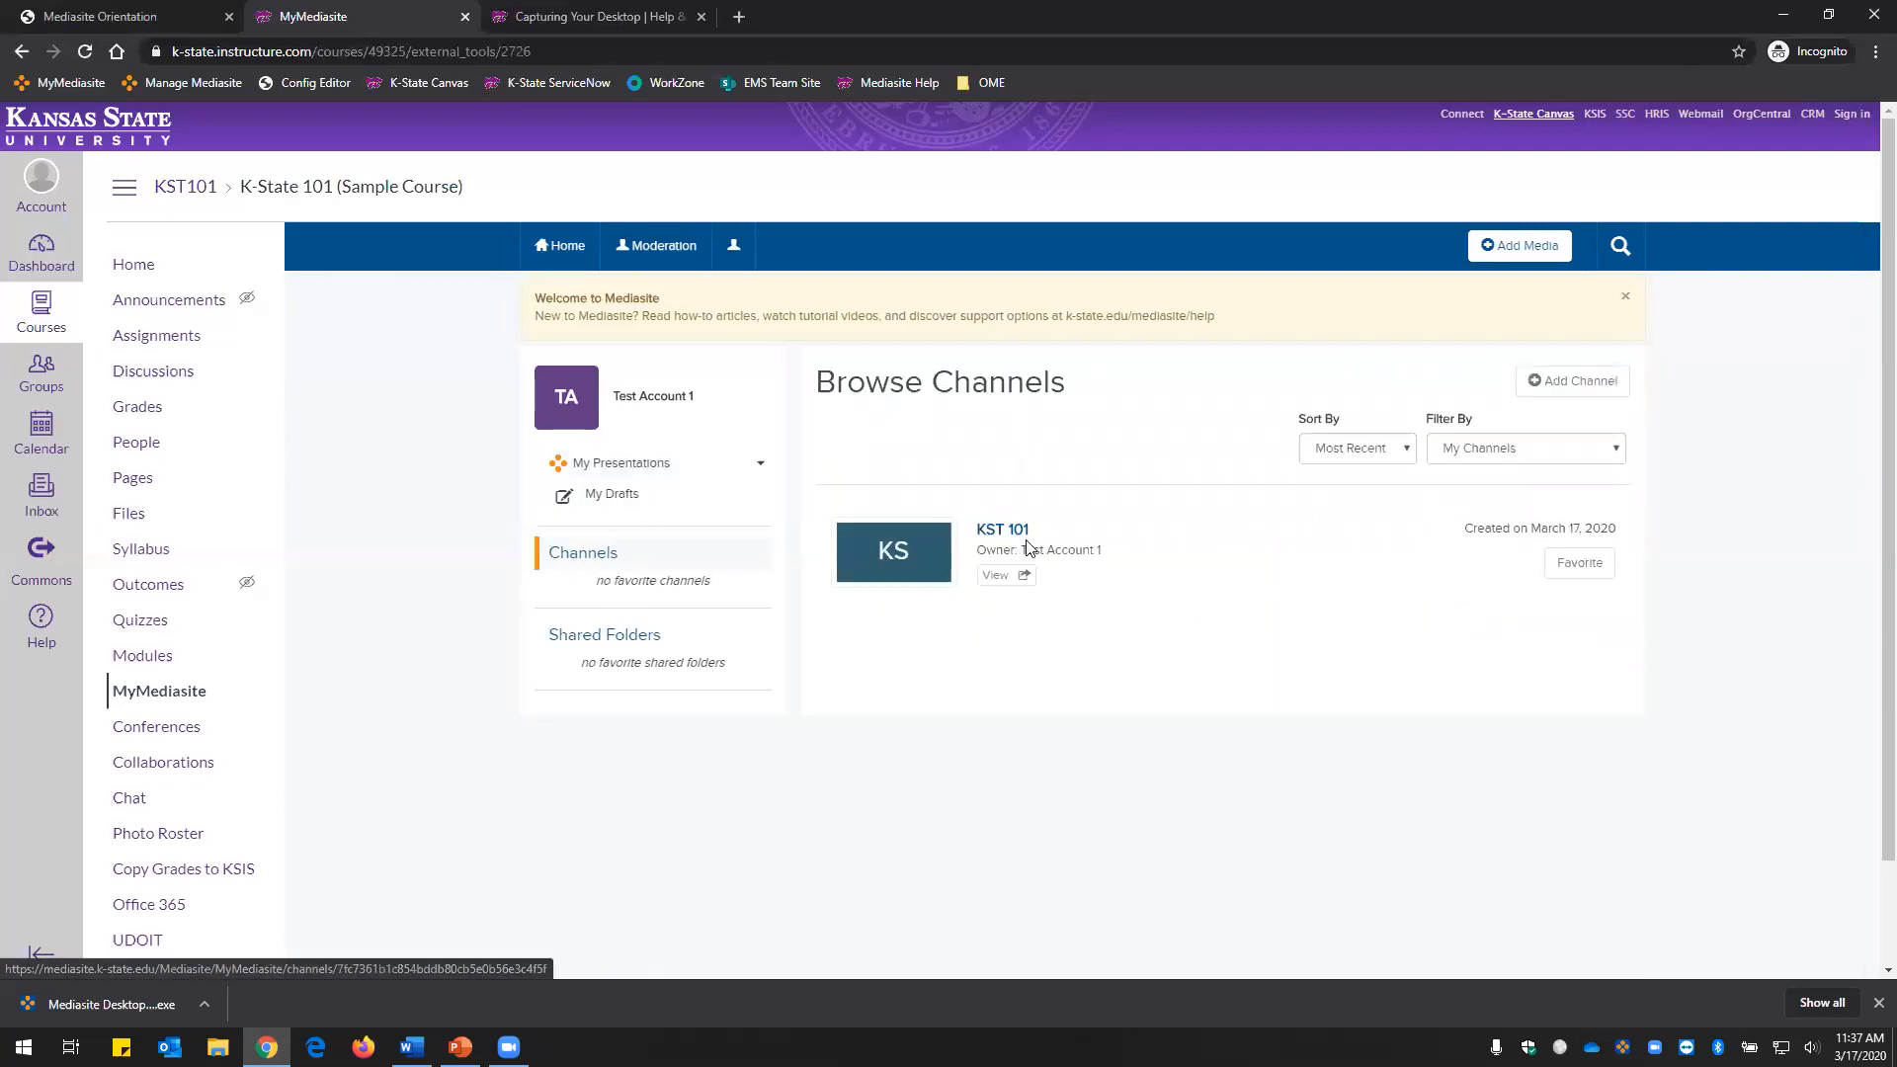
click(1016, 539)
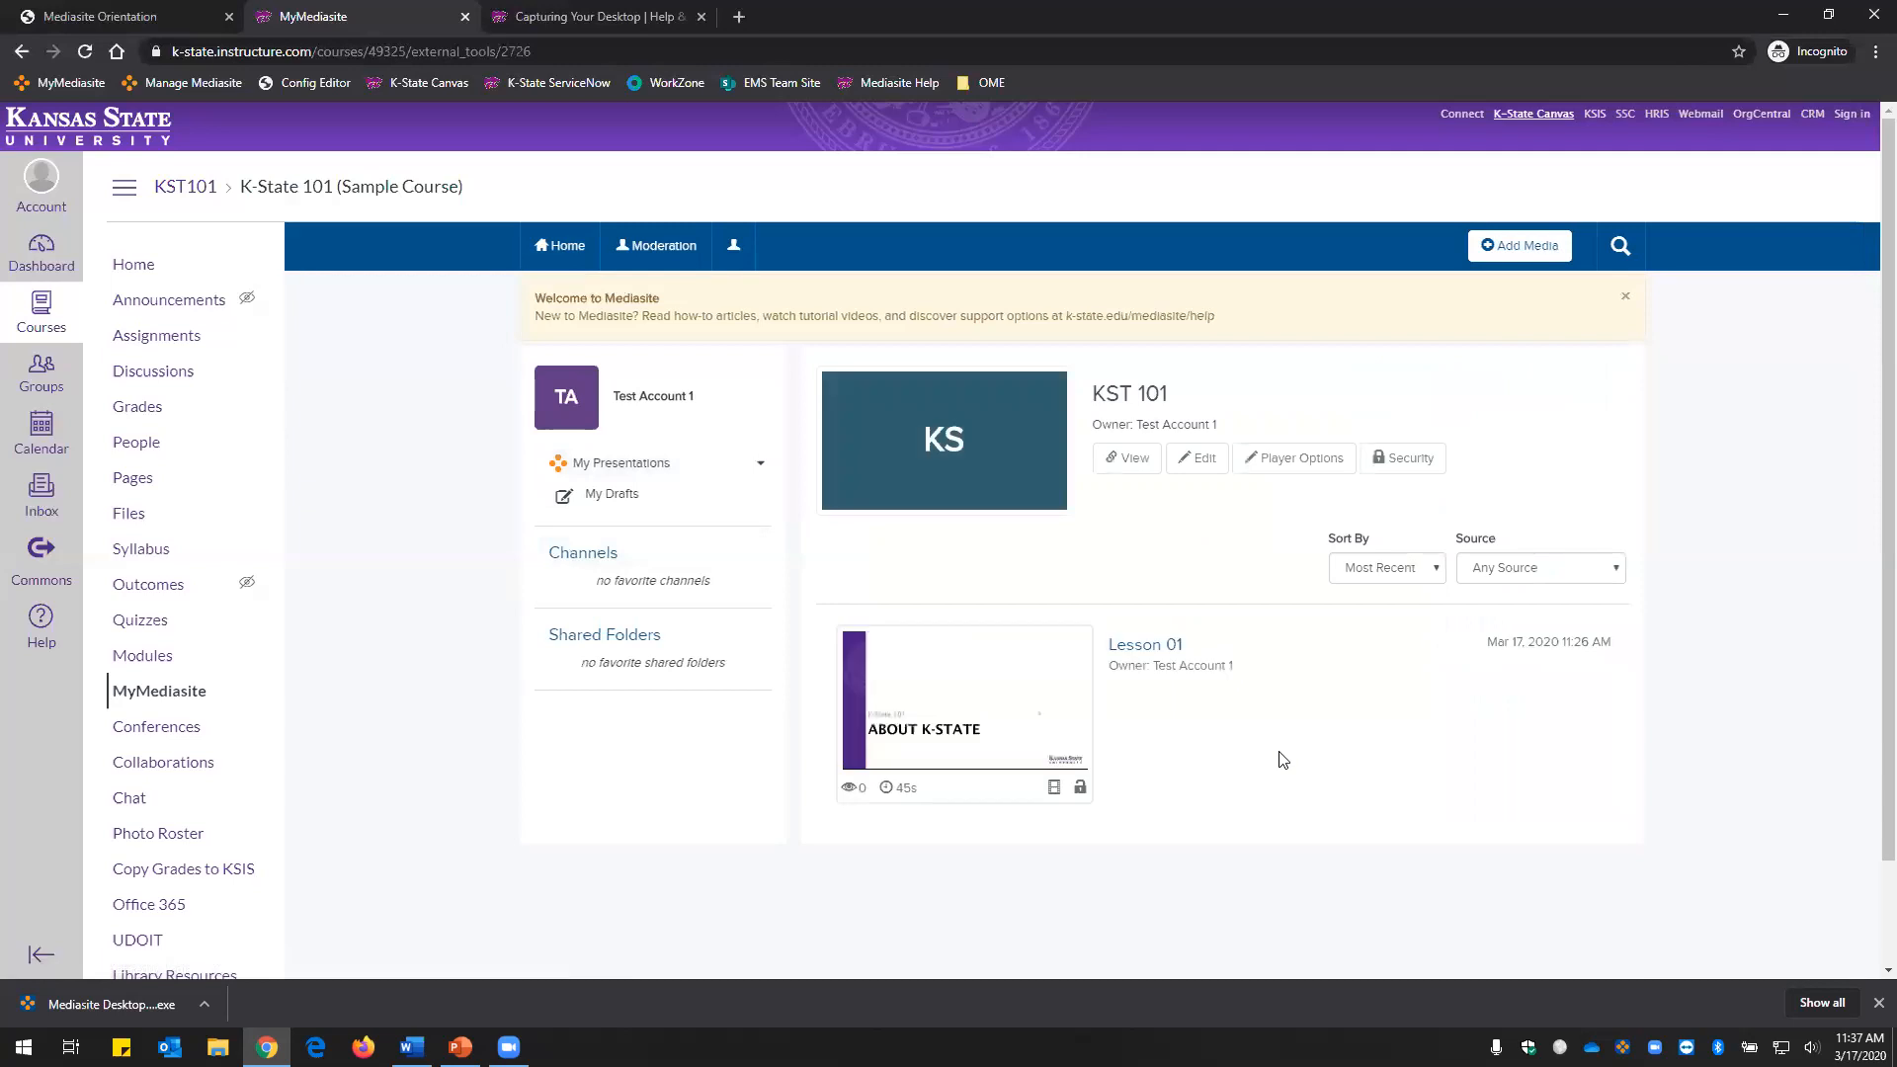
click(1081, 790)
click(1080, 790)
Open the Mediasite Videos page in the My Recordings module and play Lesson 01 from the embedded channel.
click(152, 668)
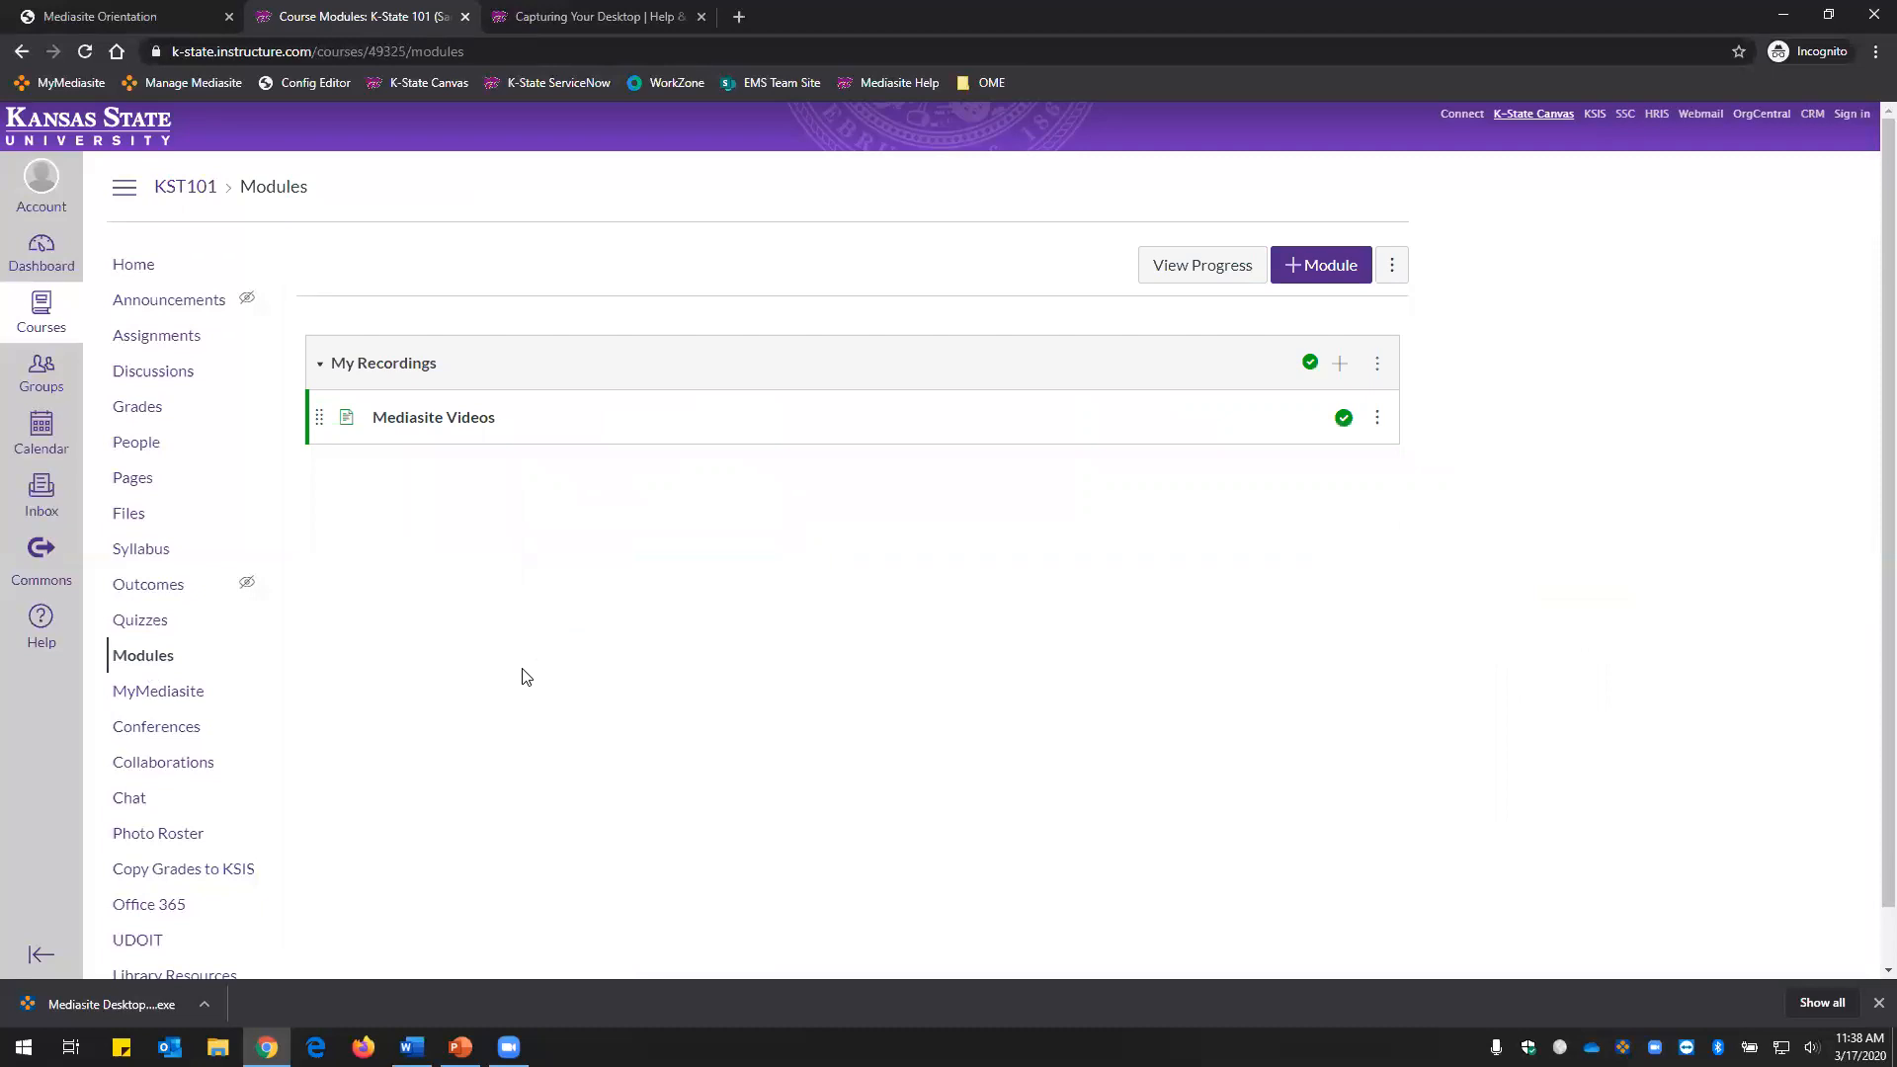
click(434, 429)
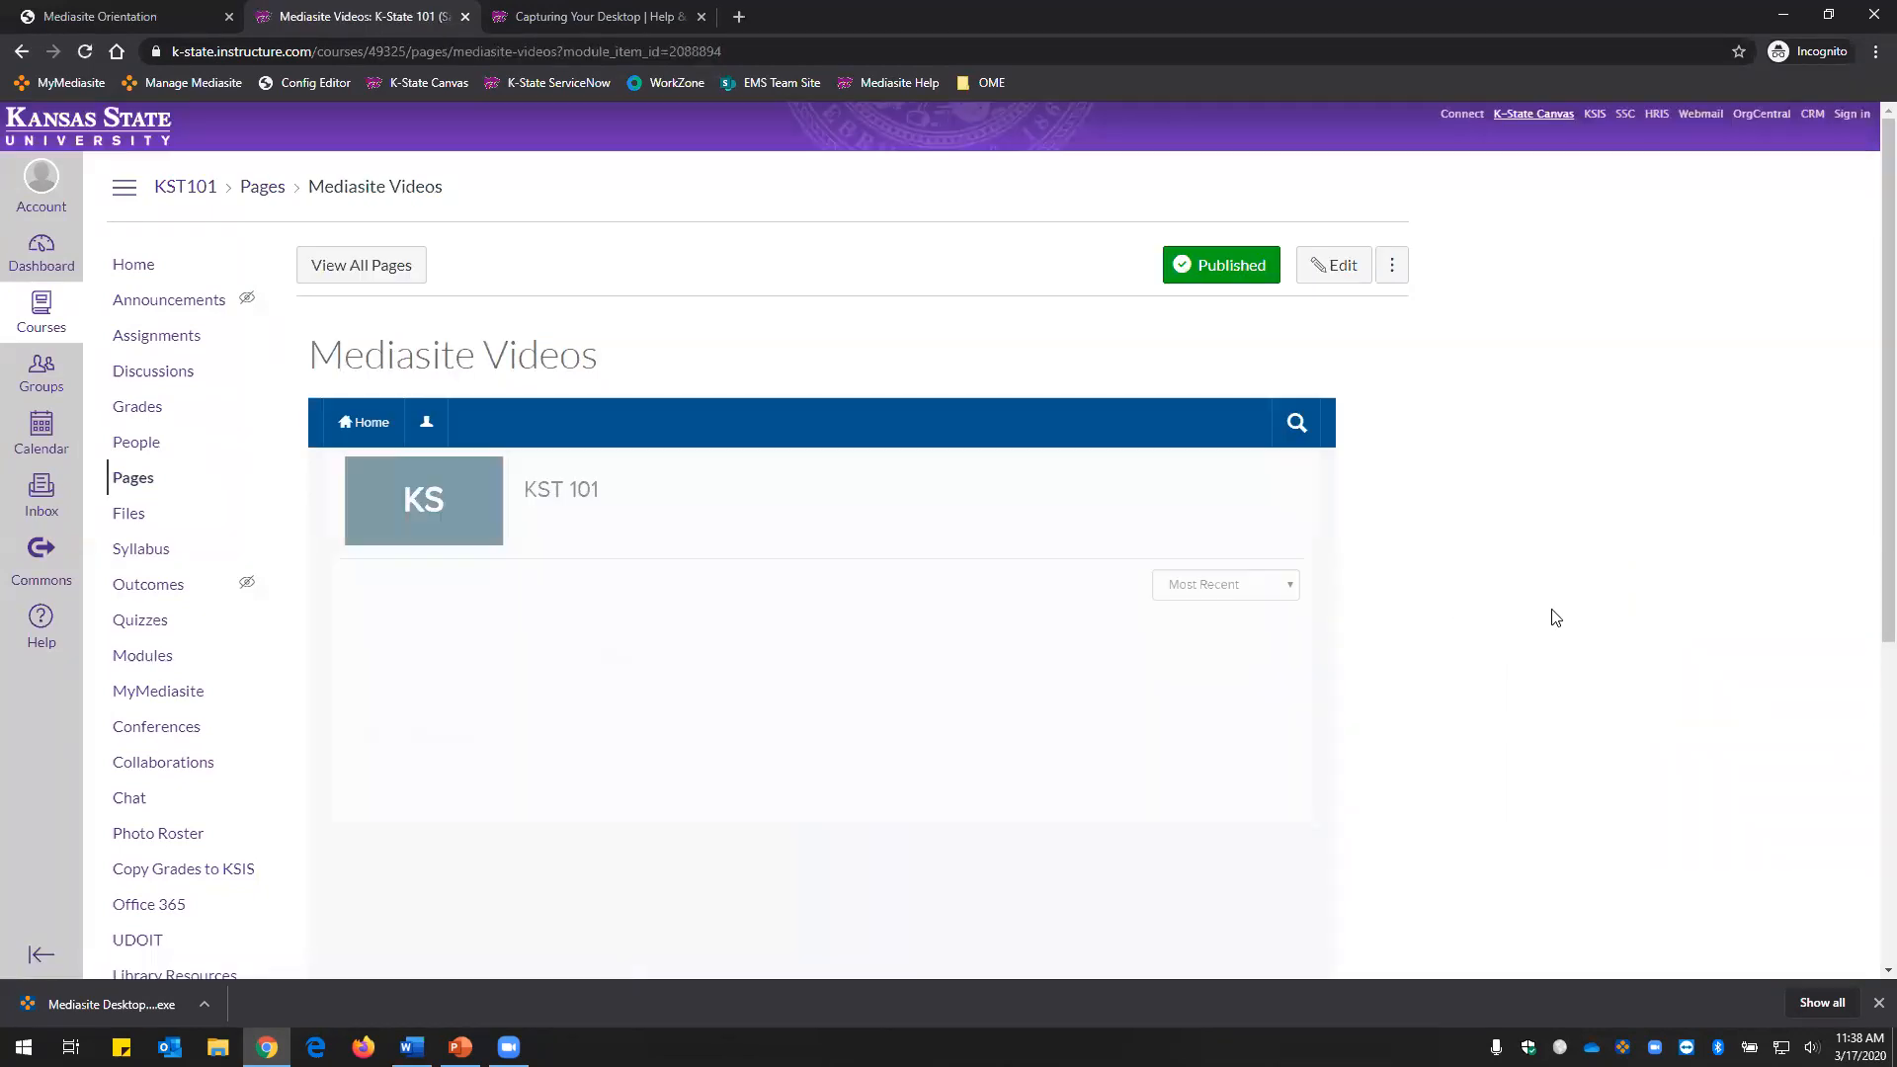
scroll(1581, 677, down, 2)
scroll(1579, 676, up, 1)
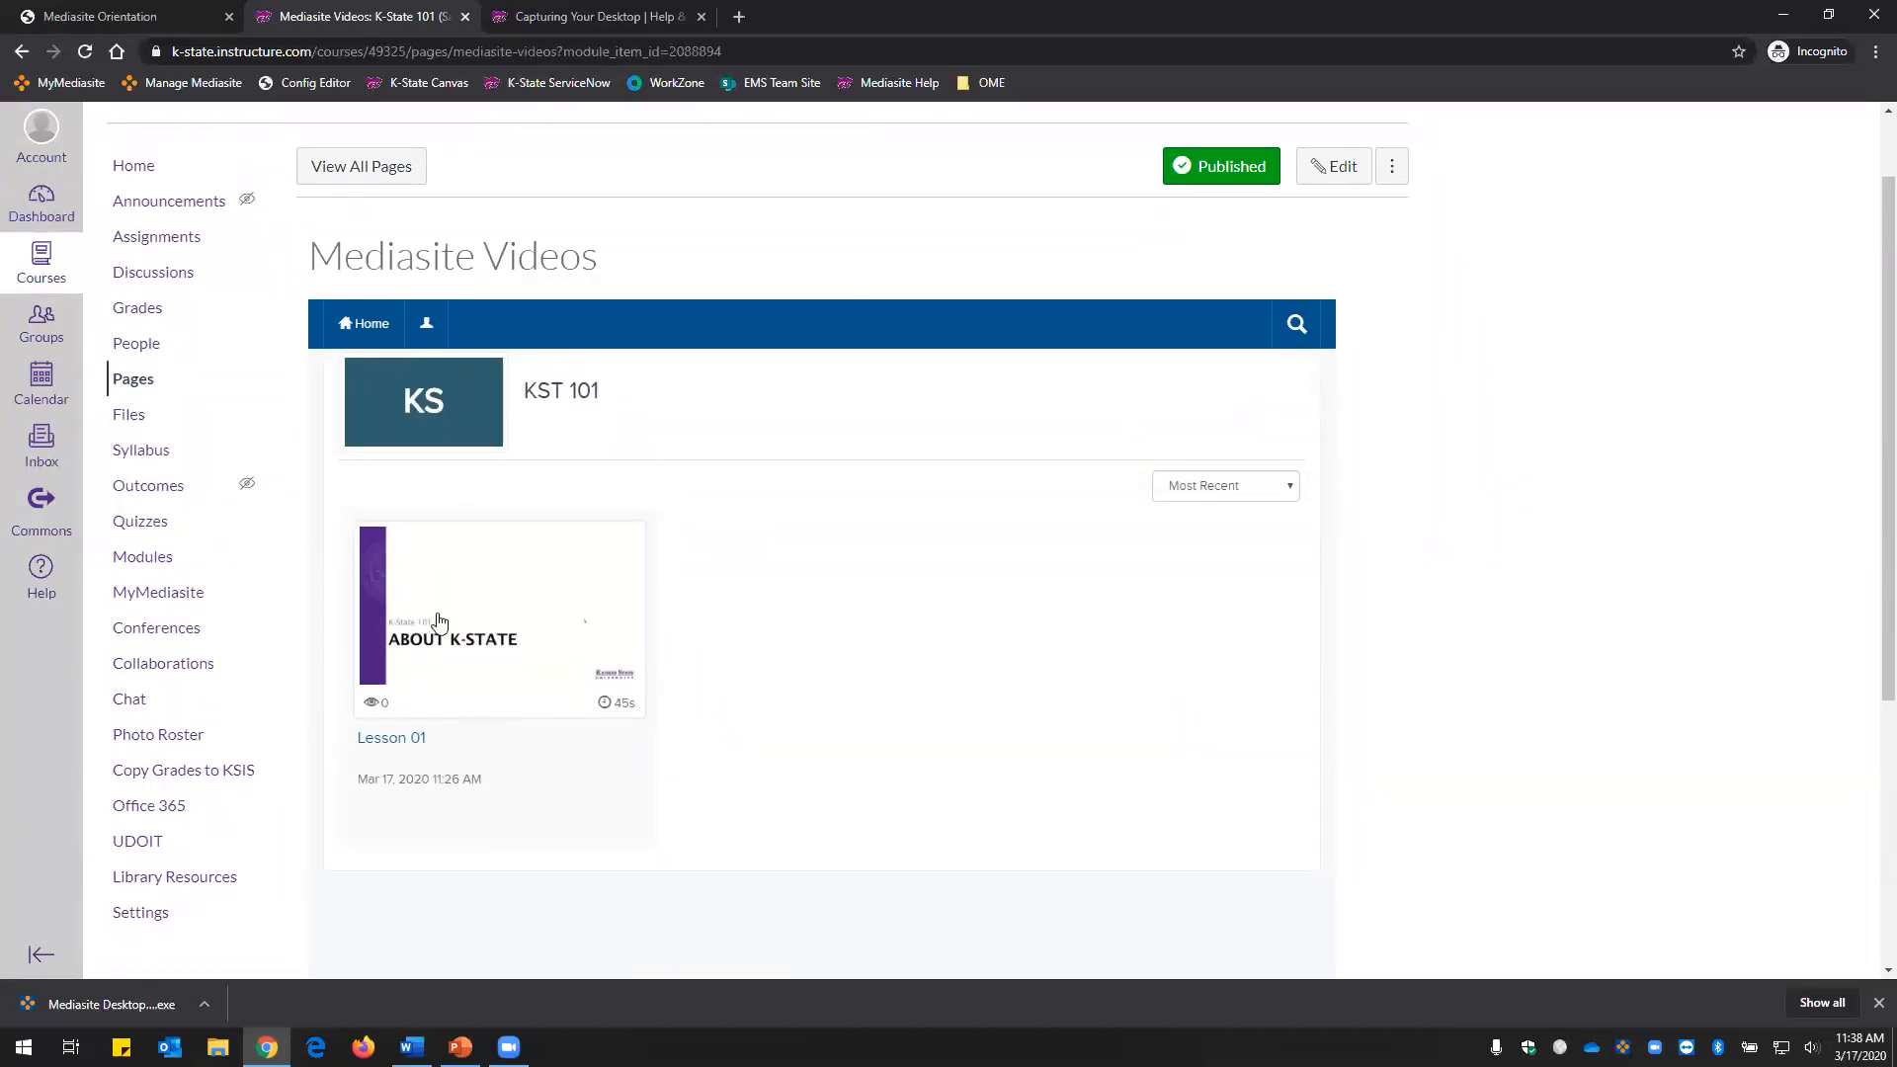
click(493, 617)
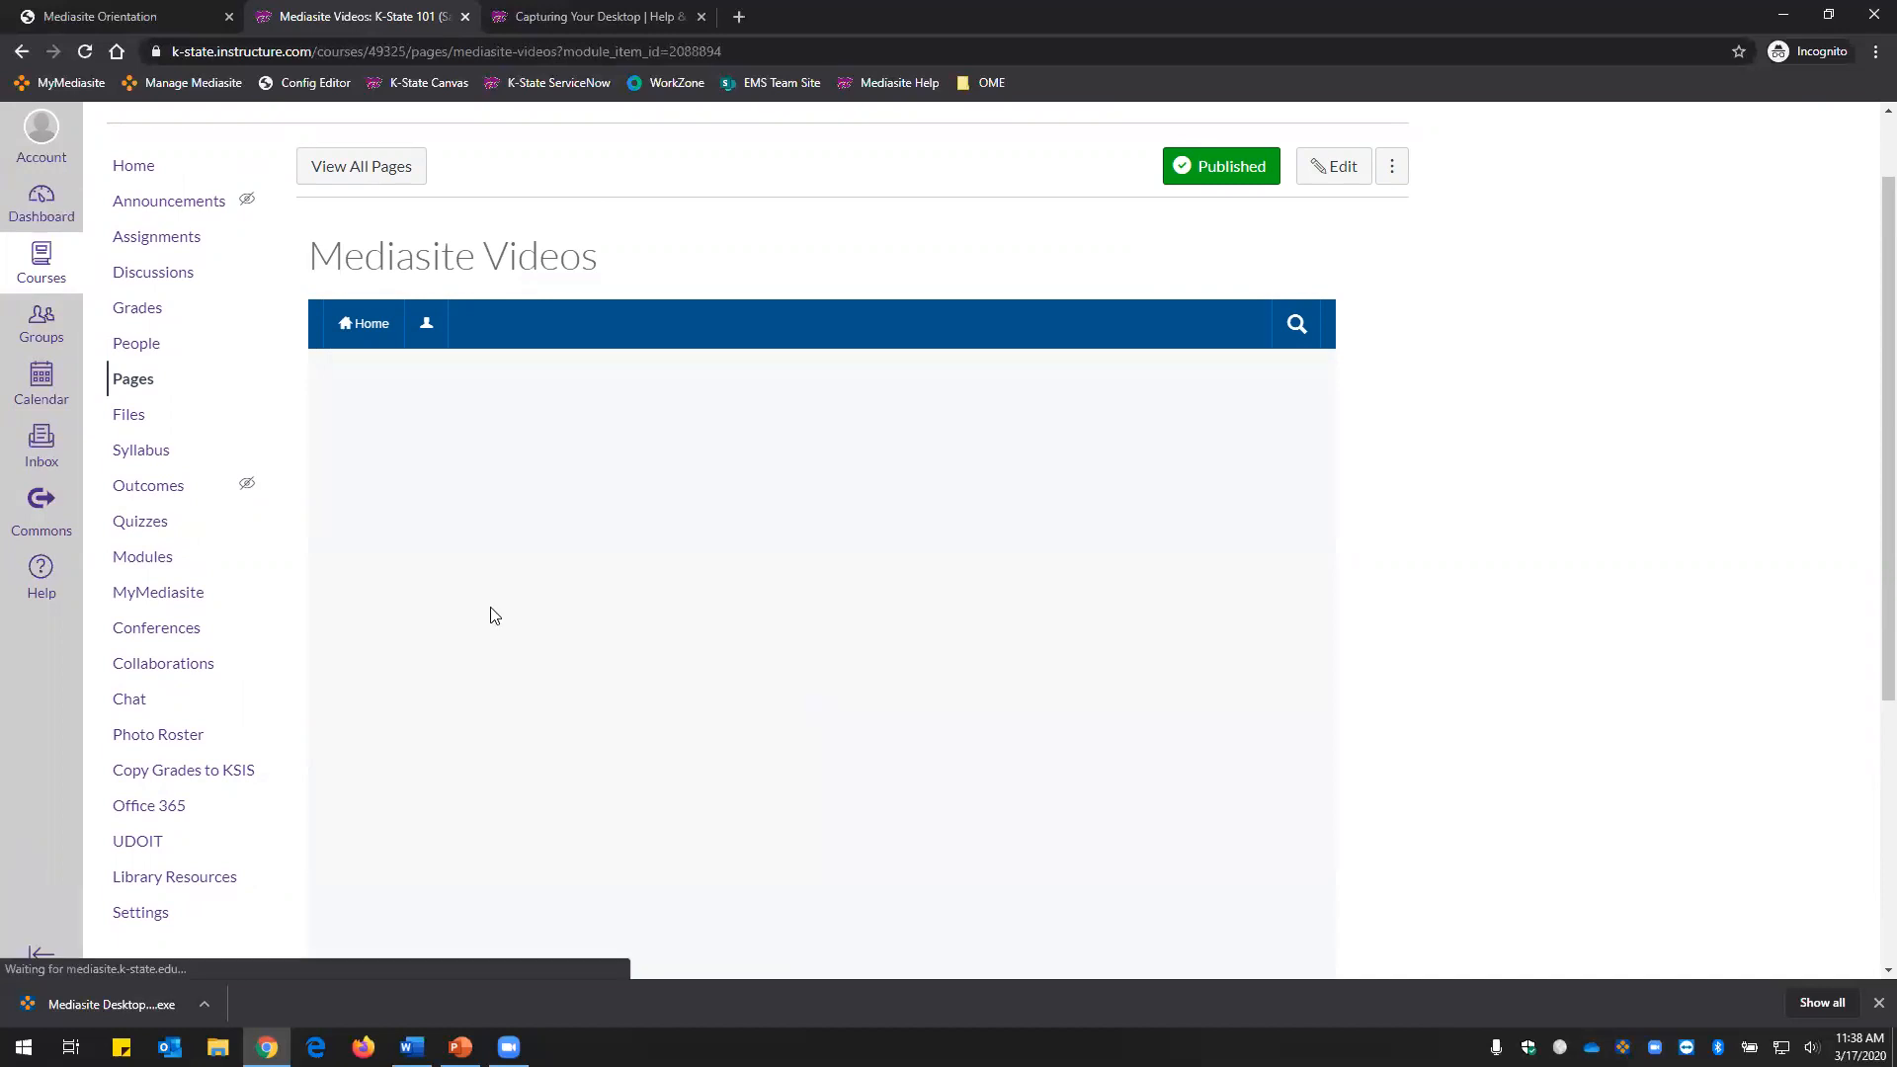
click(700, 630)
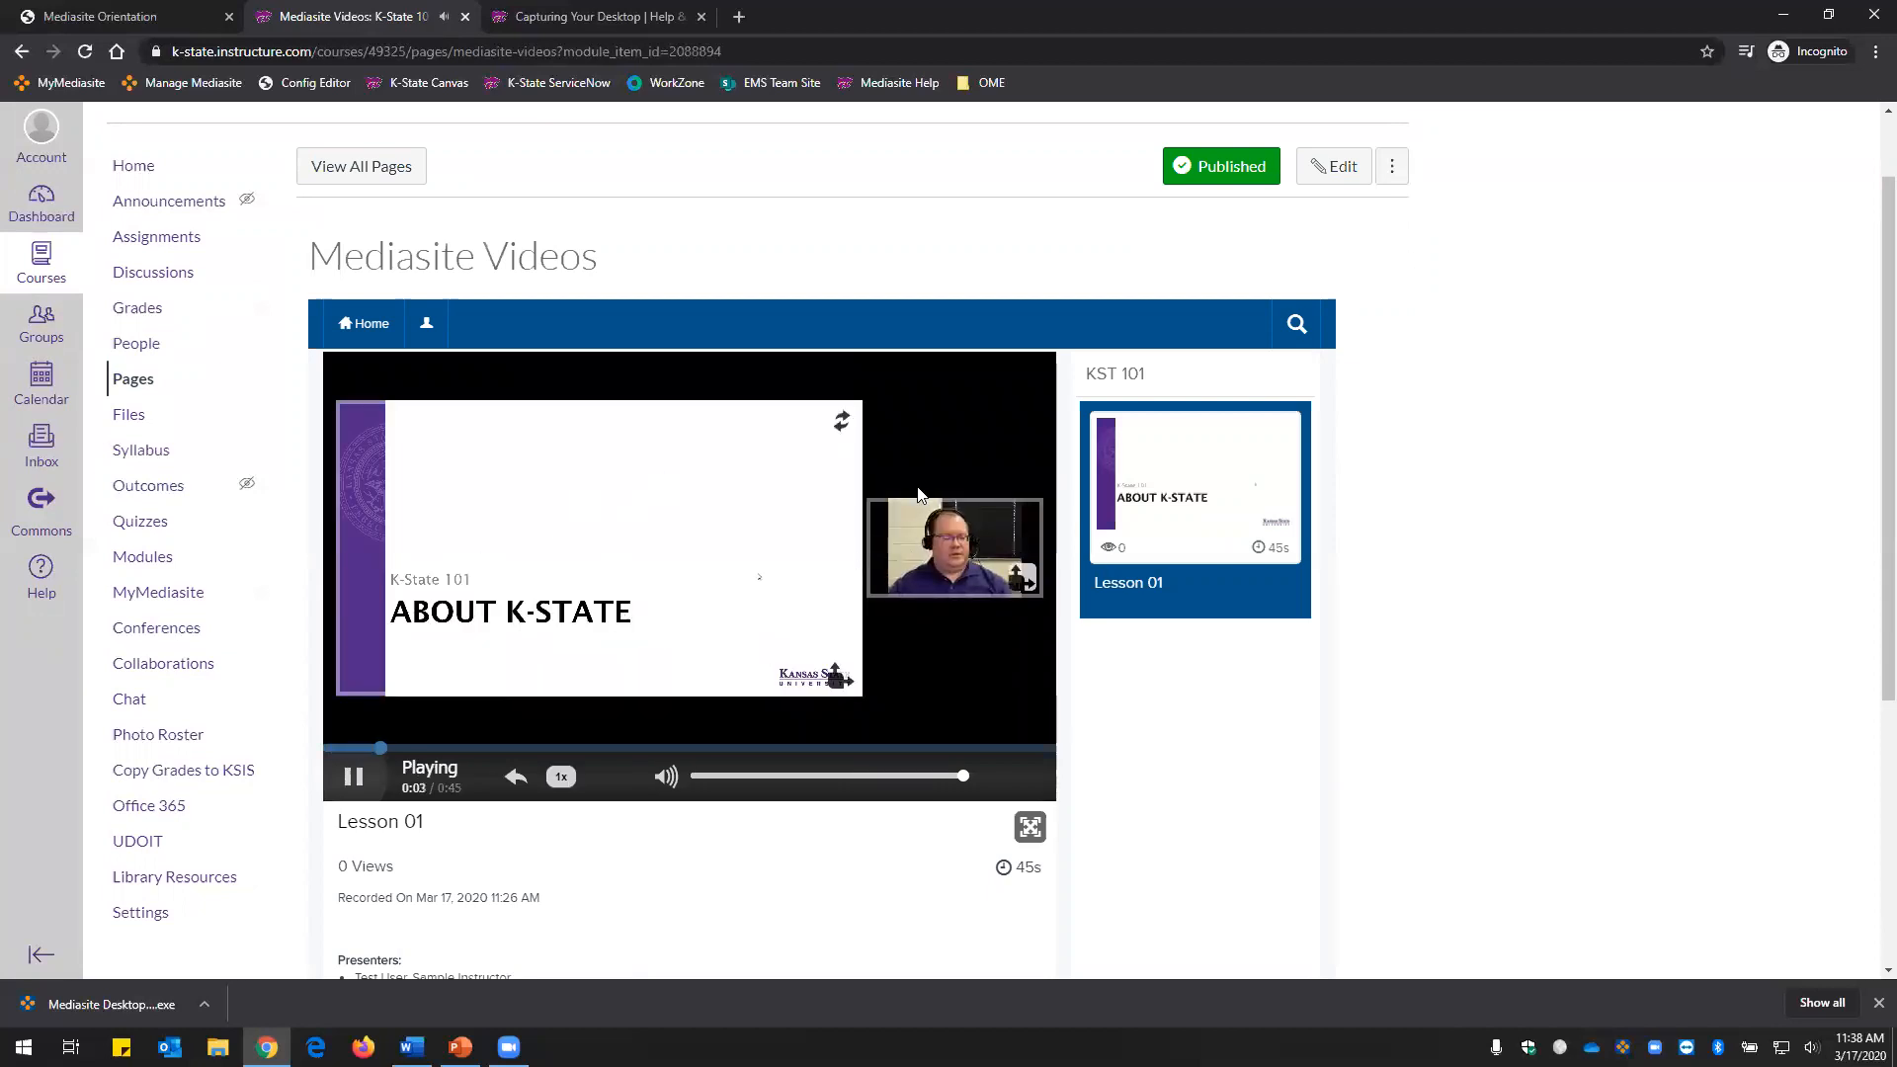
Swap the webcam and slide views in the player, enlarge and close the slide view, and pause playback.
click(843, 425)
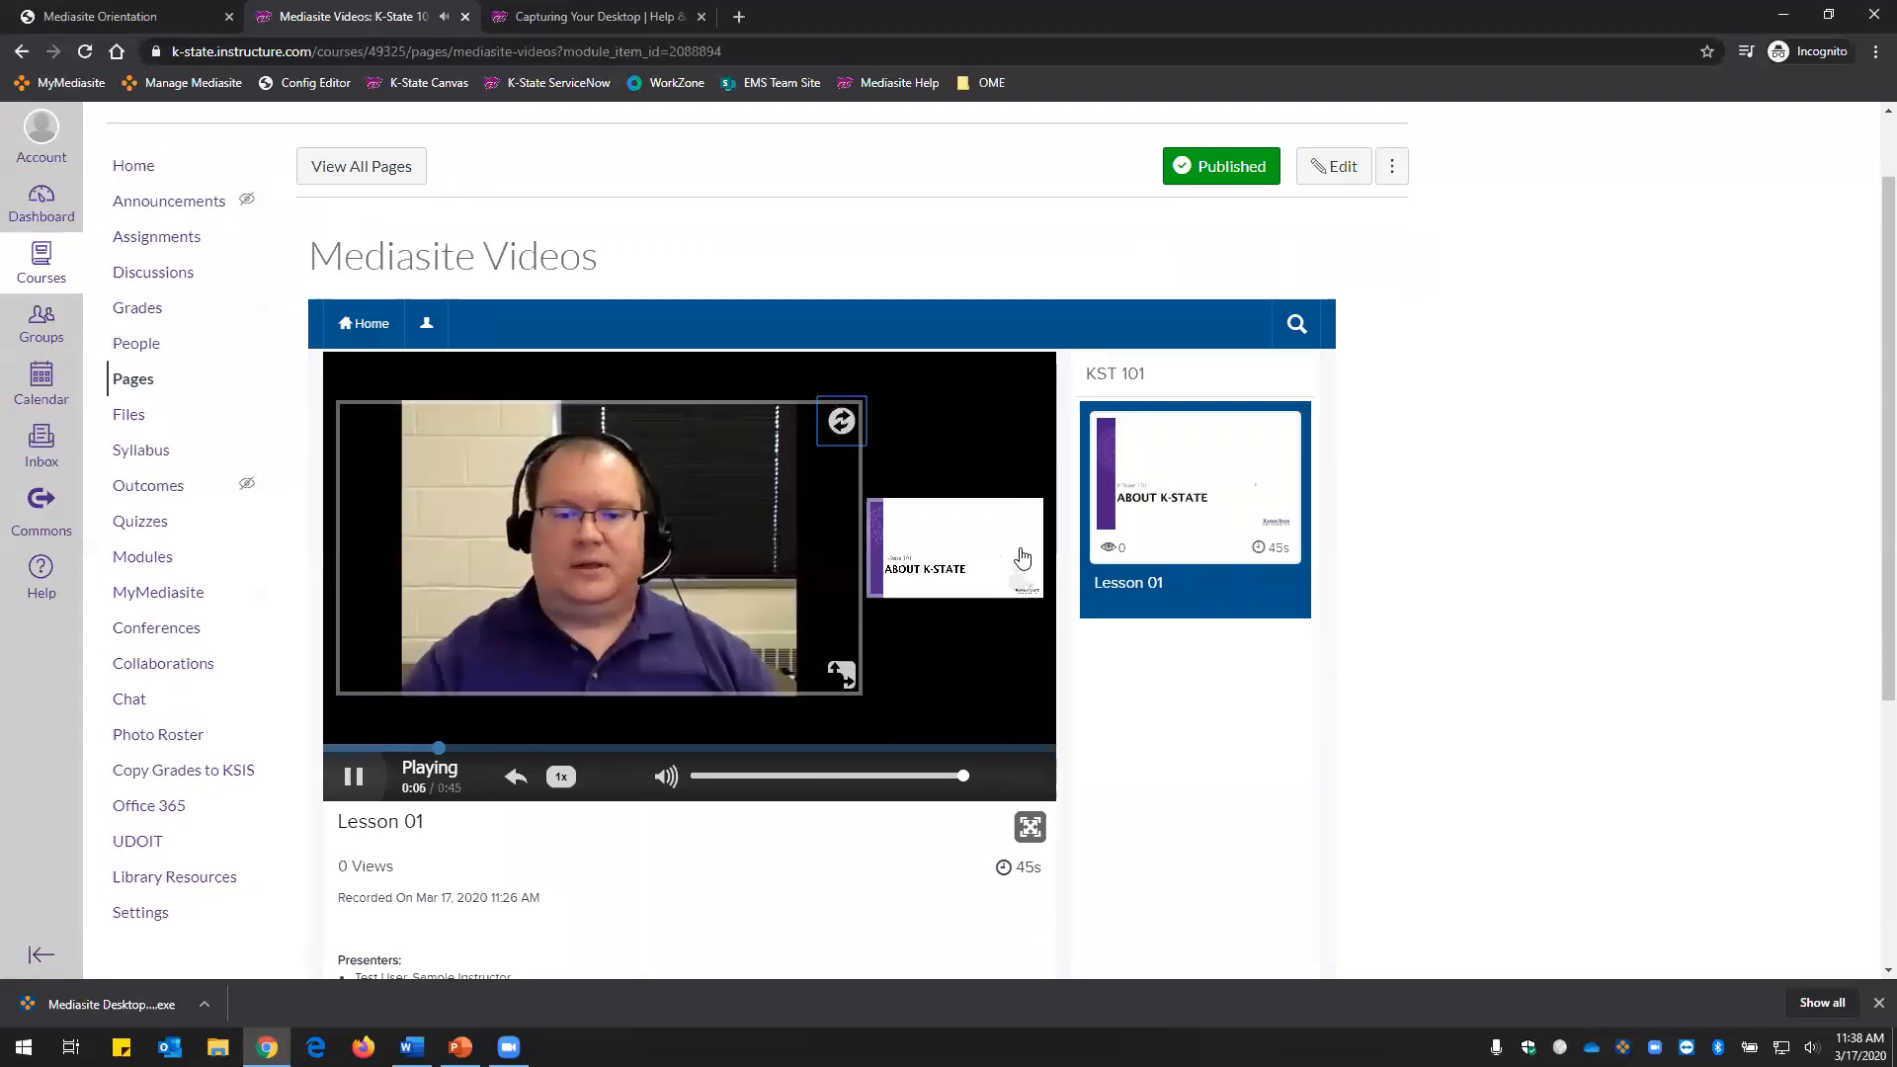
click(997, 549)
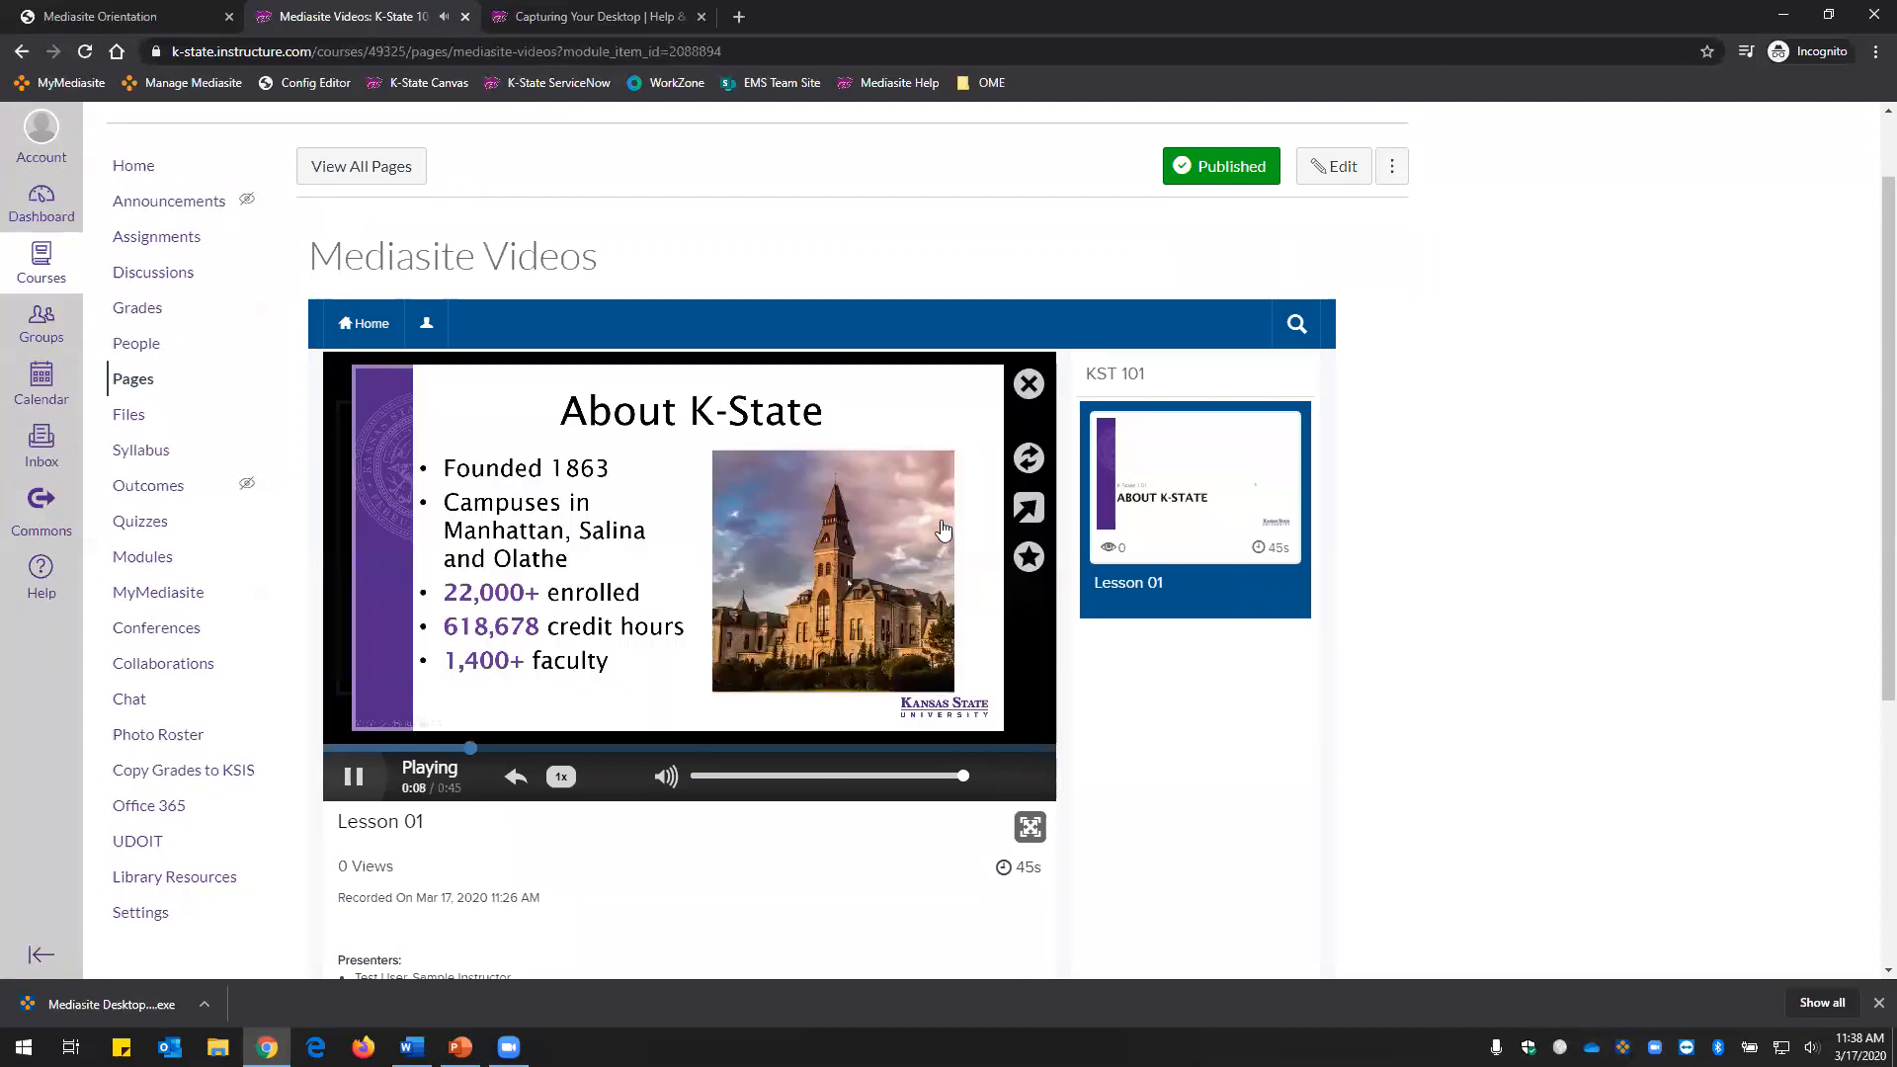
click(1029, 383)
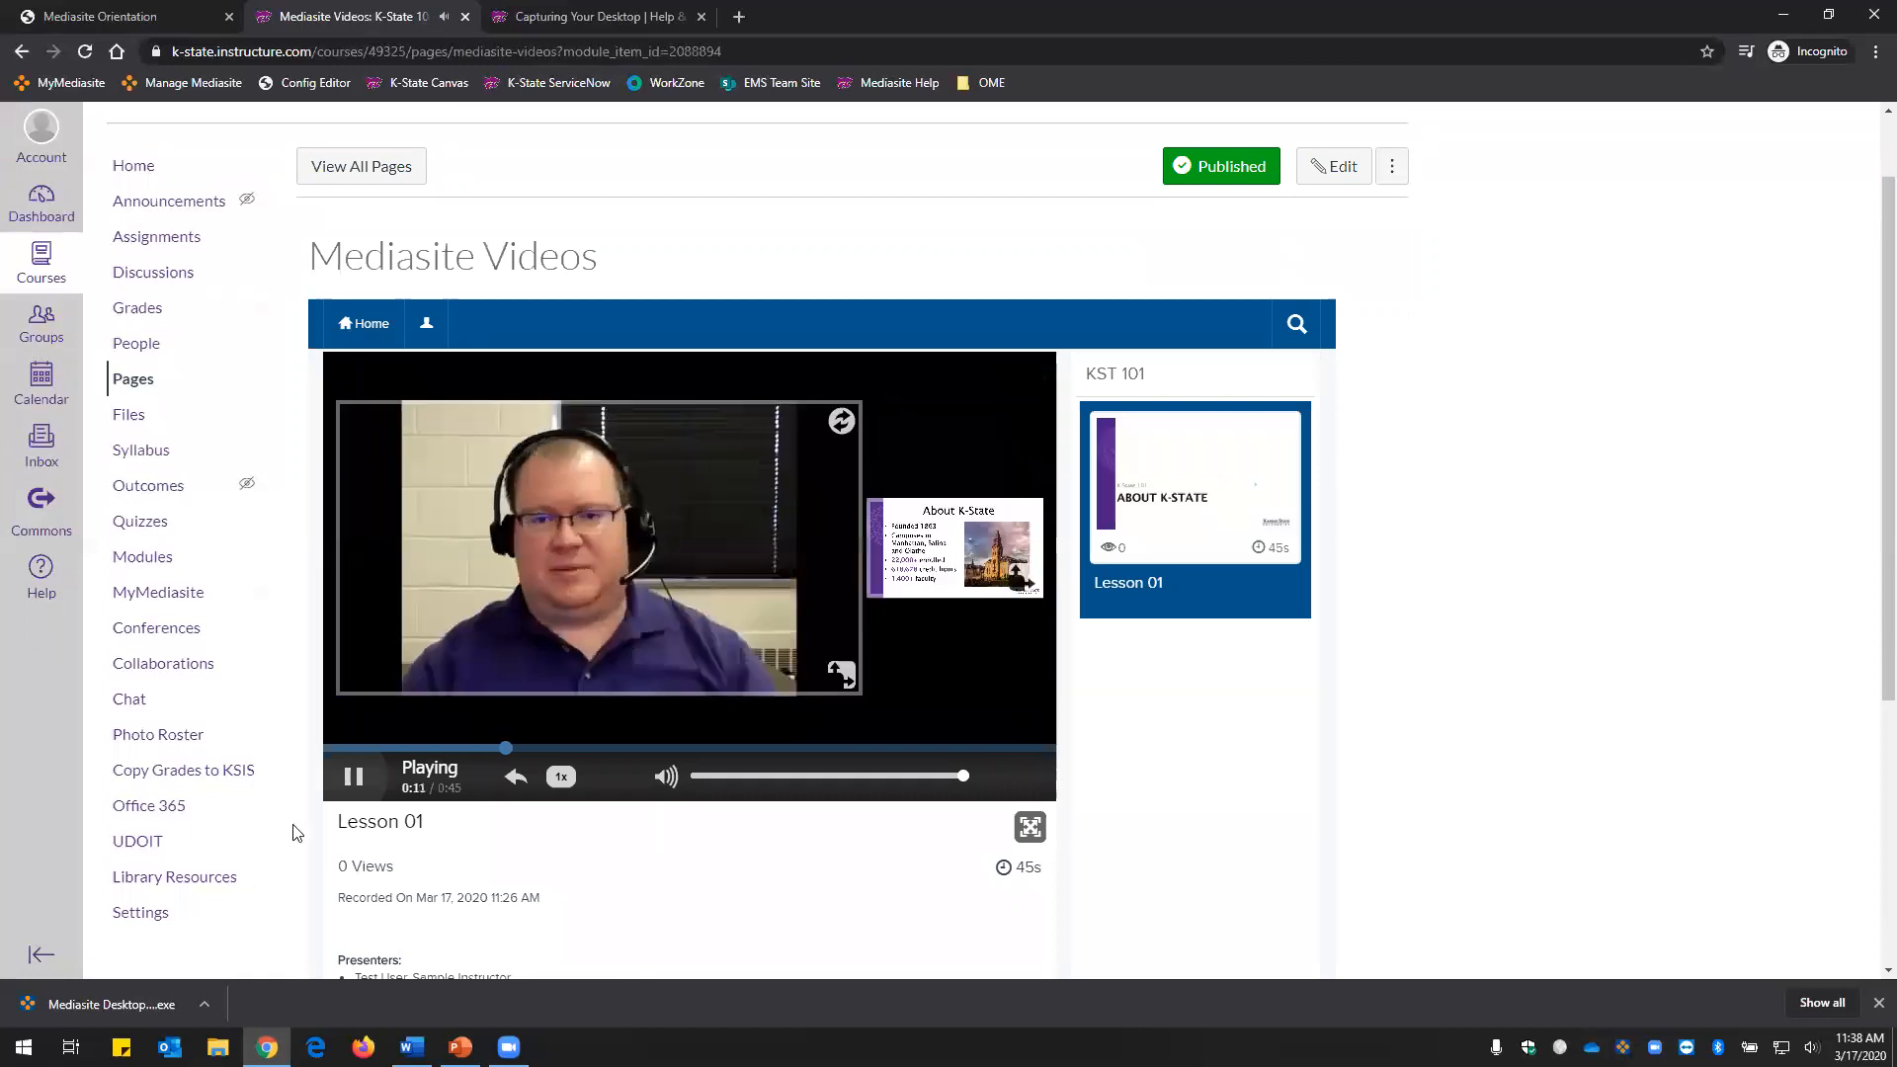
click(352, 786)
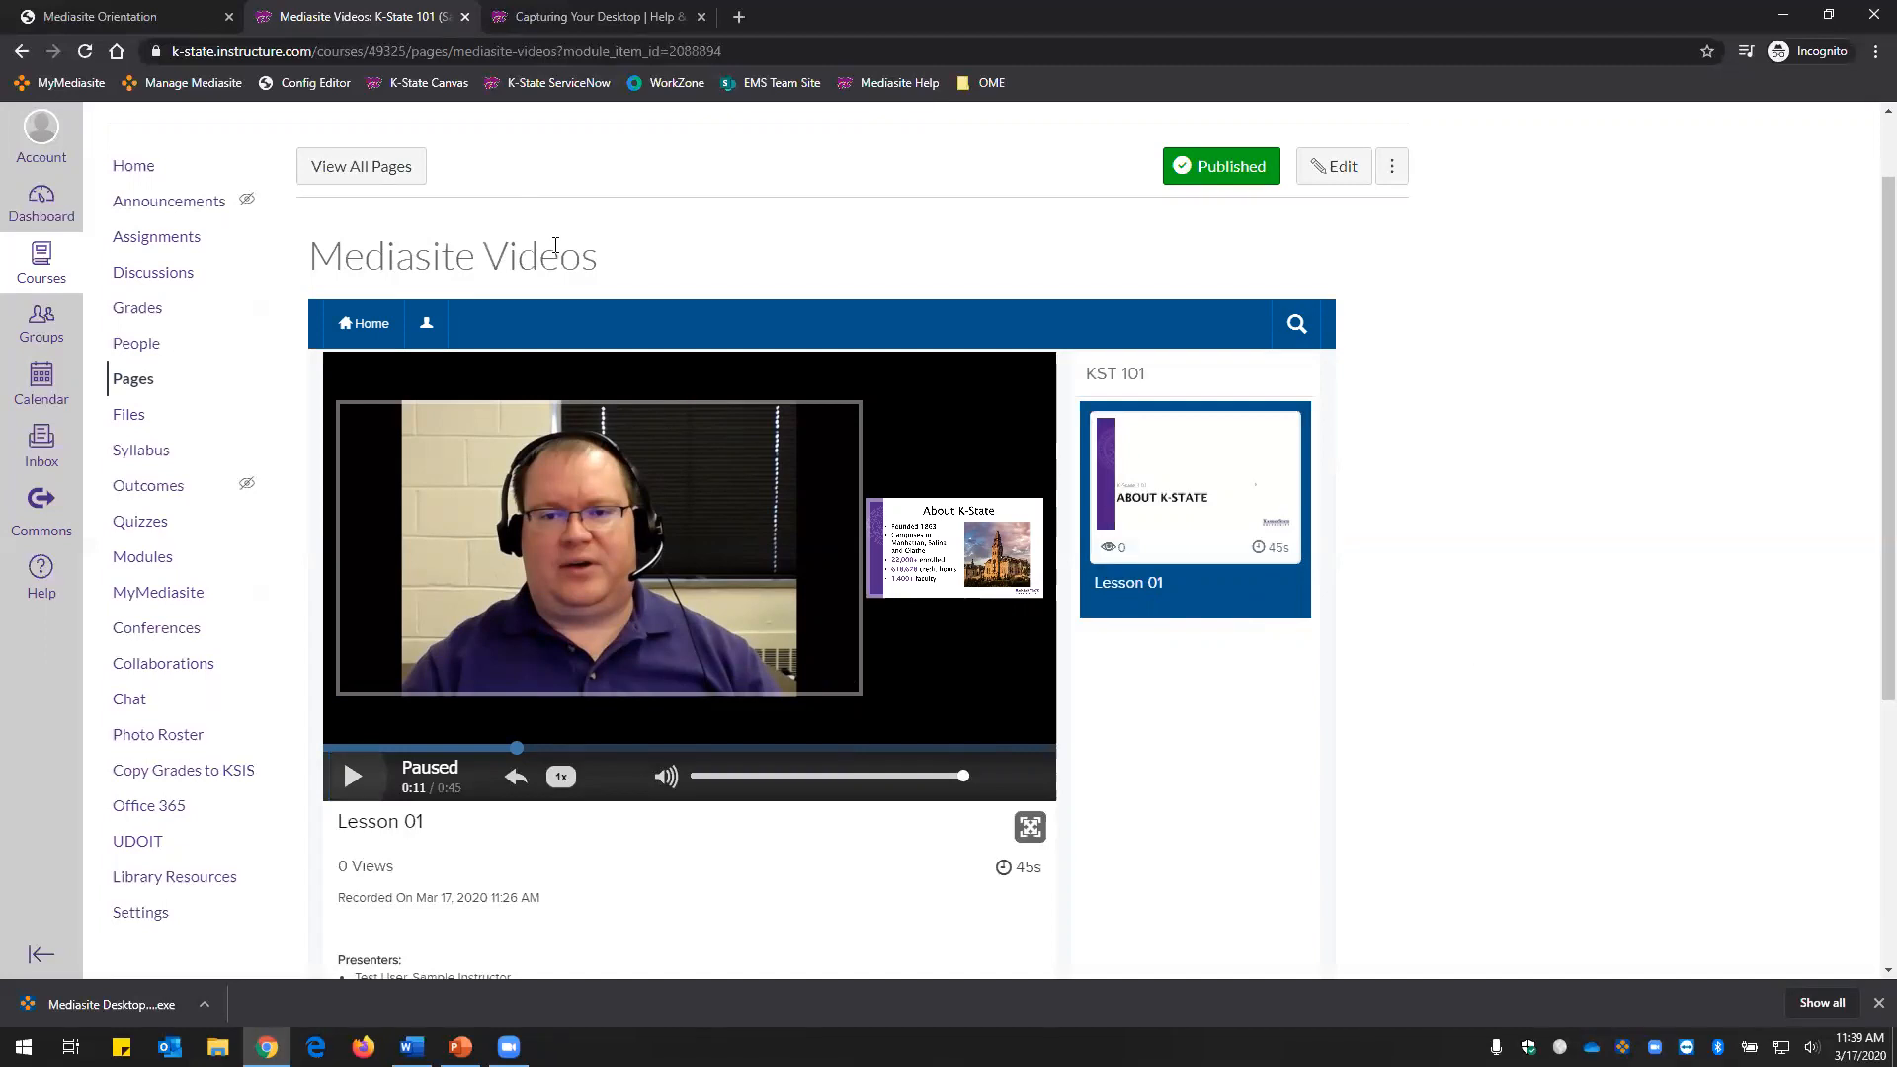
Switch to the Mediasite Orientation PDF and view the Agenda slide.
click(148, 16)
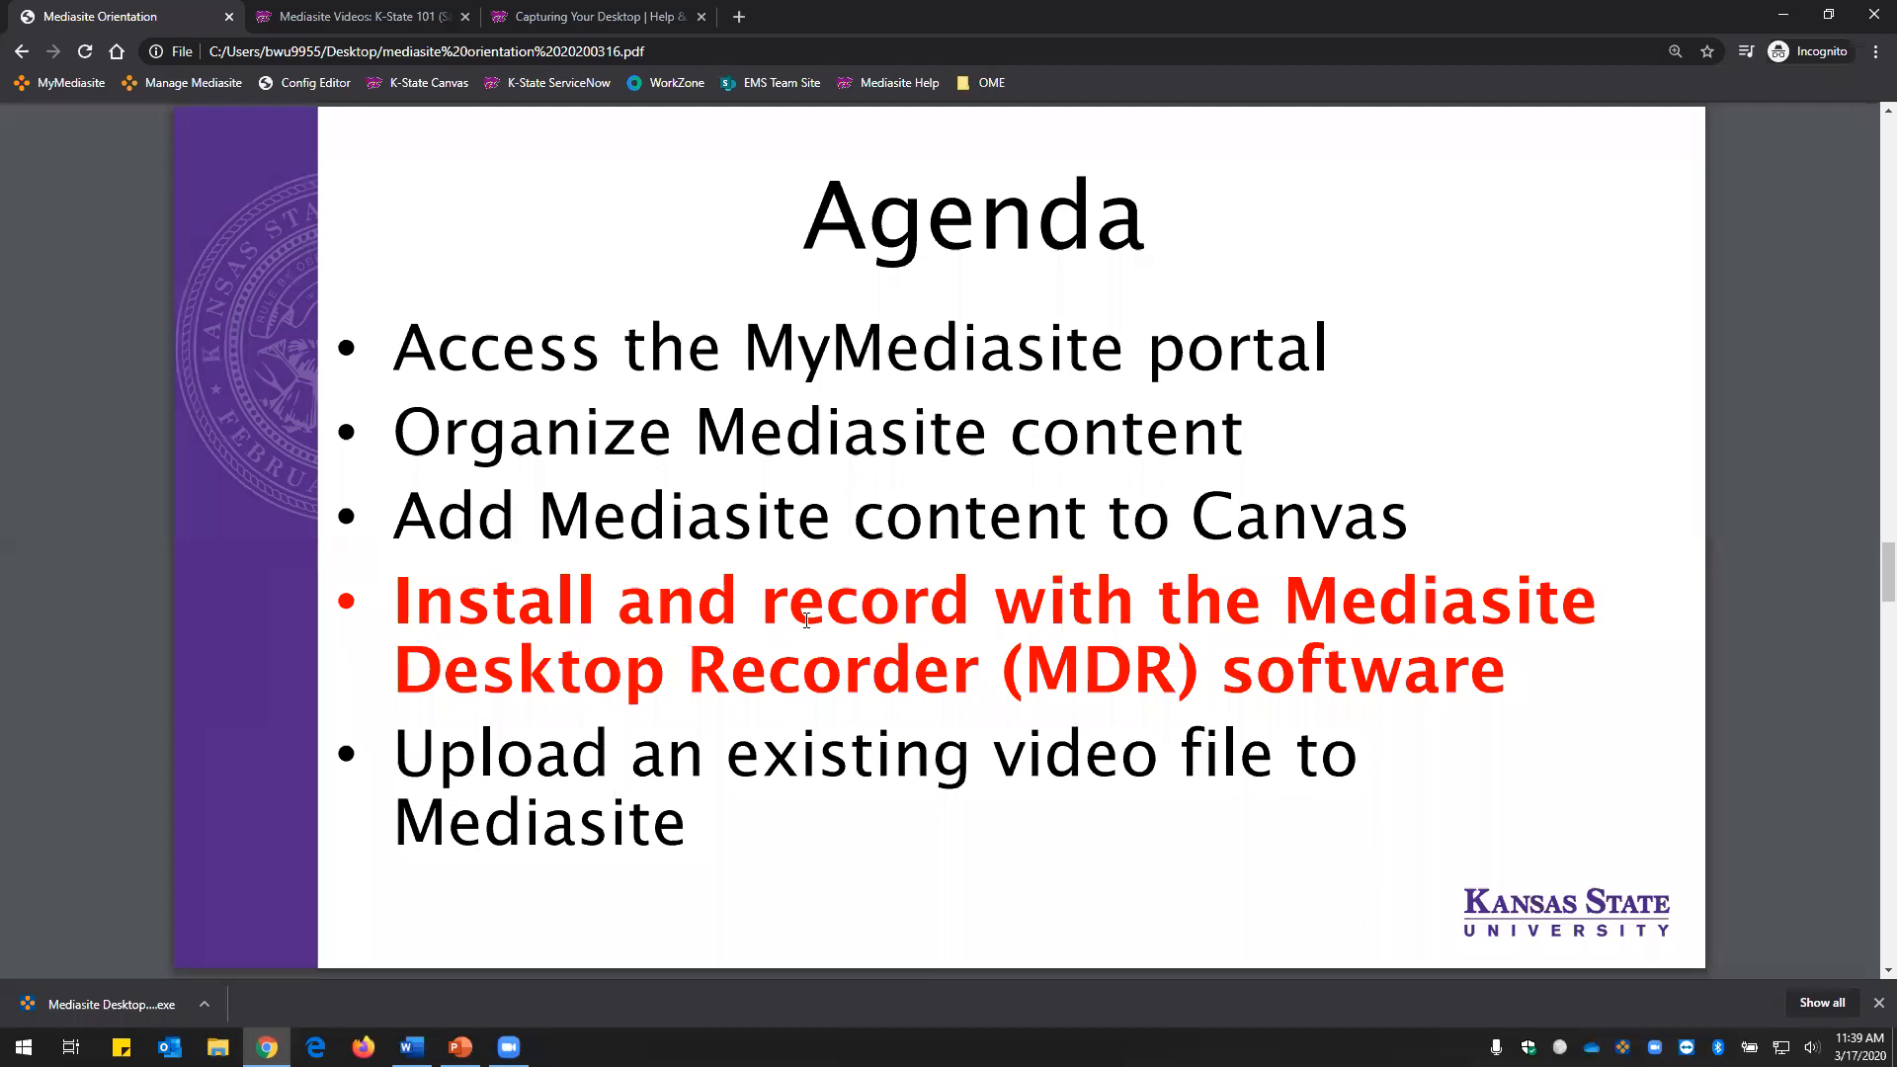
key(Right)
key(Left)
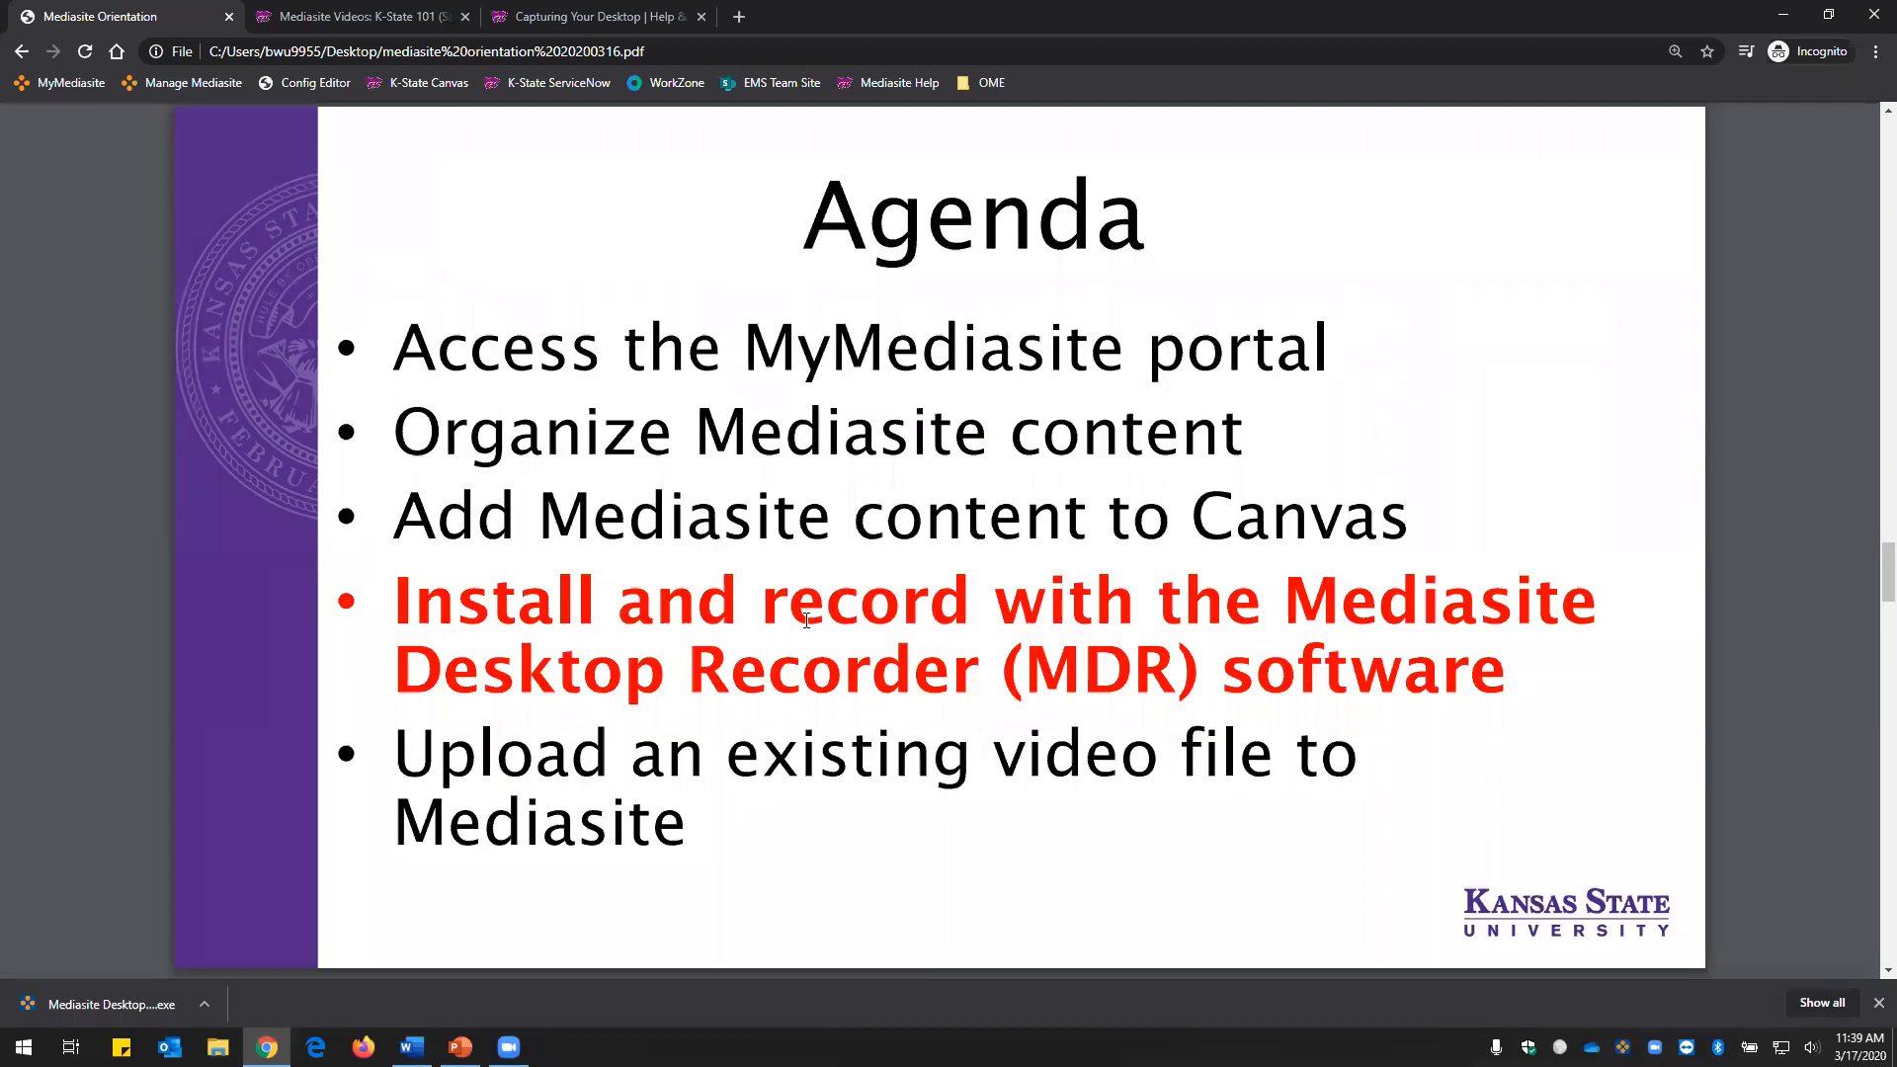
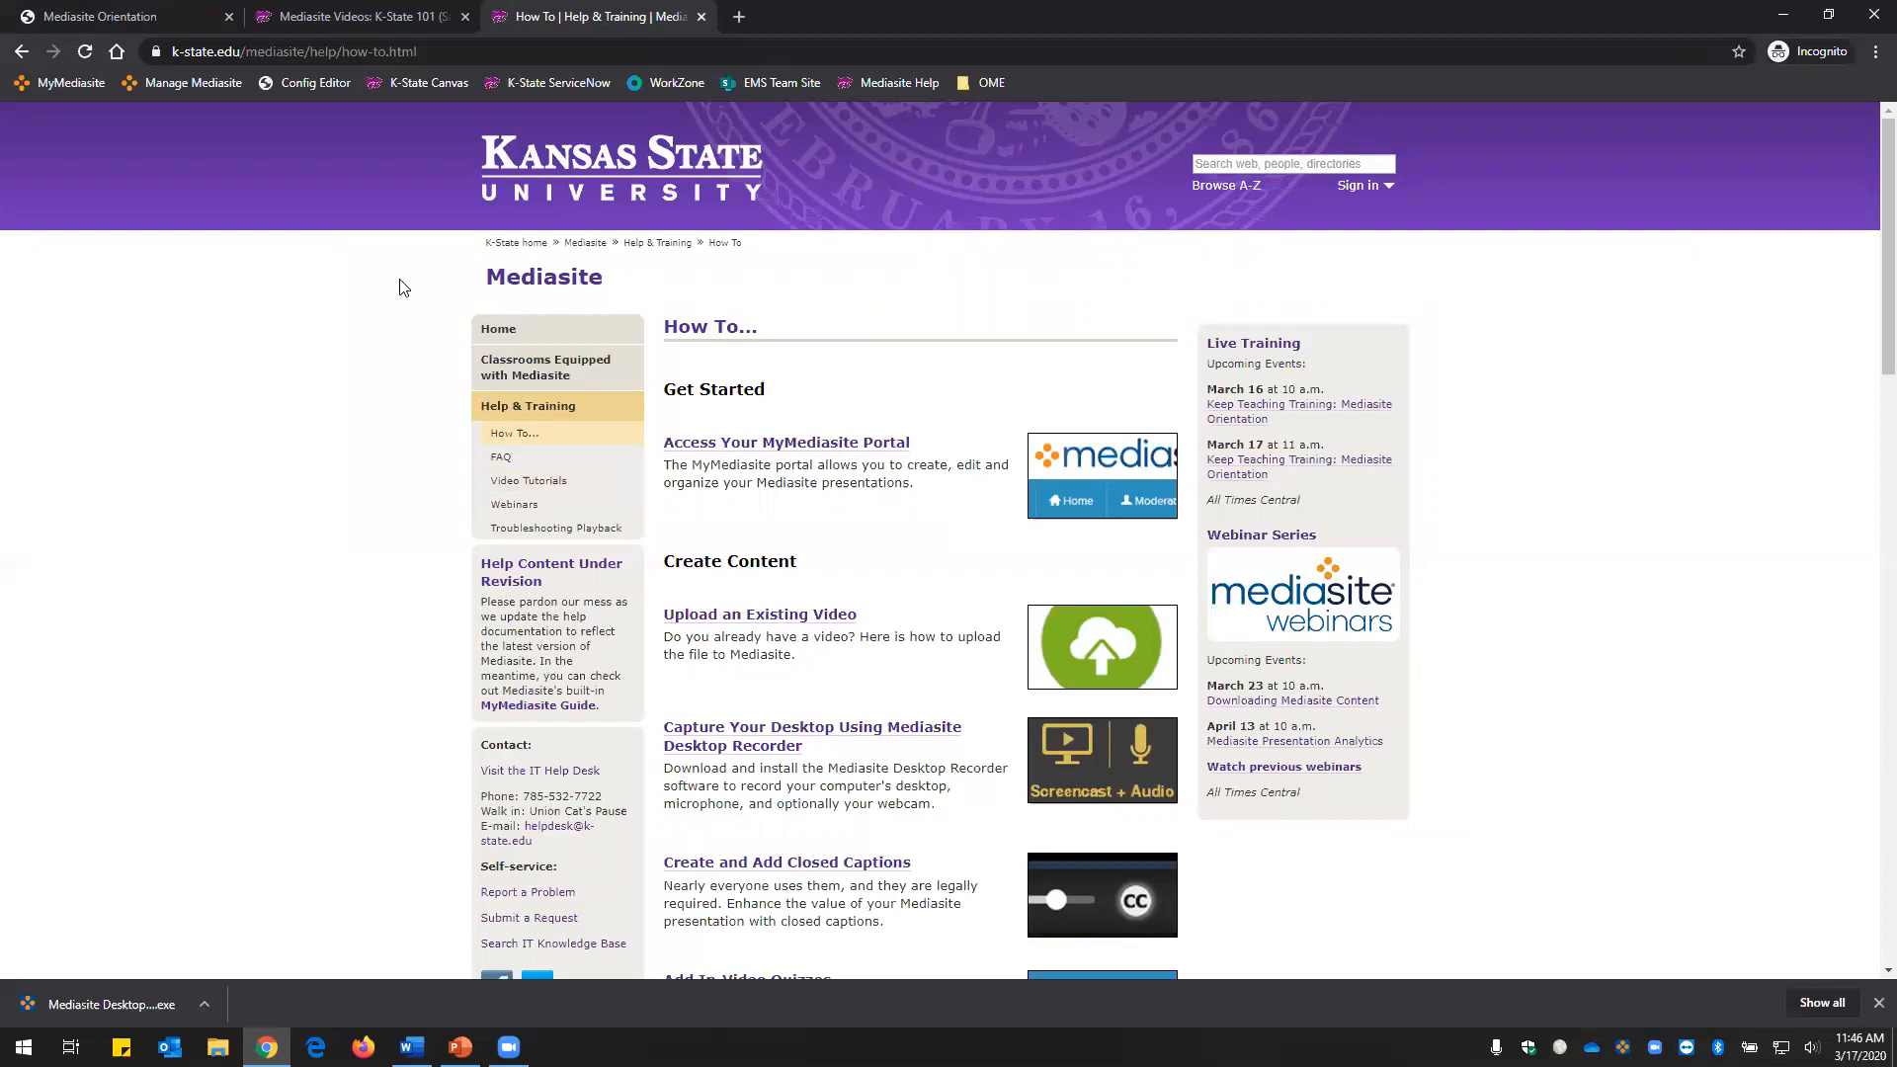
Return to MyMediasite in the Canvas course and open the Lesson 01 presentation's details.
click(353, 22)
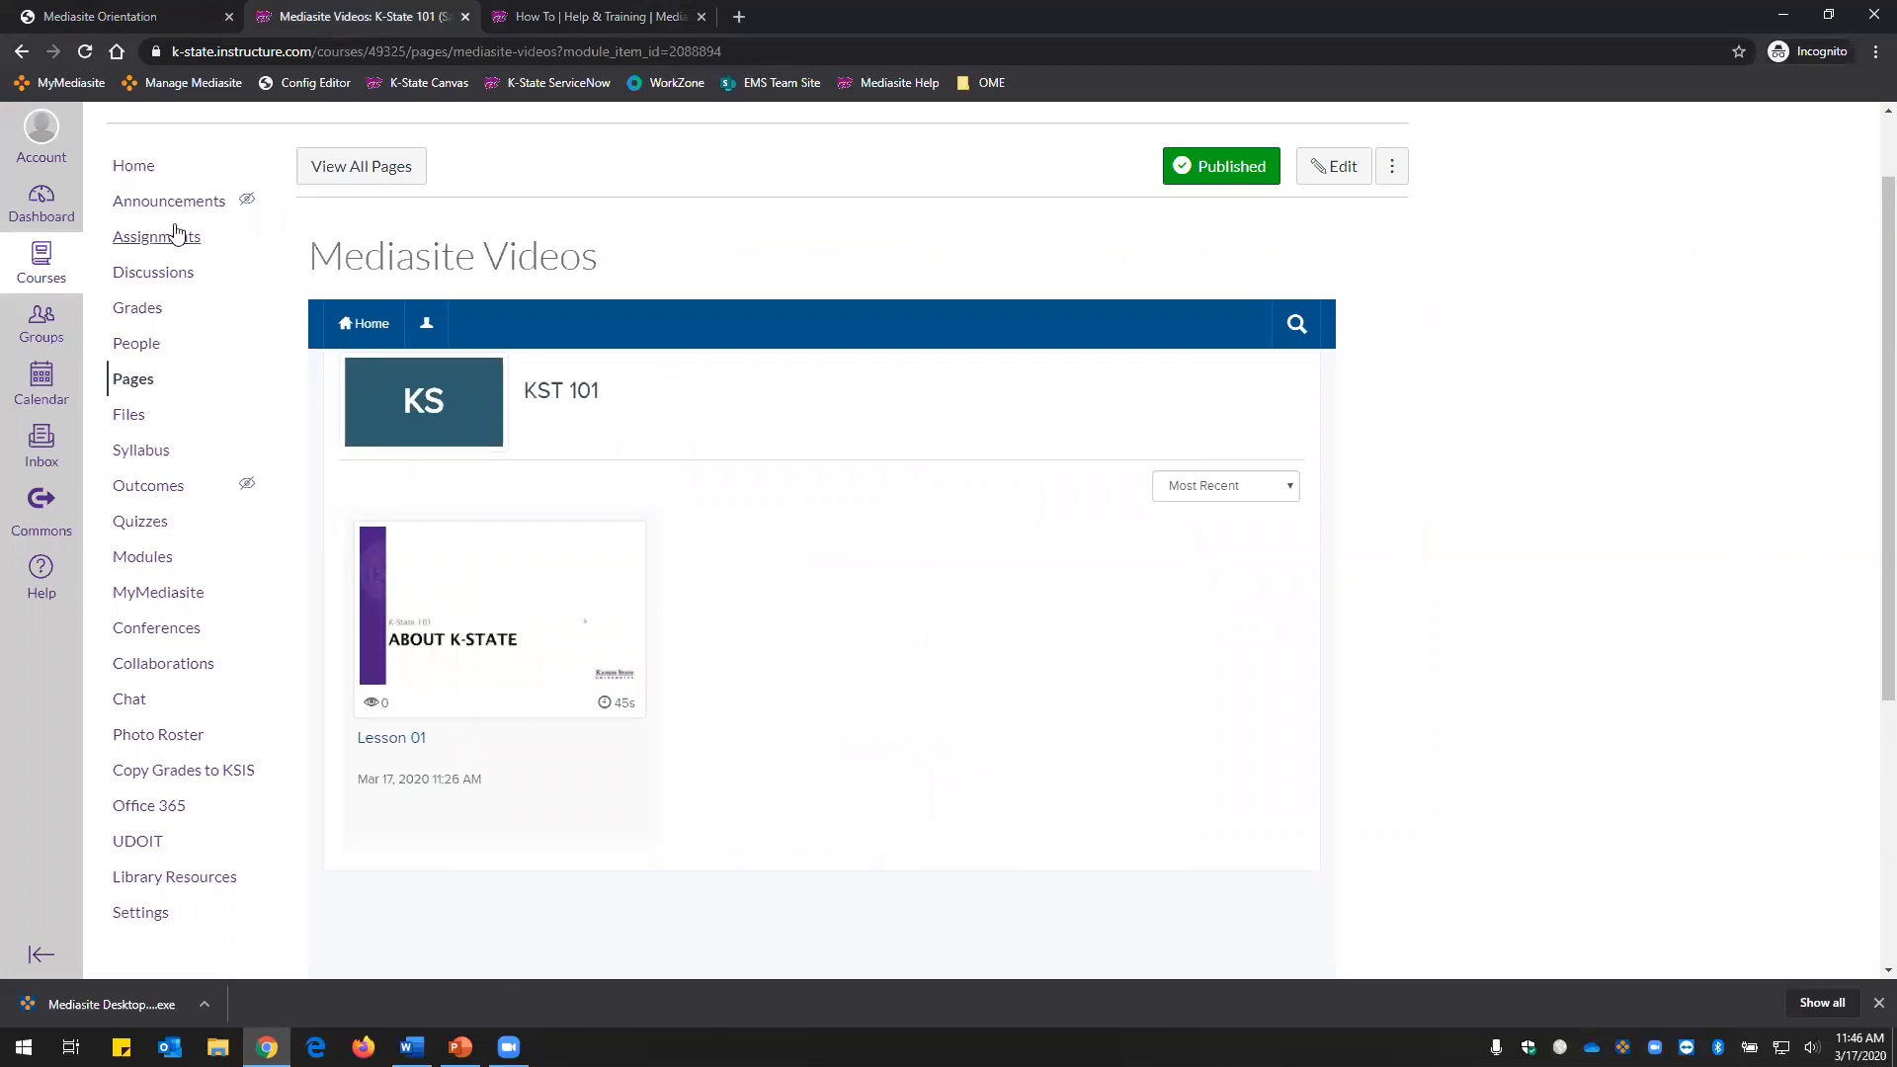
click(163, 596)
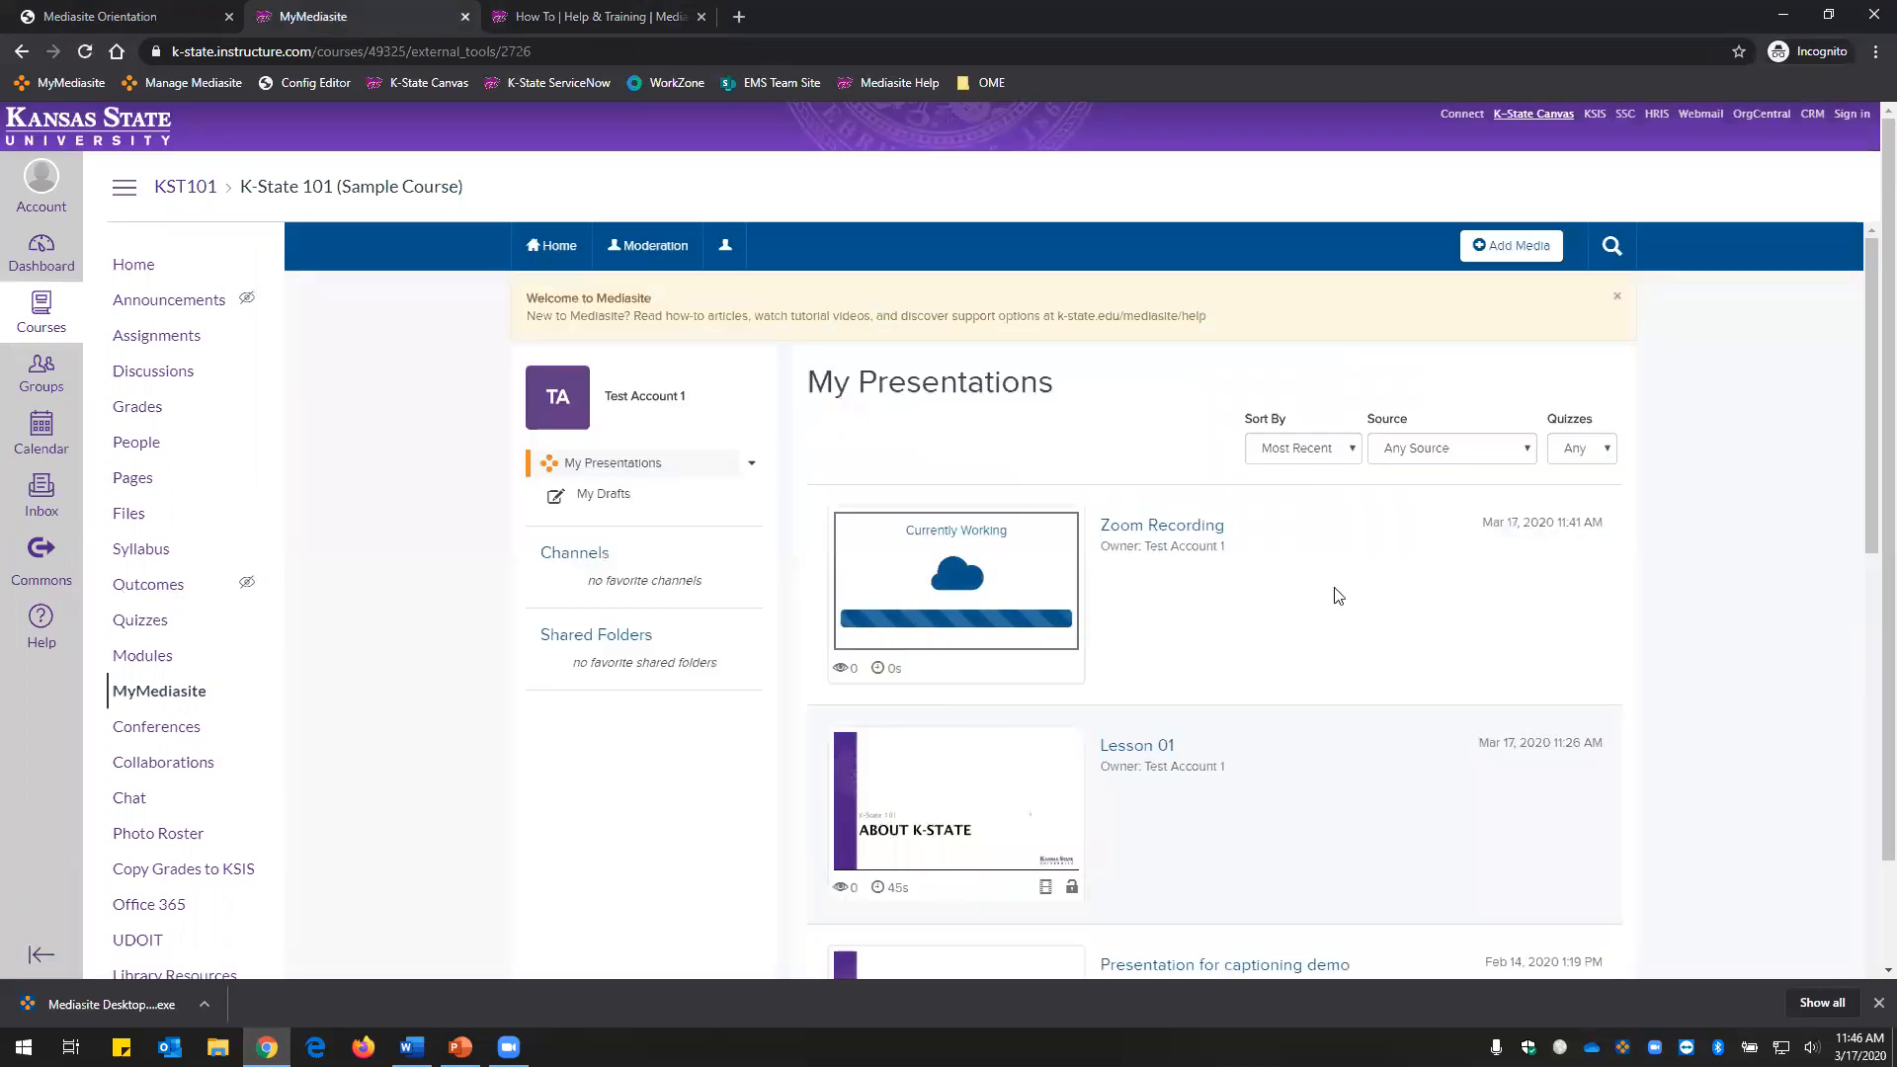
scroll(1254, 617, down, 2)
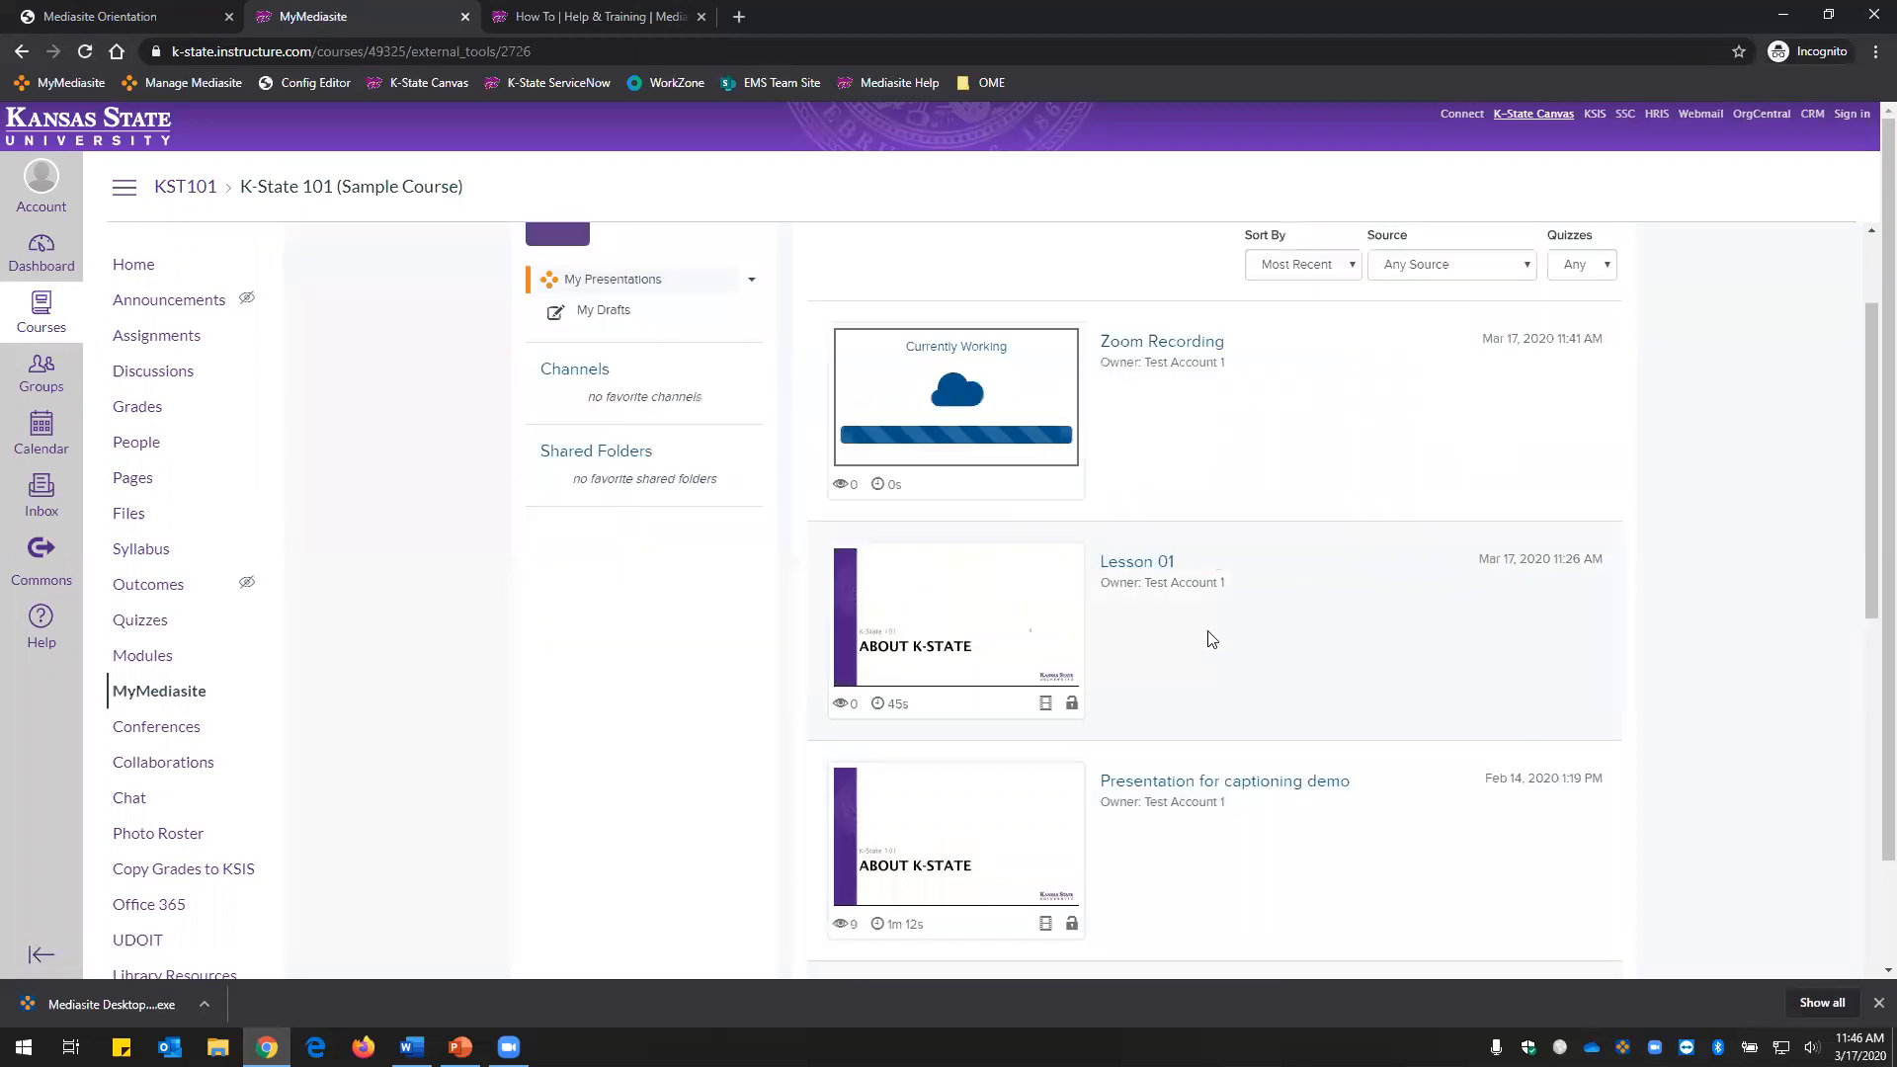
click(1158, 551)
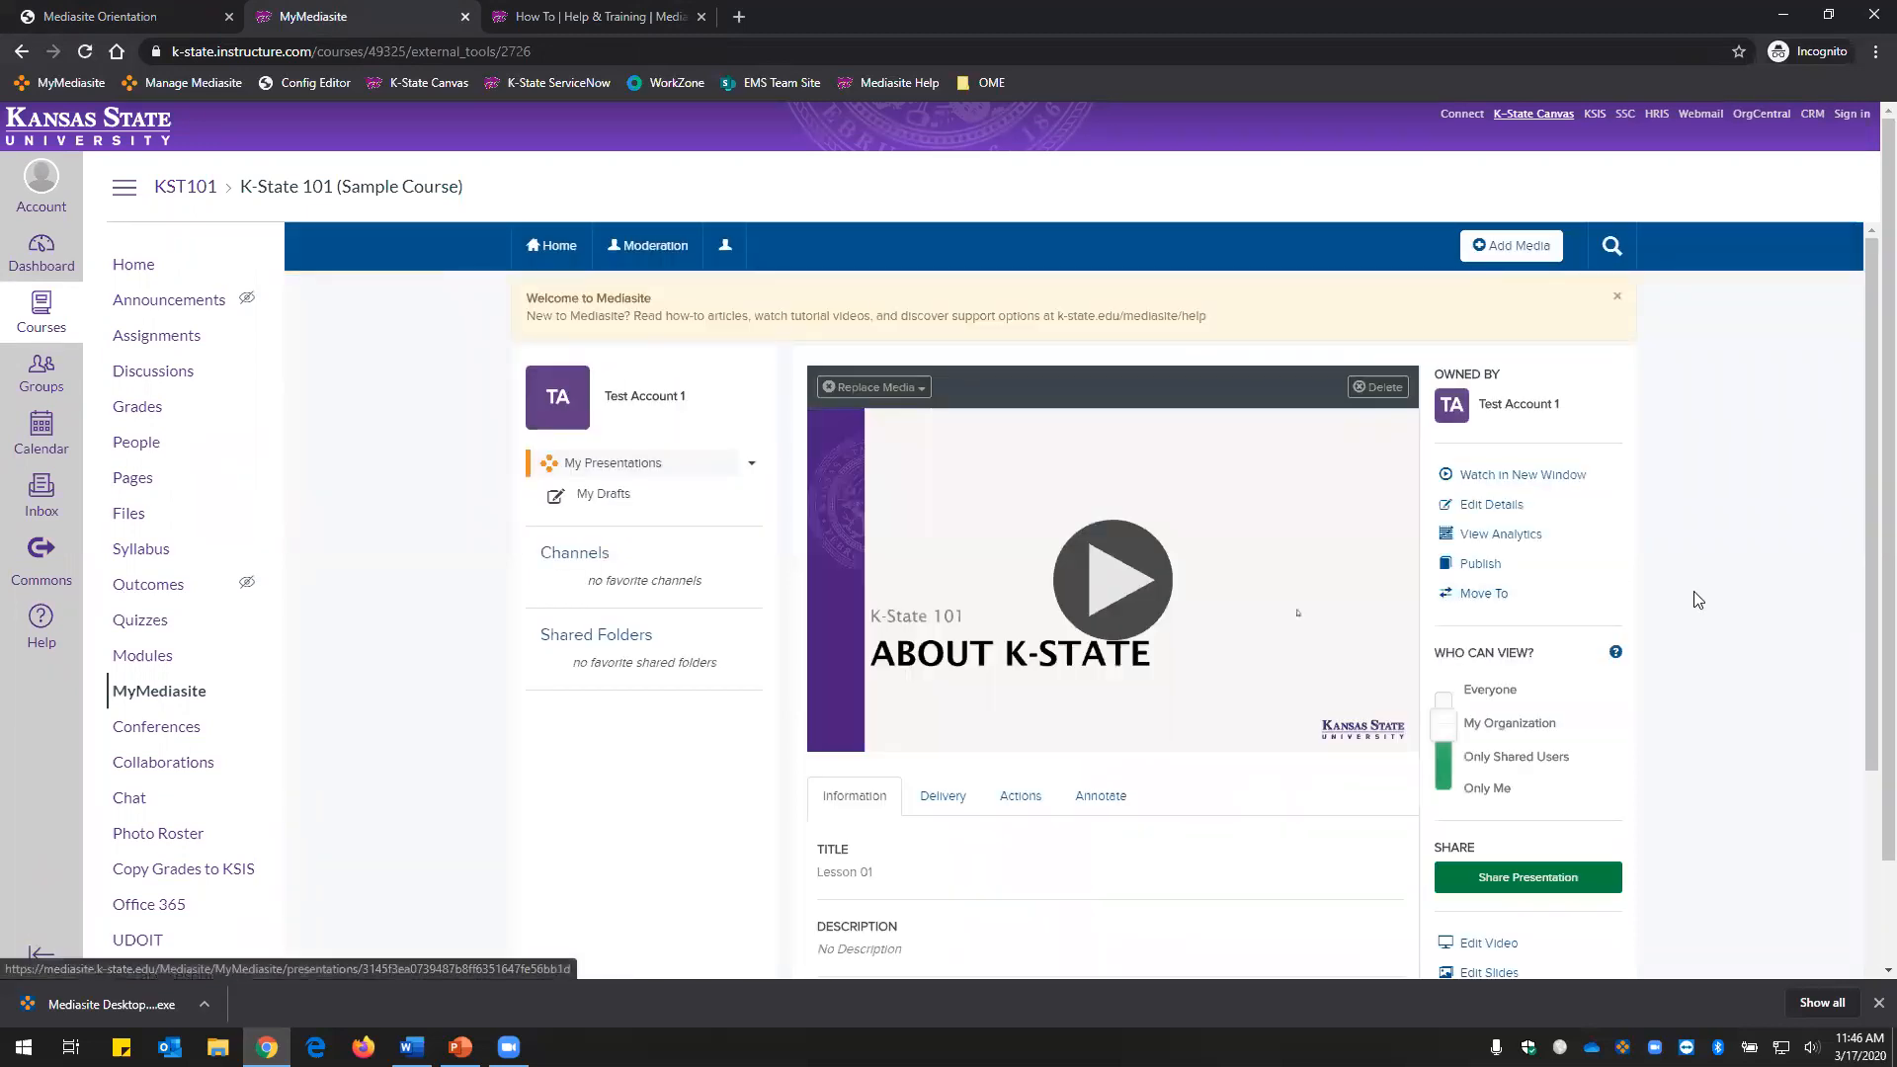
scroll(1693, 591, down, 2)
scroll(1695, 598, up, 1)
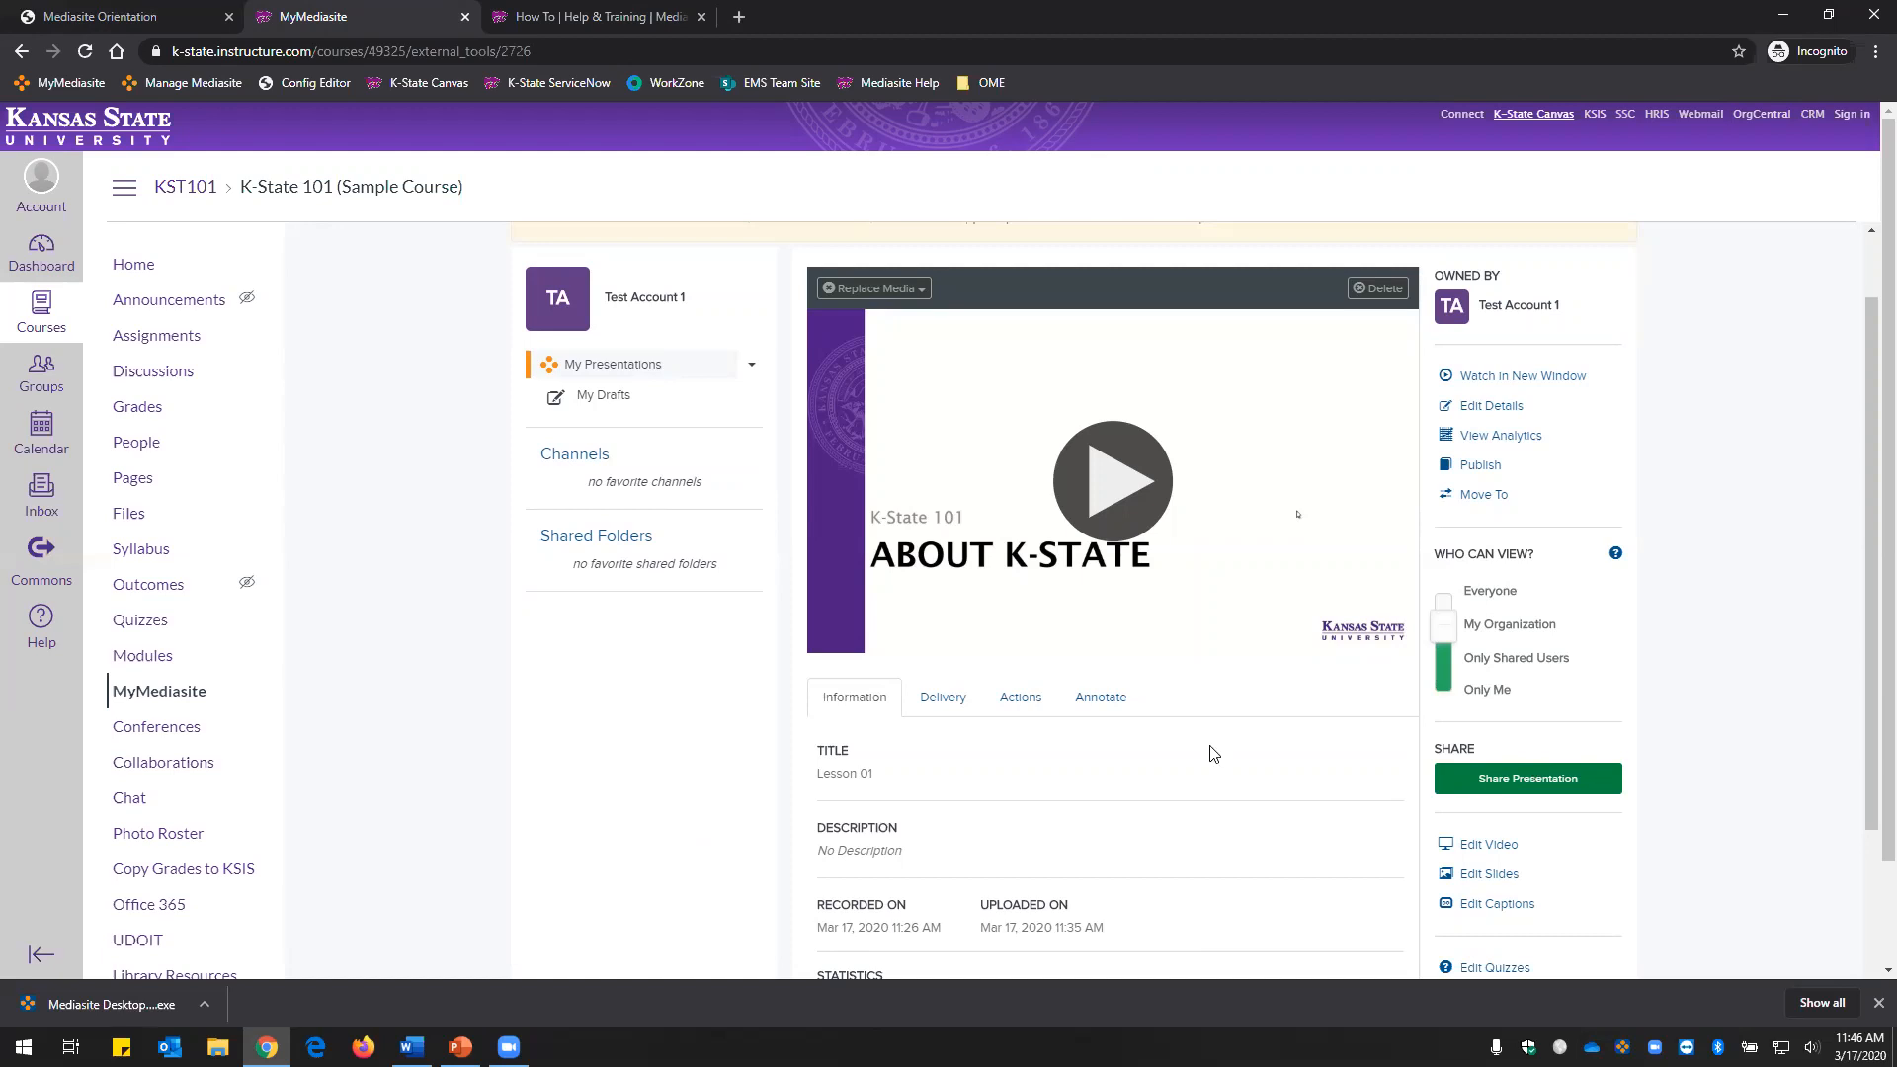
Open the Lesson 01 presentation for editing and show its delivery options.
click(1509, 416)
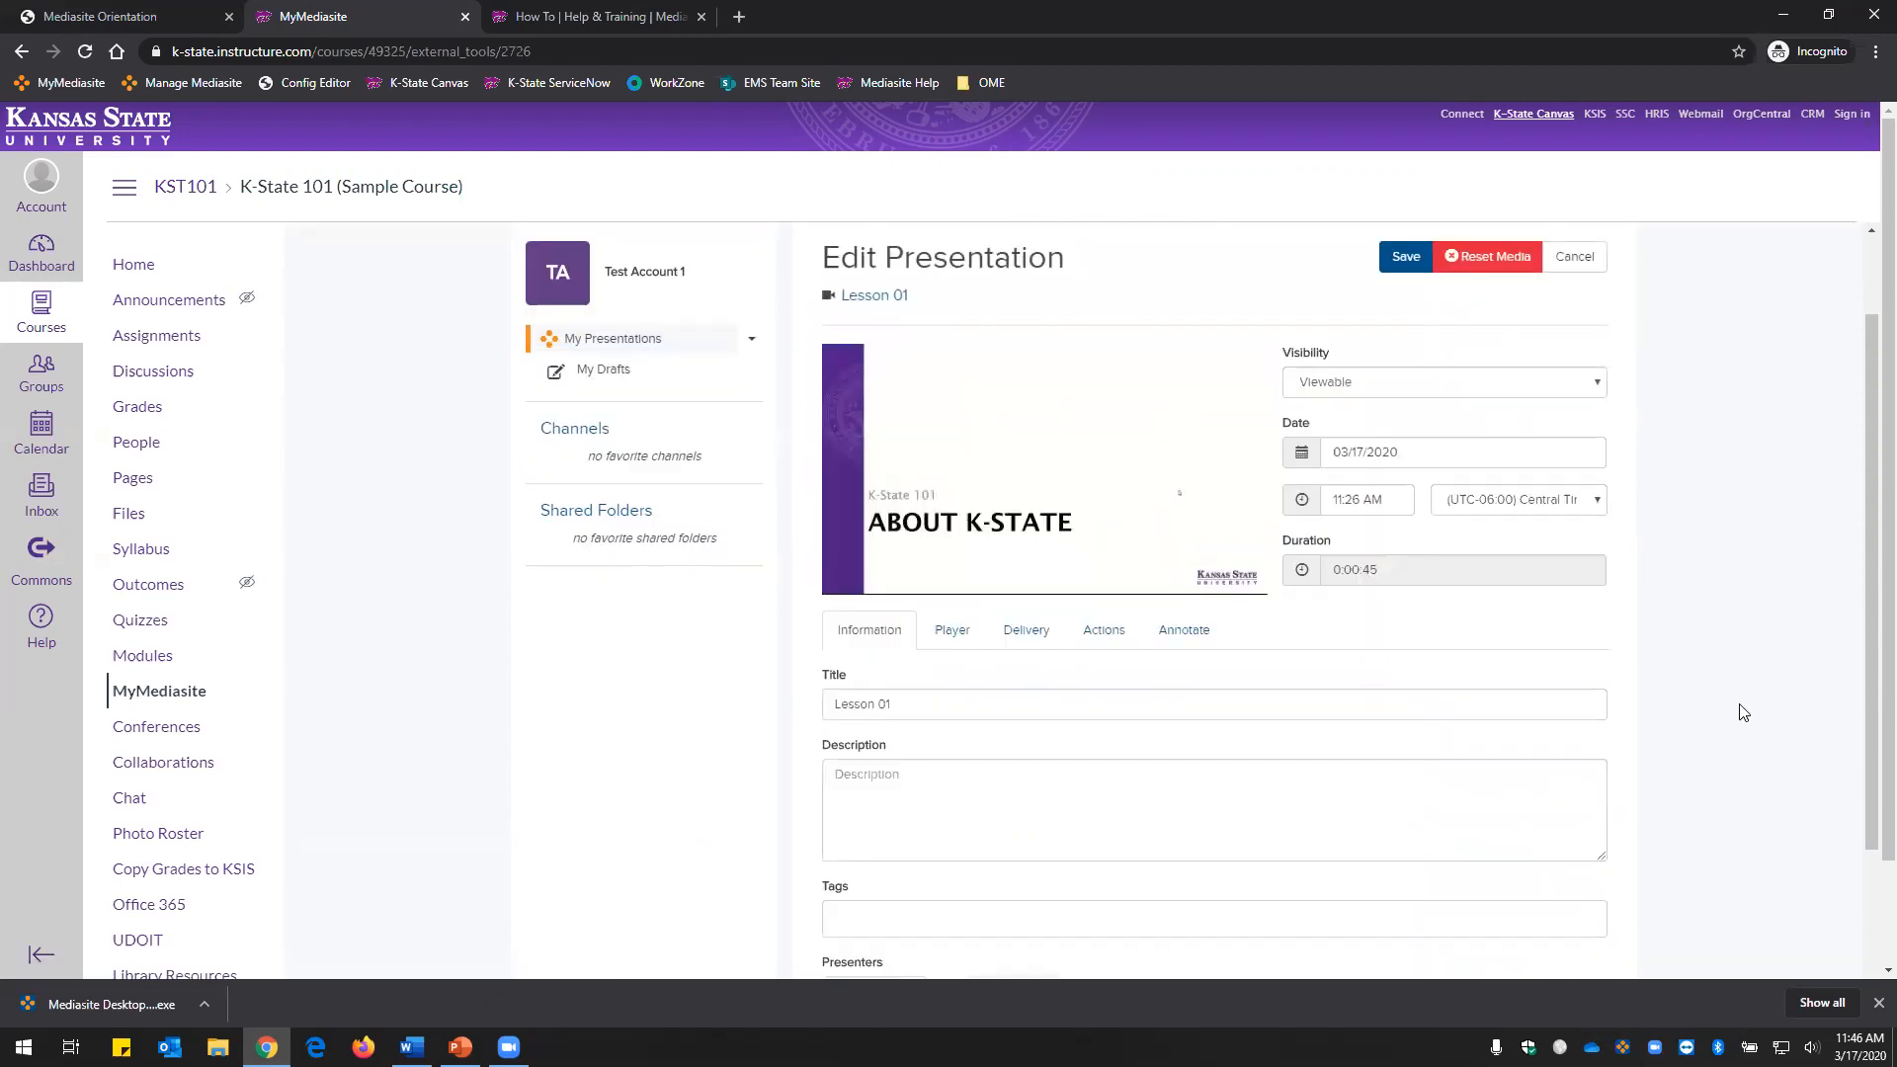
scroll(1744, 711, down, 3)
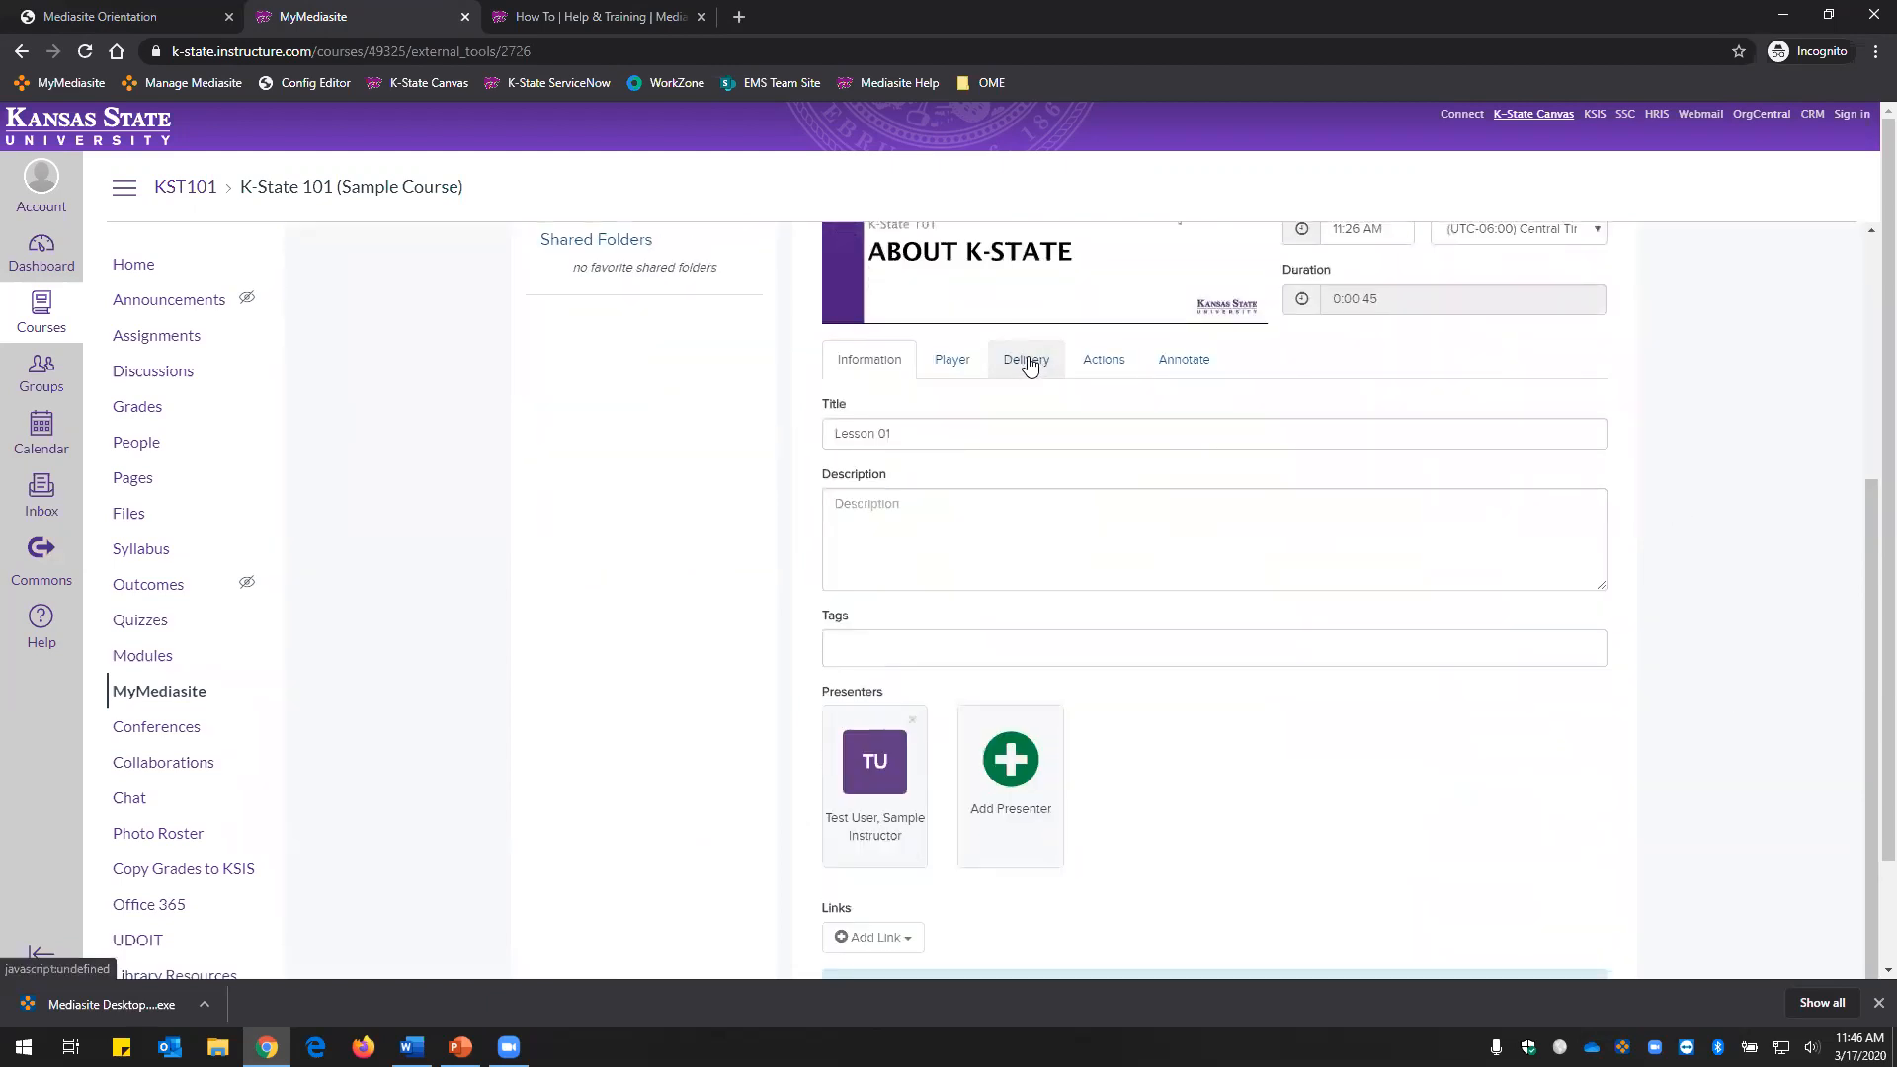
click(1027, 362)
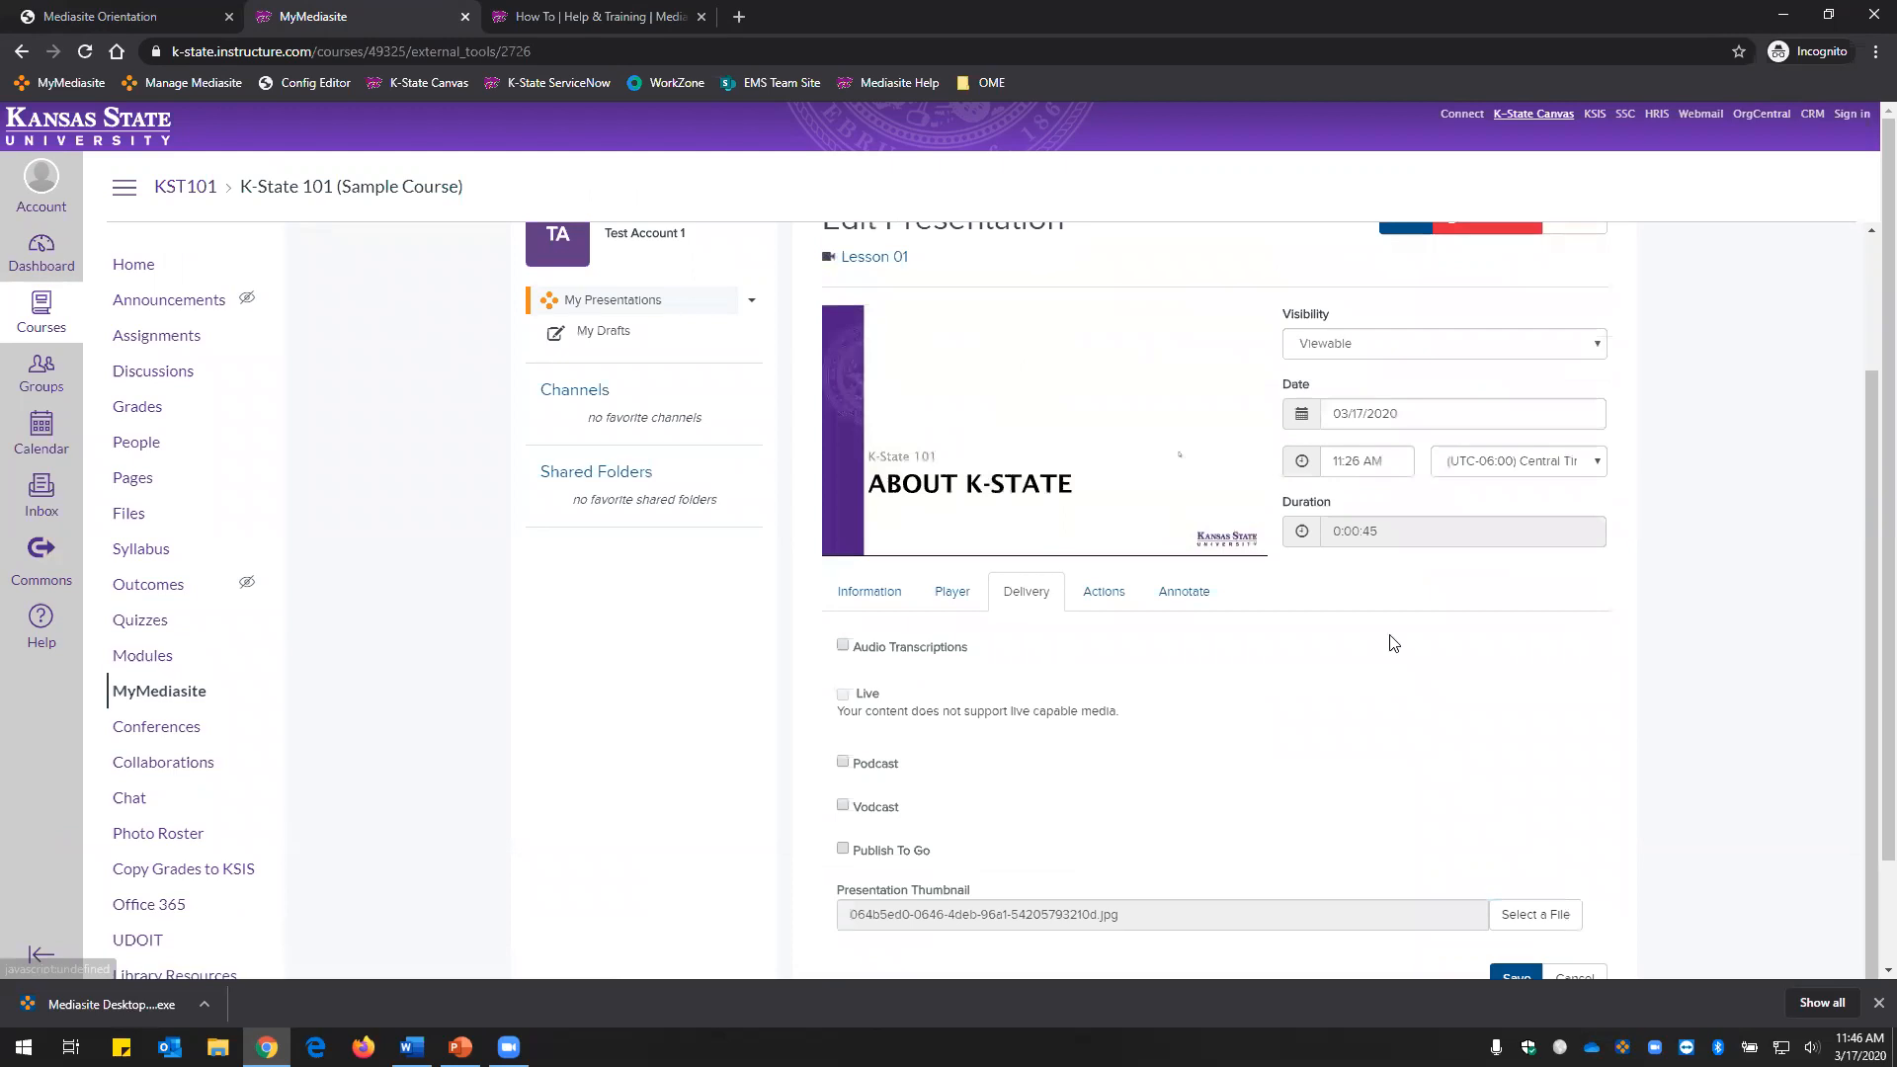
scroll(1561, 652, down, 2)
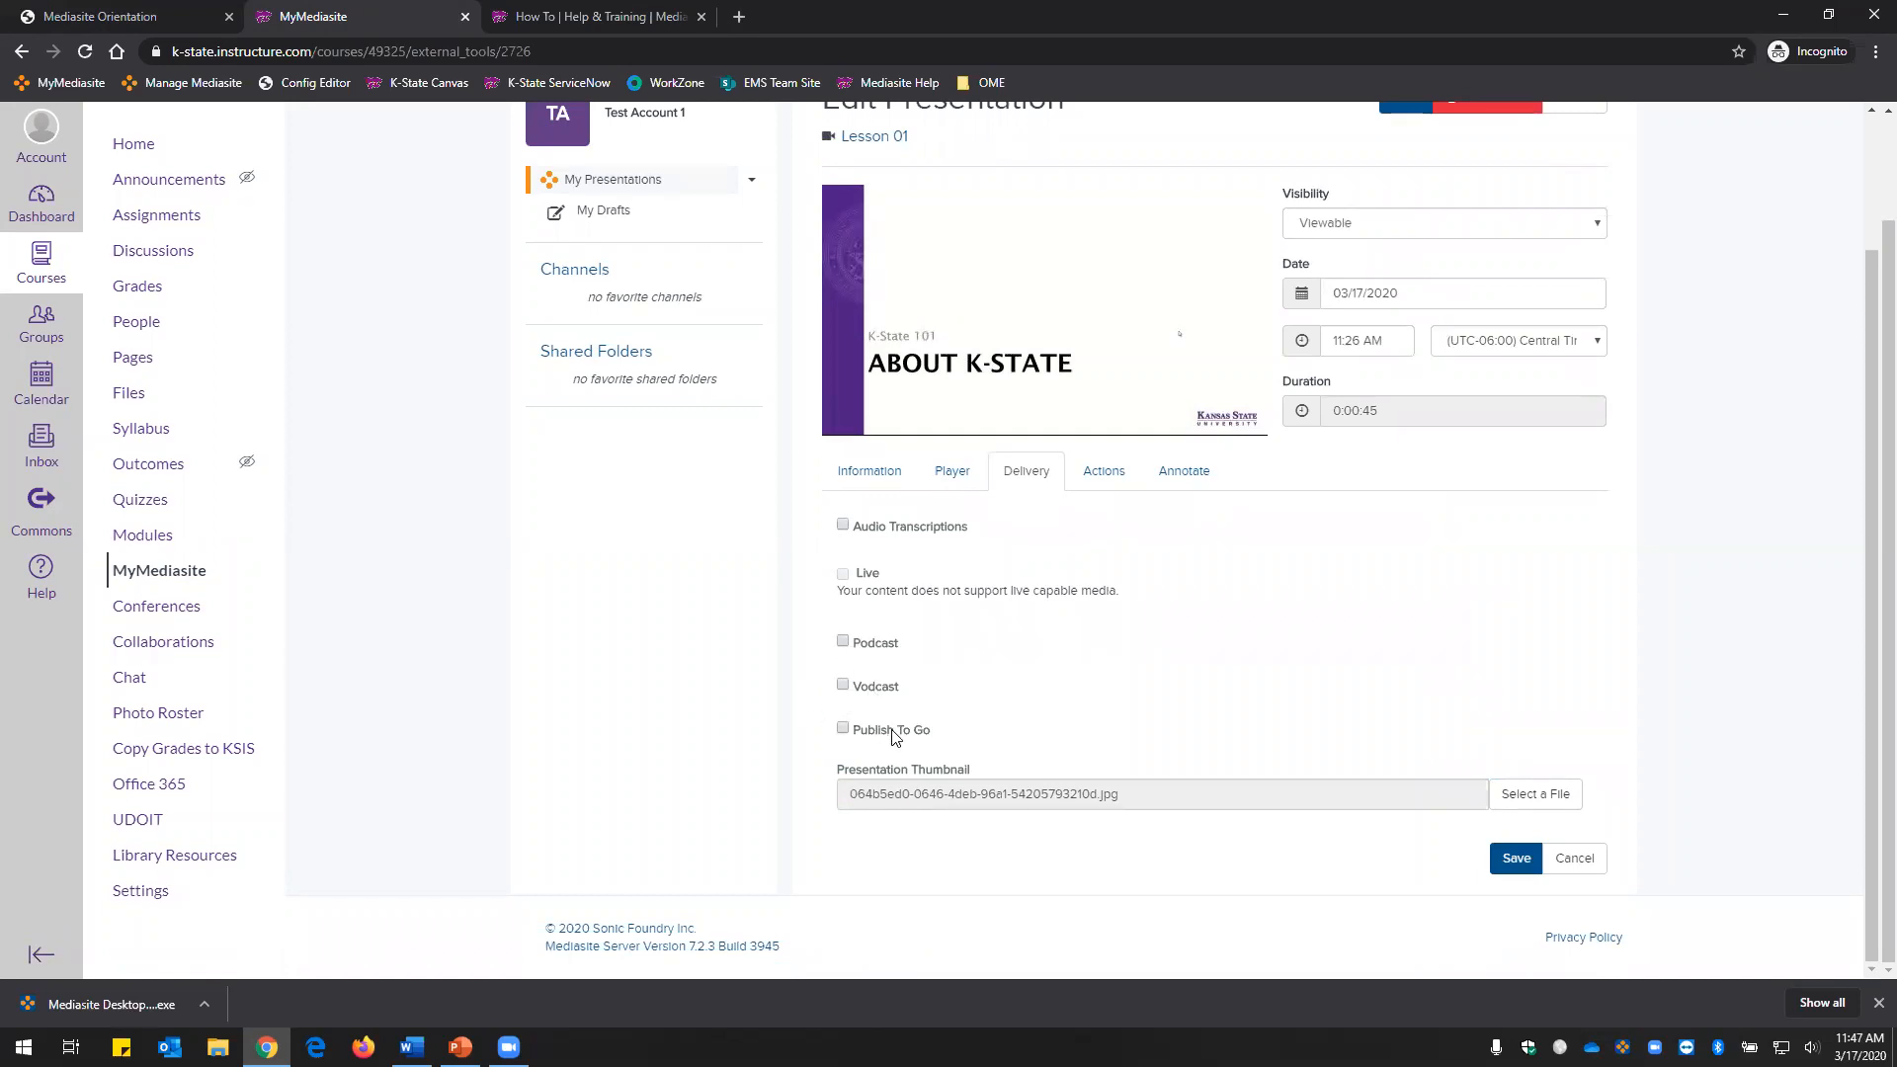
Turn on Podcast delivery to view the available podcast encoding settings, and turn it off again without choosing a profile.
click(842, 642)
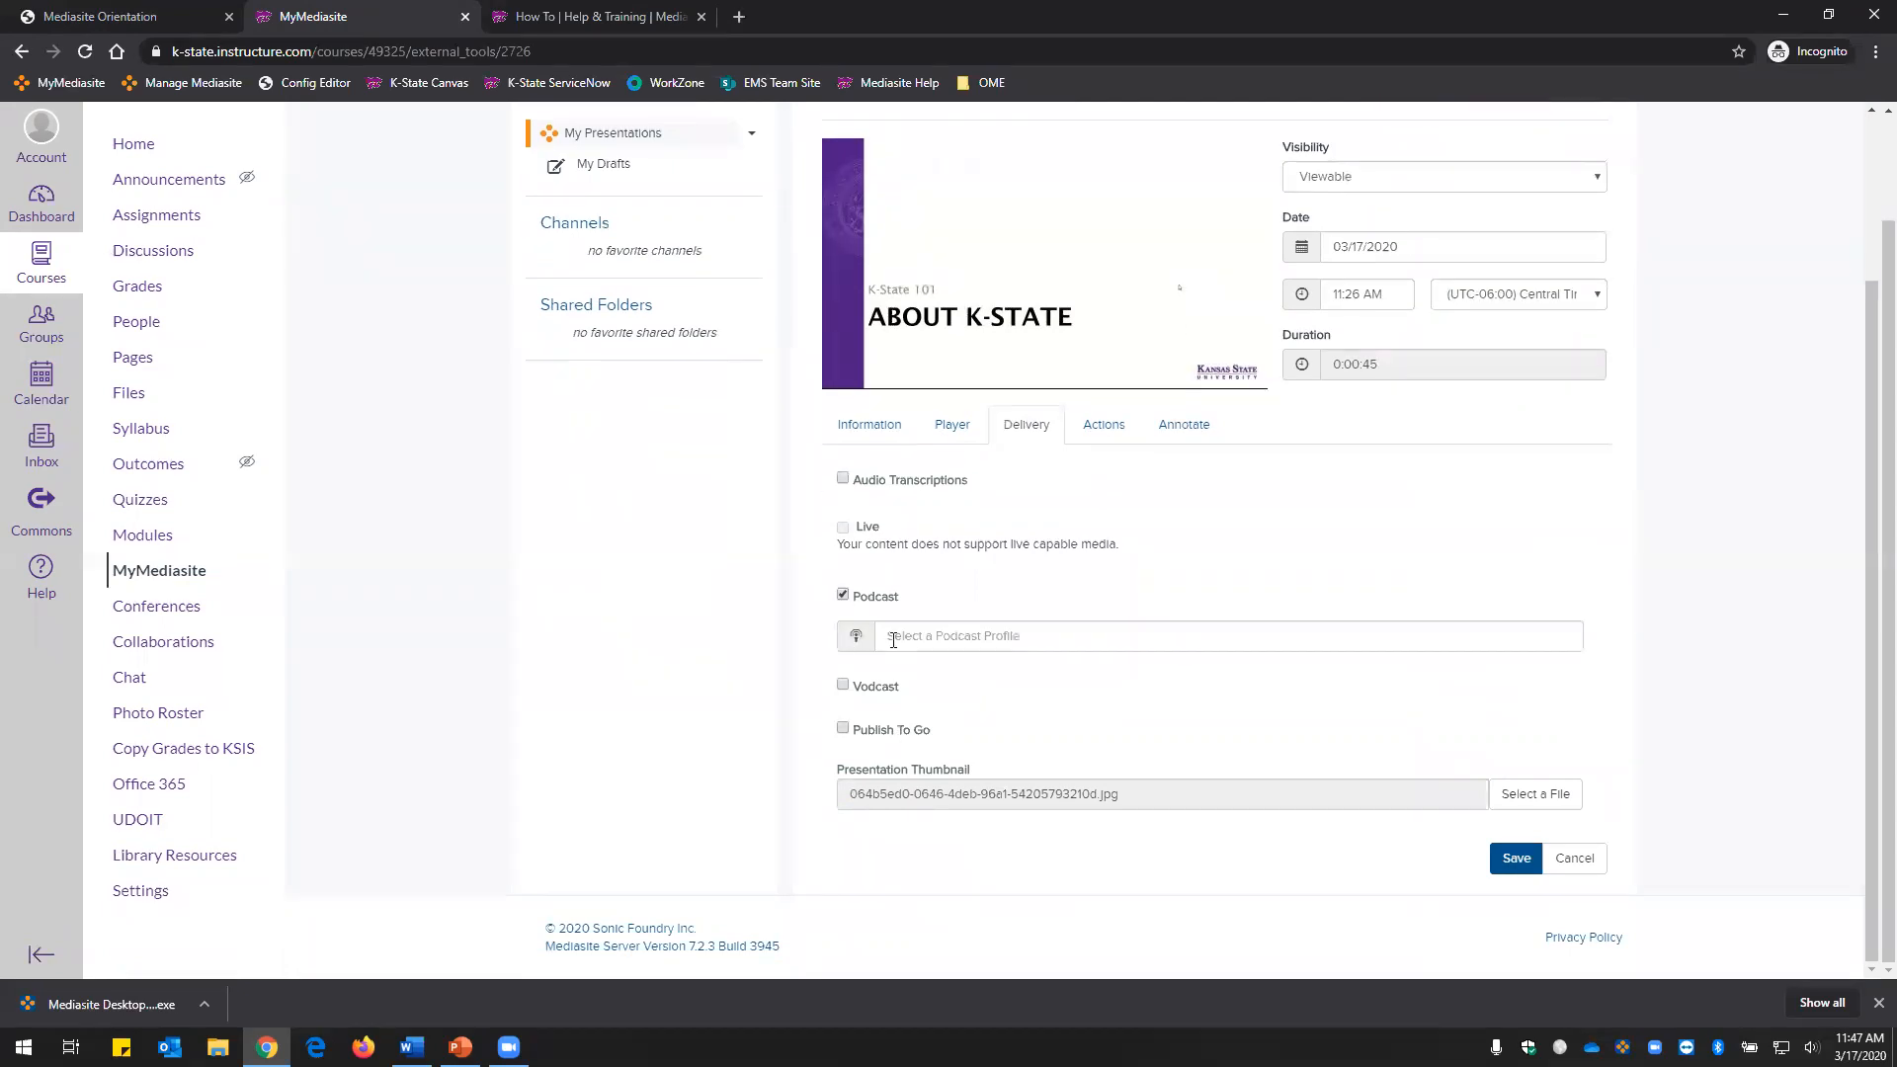
click(999, 636)
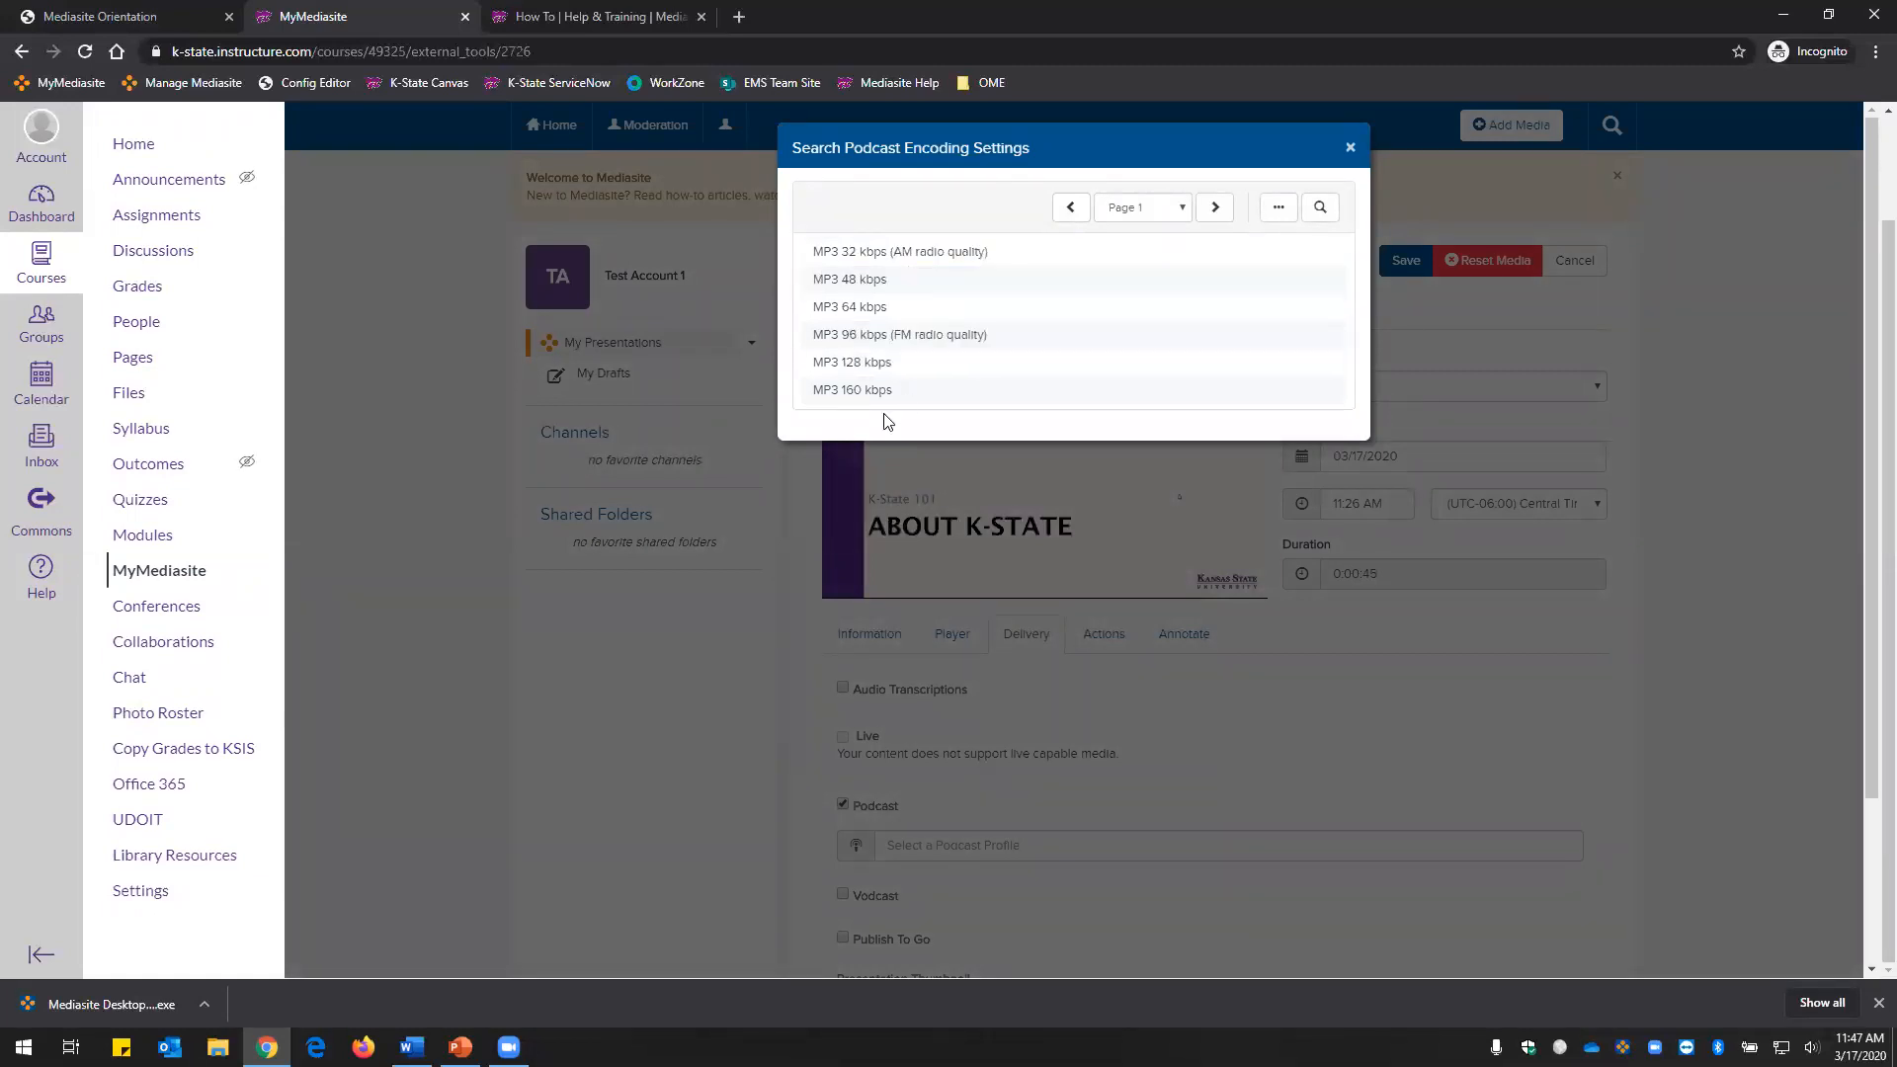
click(1349, 147)
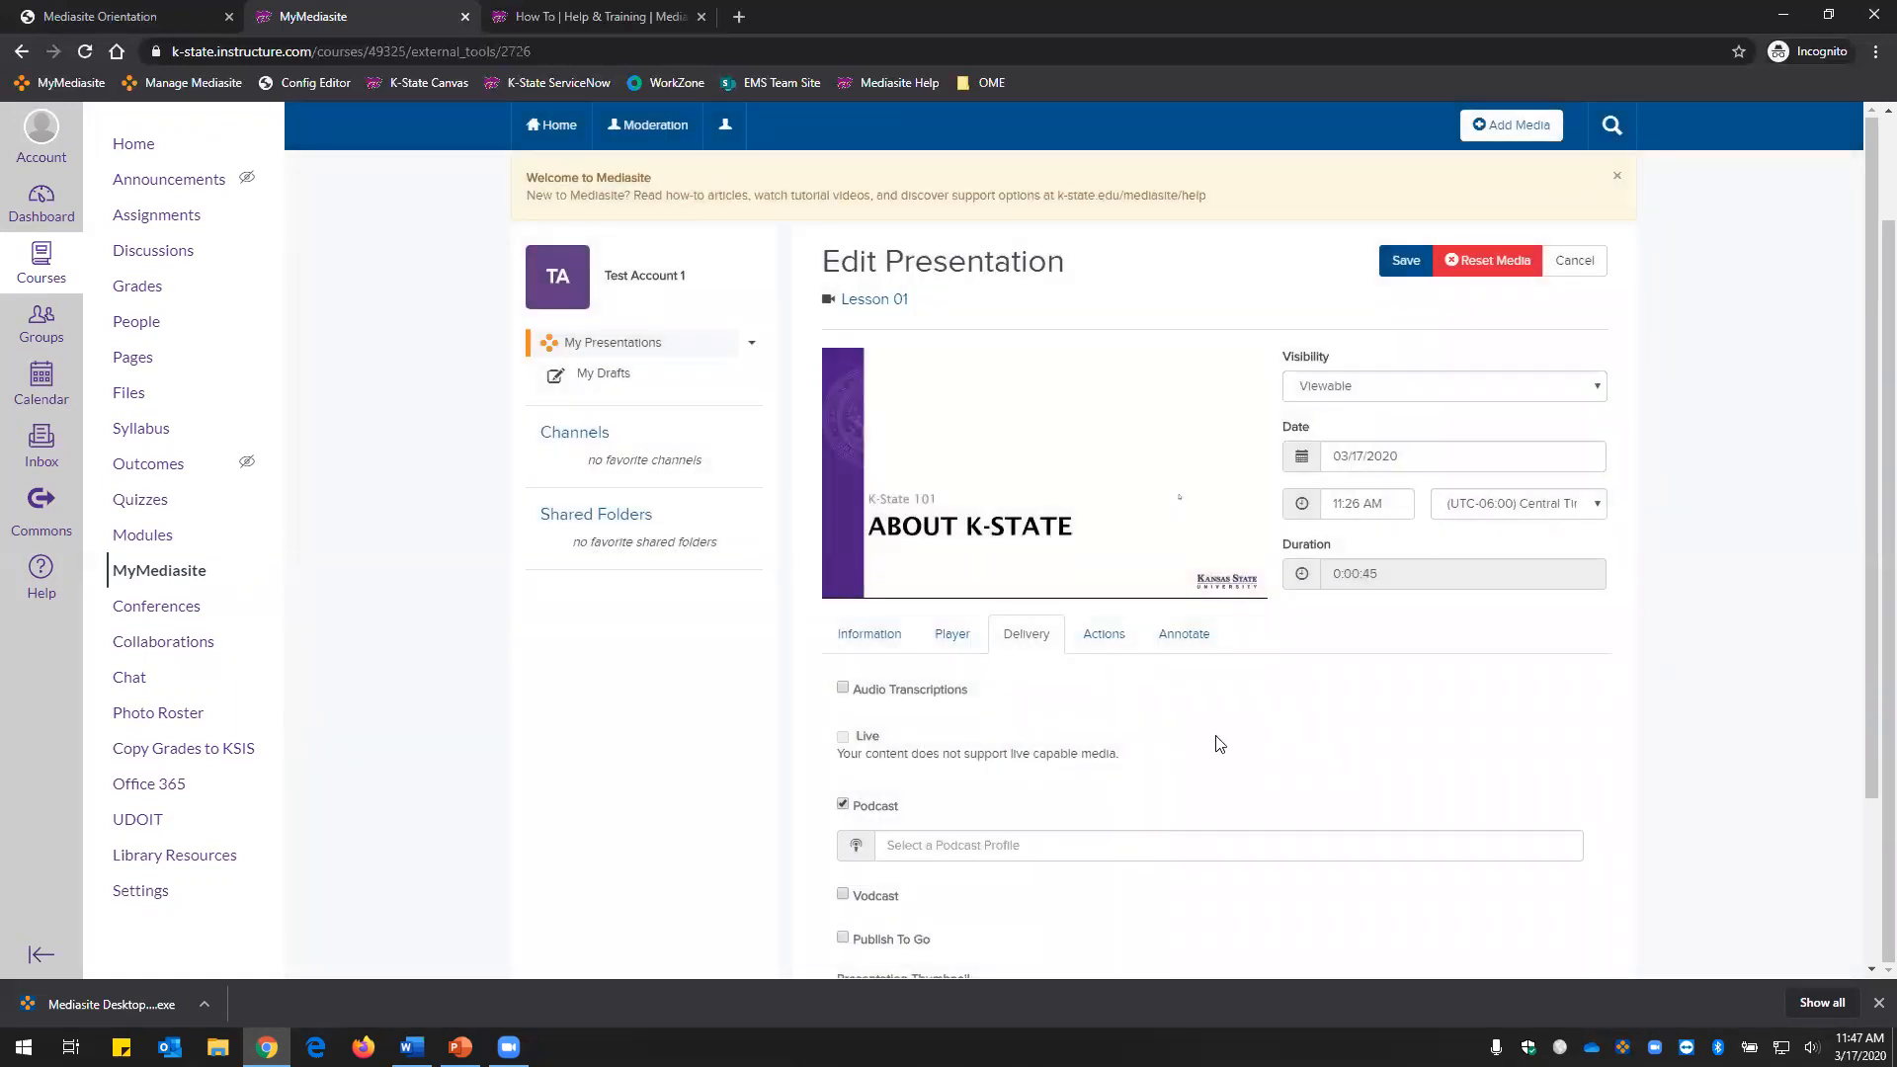
scroll(1217, 743, down, 2)
click(842, 594)
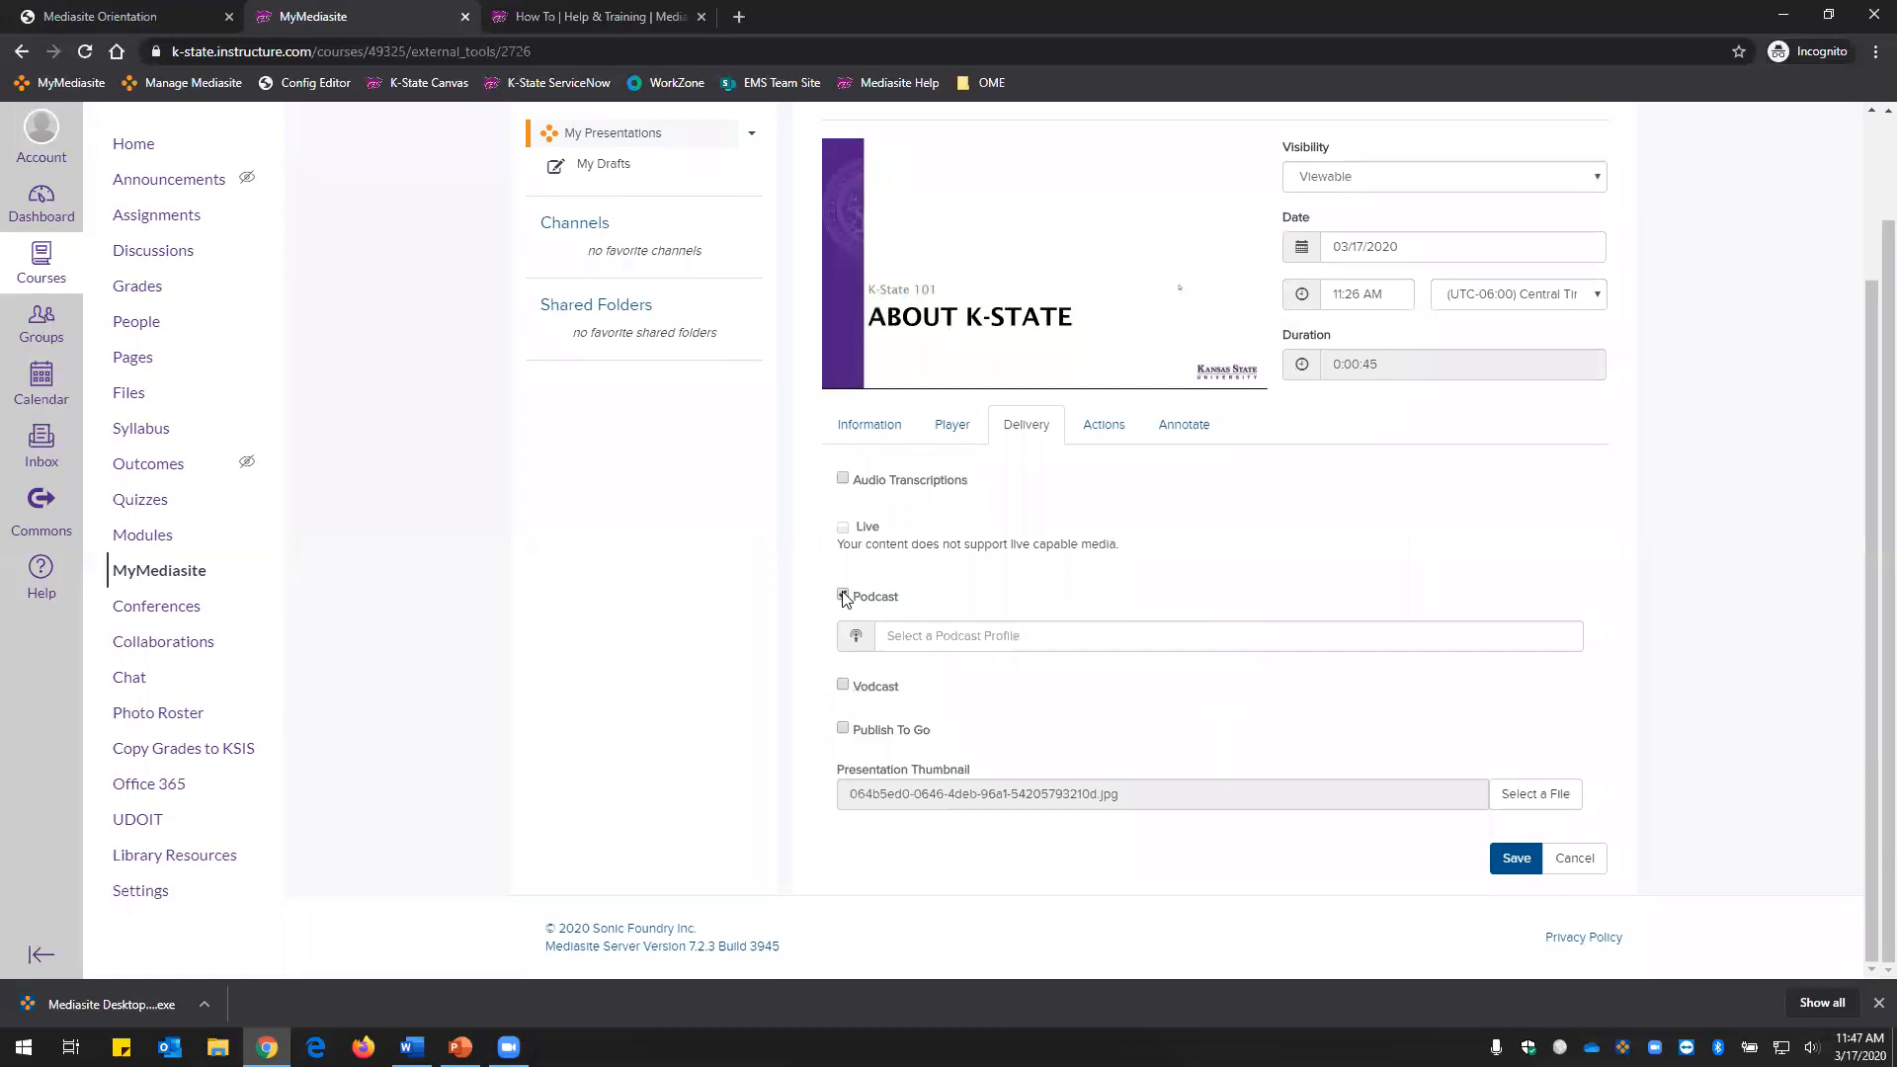
Turn on Vodcast delivery to view the available vodcast projects, and turn it off again without choosing one.
click(842, 686)
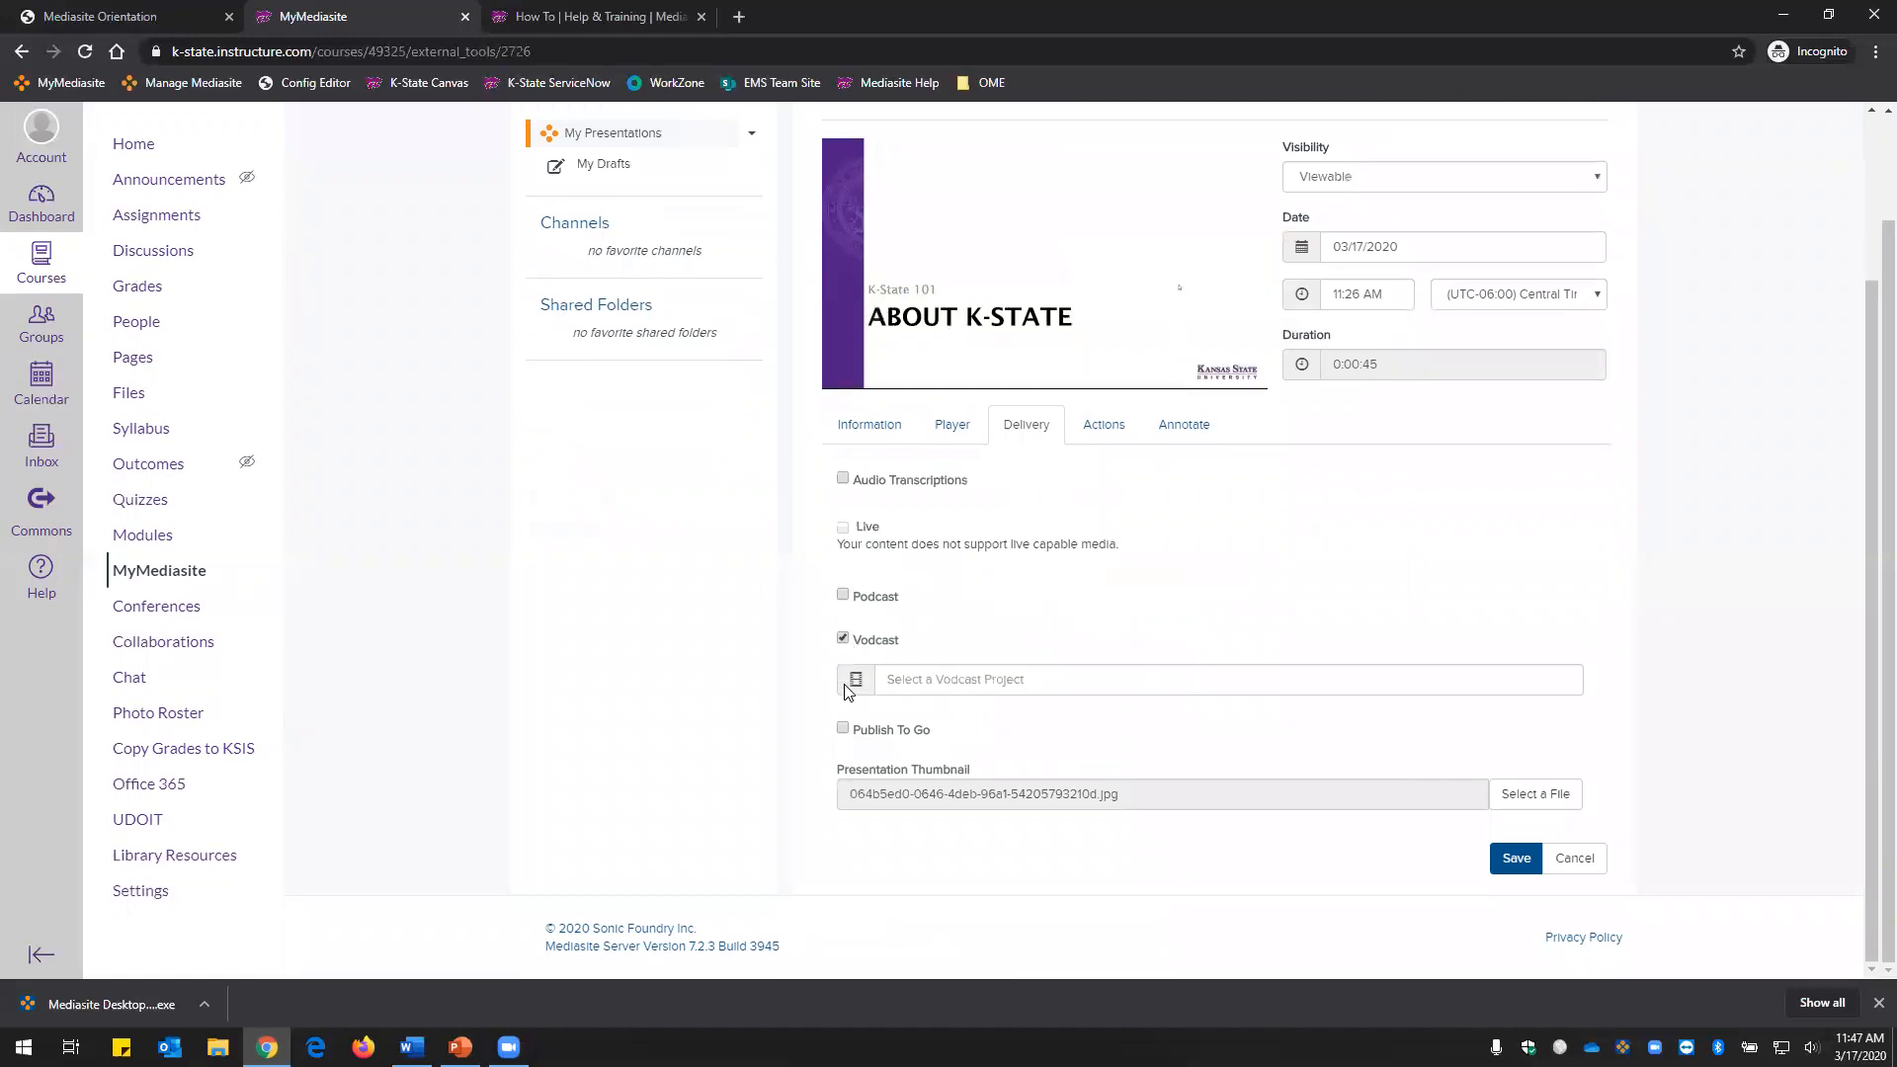
click(948, 678)
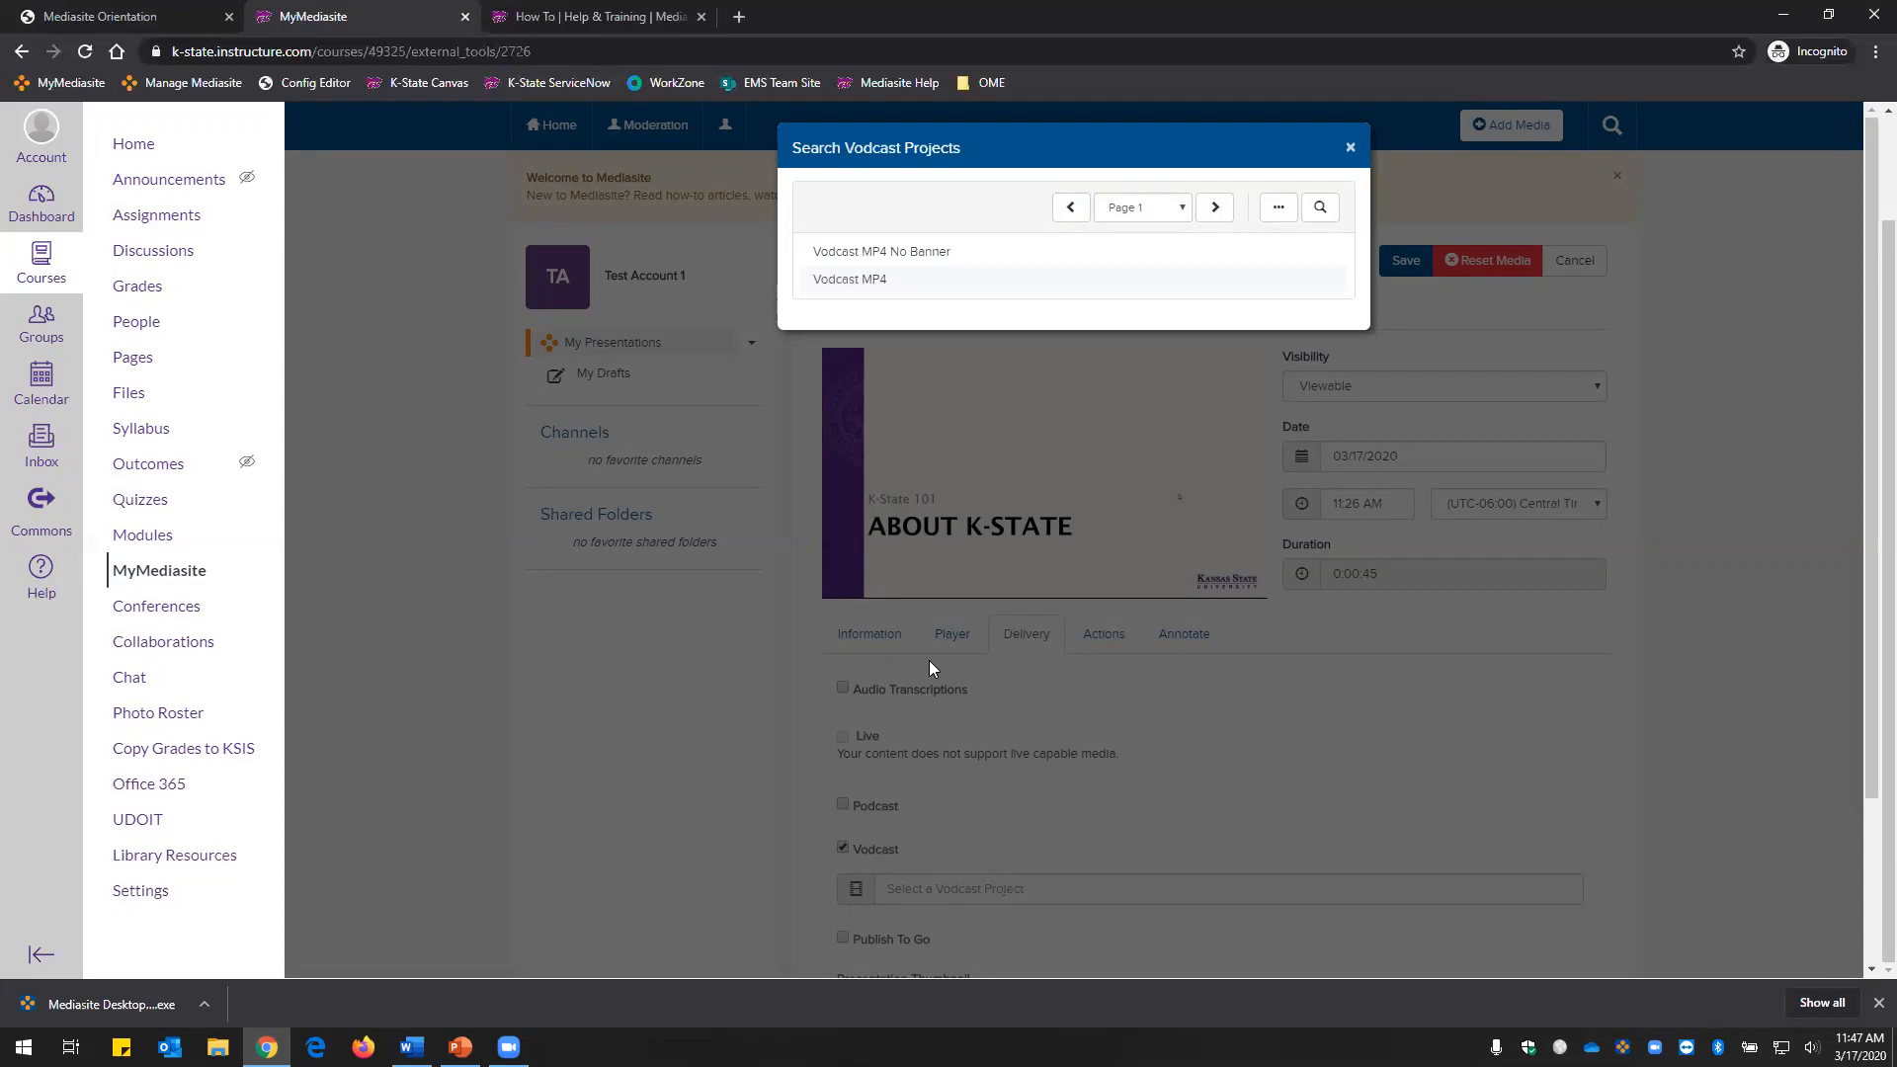
click(1350, 147)
scroll(1095, 819, down, 2)
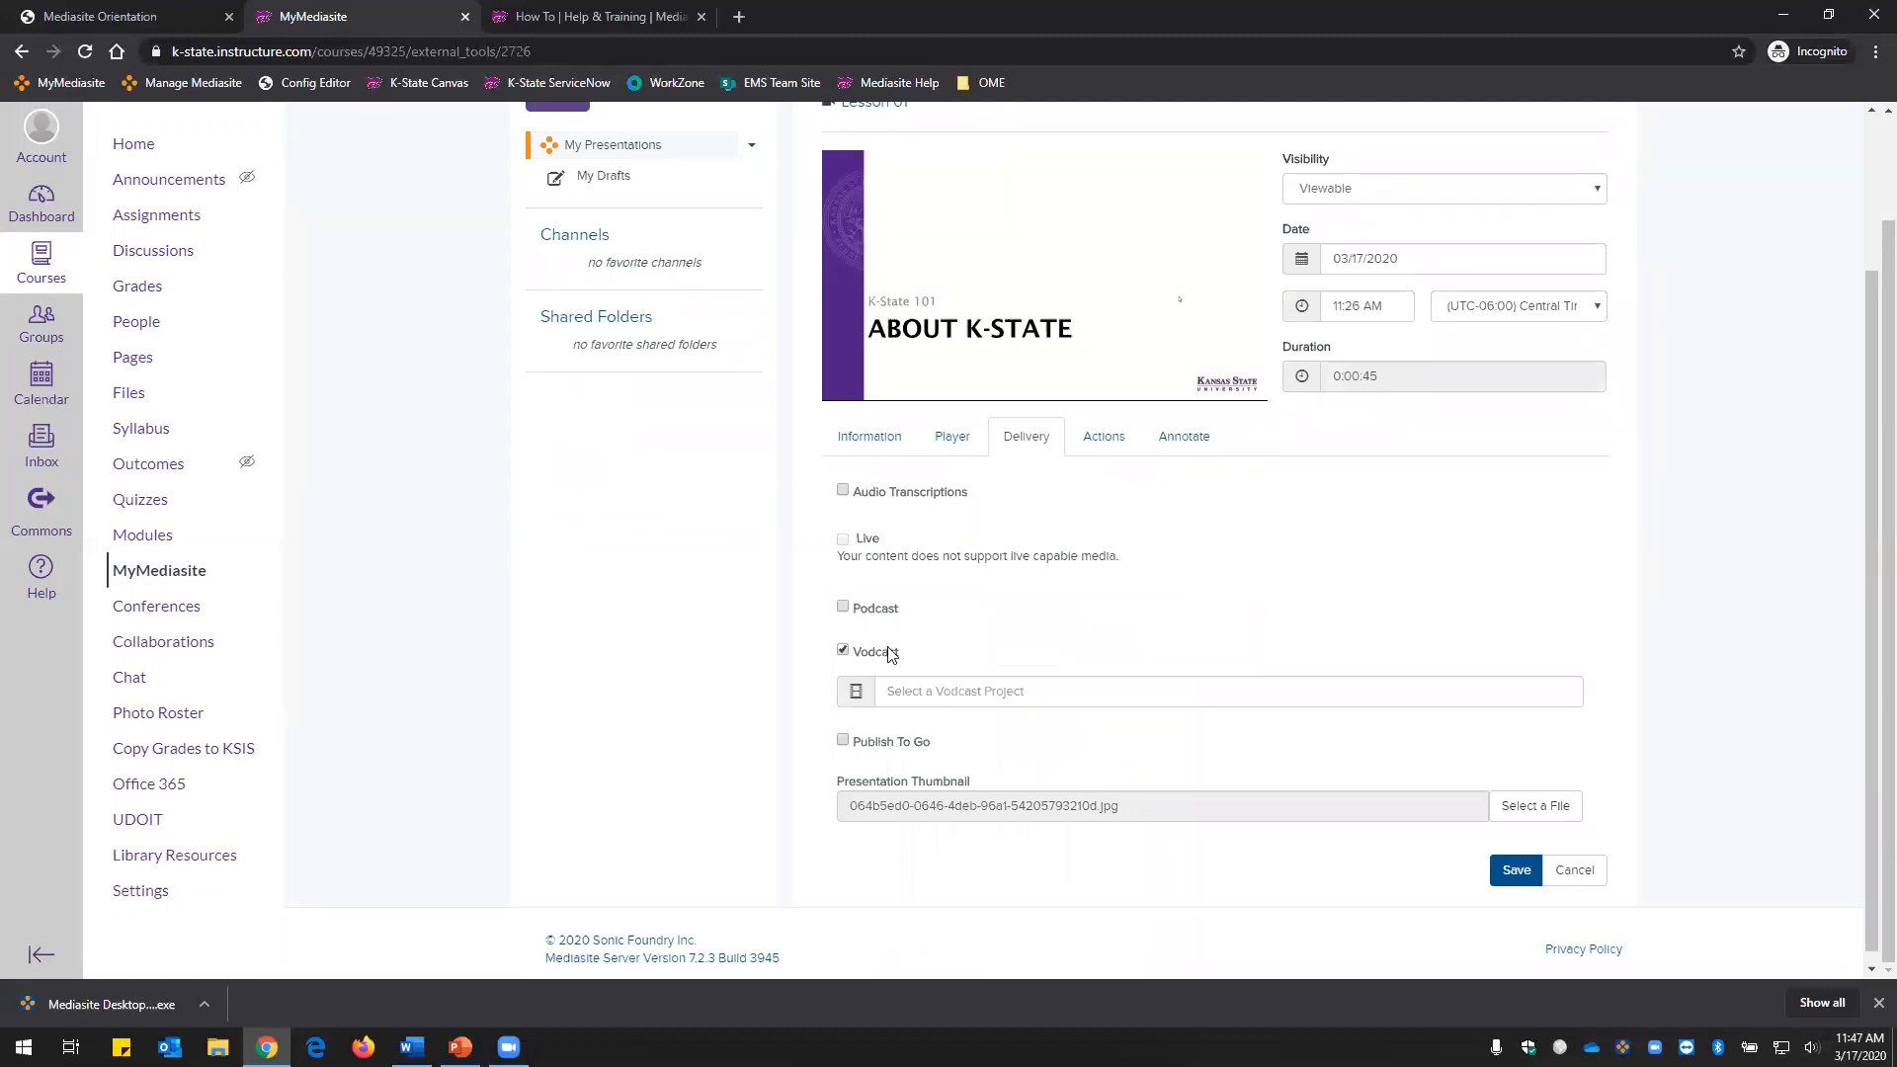
click(887, 652)
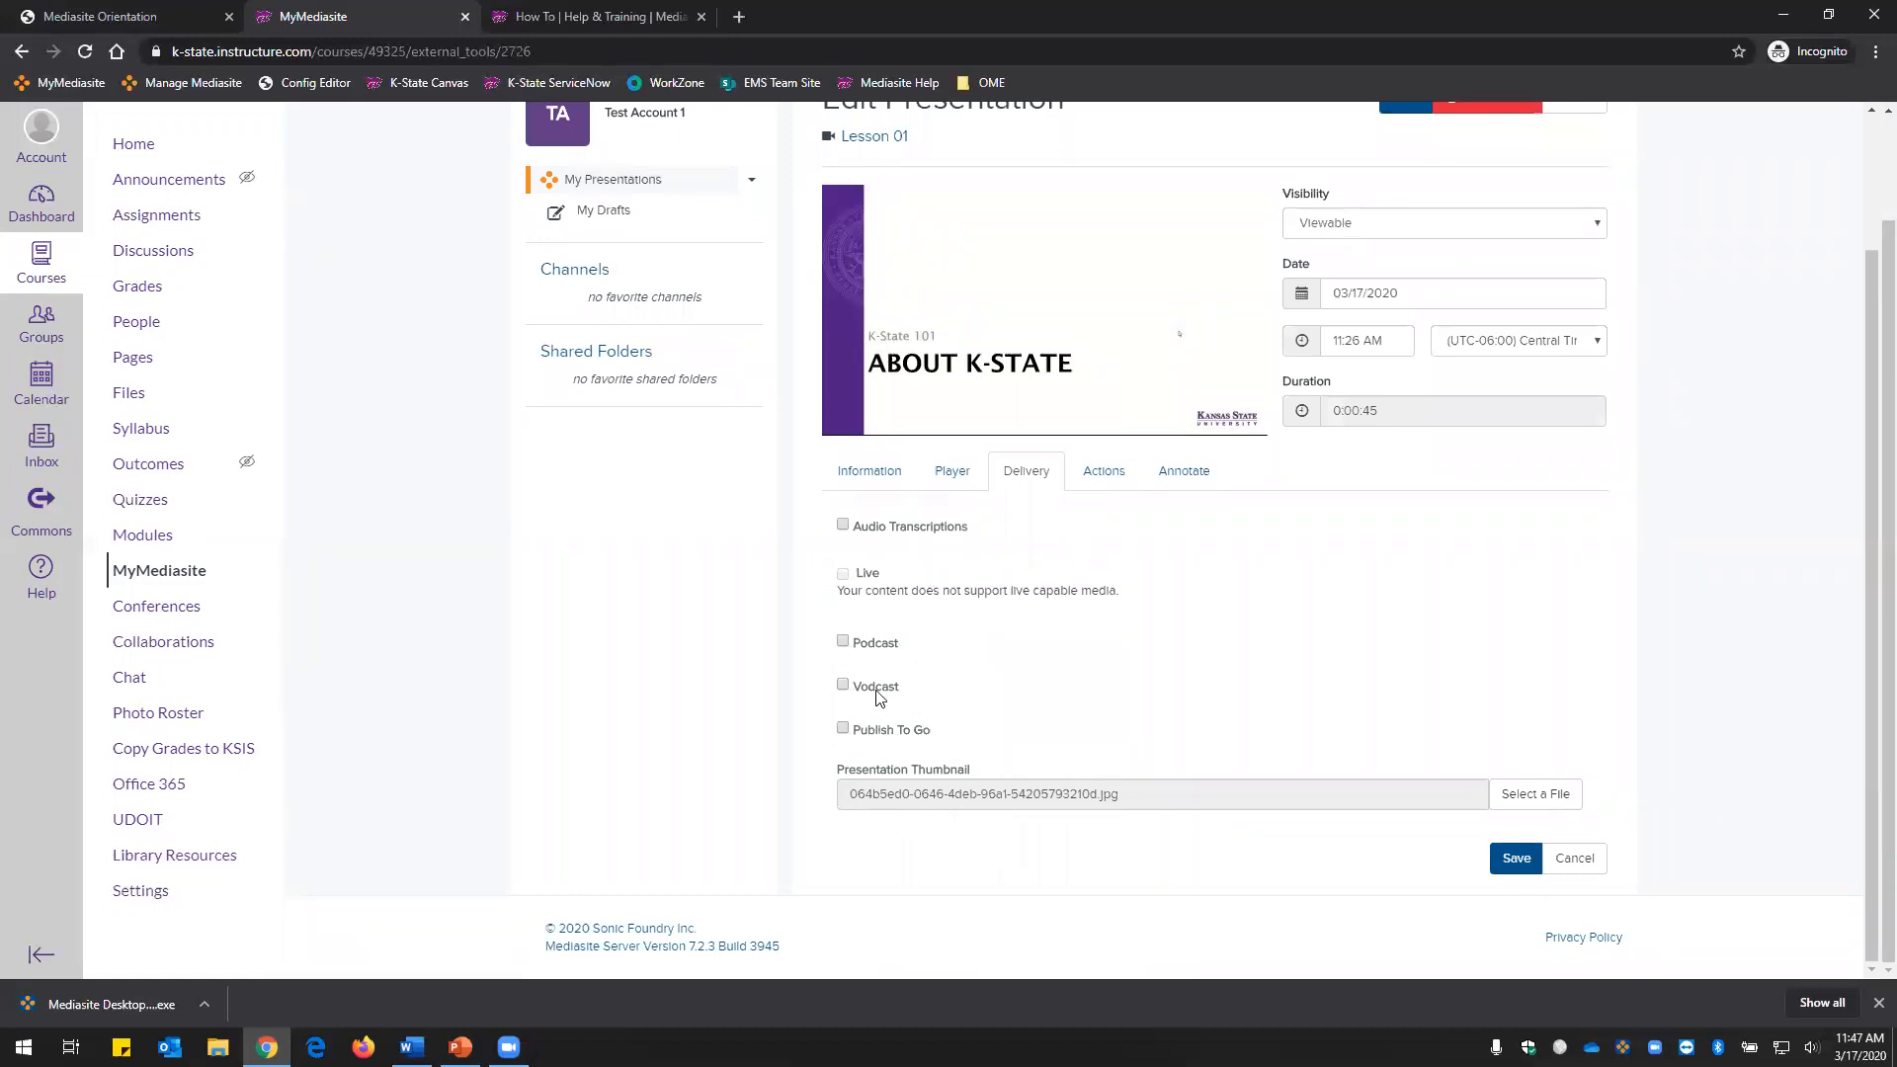
Try toggling the Publish To Go and Vodcast delivery options, leaving both turned off.
click(901, 736)
click(879, 731)
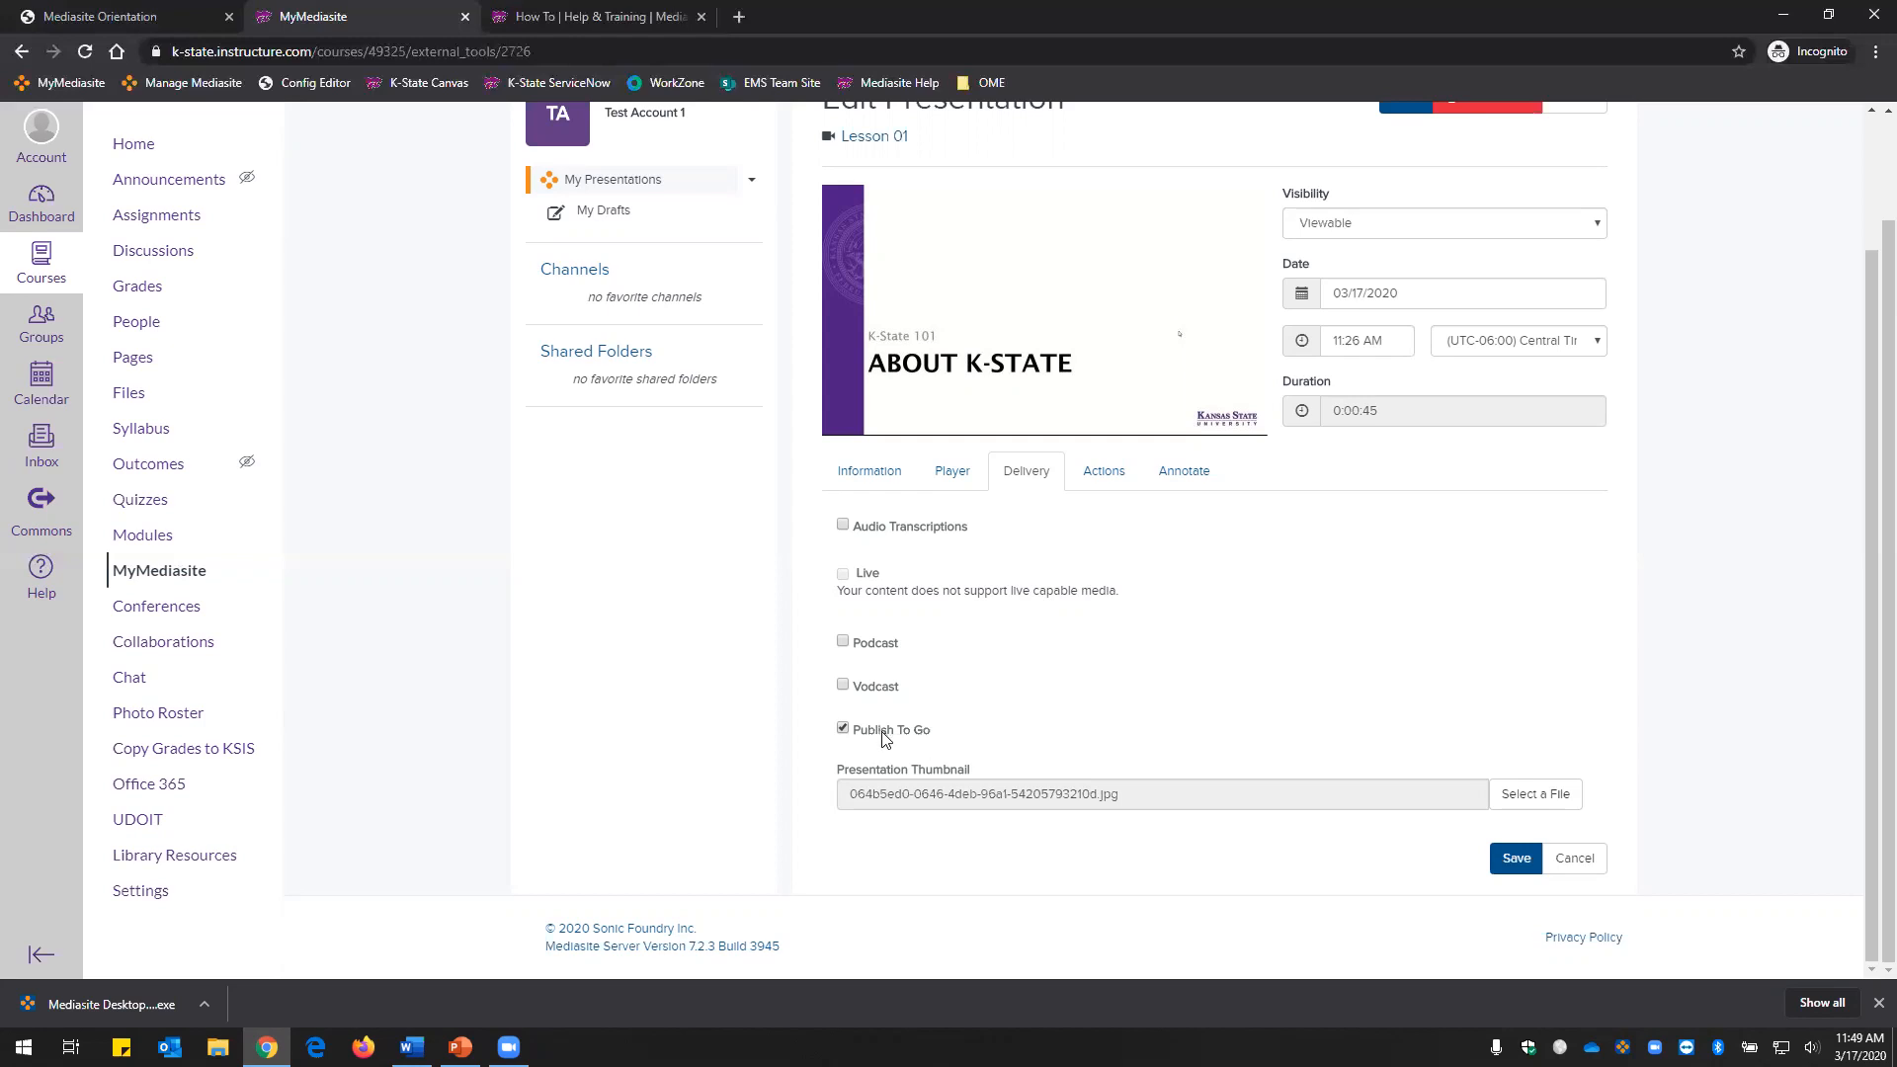
click(857, 685)
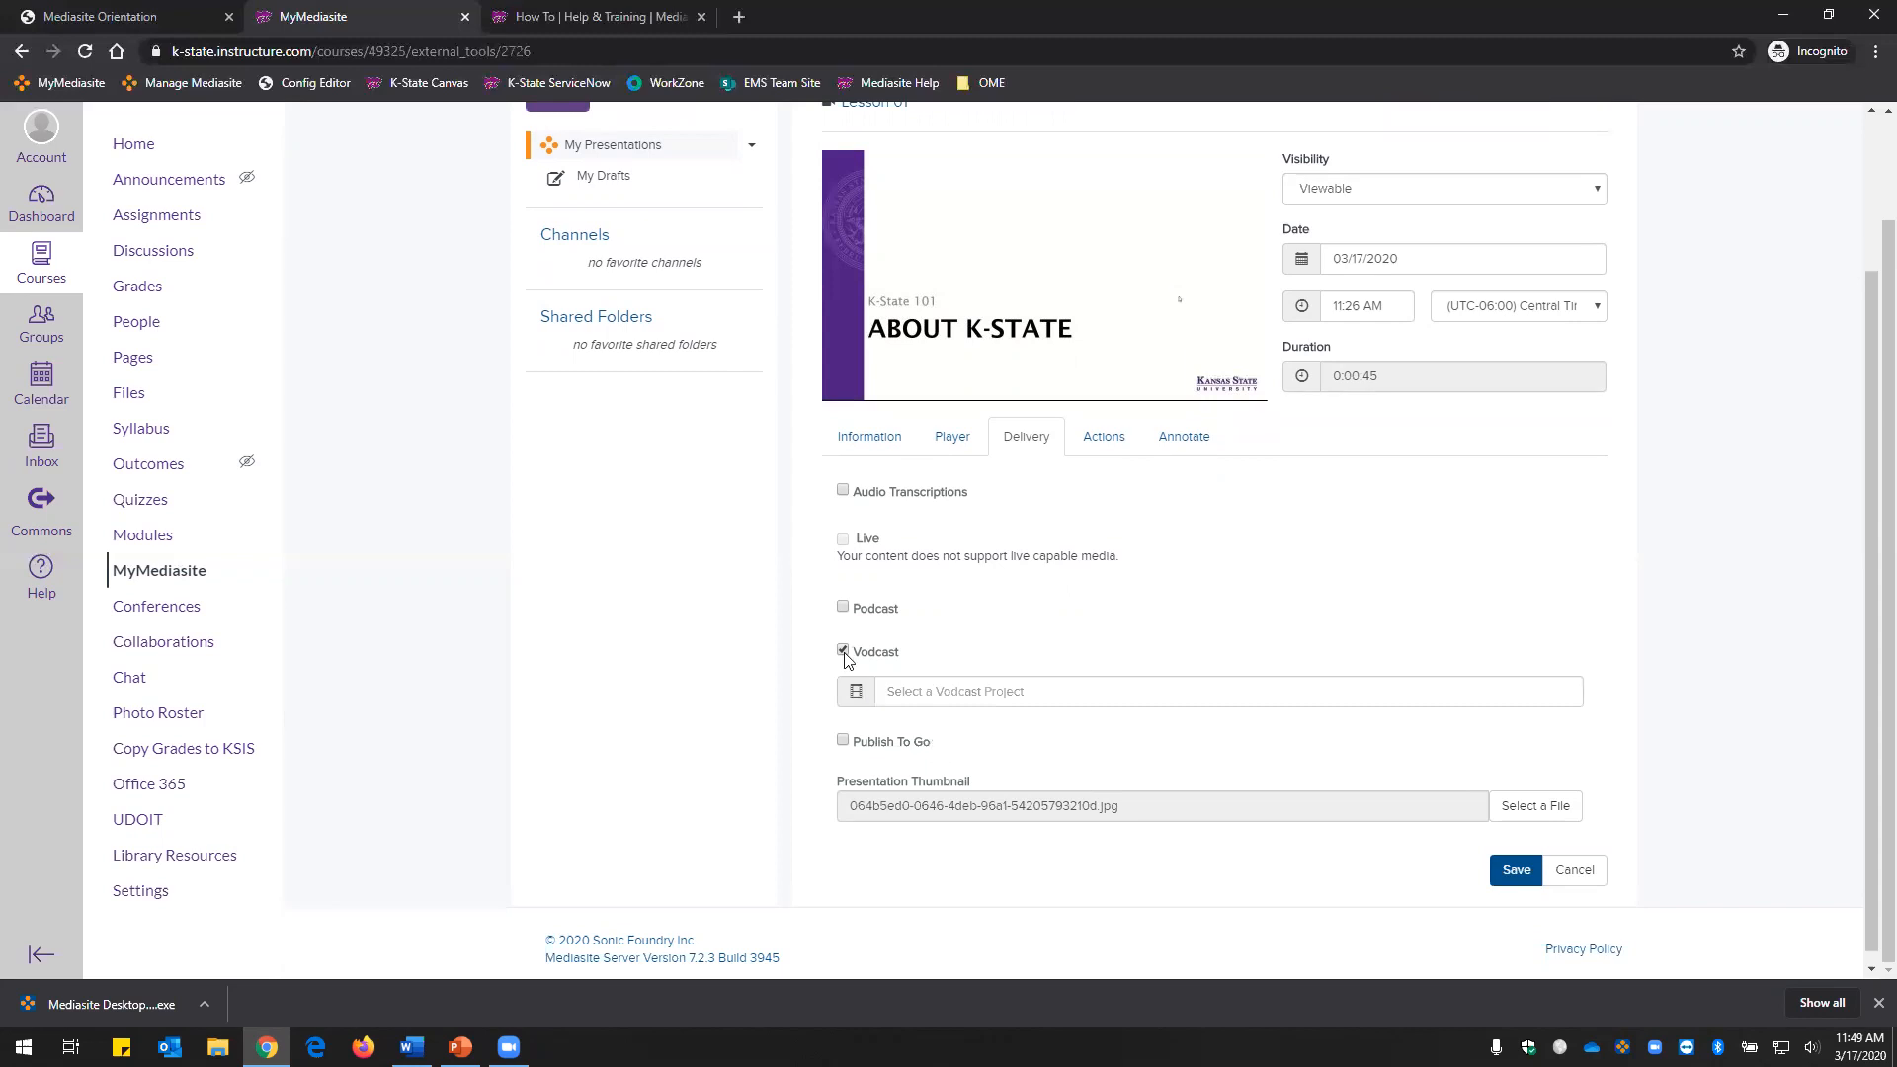
click(857, 654)
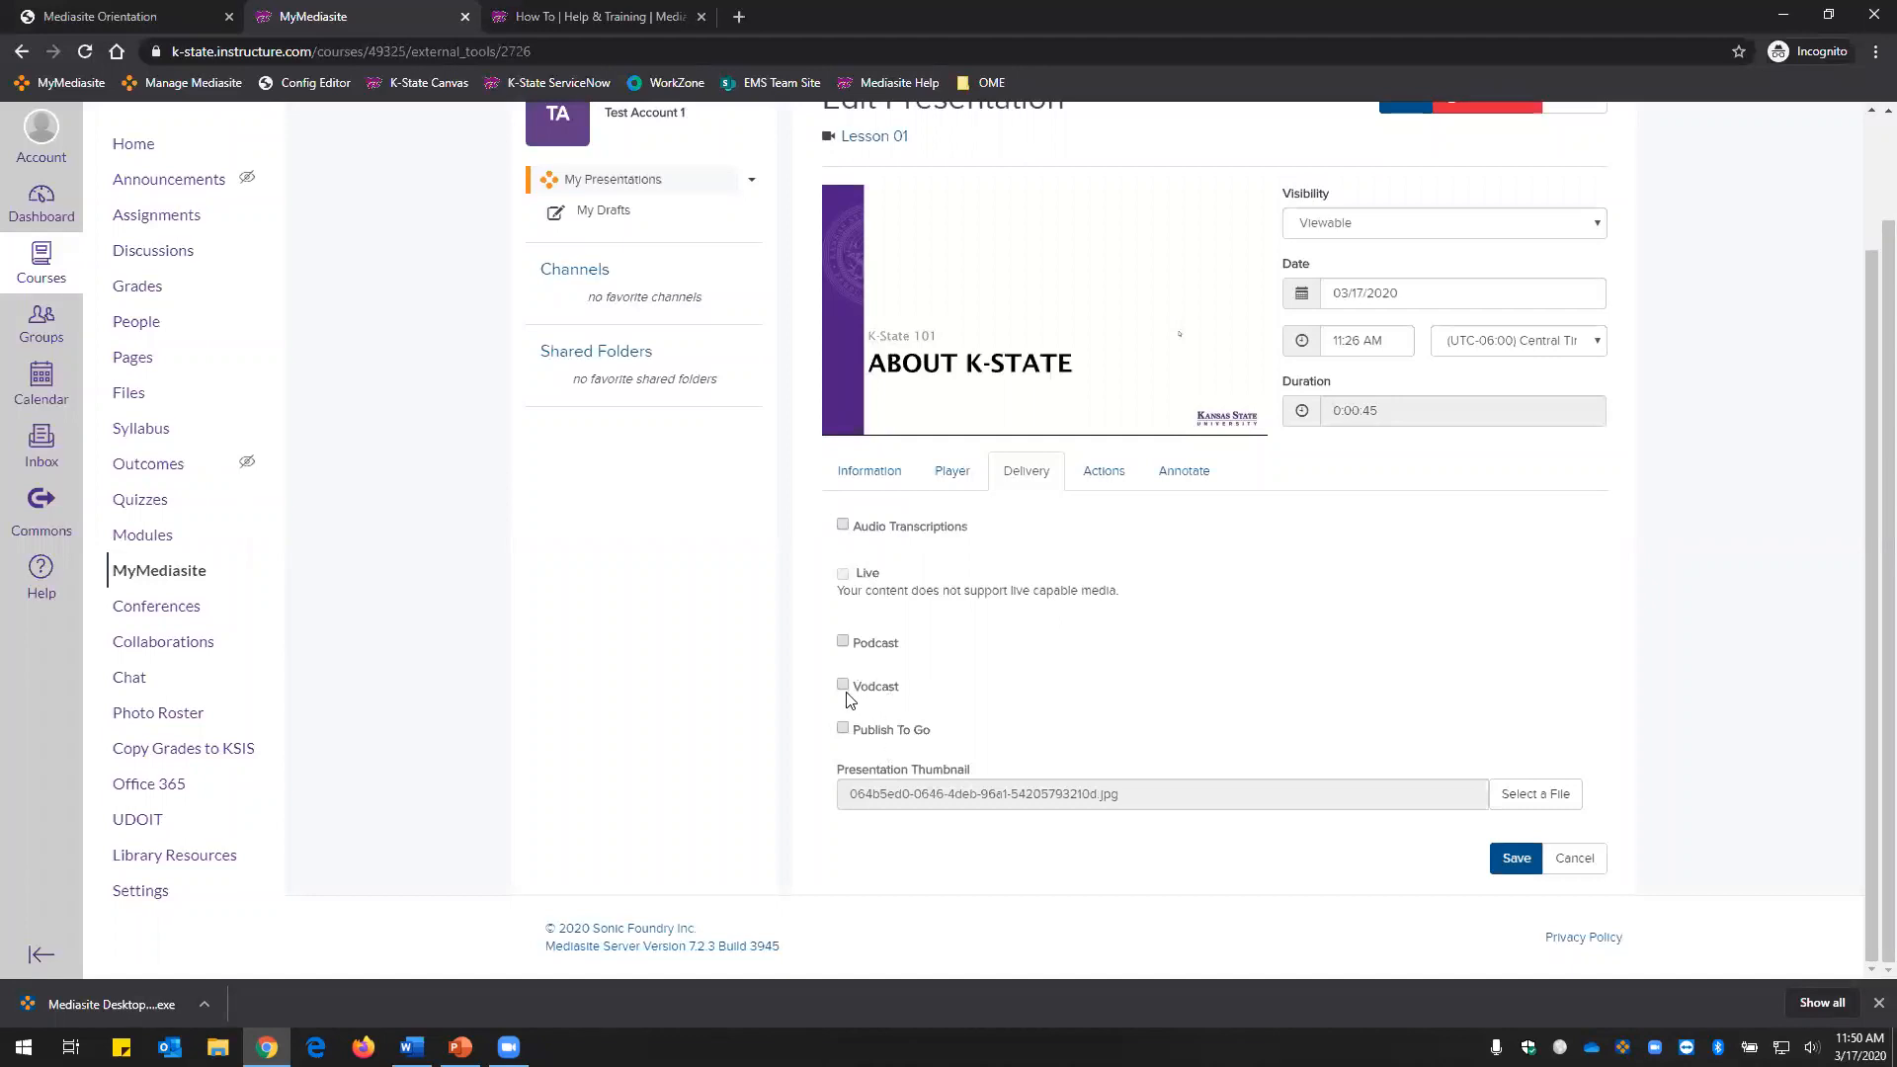
Enable Publish To Go for Lesson 01 and save the presentation.
click(850, 731)
click(1511, 858)
click(1503, 866)
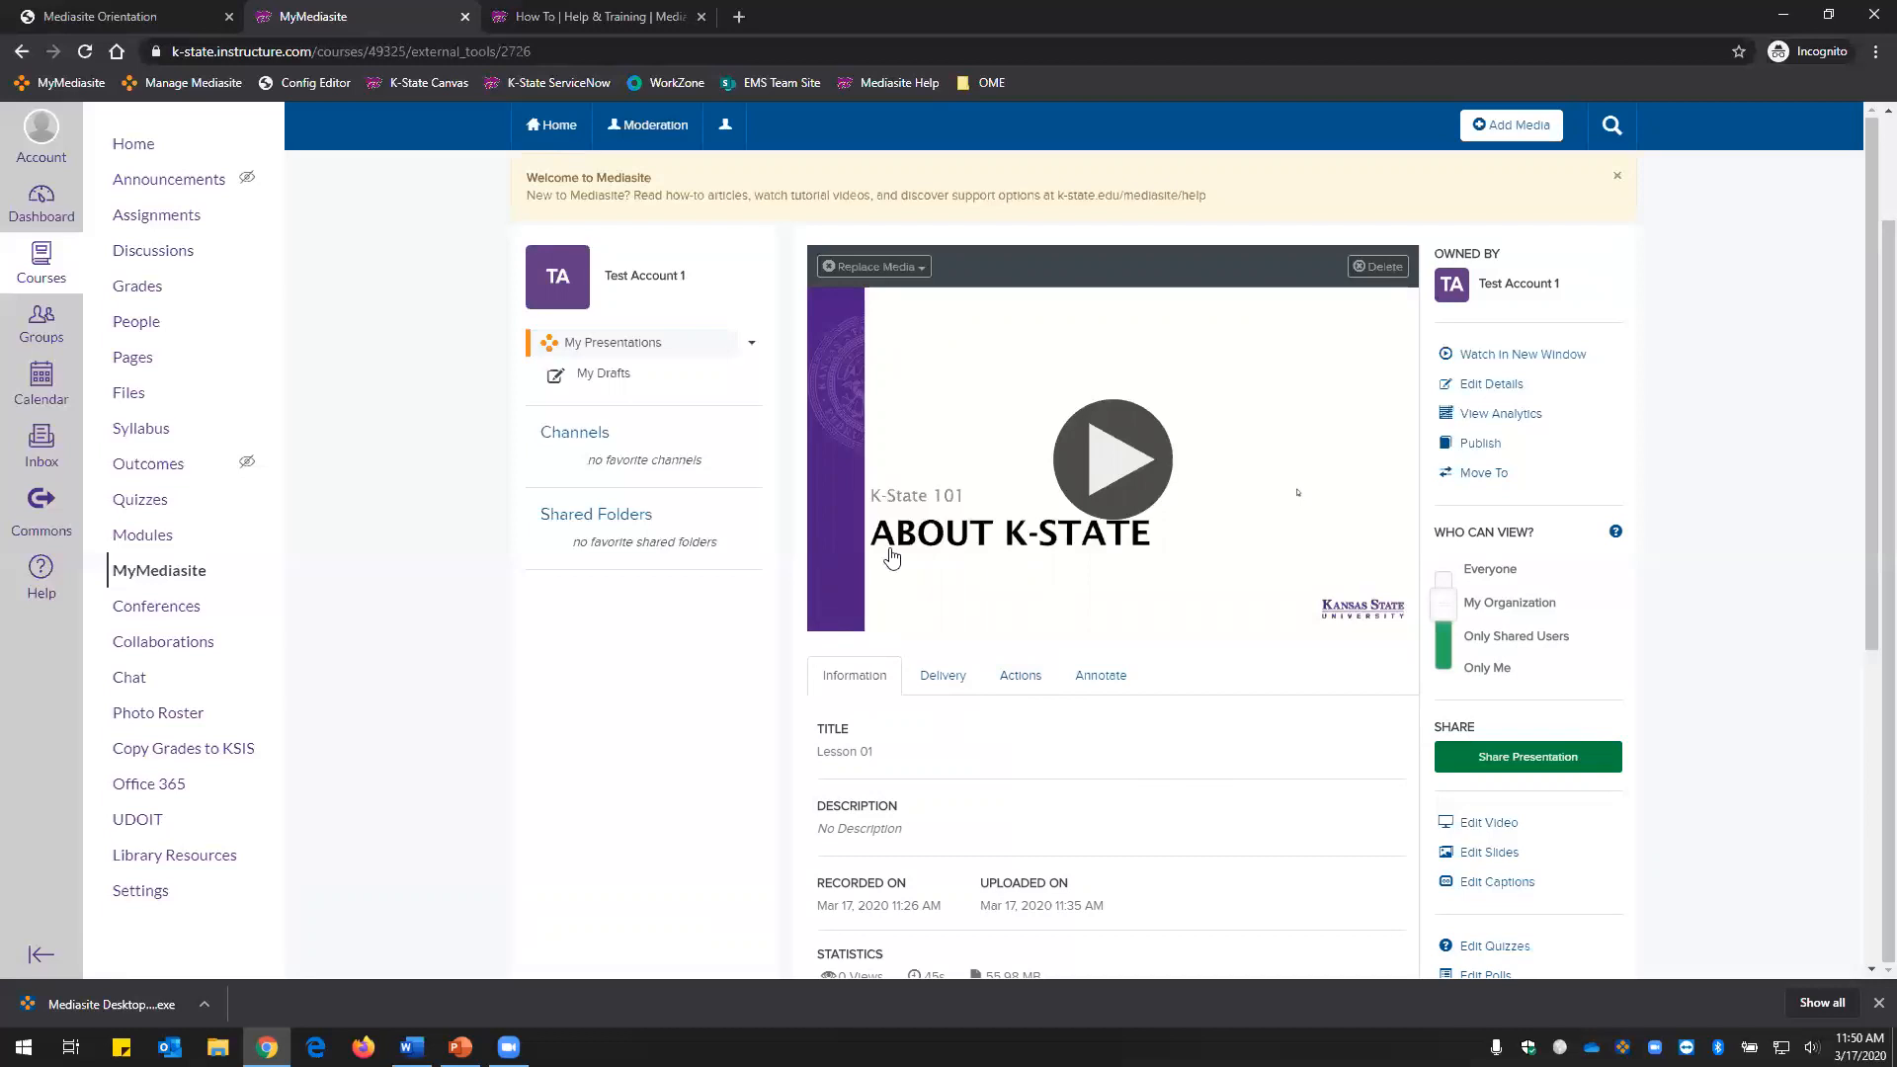
Open the KST 101 channel's settings and save them with Allow Presentation Download enabled.
click(582, 441)
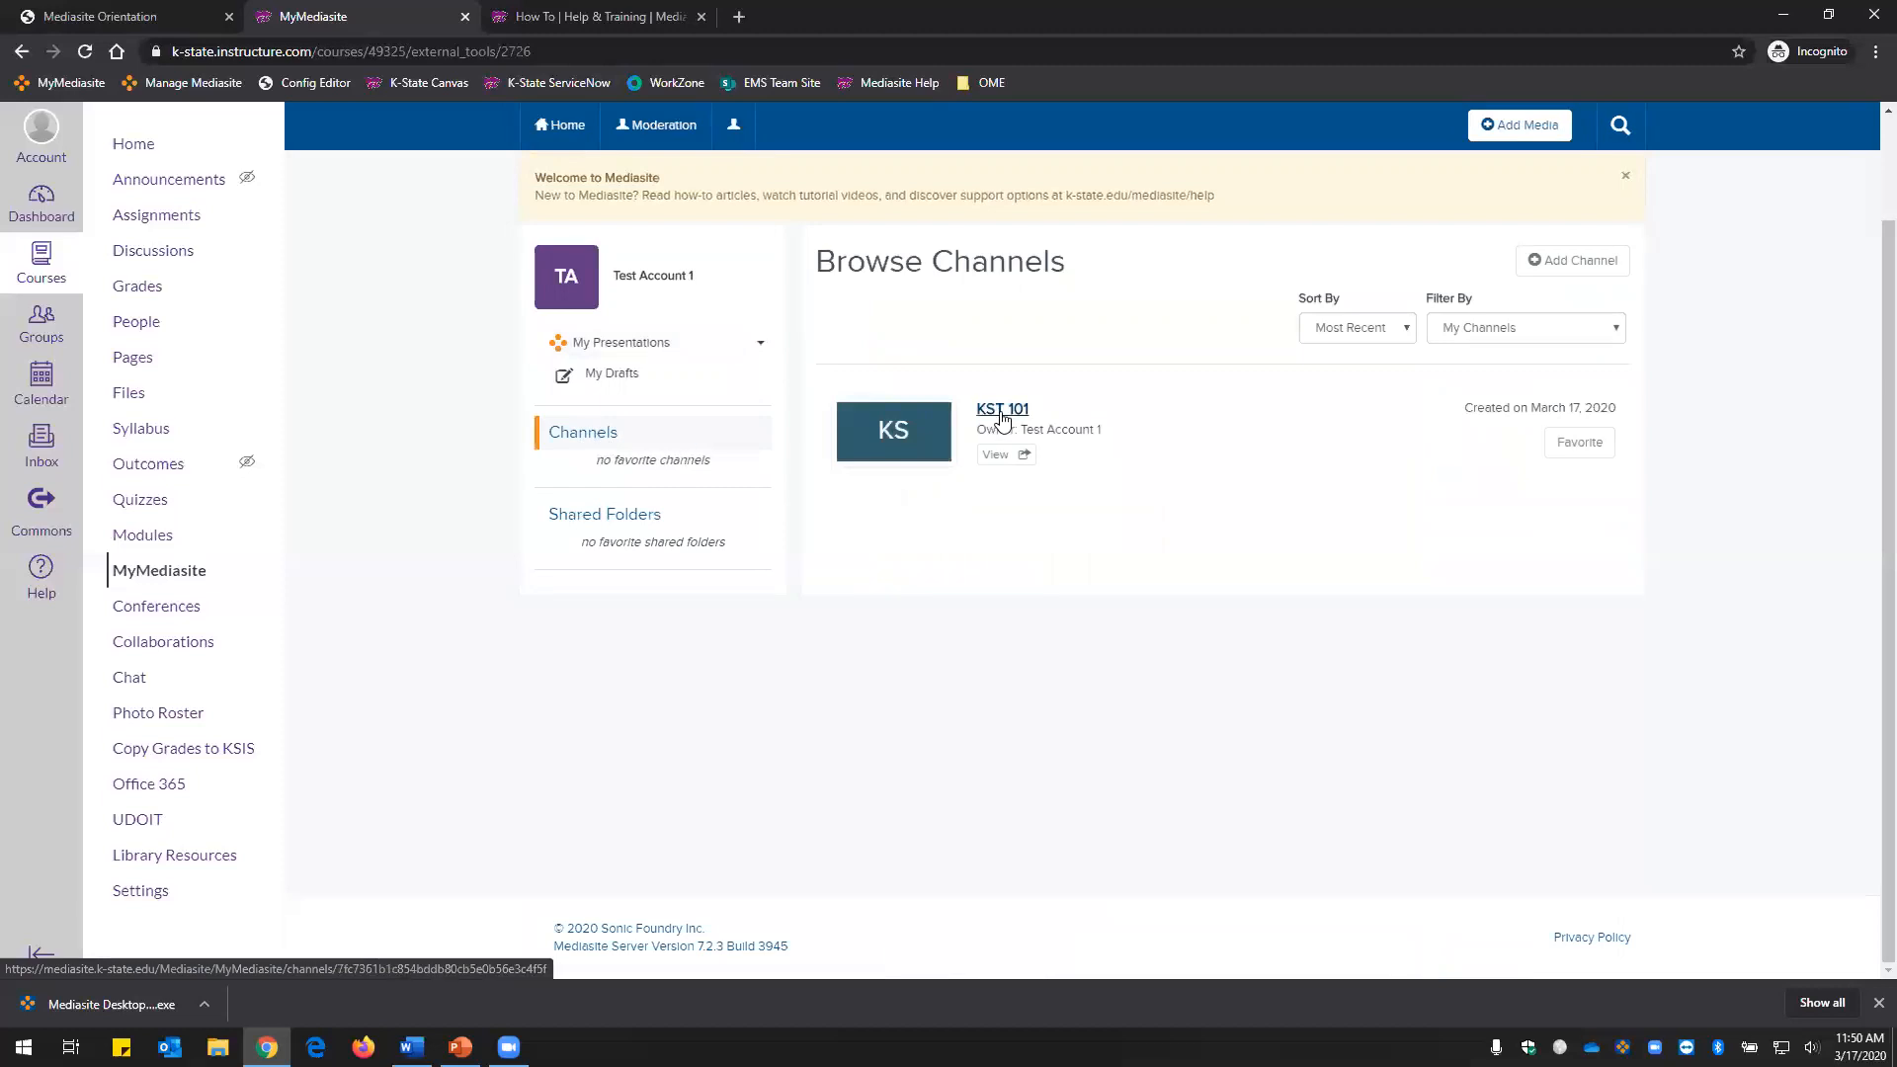
click(1002, 410)
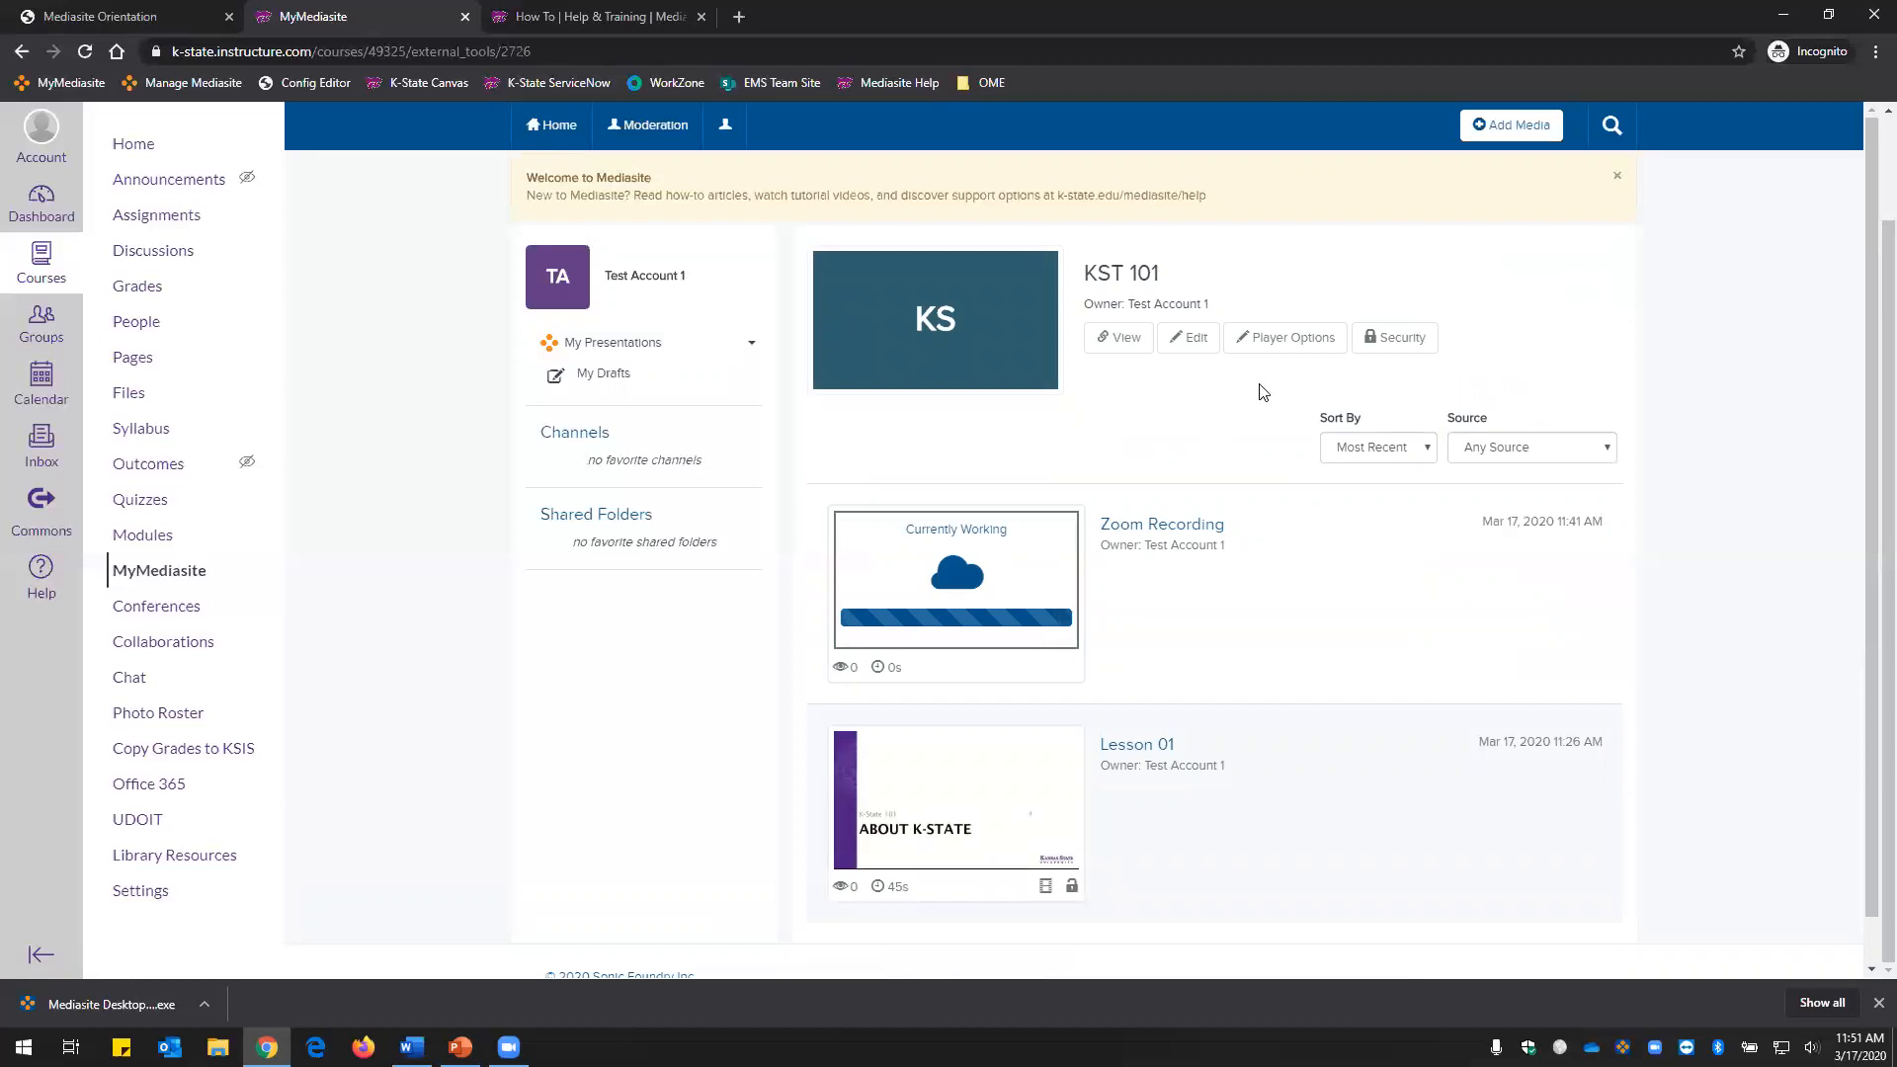
click(1197, 338)
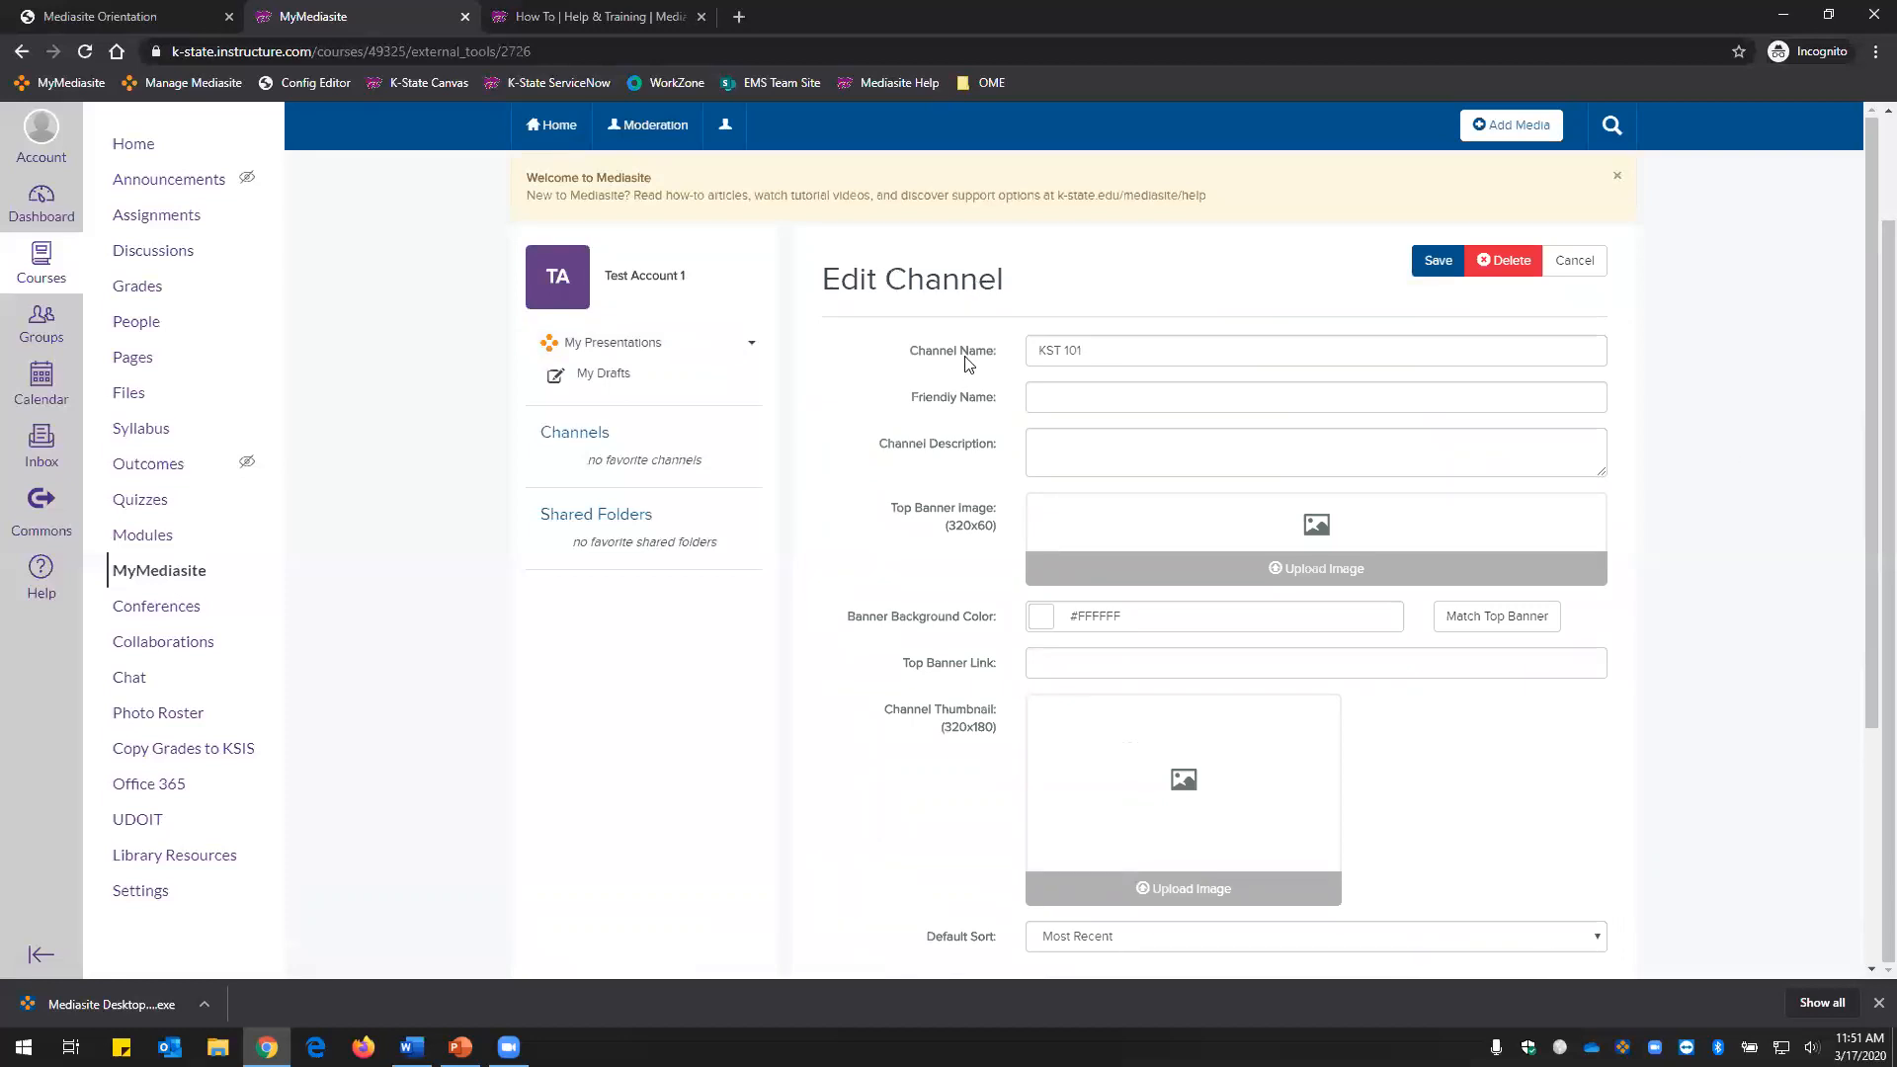
scroll(963, 538, down, 3)
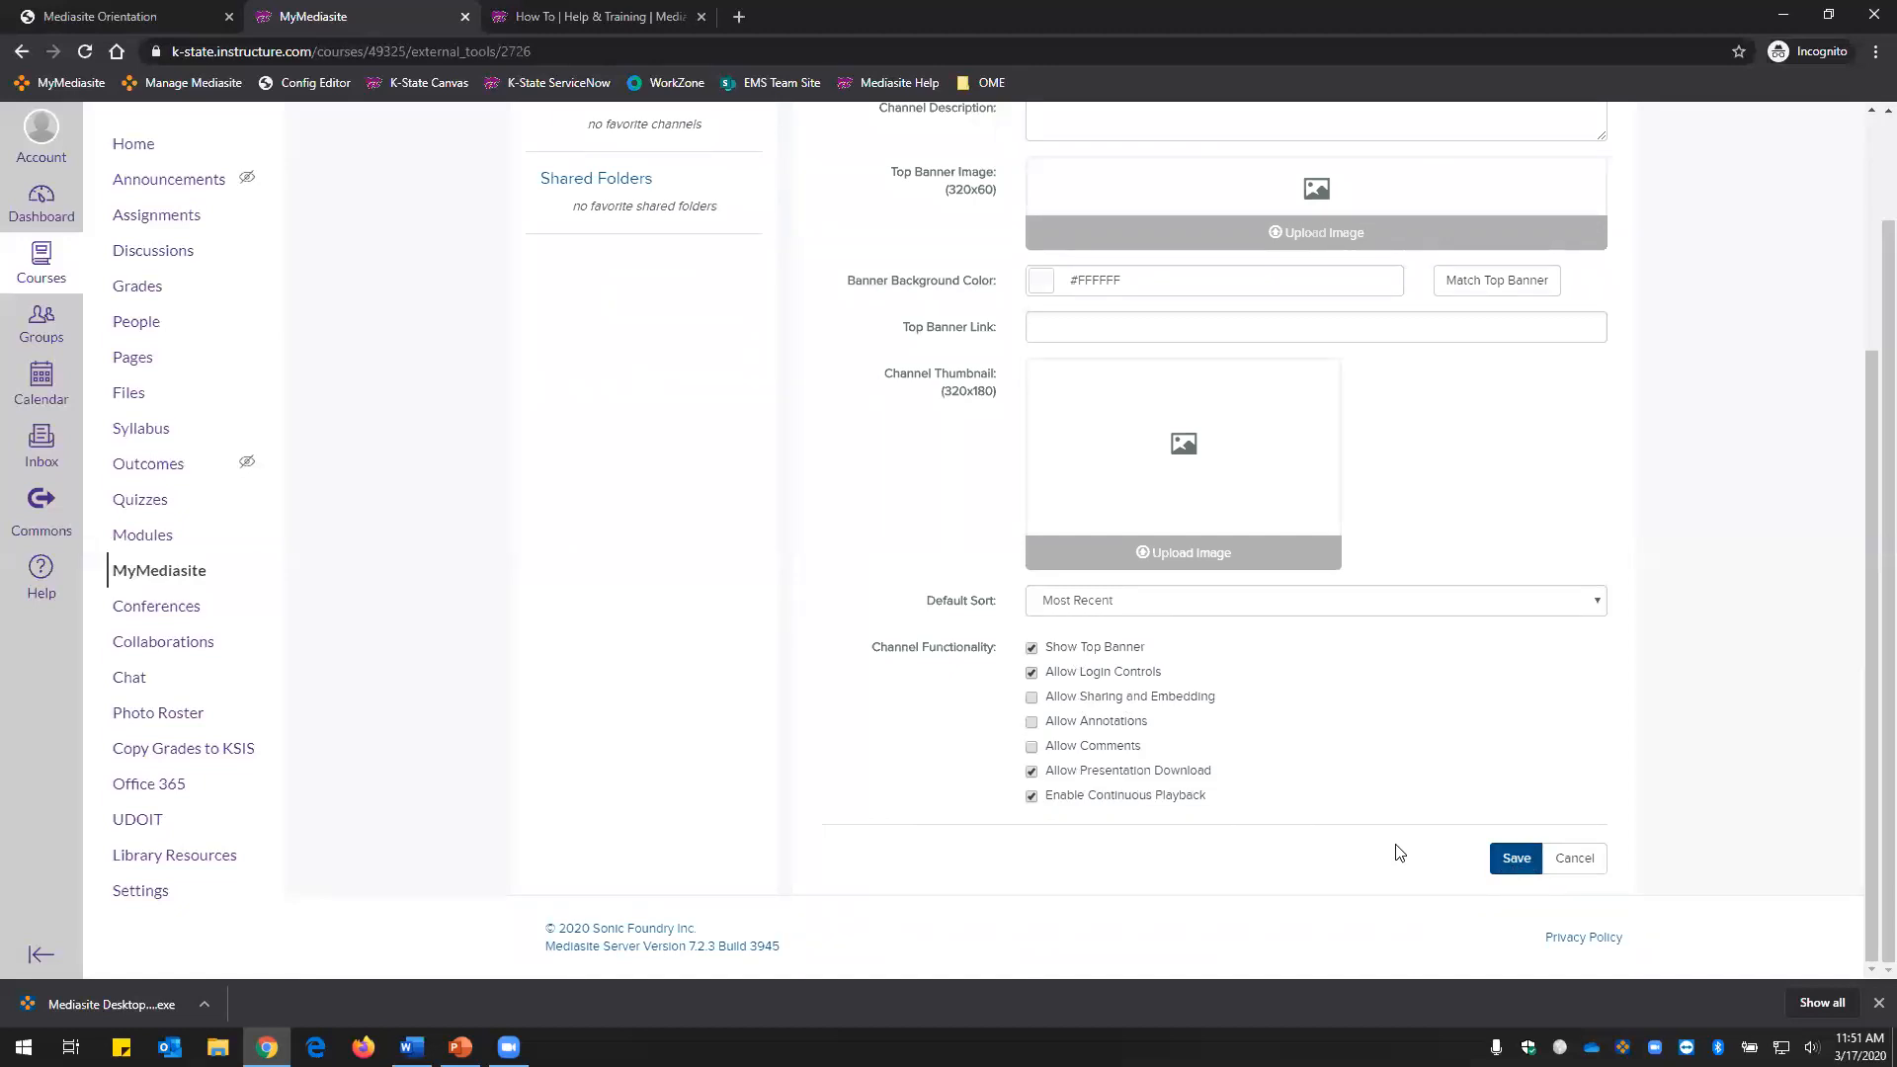
click(1506, 855)
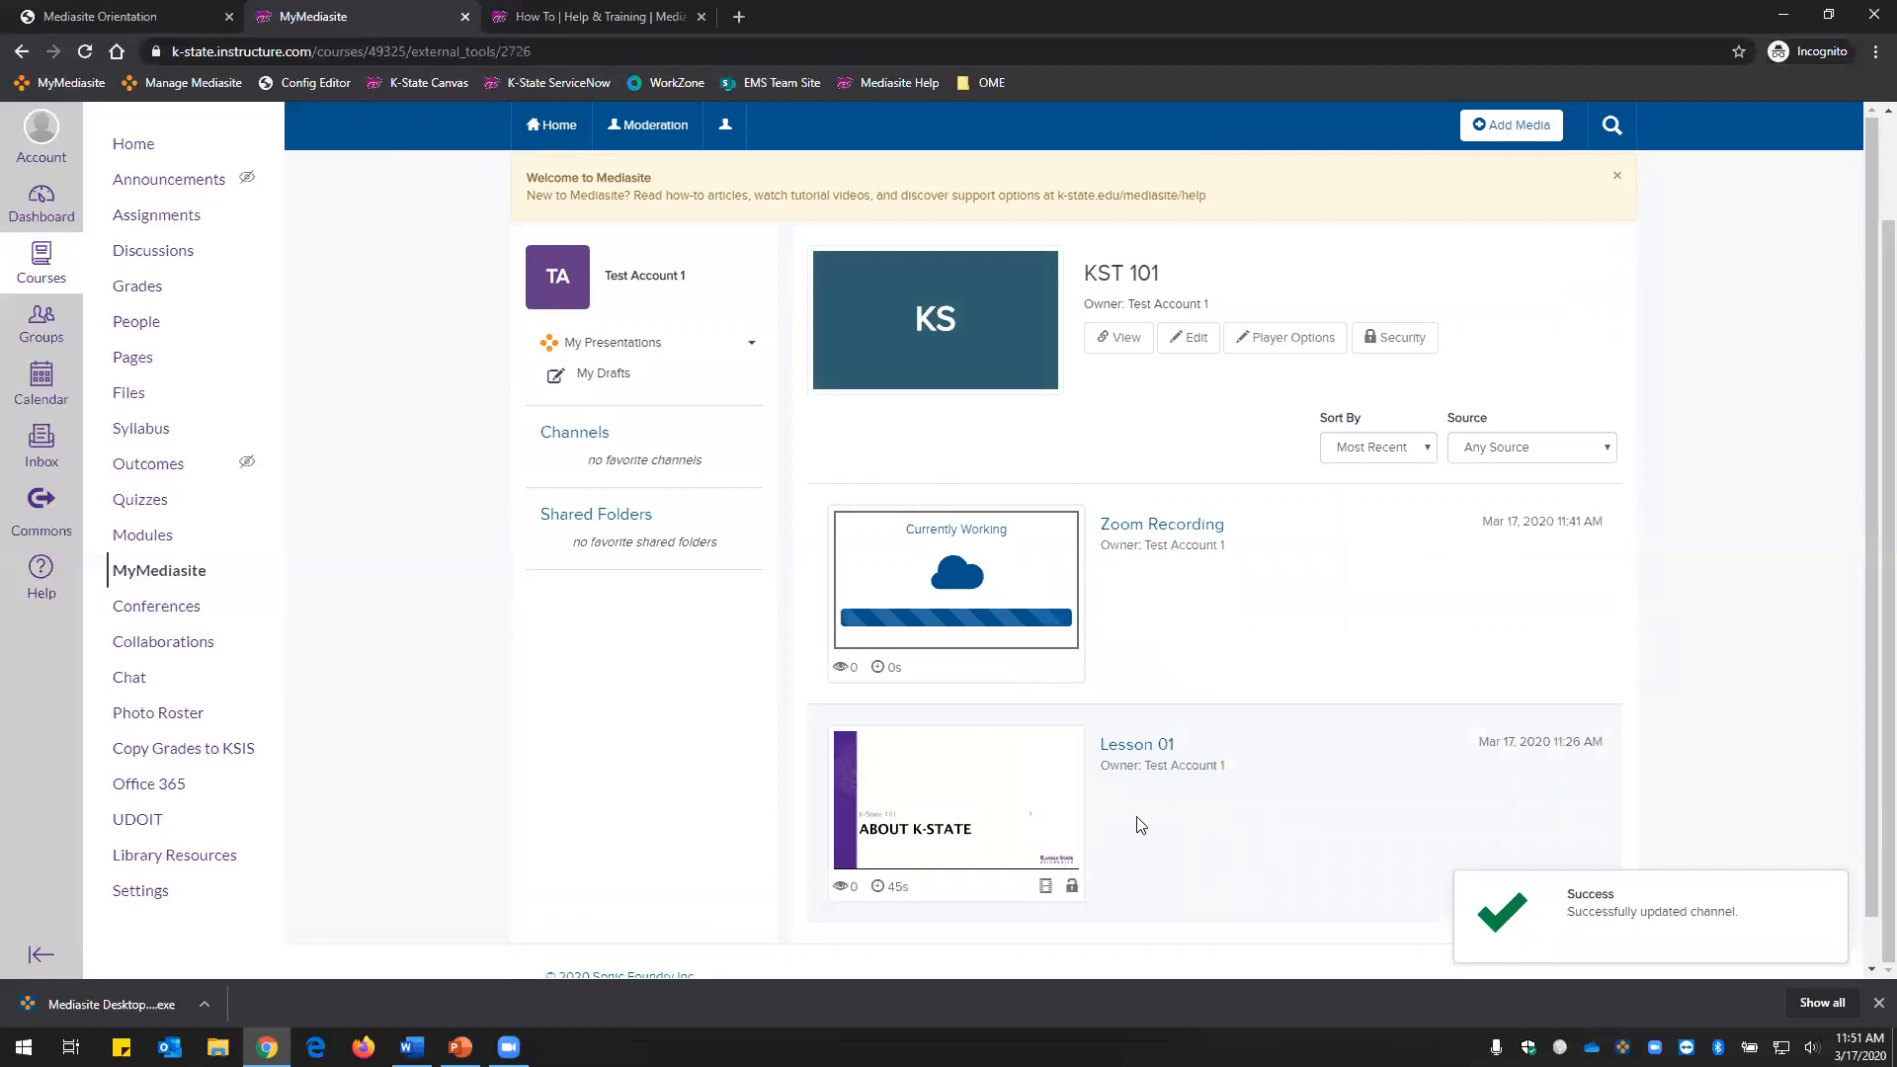
Open the Mediasite Videos page from the course modules and show Lesson 01 in the embedded channel.
click(166, 536)
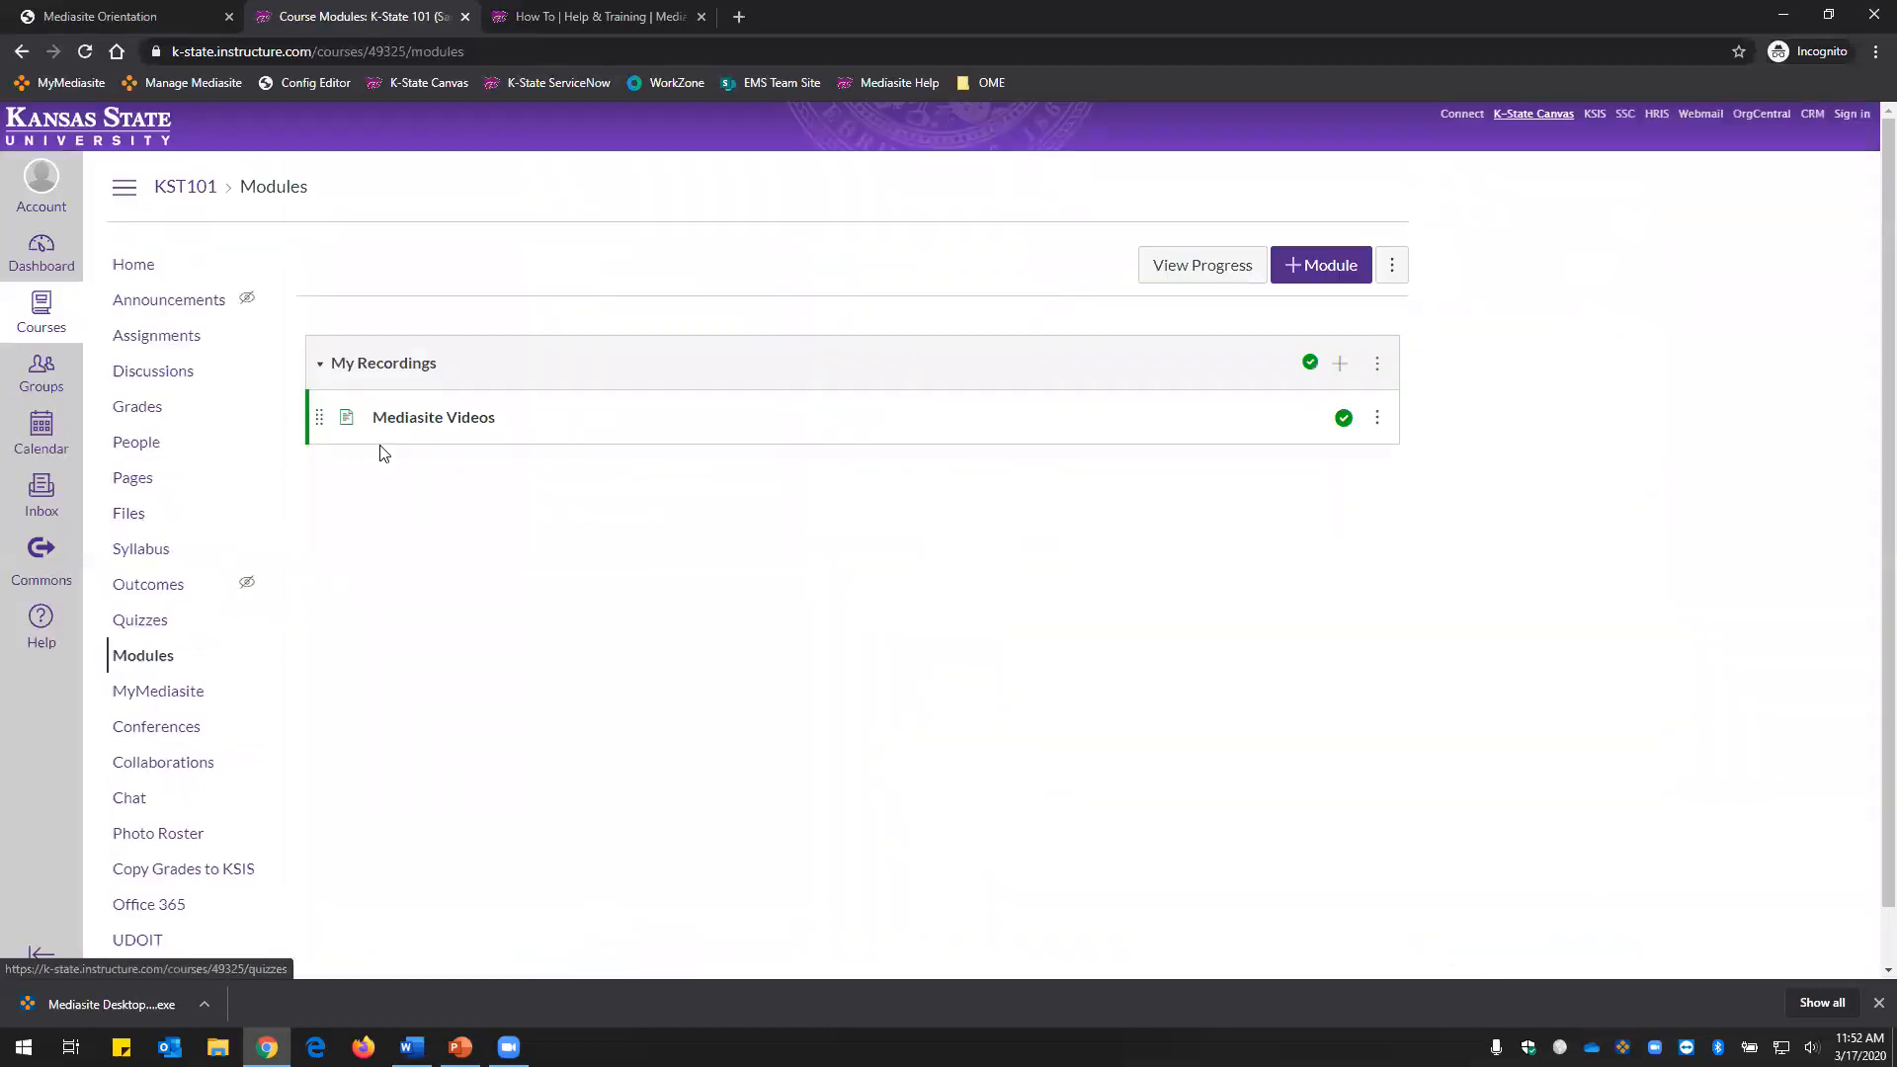
click(438, 423)
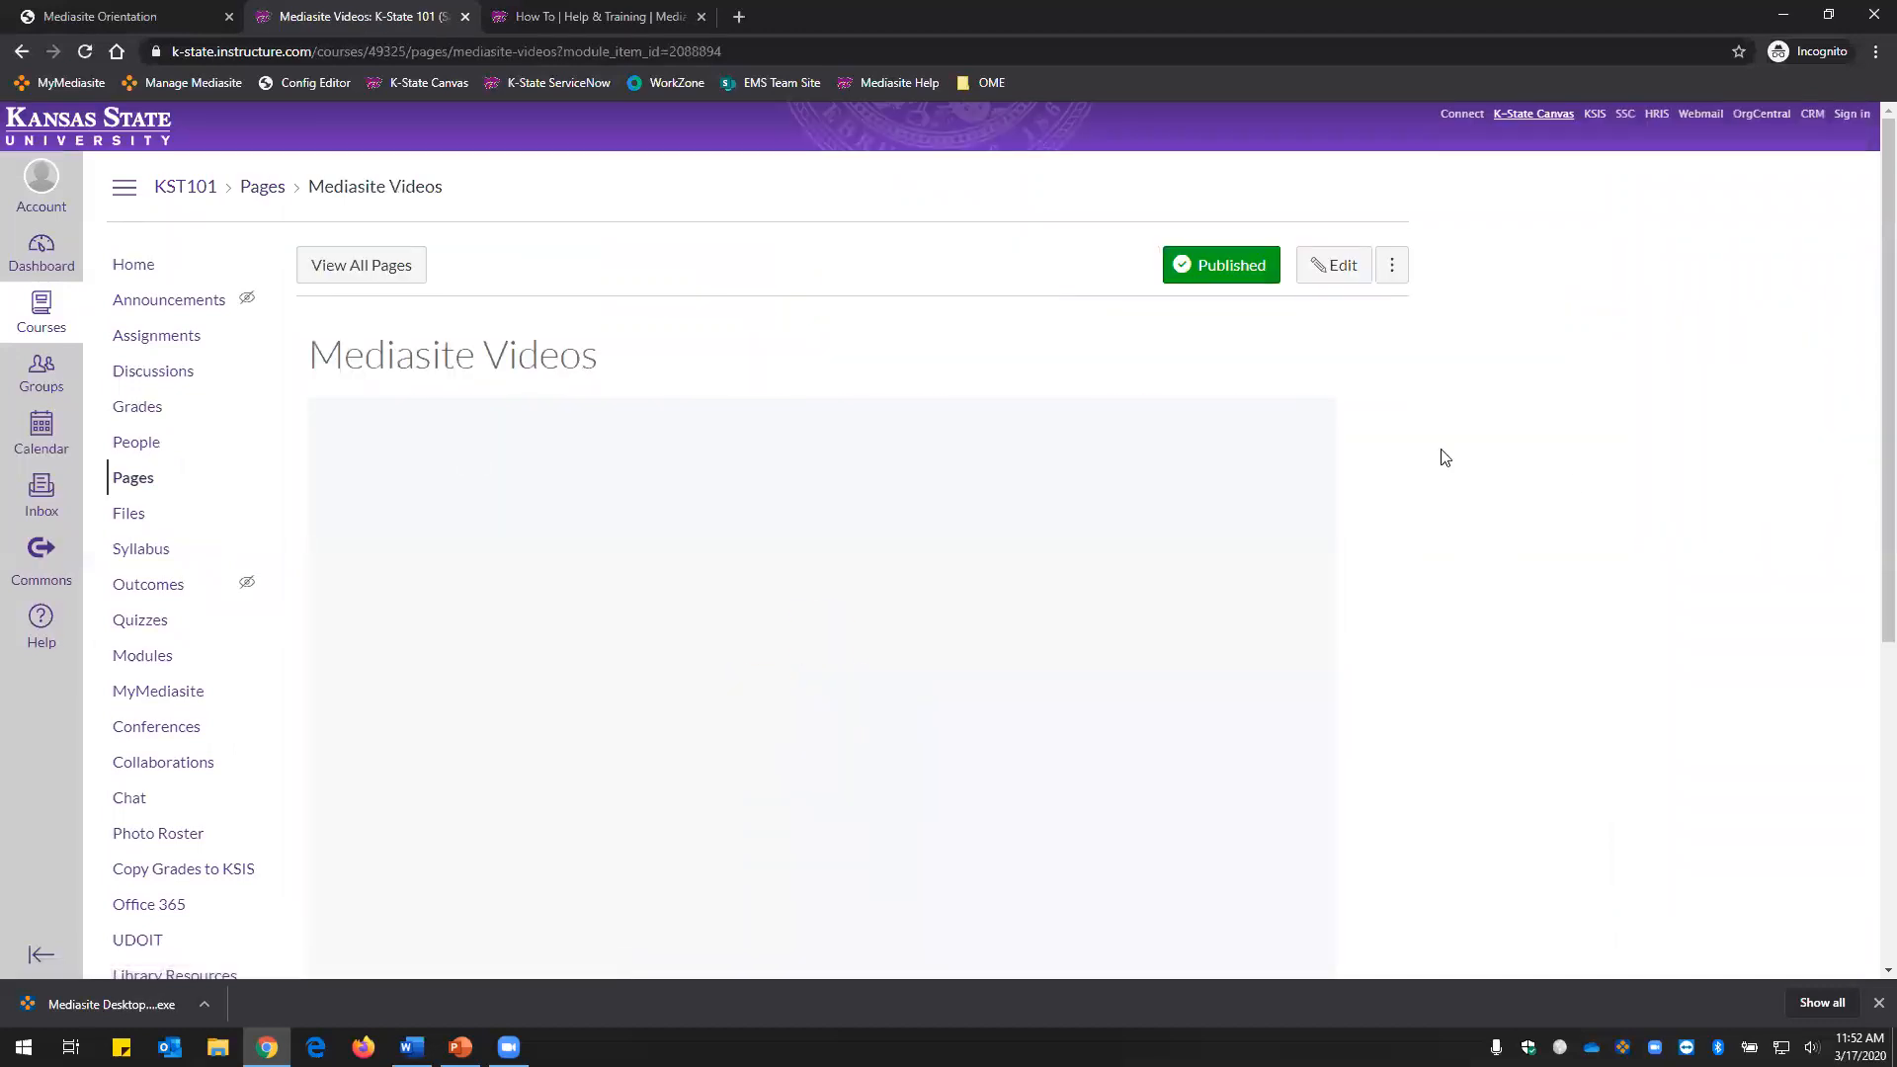
scroll(1501, 519, down, 2)
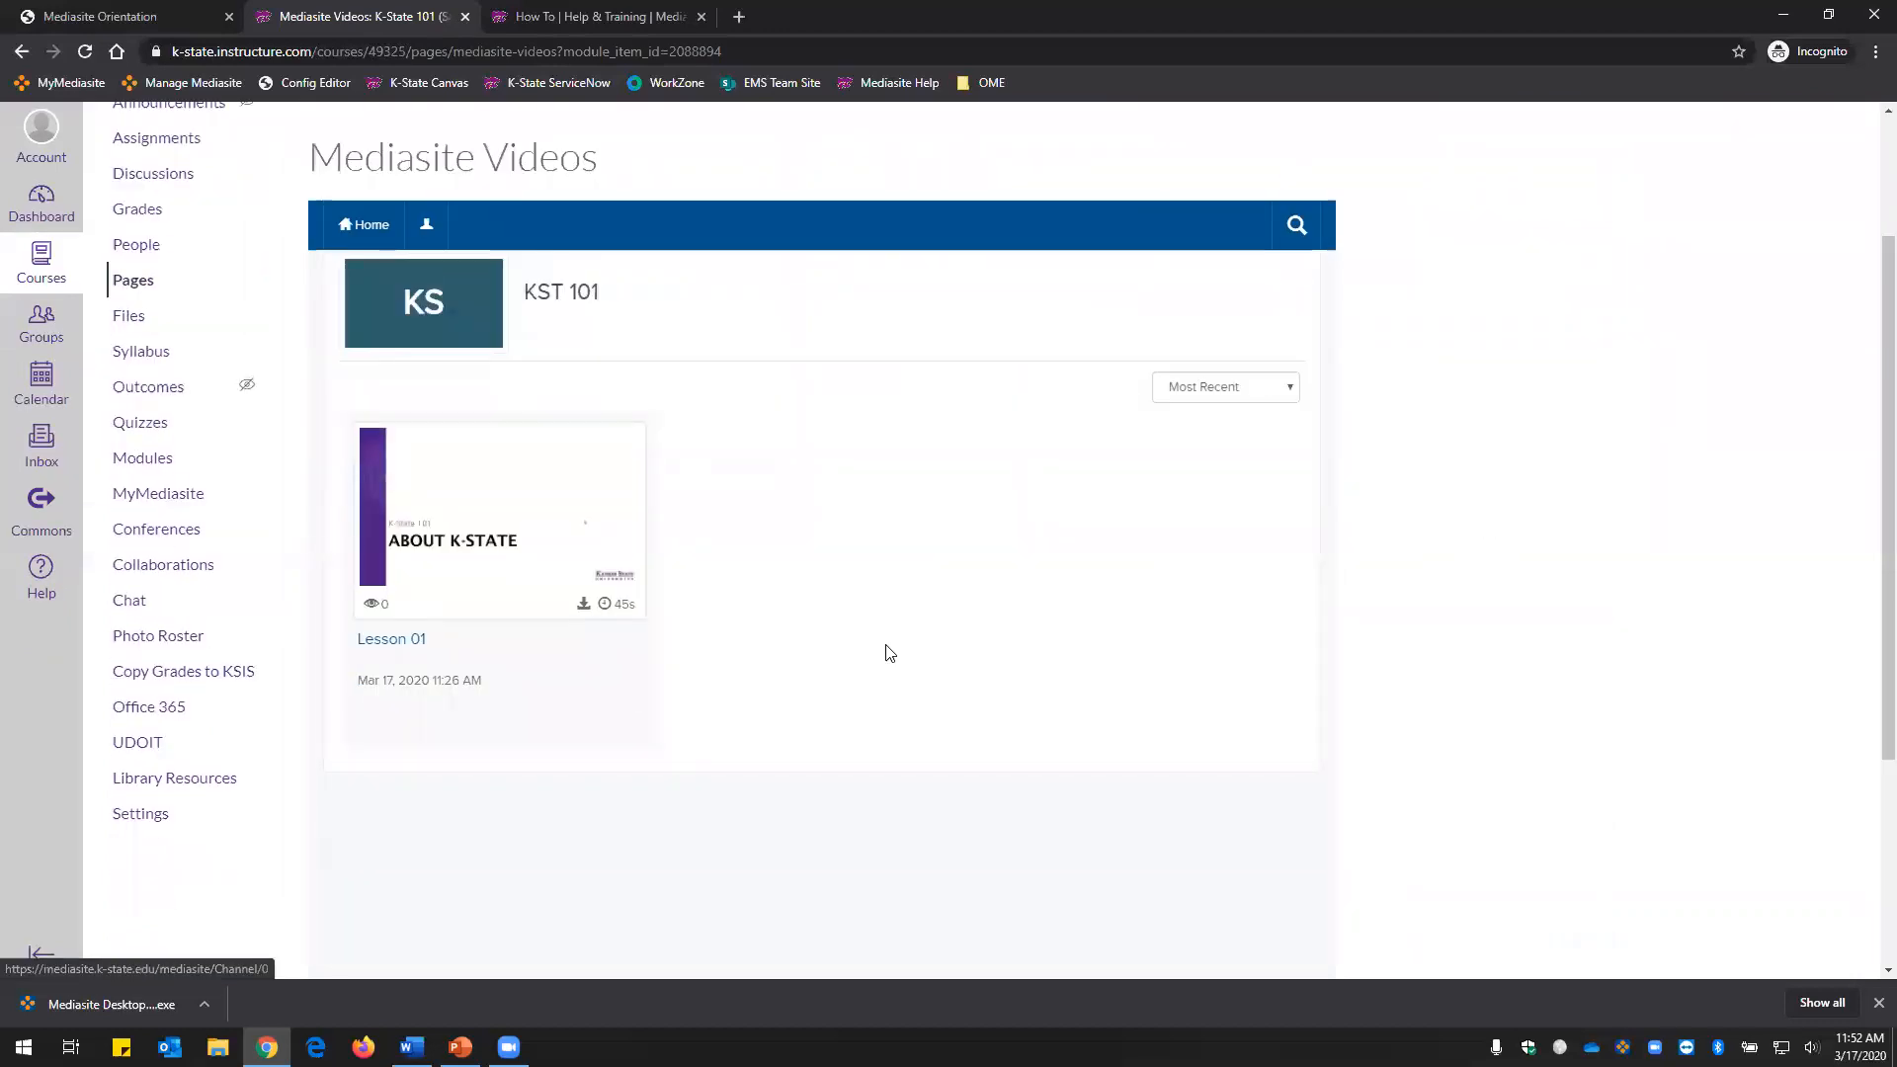
click(488, 527)
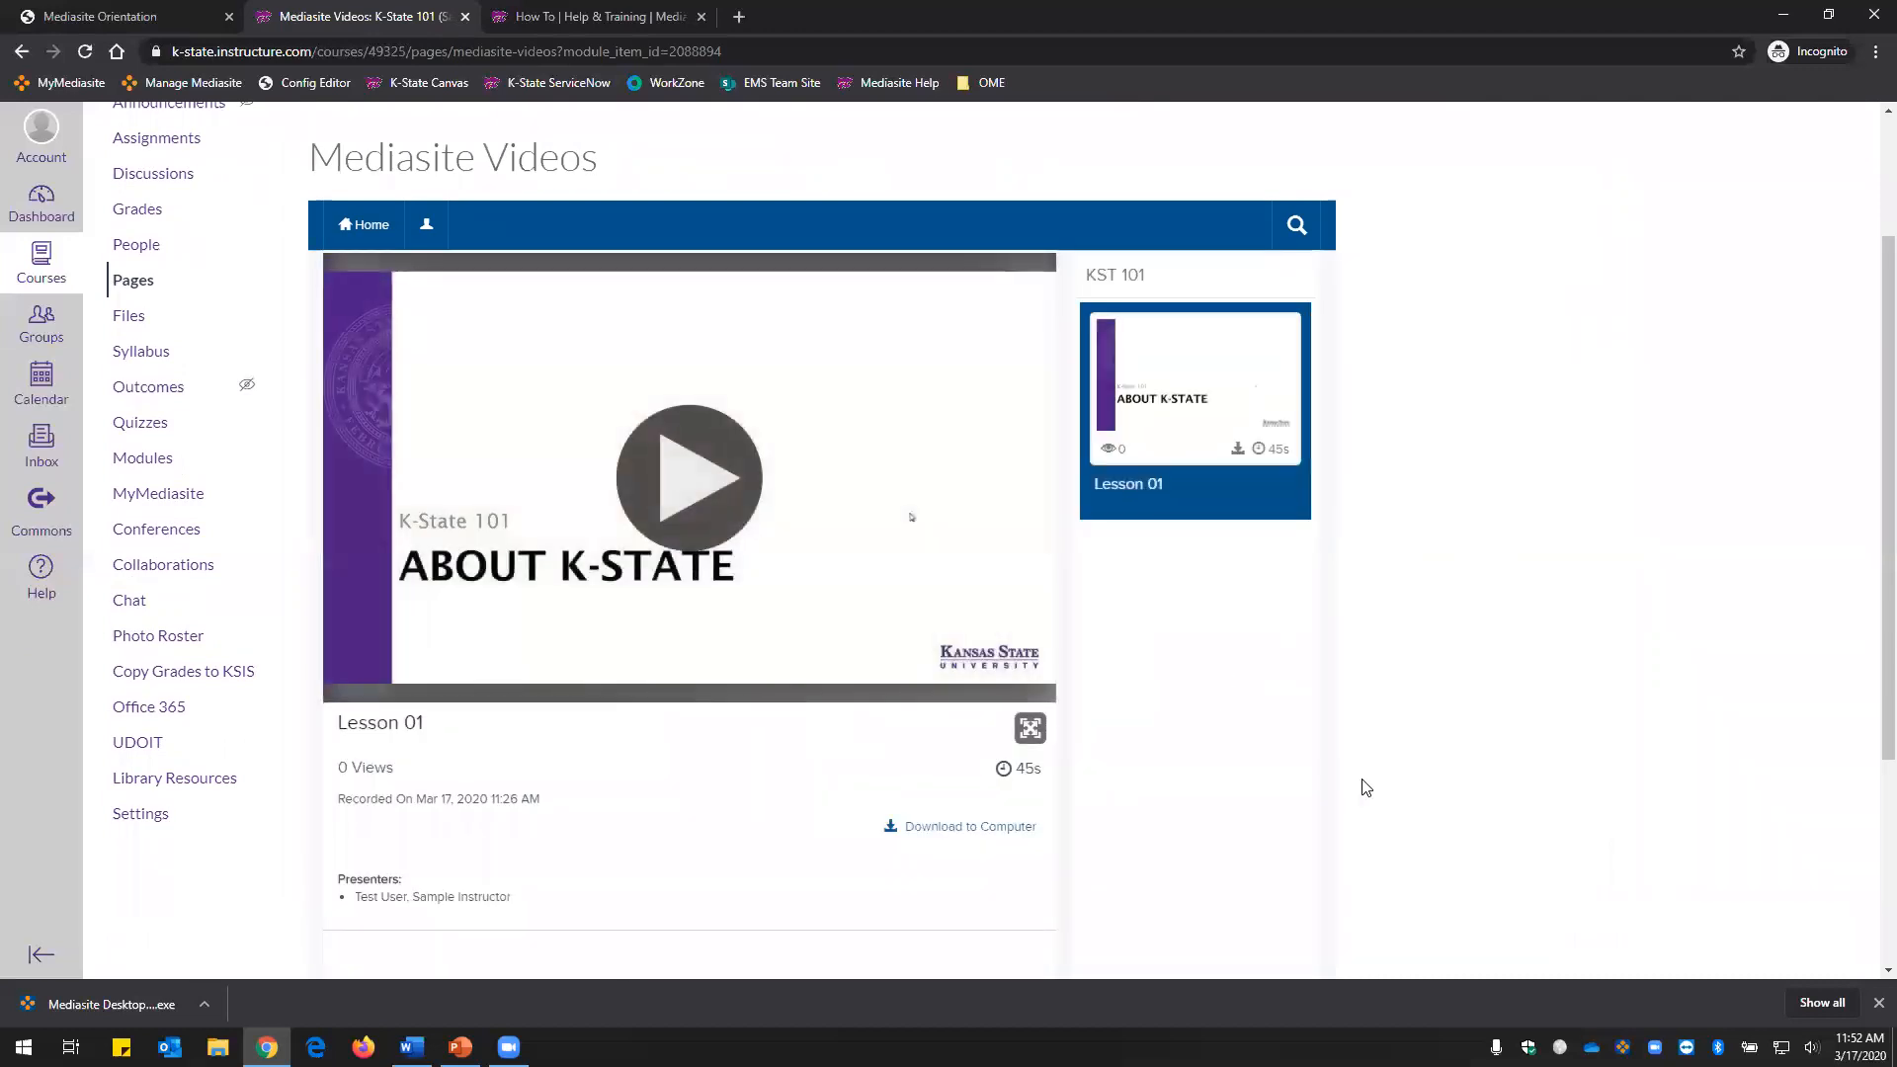
scroll(1185, 761, down, 1)
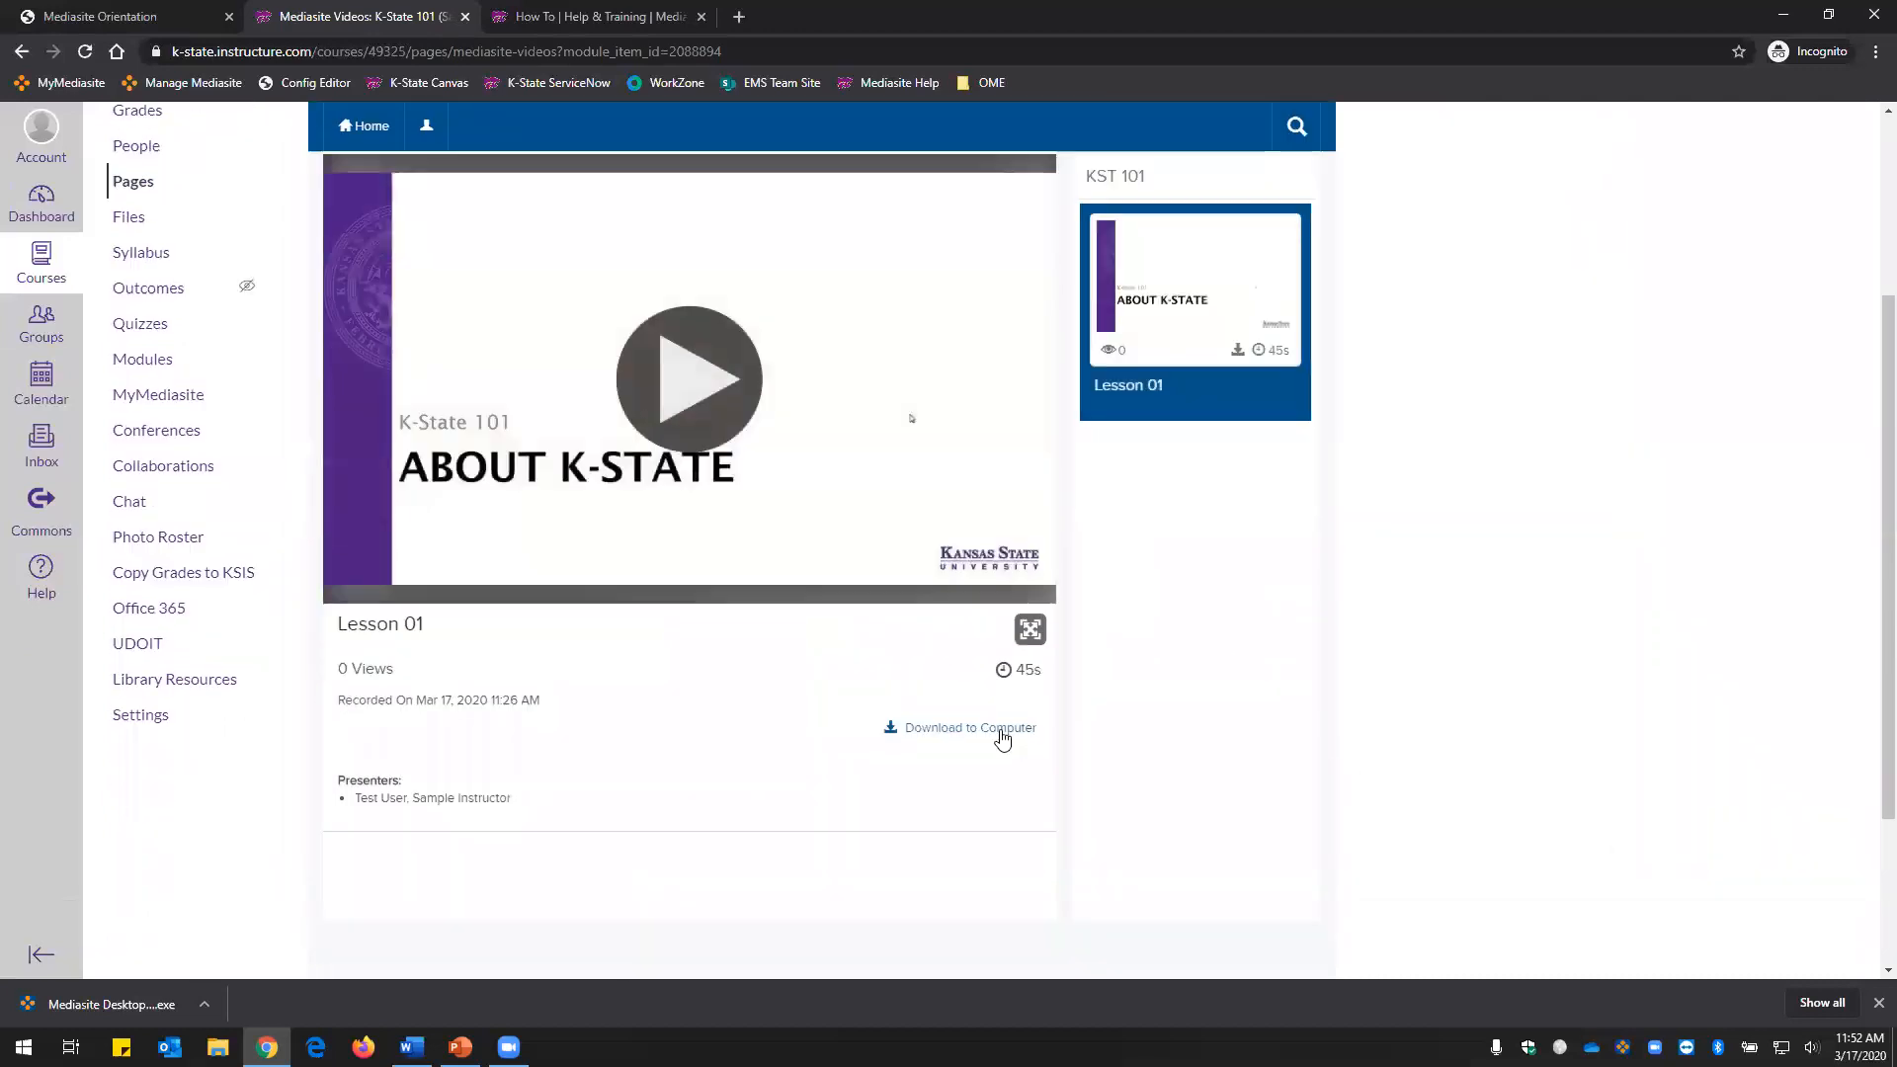
Create the Publish to Go package for Lesson 01 and download it, allowing the site to download multiple files.
click(943, 730)
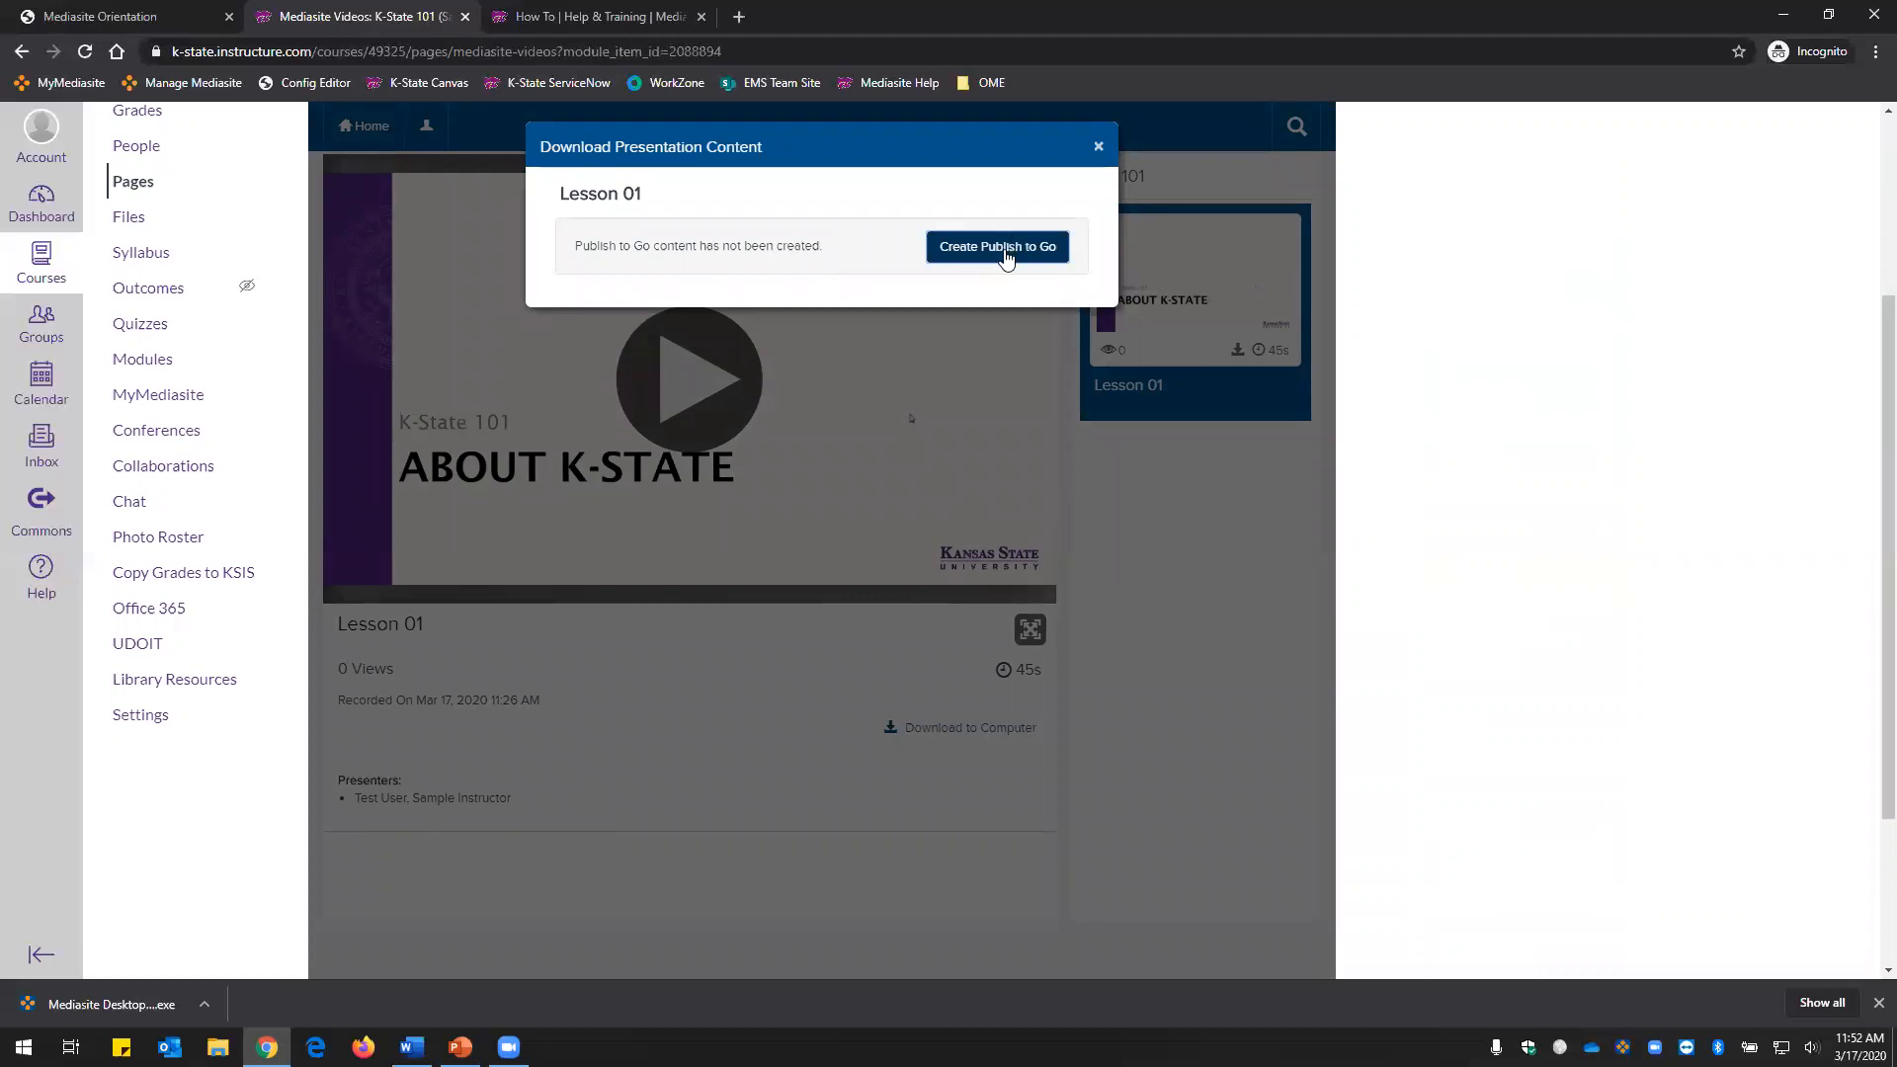
click(1006, 258)
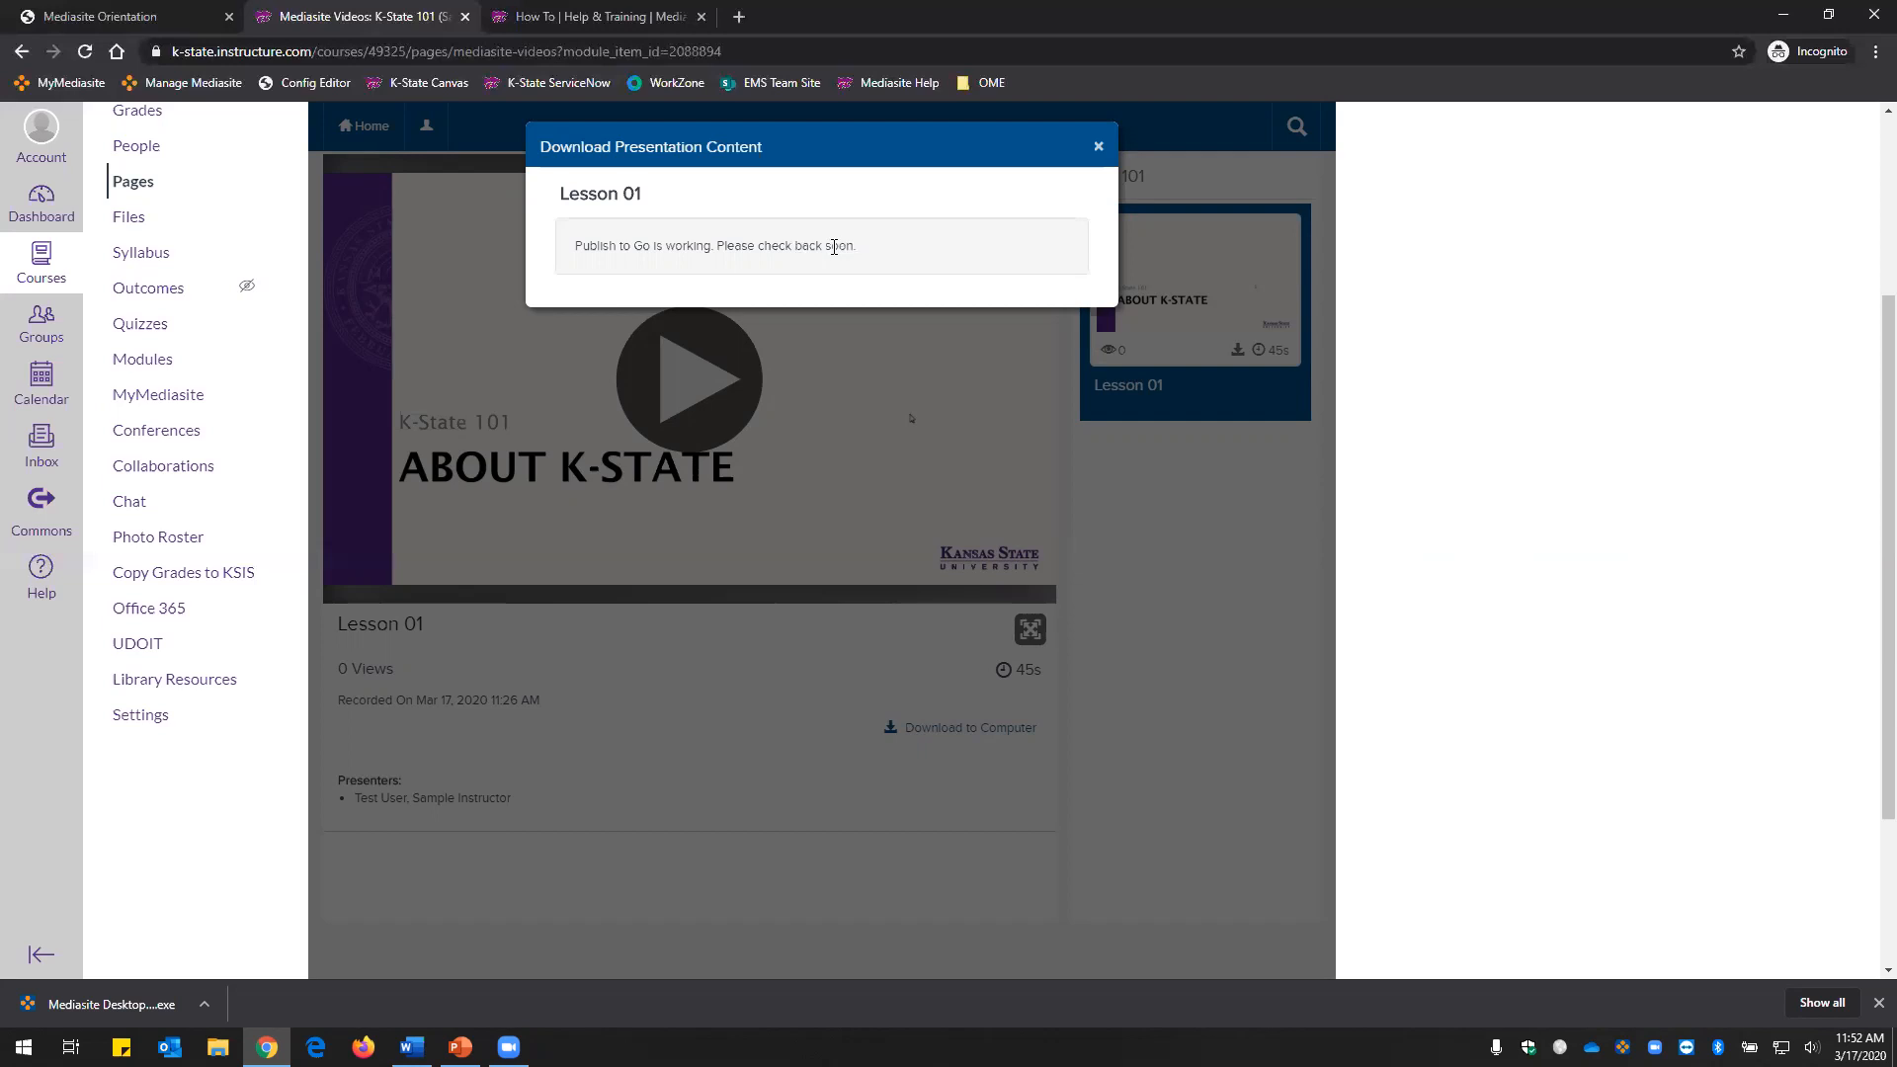
click(991, 247)
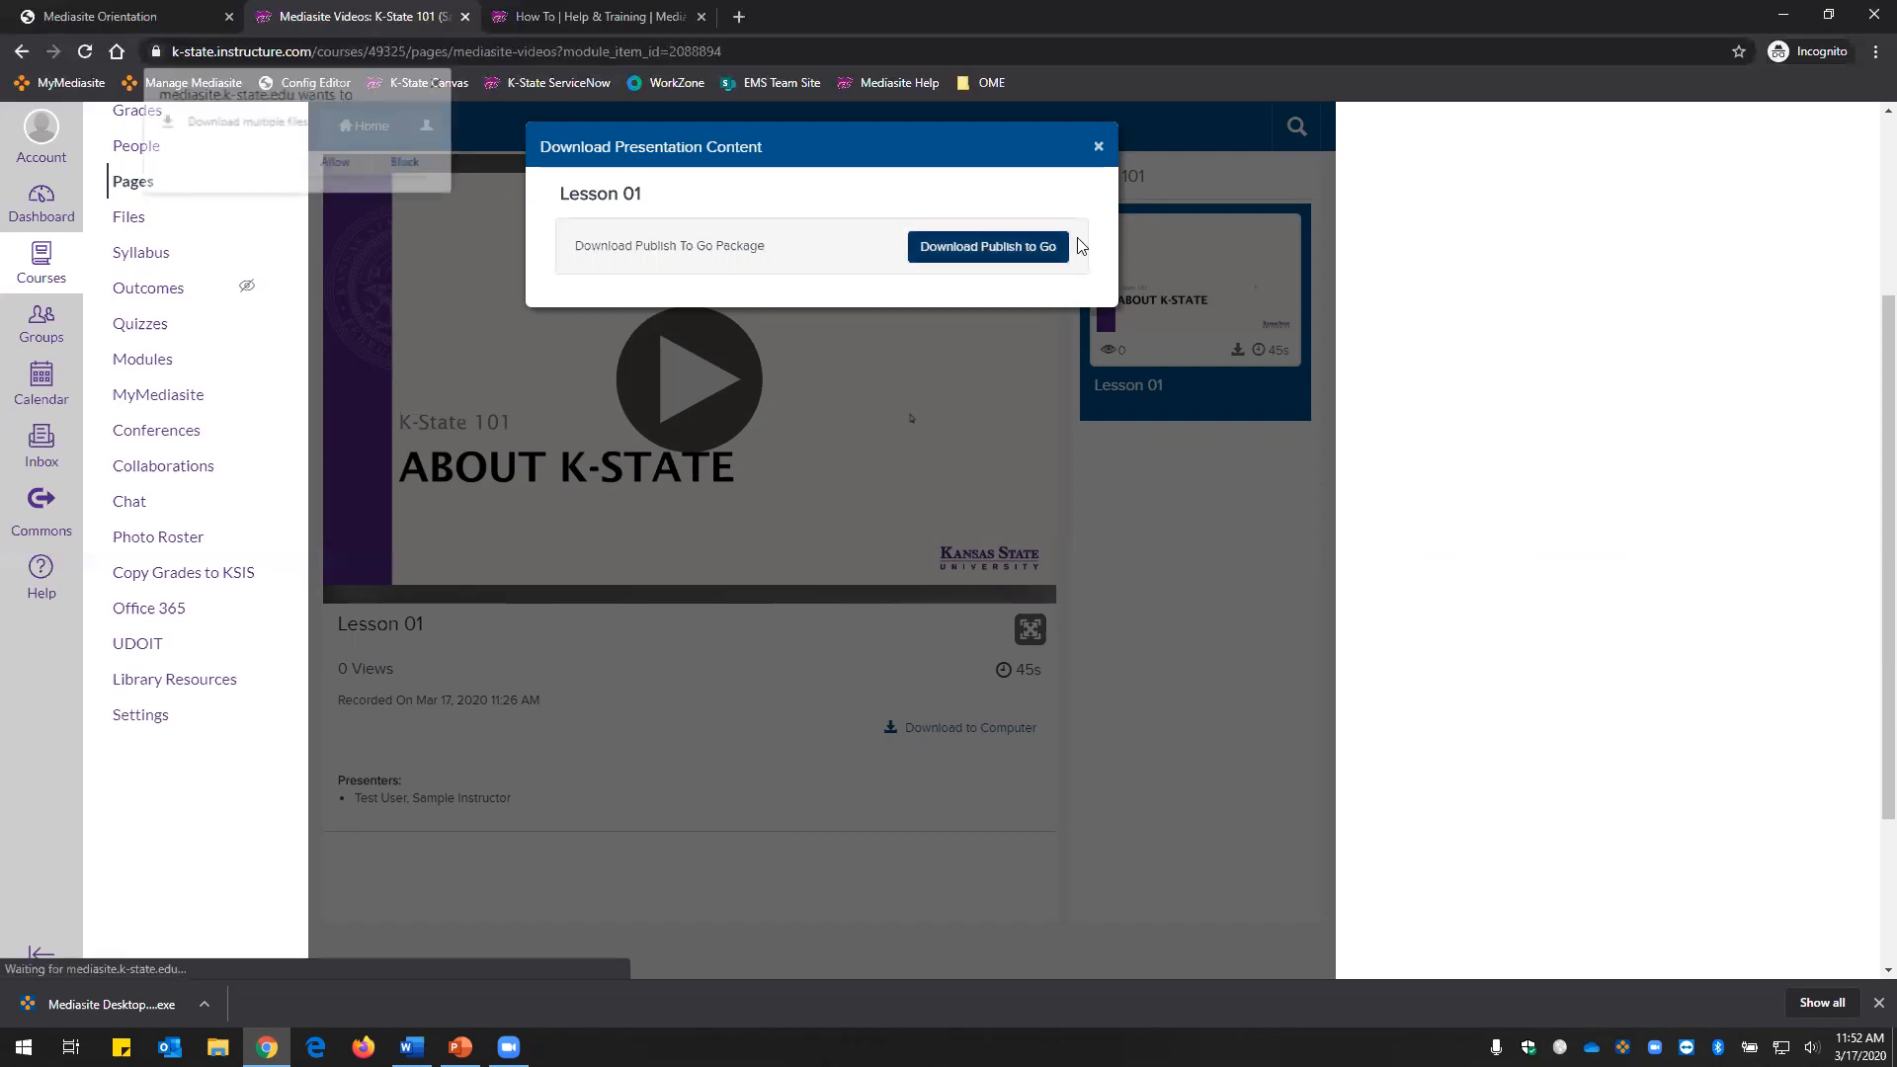
click(334, 163)
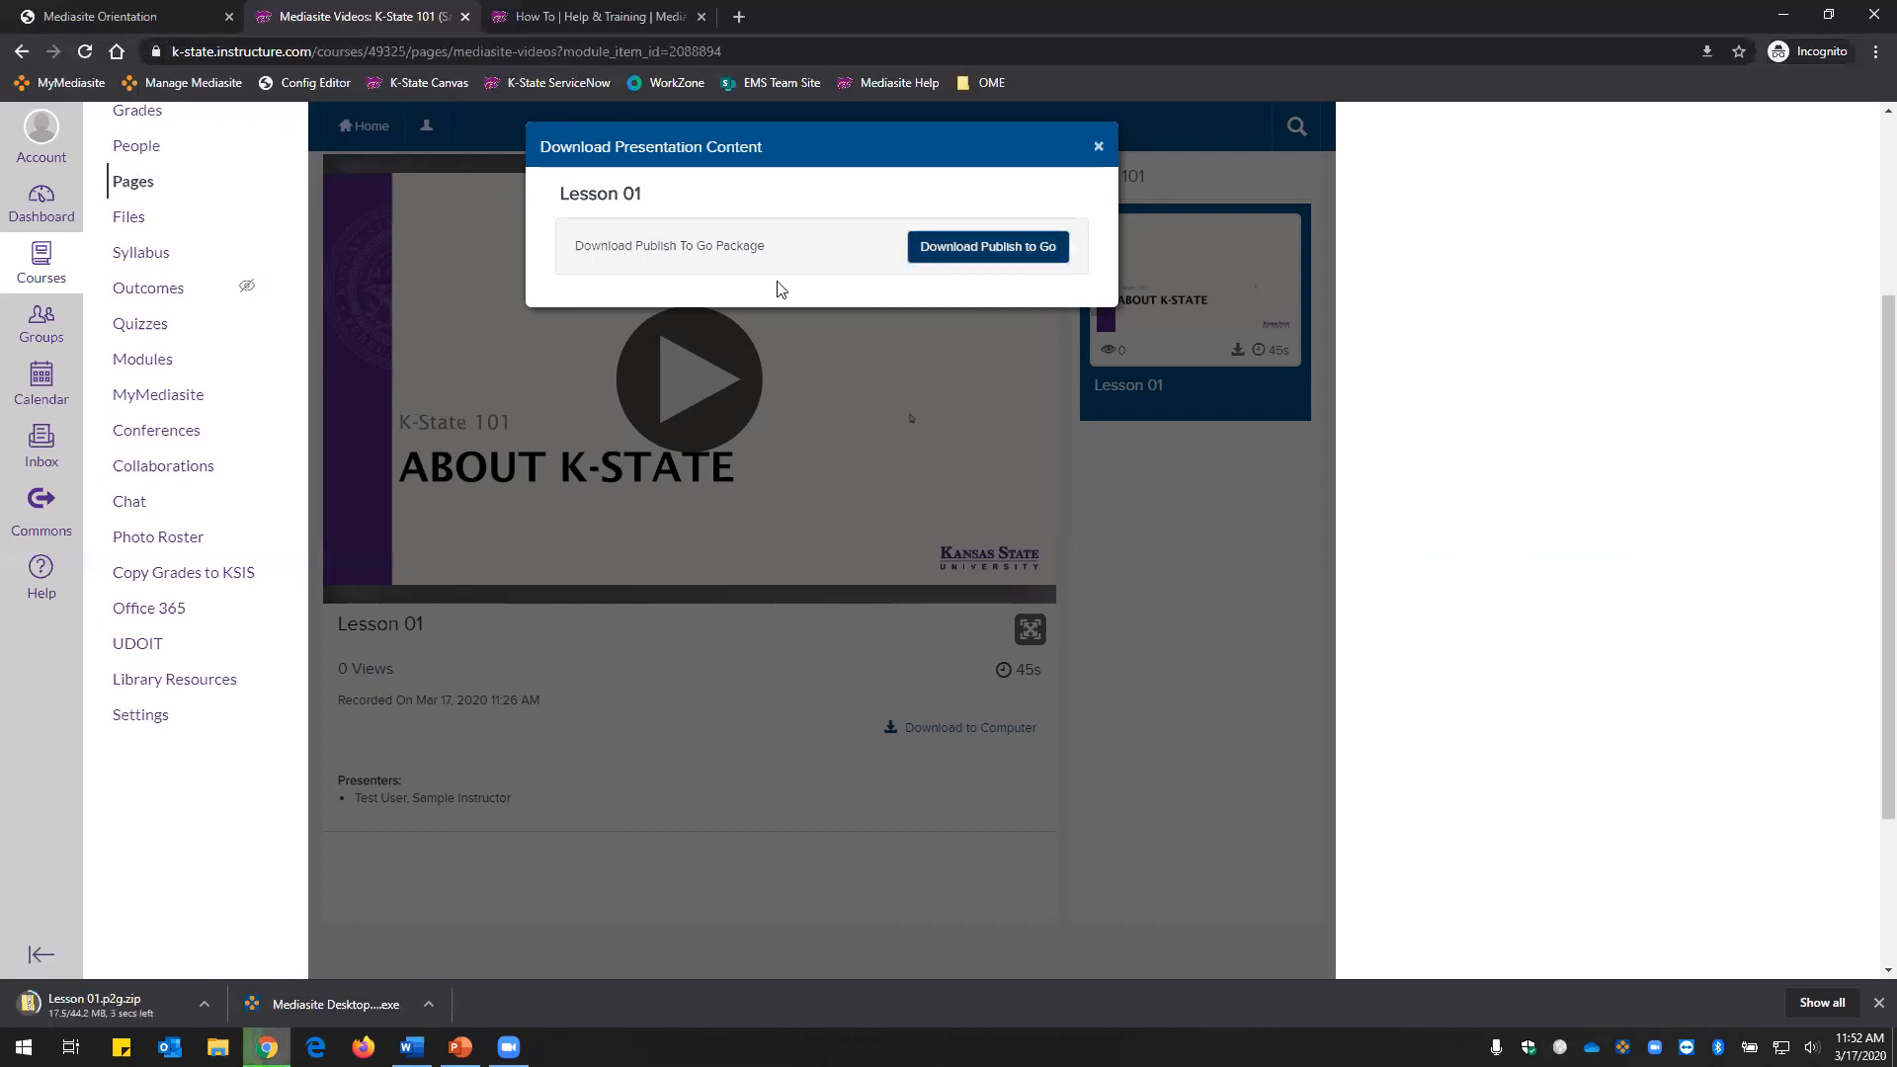
Inspect the contents of the downloaded Lesson 01.p2g.zip, and close the archive and the download dialog.
click(135, 1006)
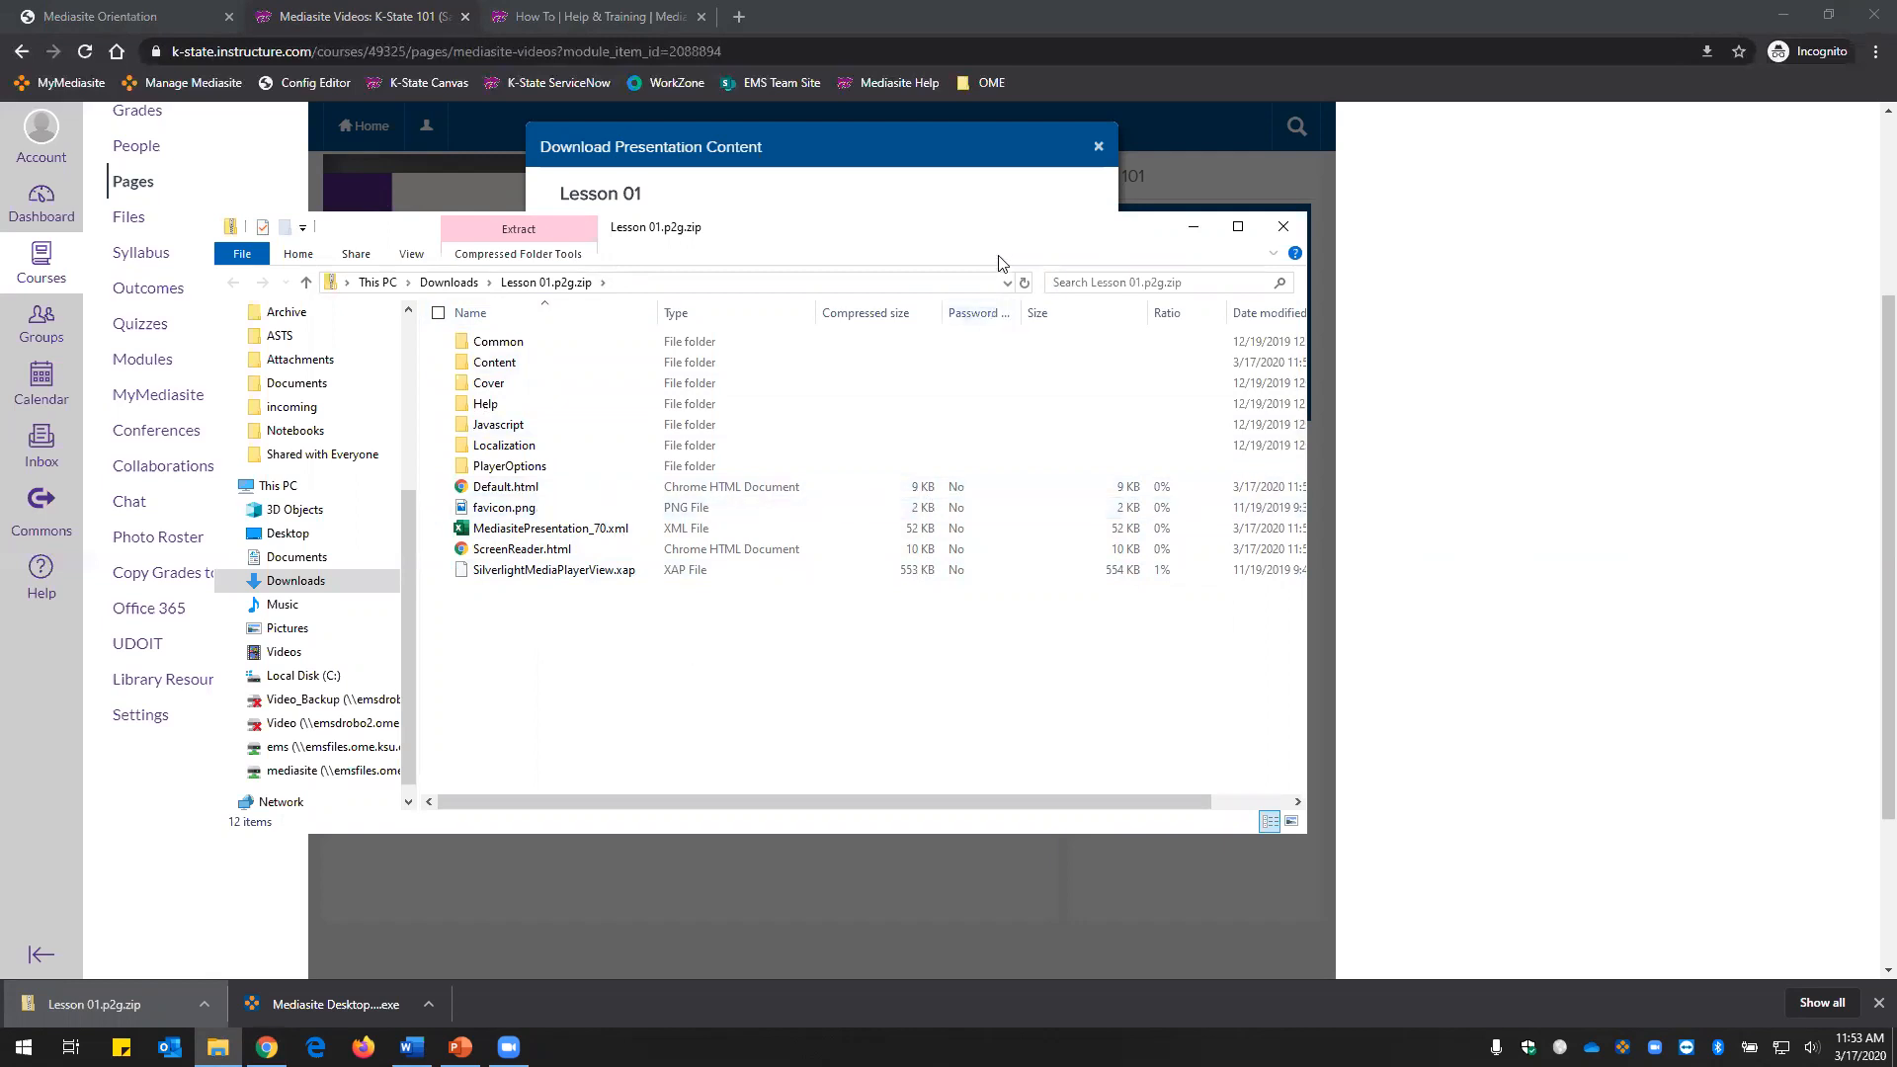
click(1282, 228)
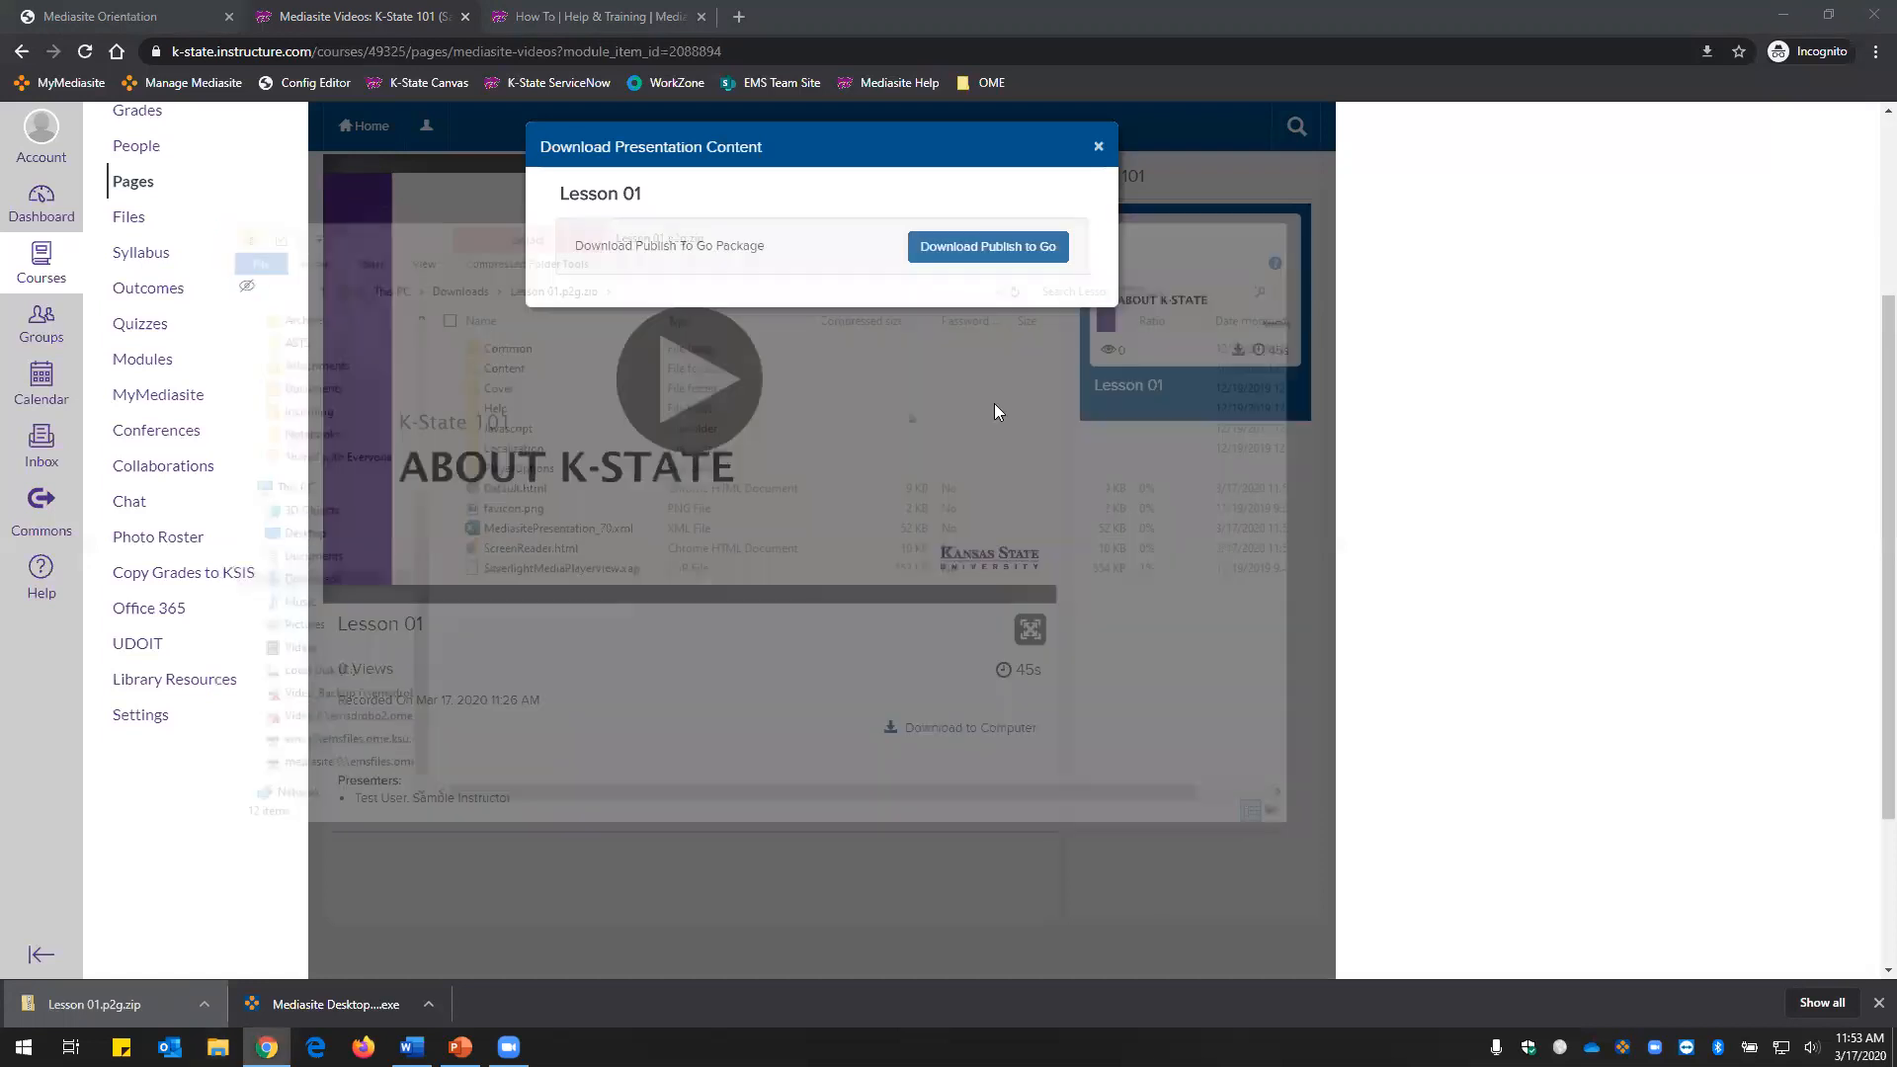
click(1098, 146)
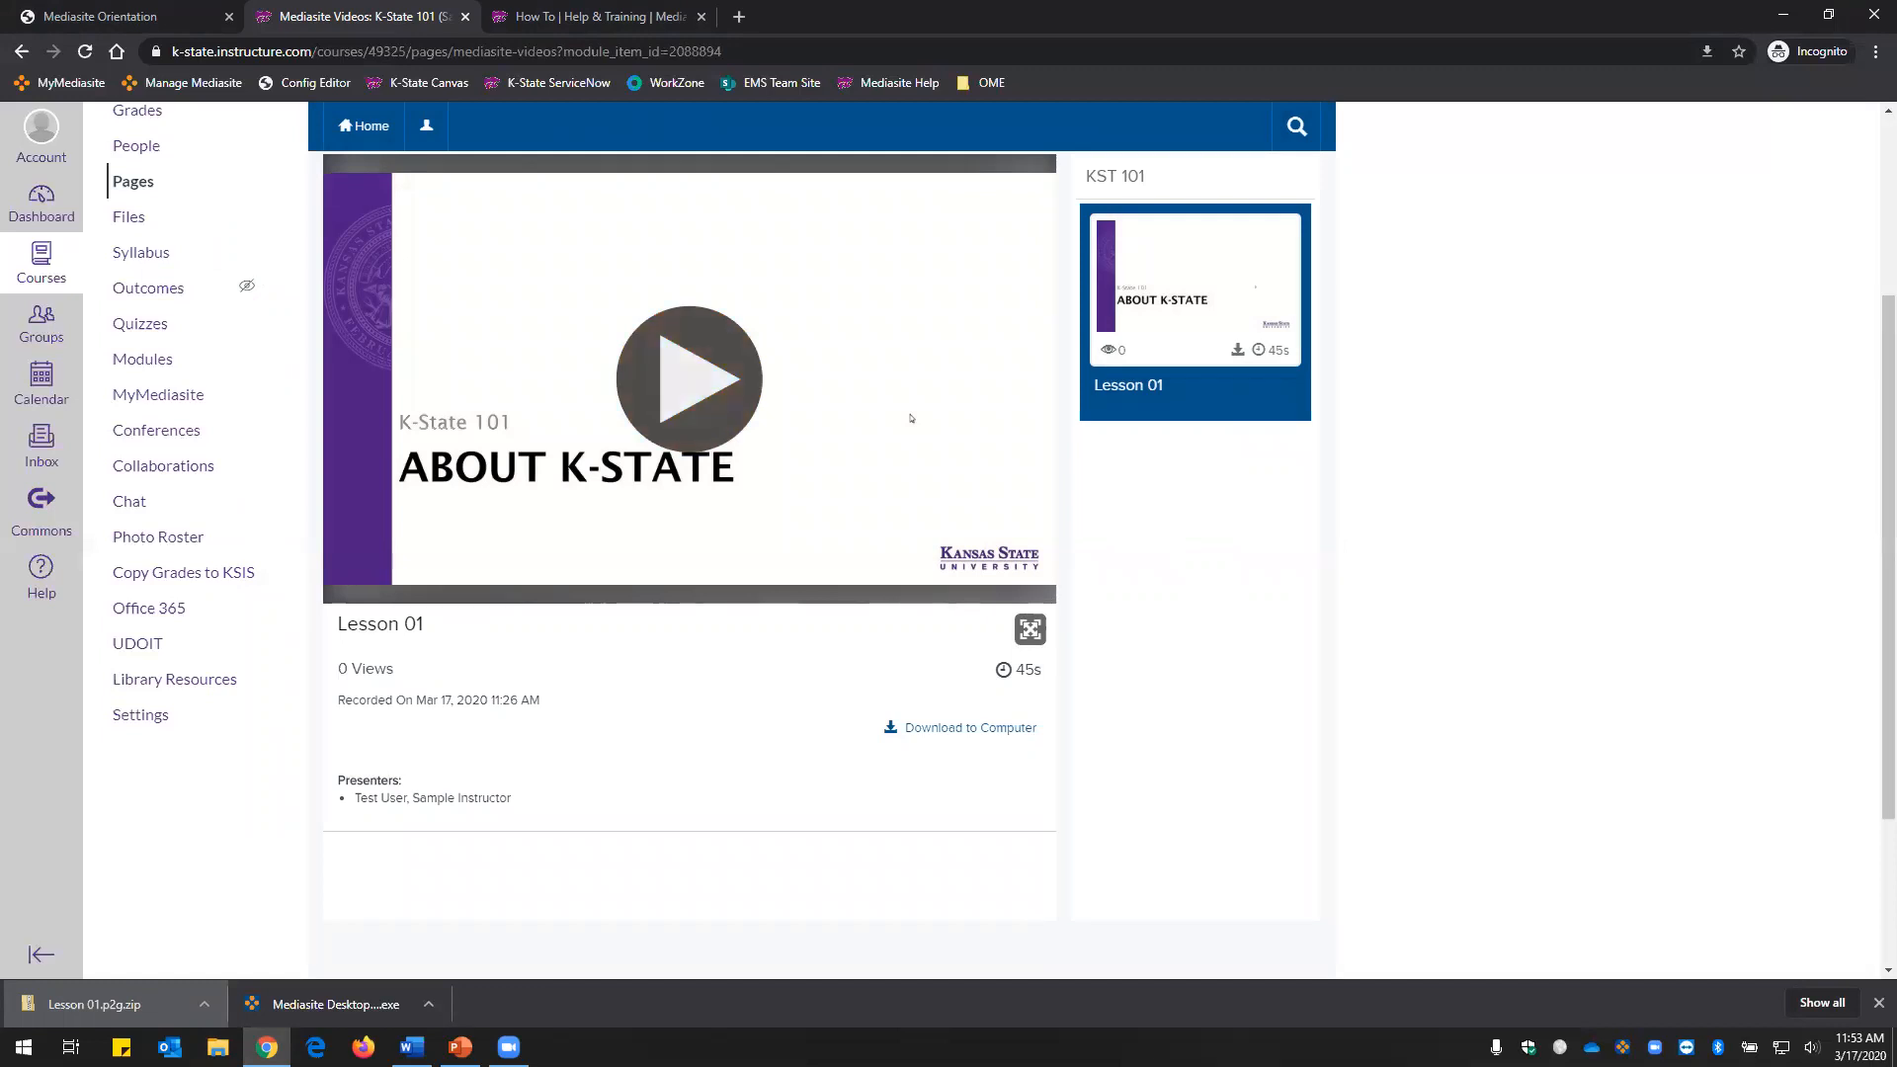
click(509, 1047)
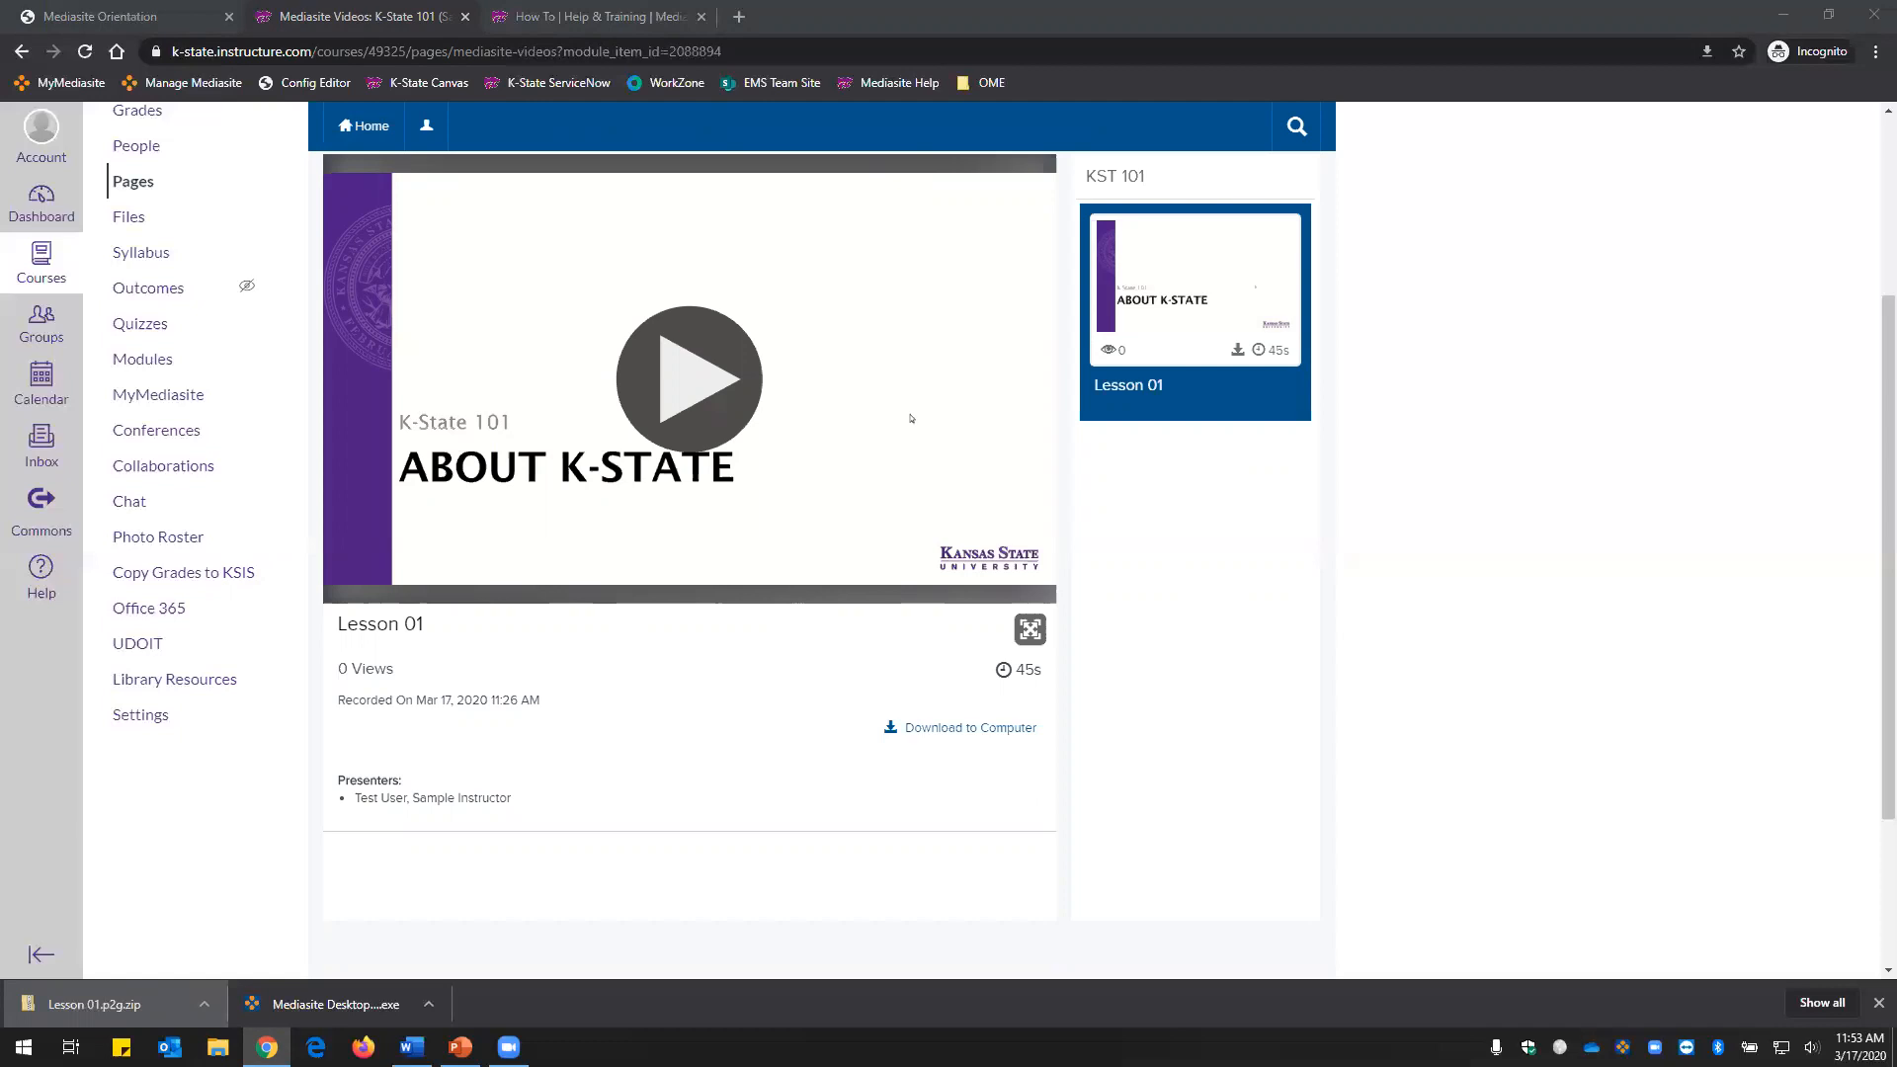
click(354, 20)
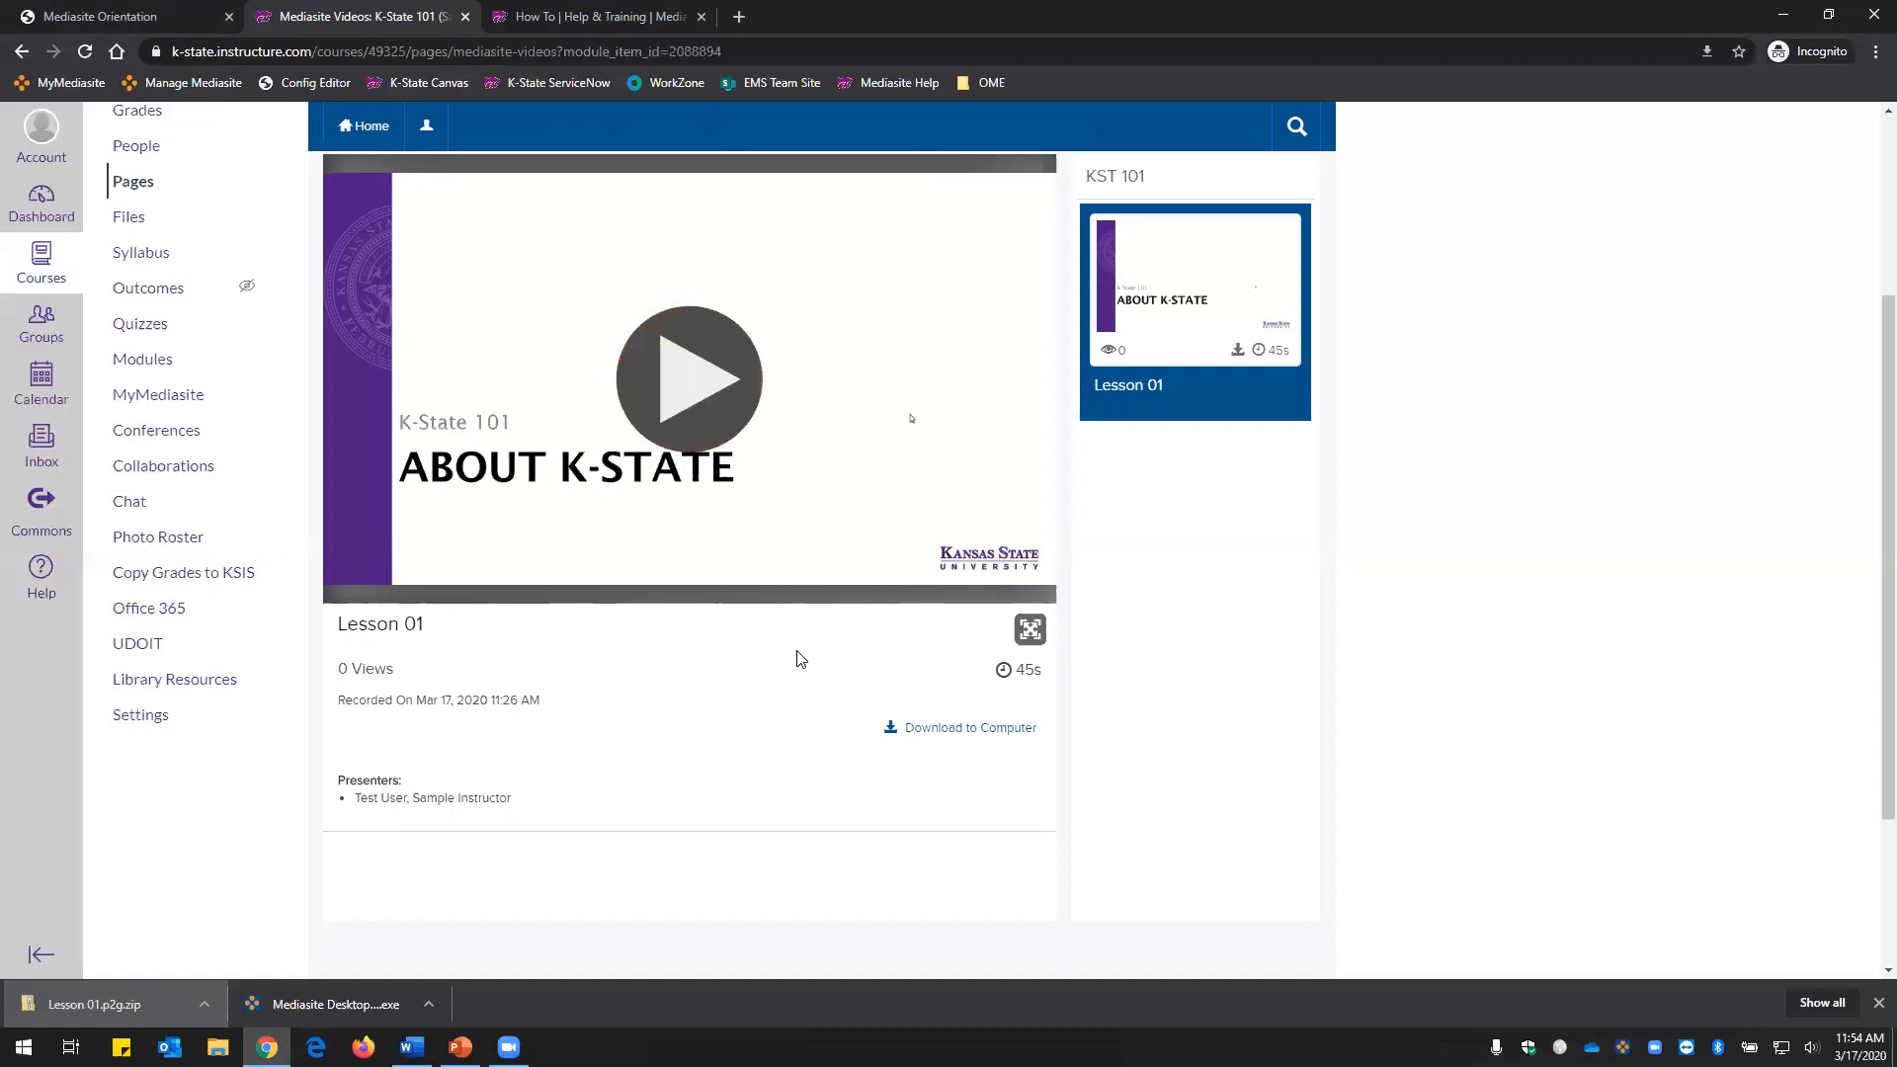
Open MyMediasite from the K-State 101 course navigation and display the list of channels.
scroll(277, 592, up, 3)
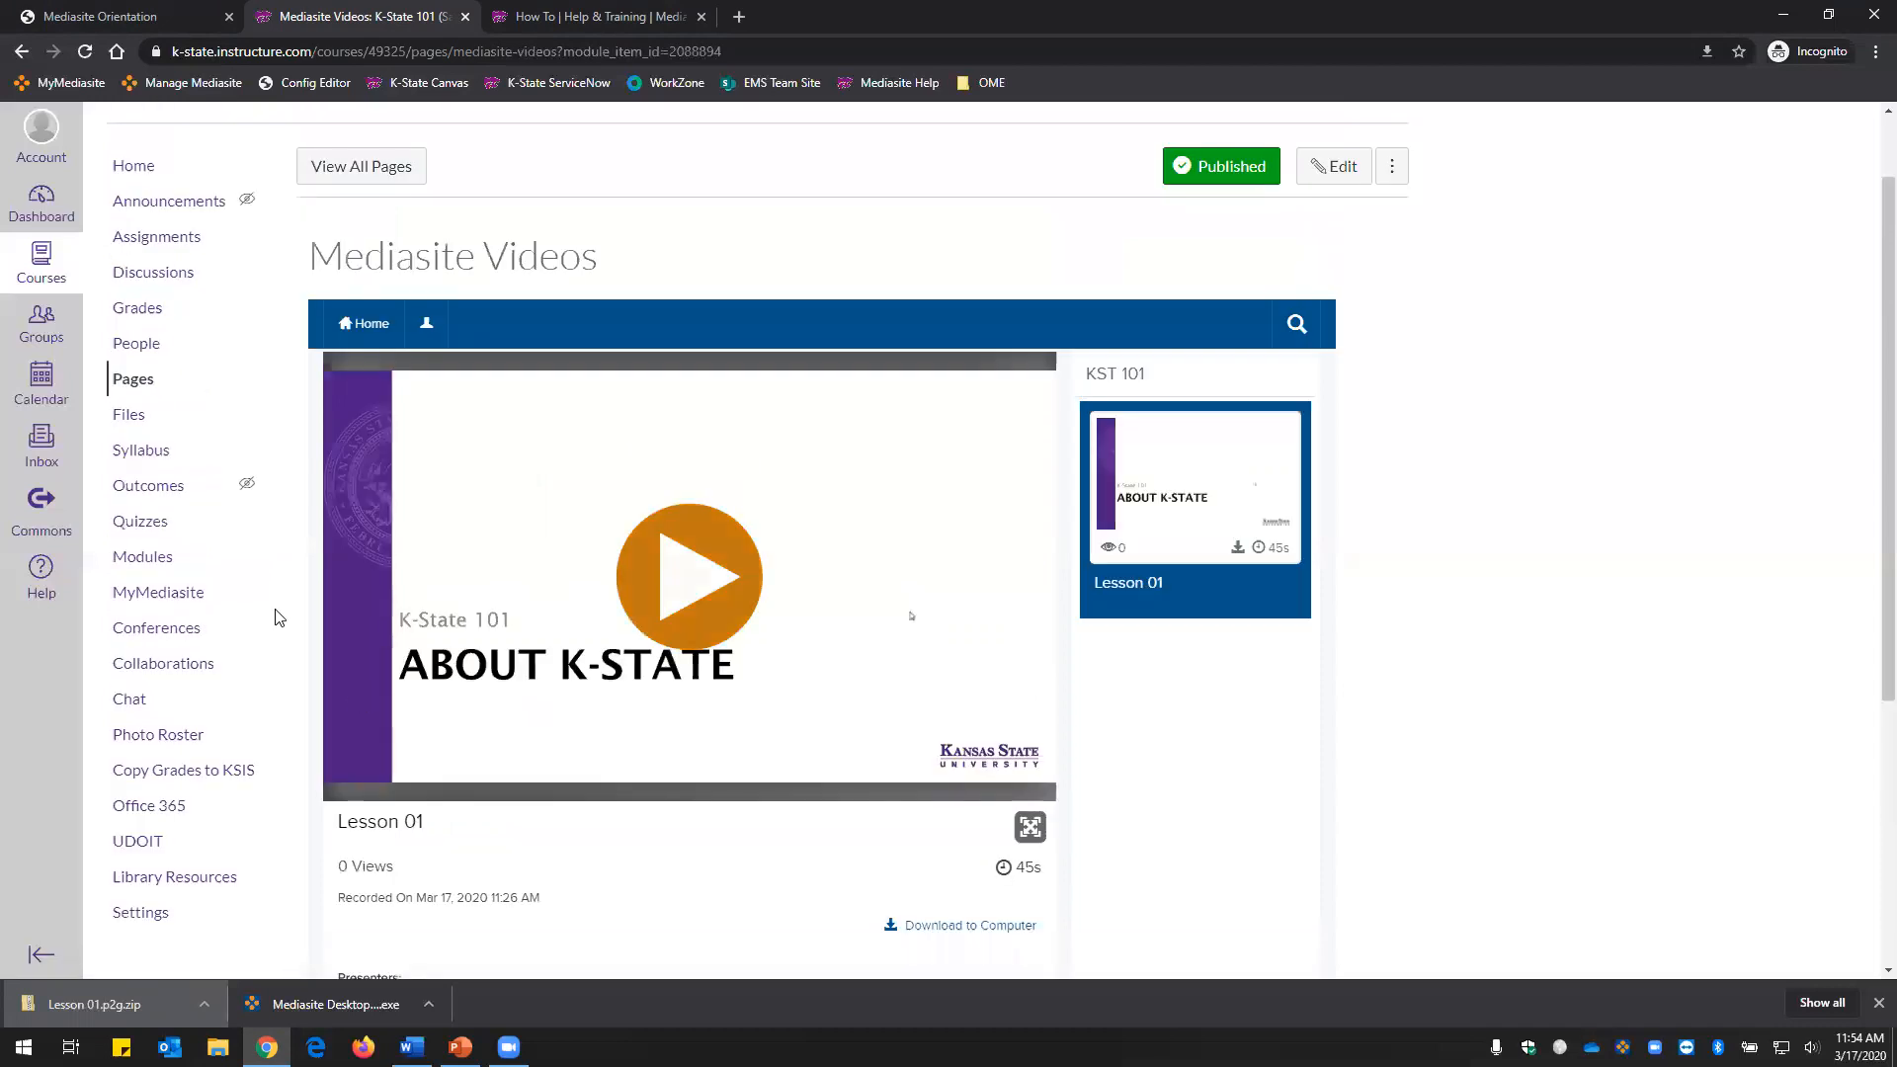
click(182, 592)
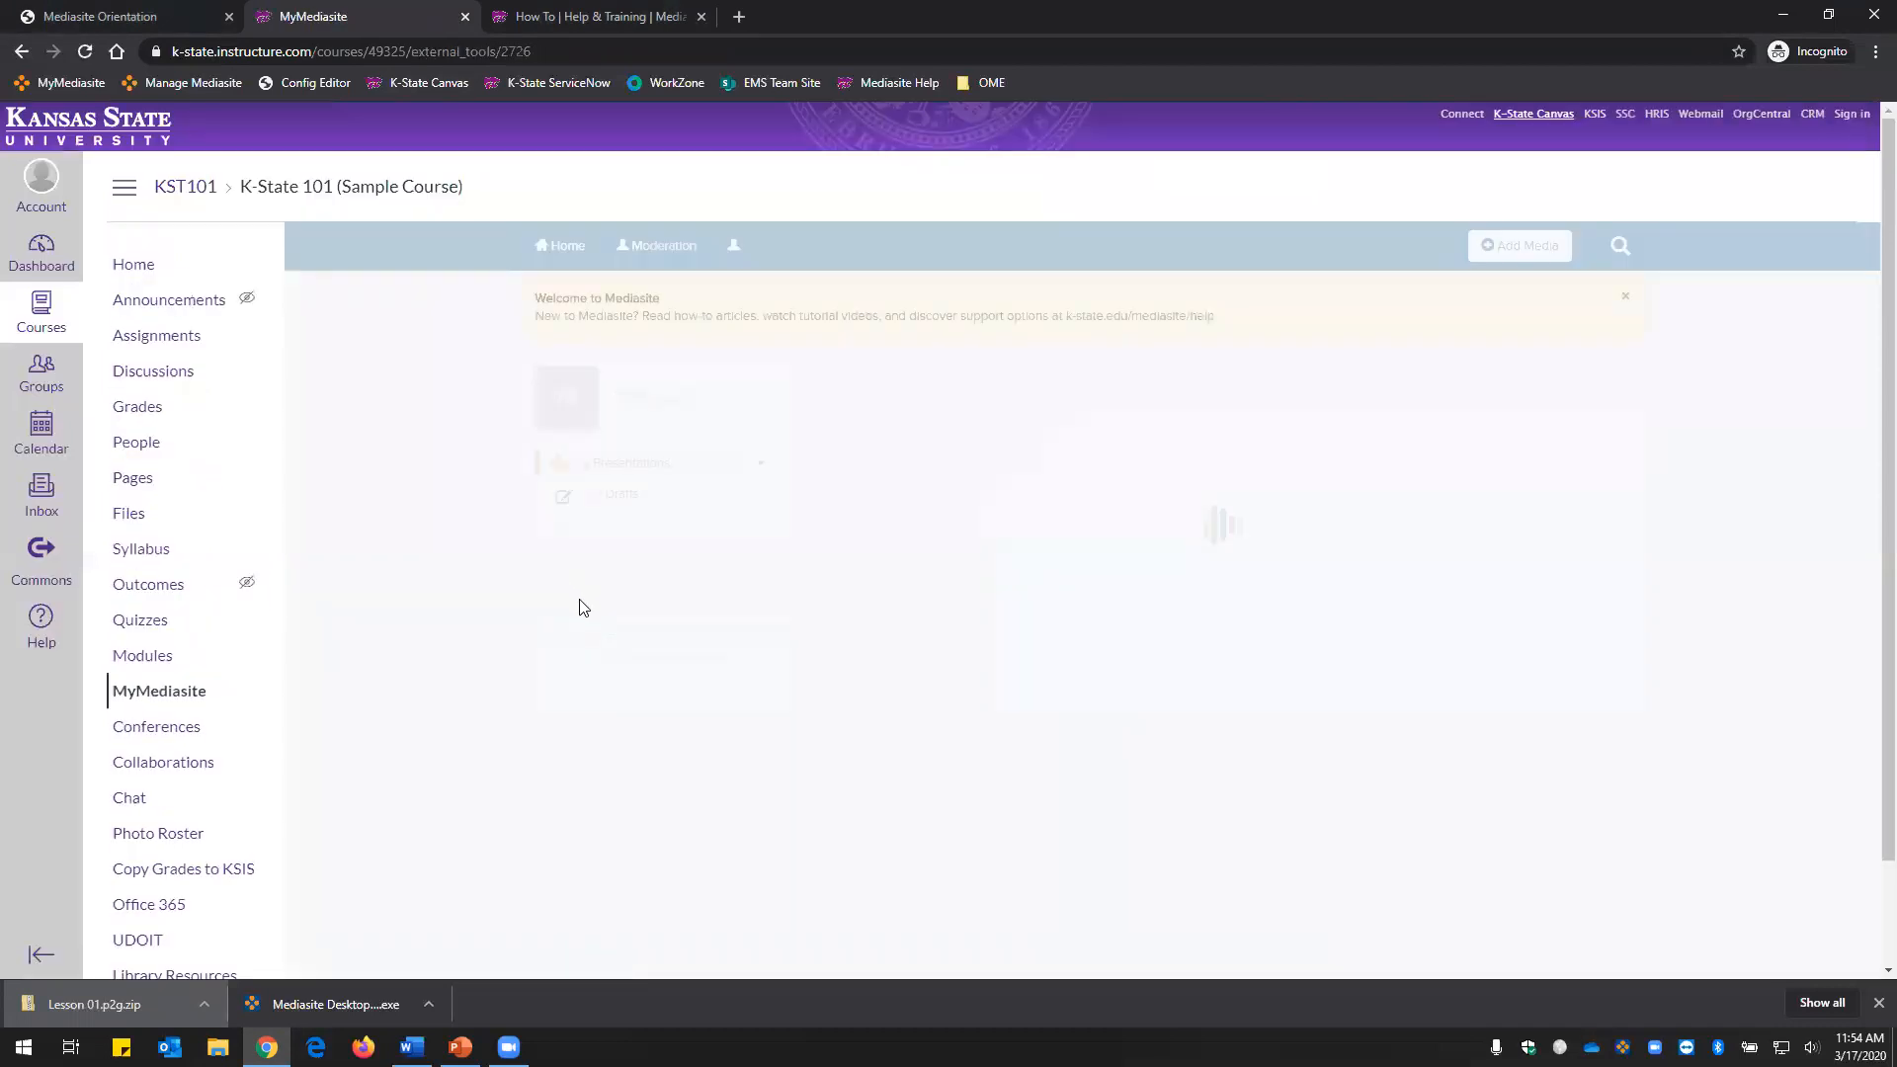
click(590, 557)
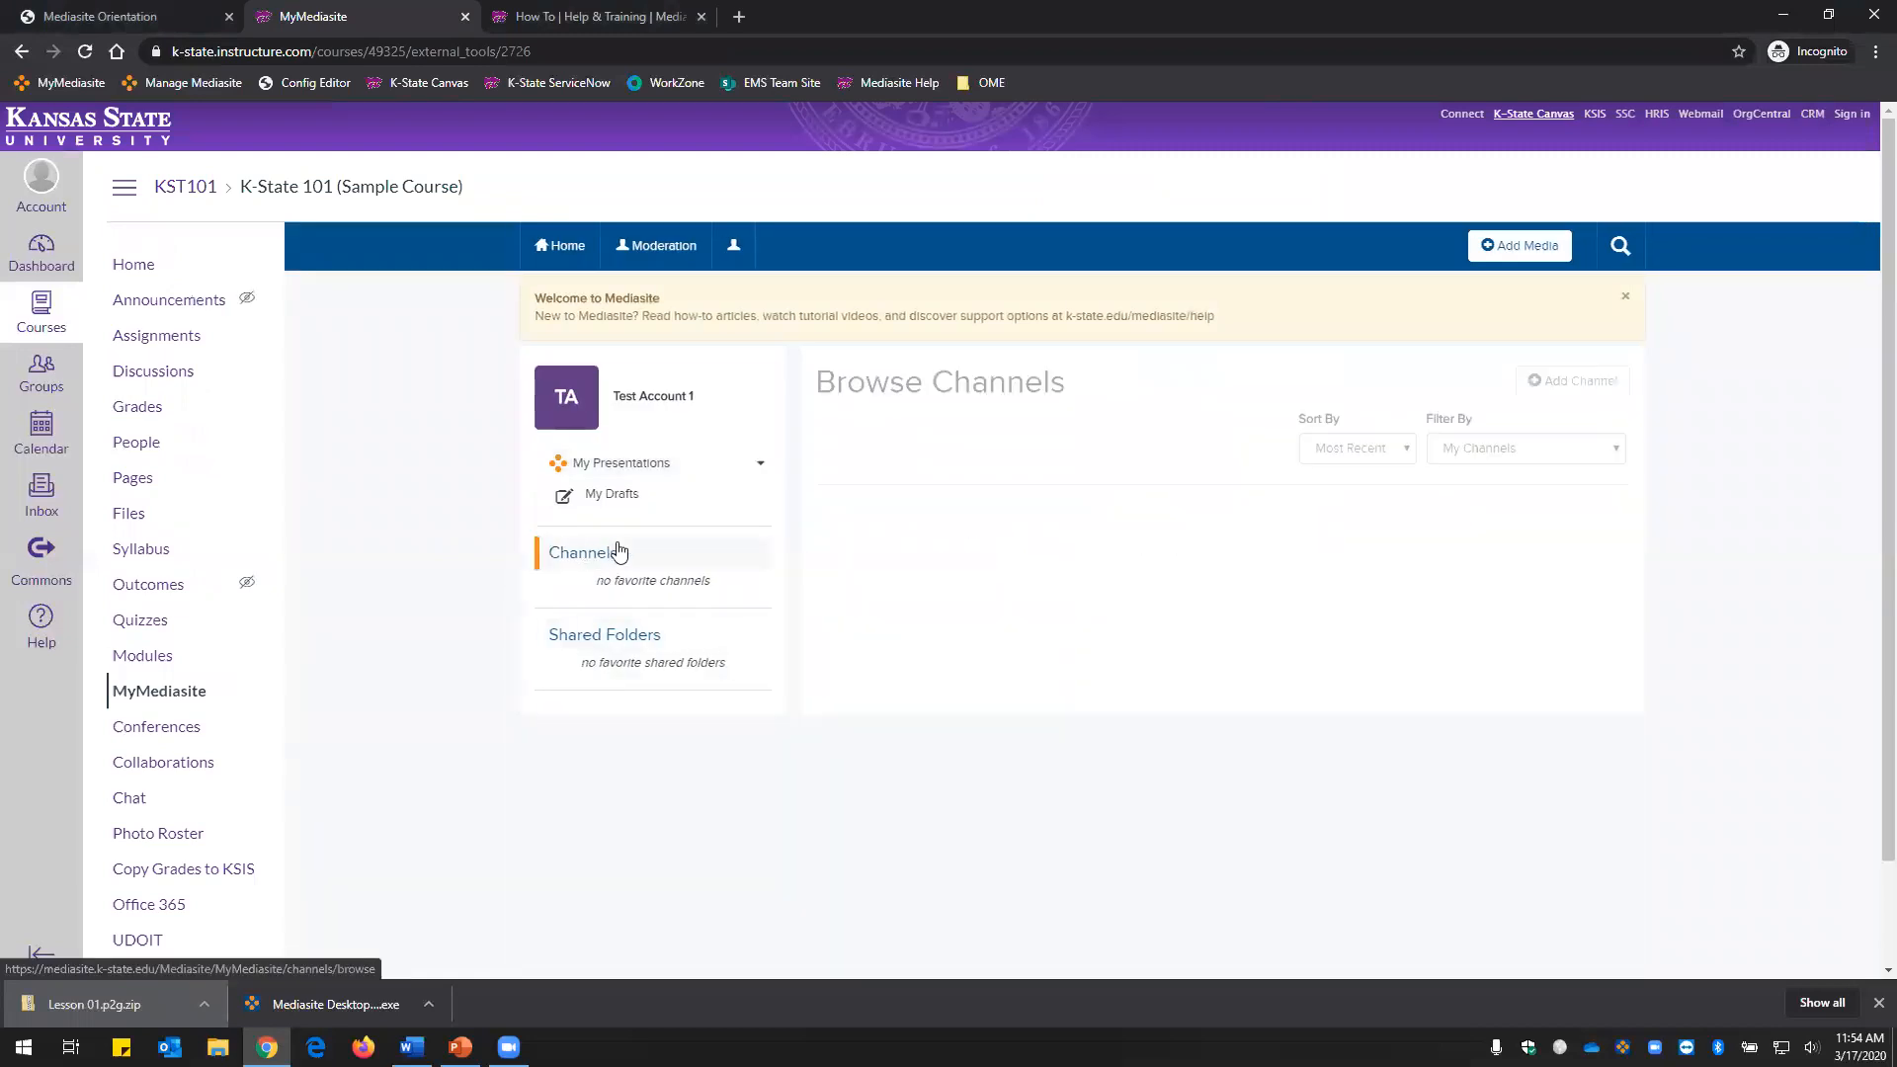
click(1531, 253)
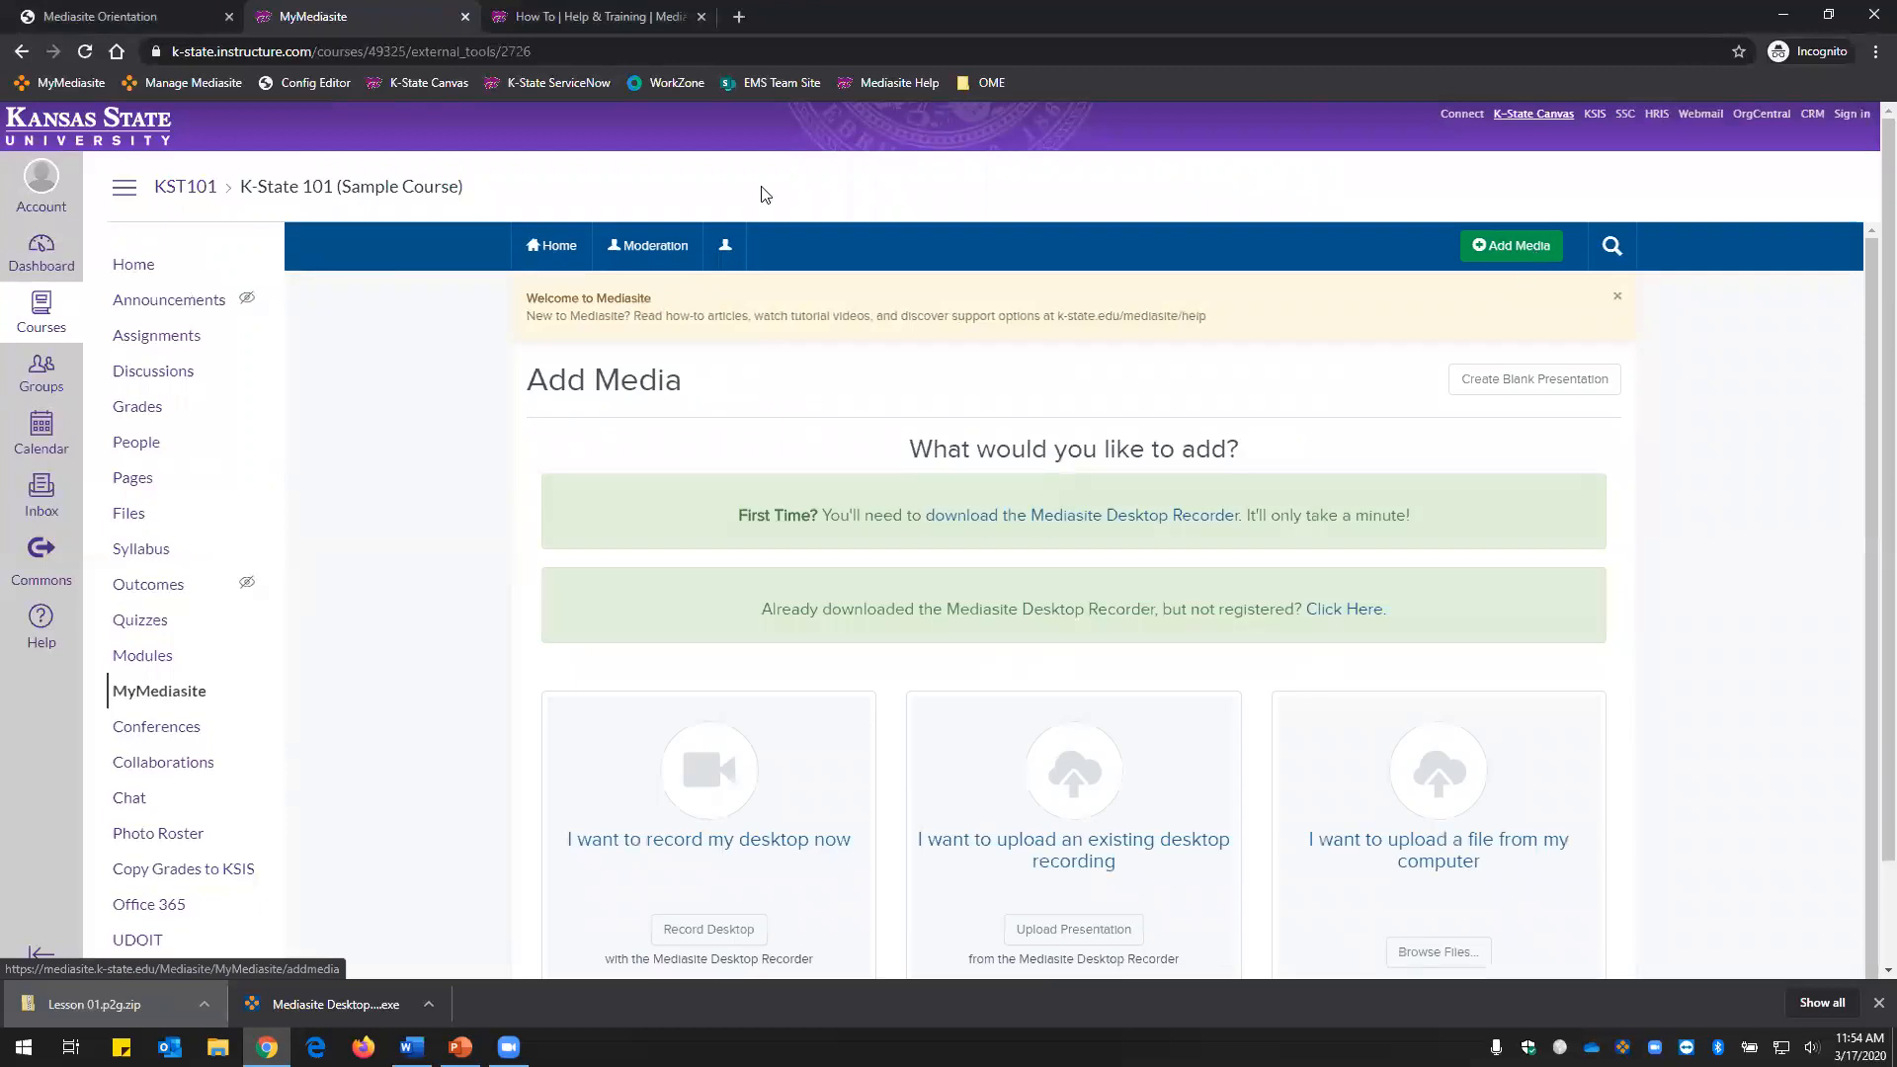
click(21, 52)
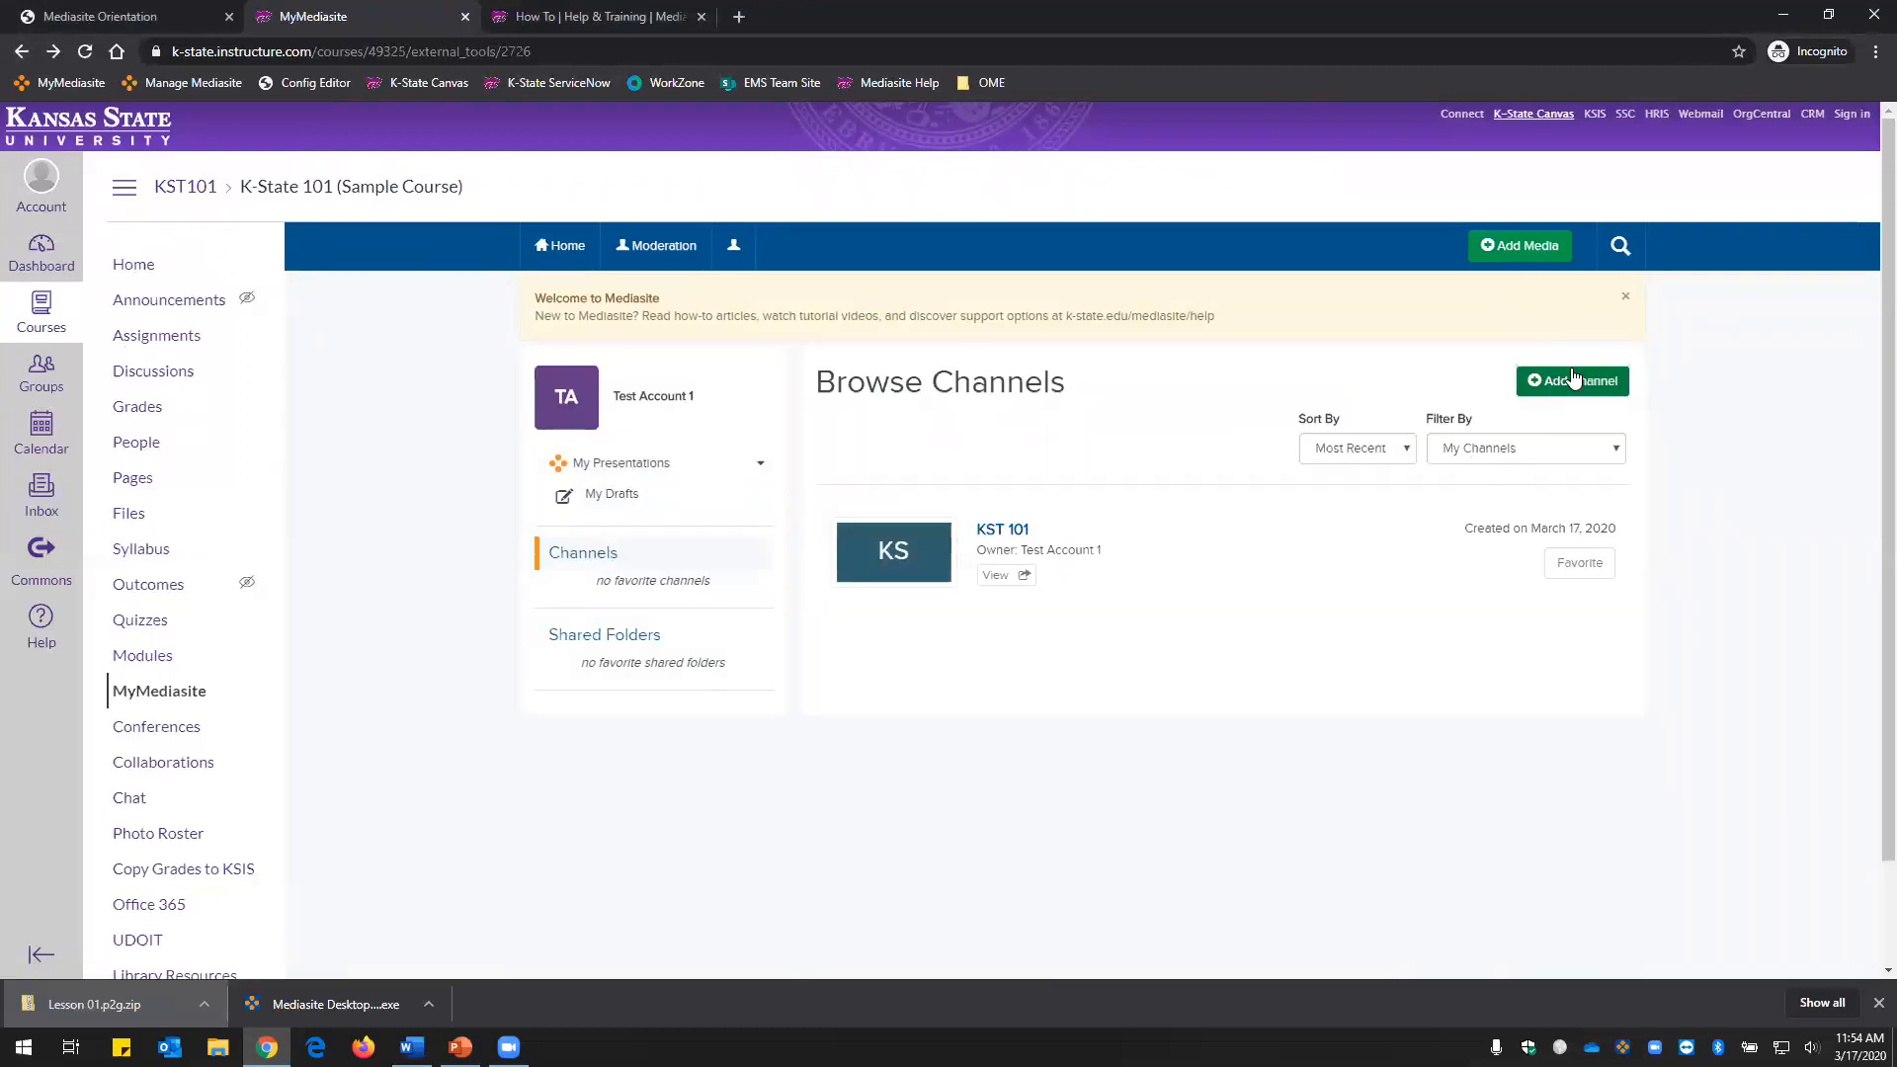
Create a new channel named KST 201 and return to the channel list.
click(1582, 394)
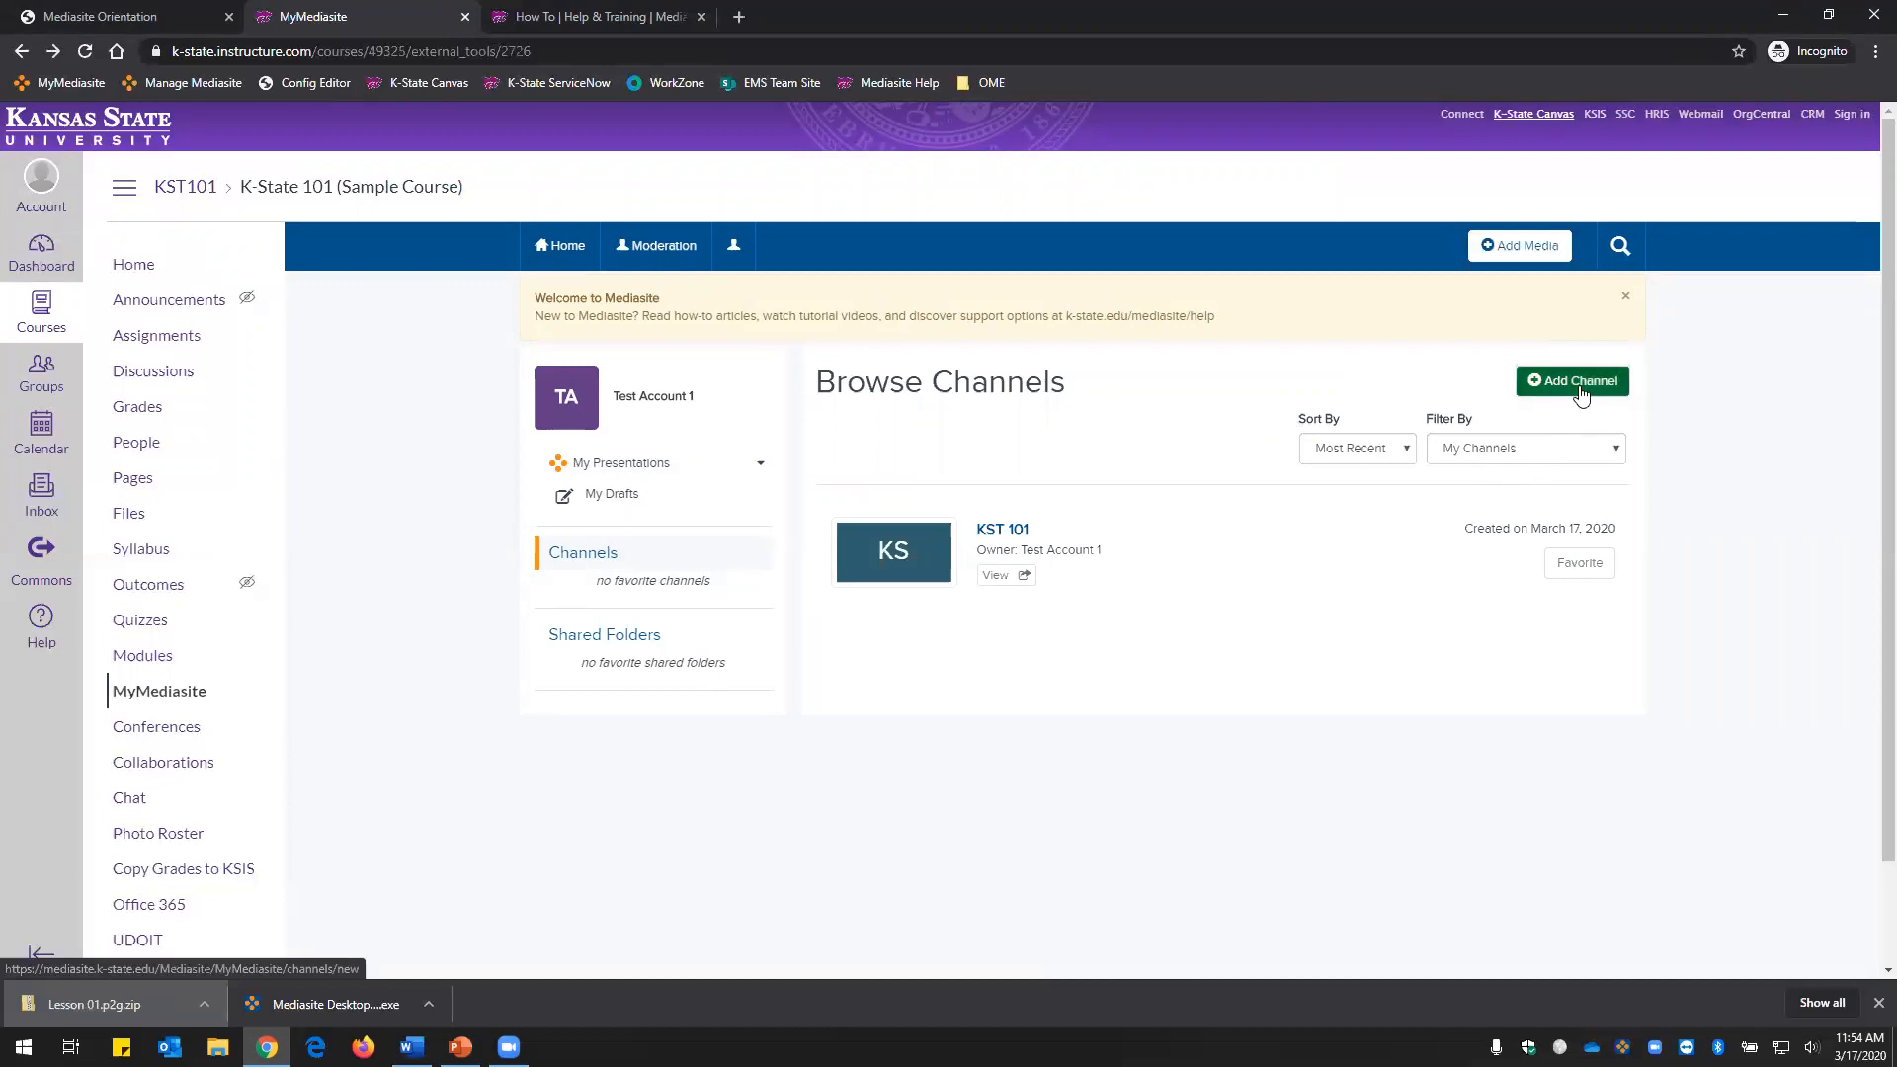
click(1088, 472)
text(KST 201)
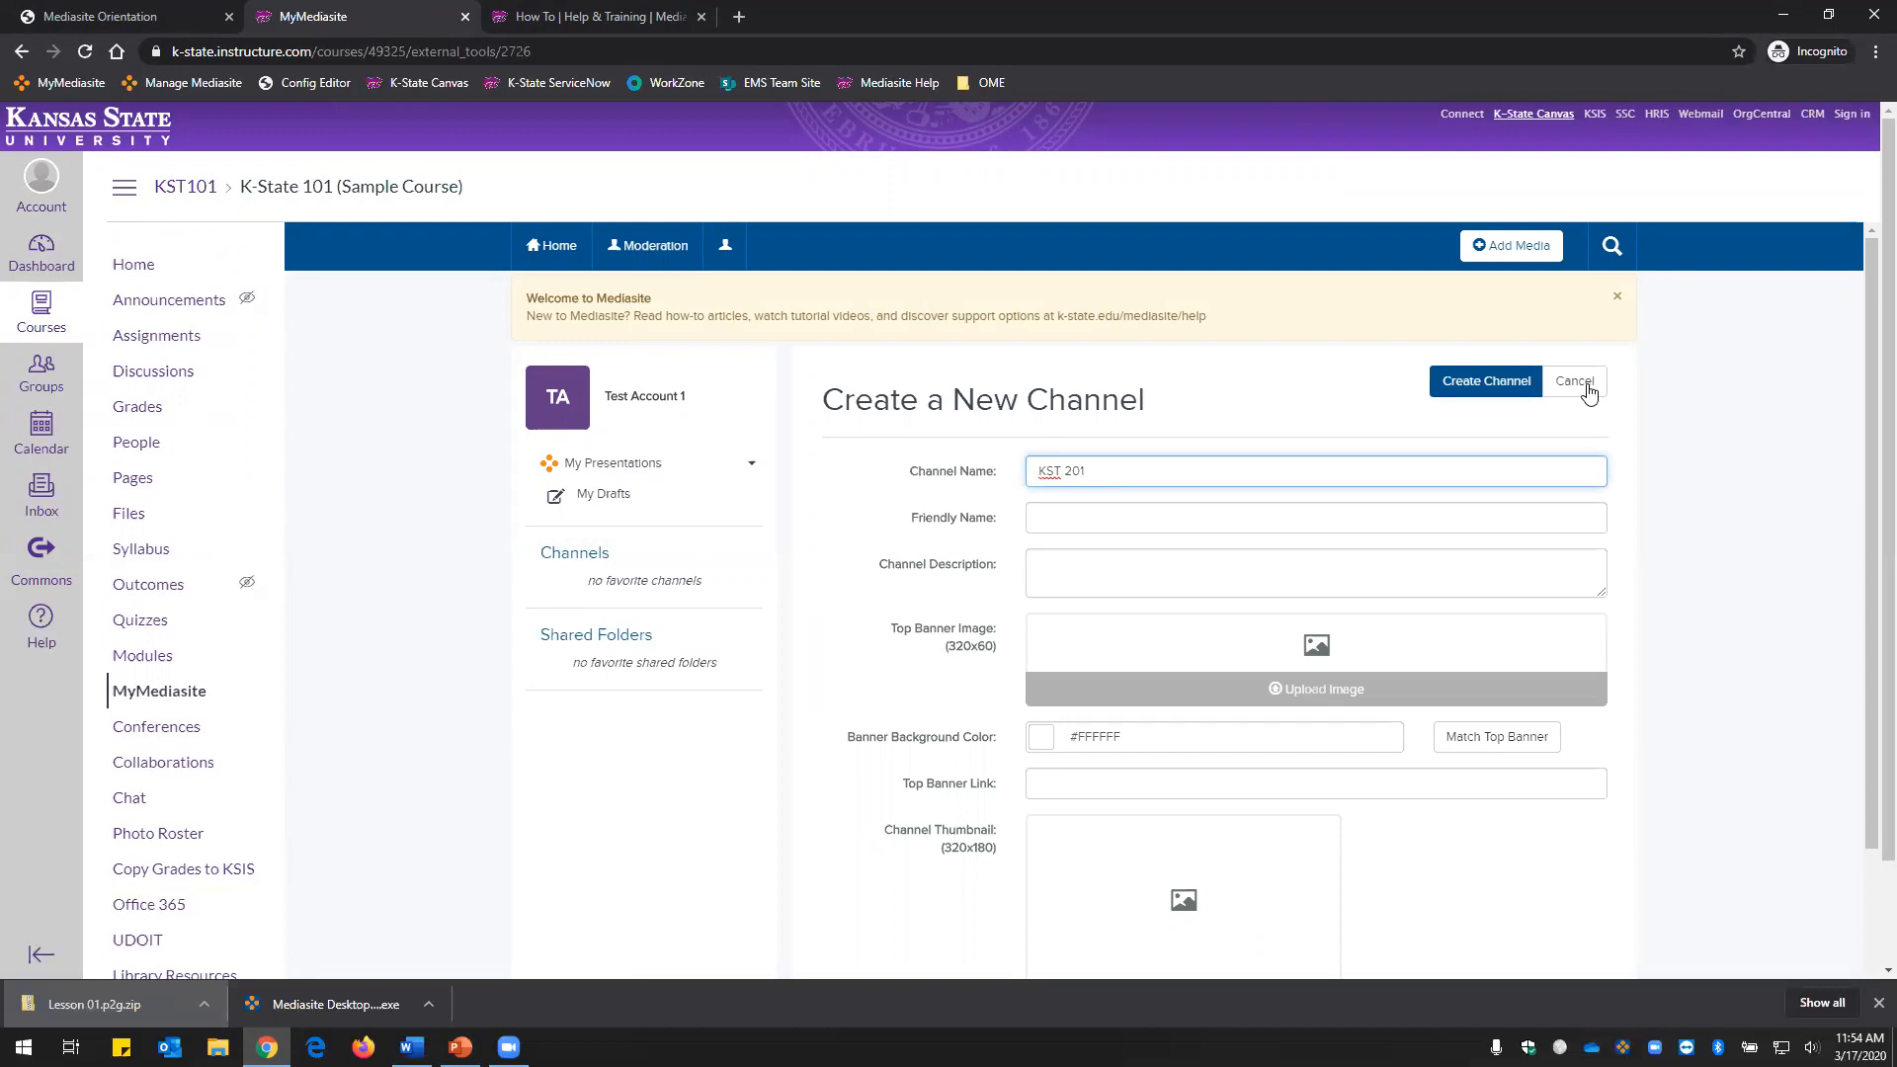
click(1463, 381)
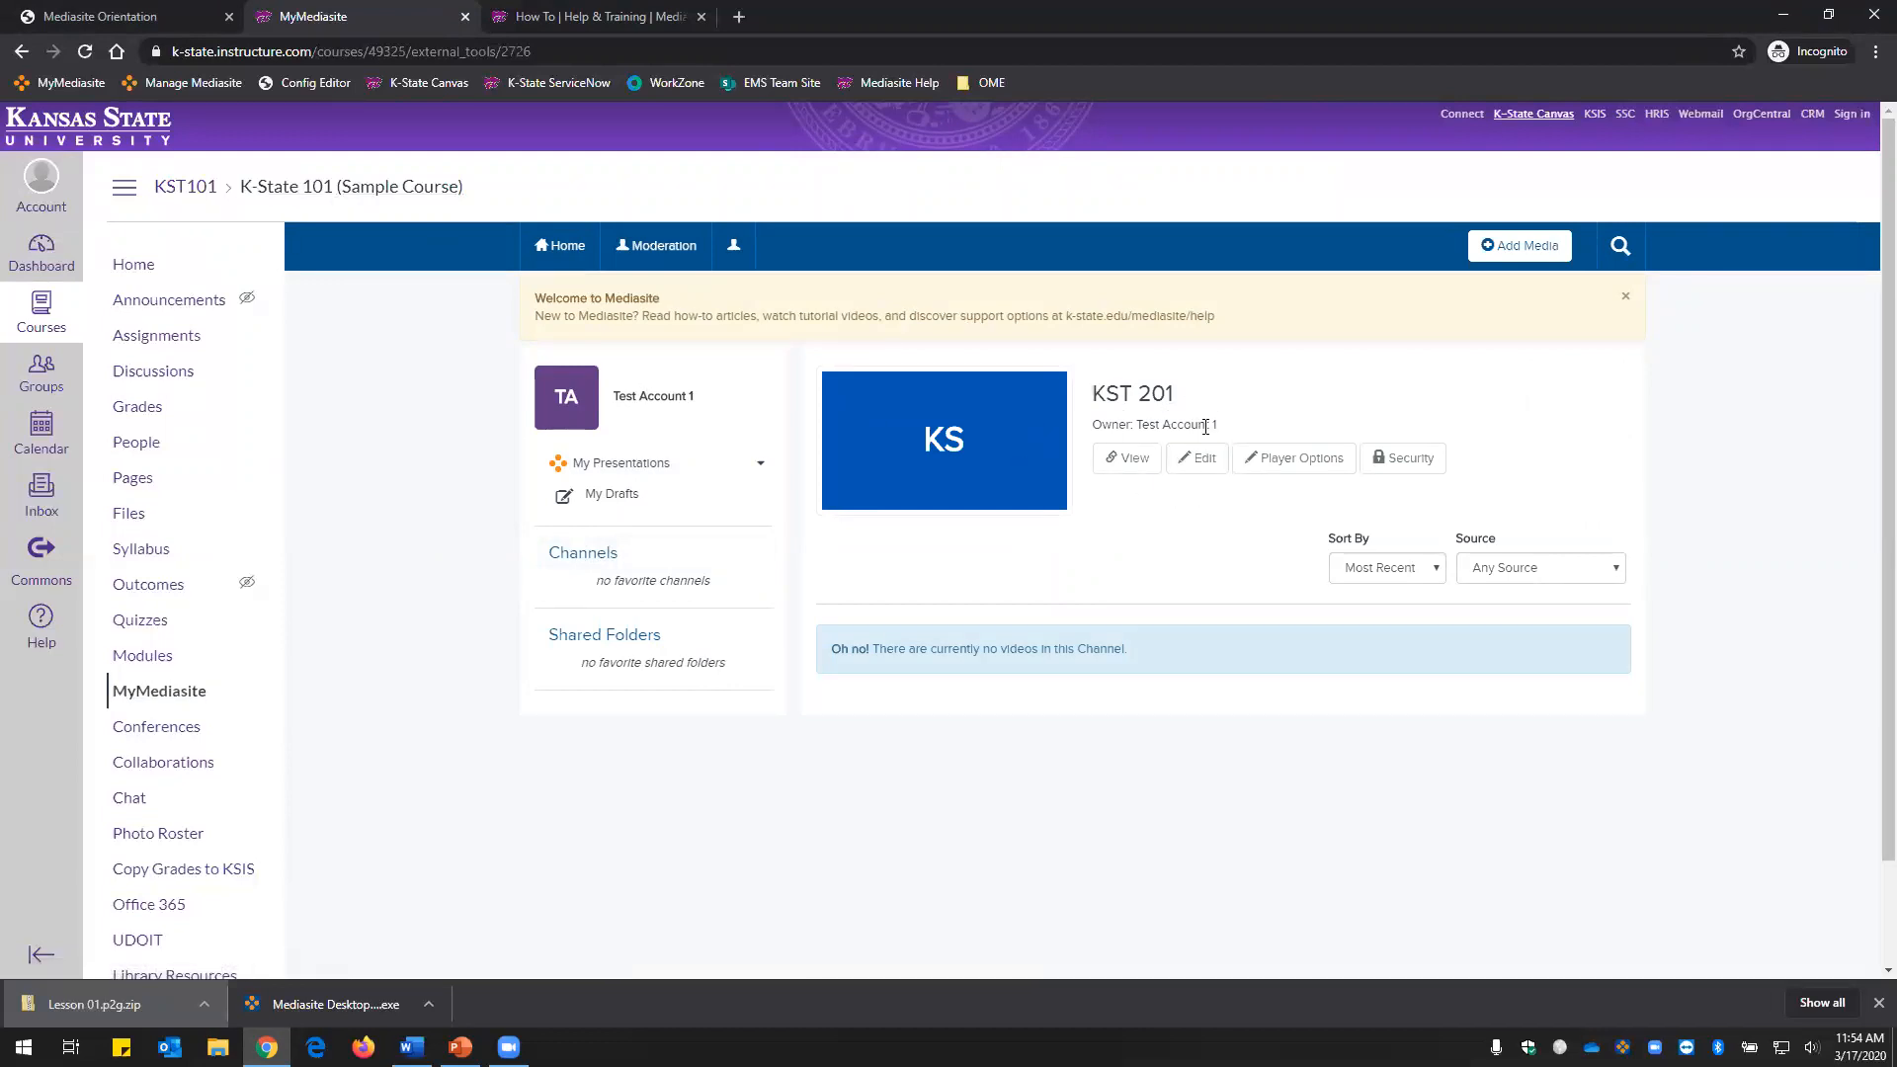
click(620, 558)
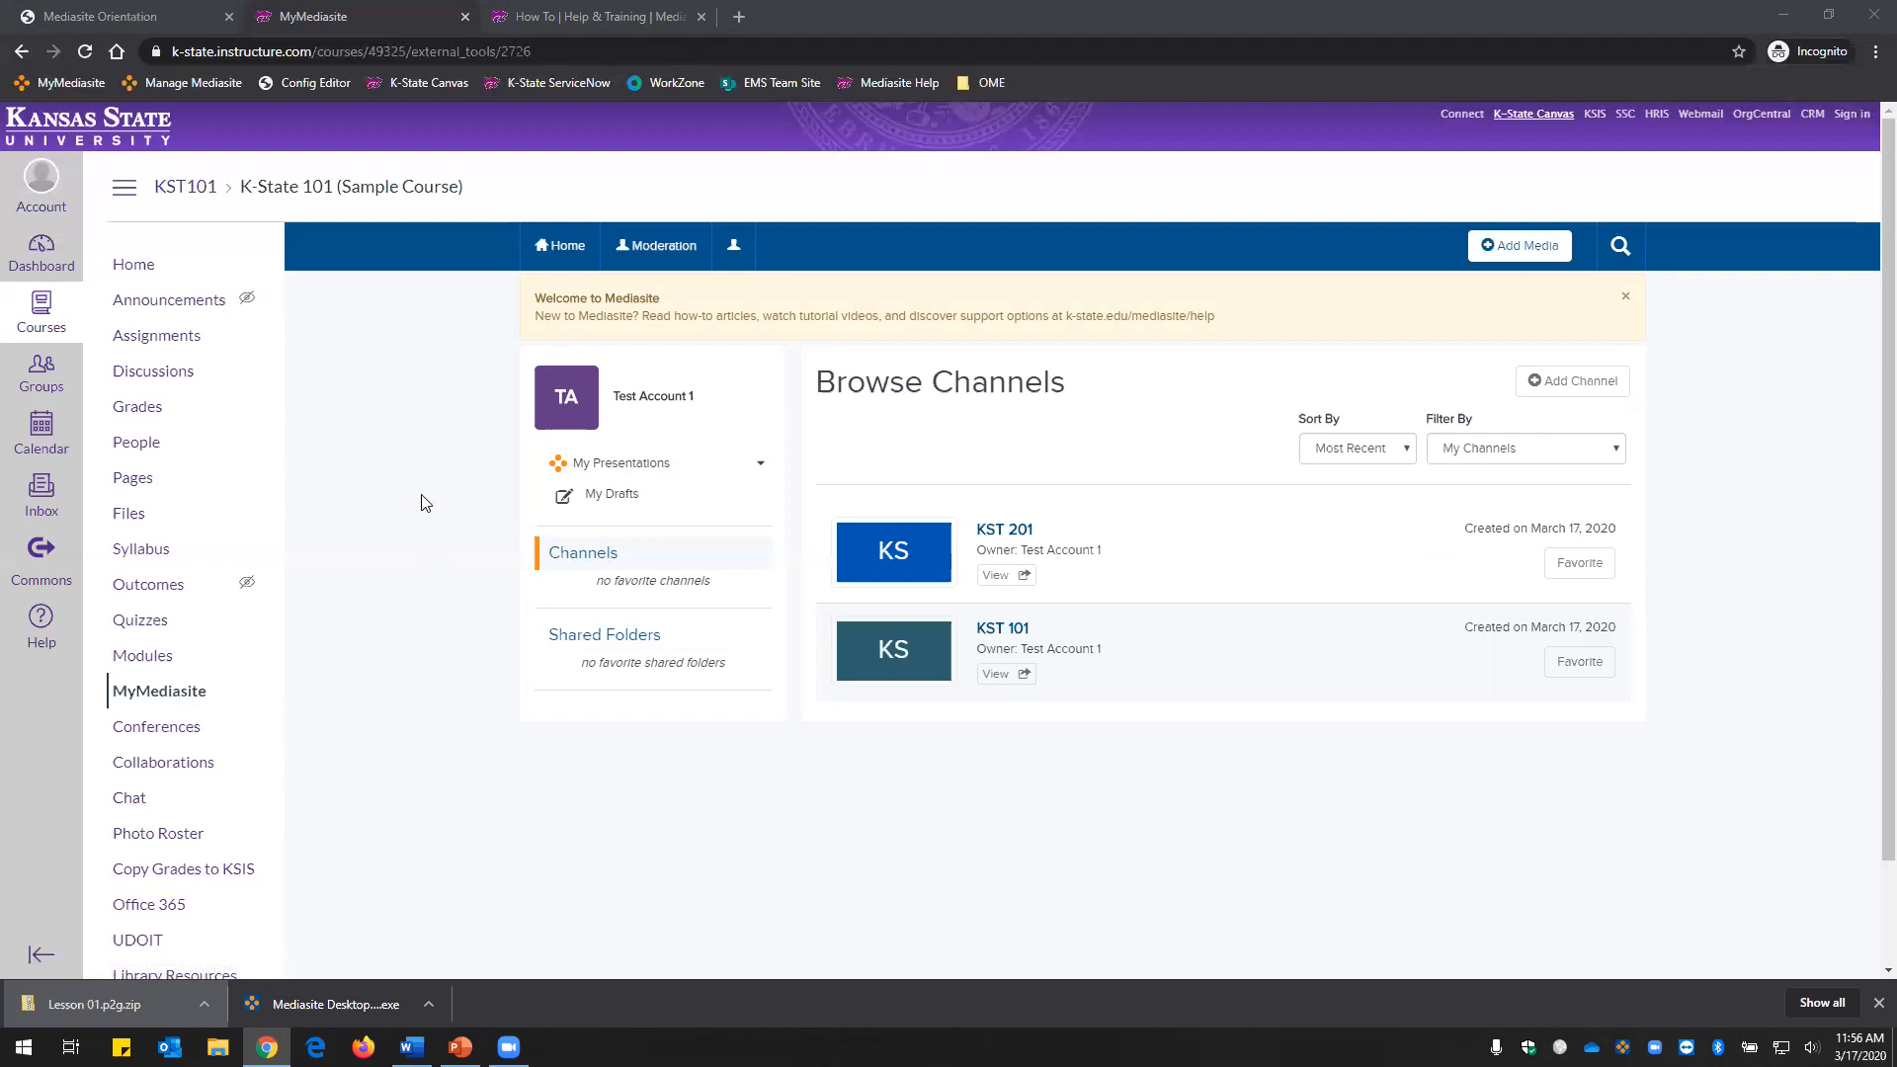
Open the help article on capturing the desktop with Mediasite Desktop Recorder and review its installation steps and recording types.
click(558, 12)
click(777, 743)
scroll(1319, 849, down, 5)
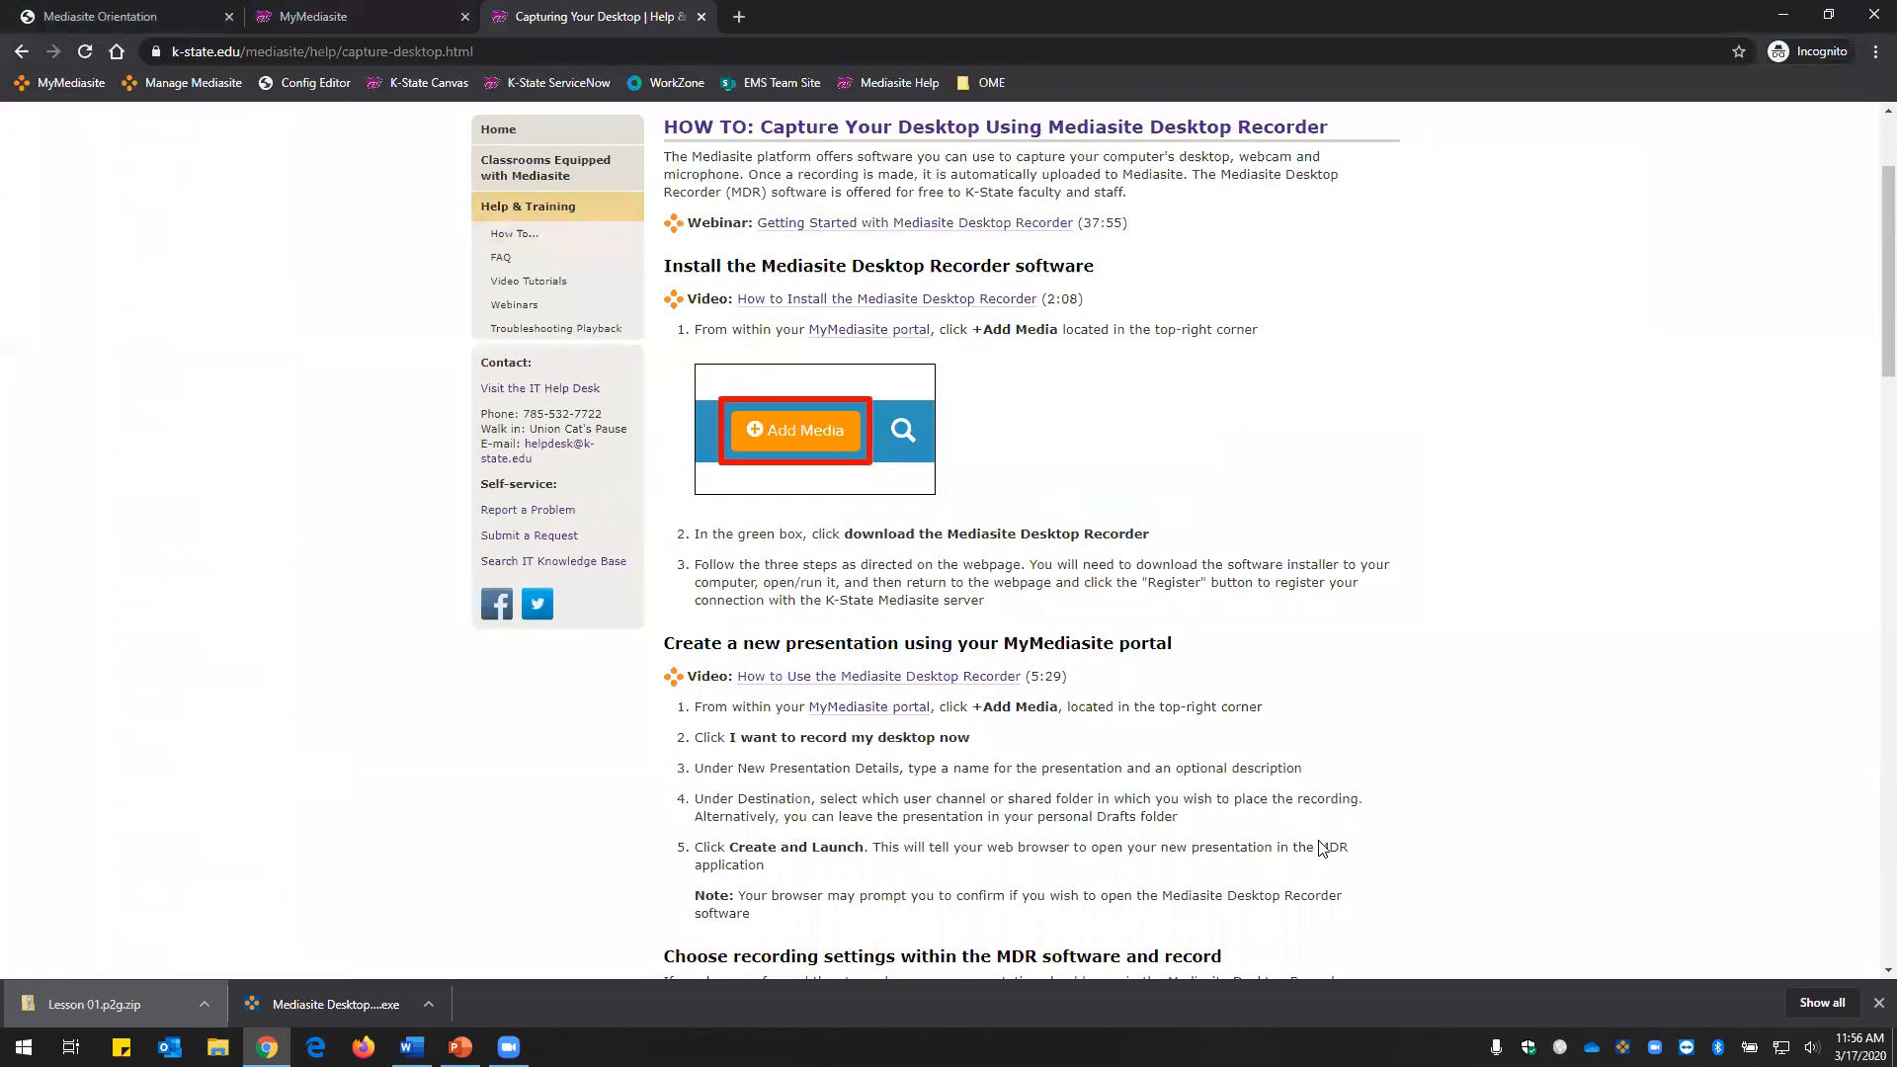
scroll(1324, 844, down, 8)
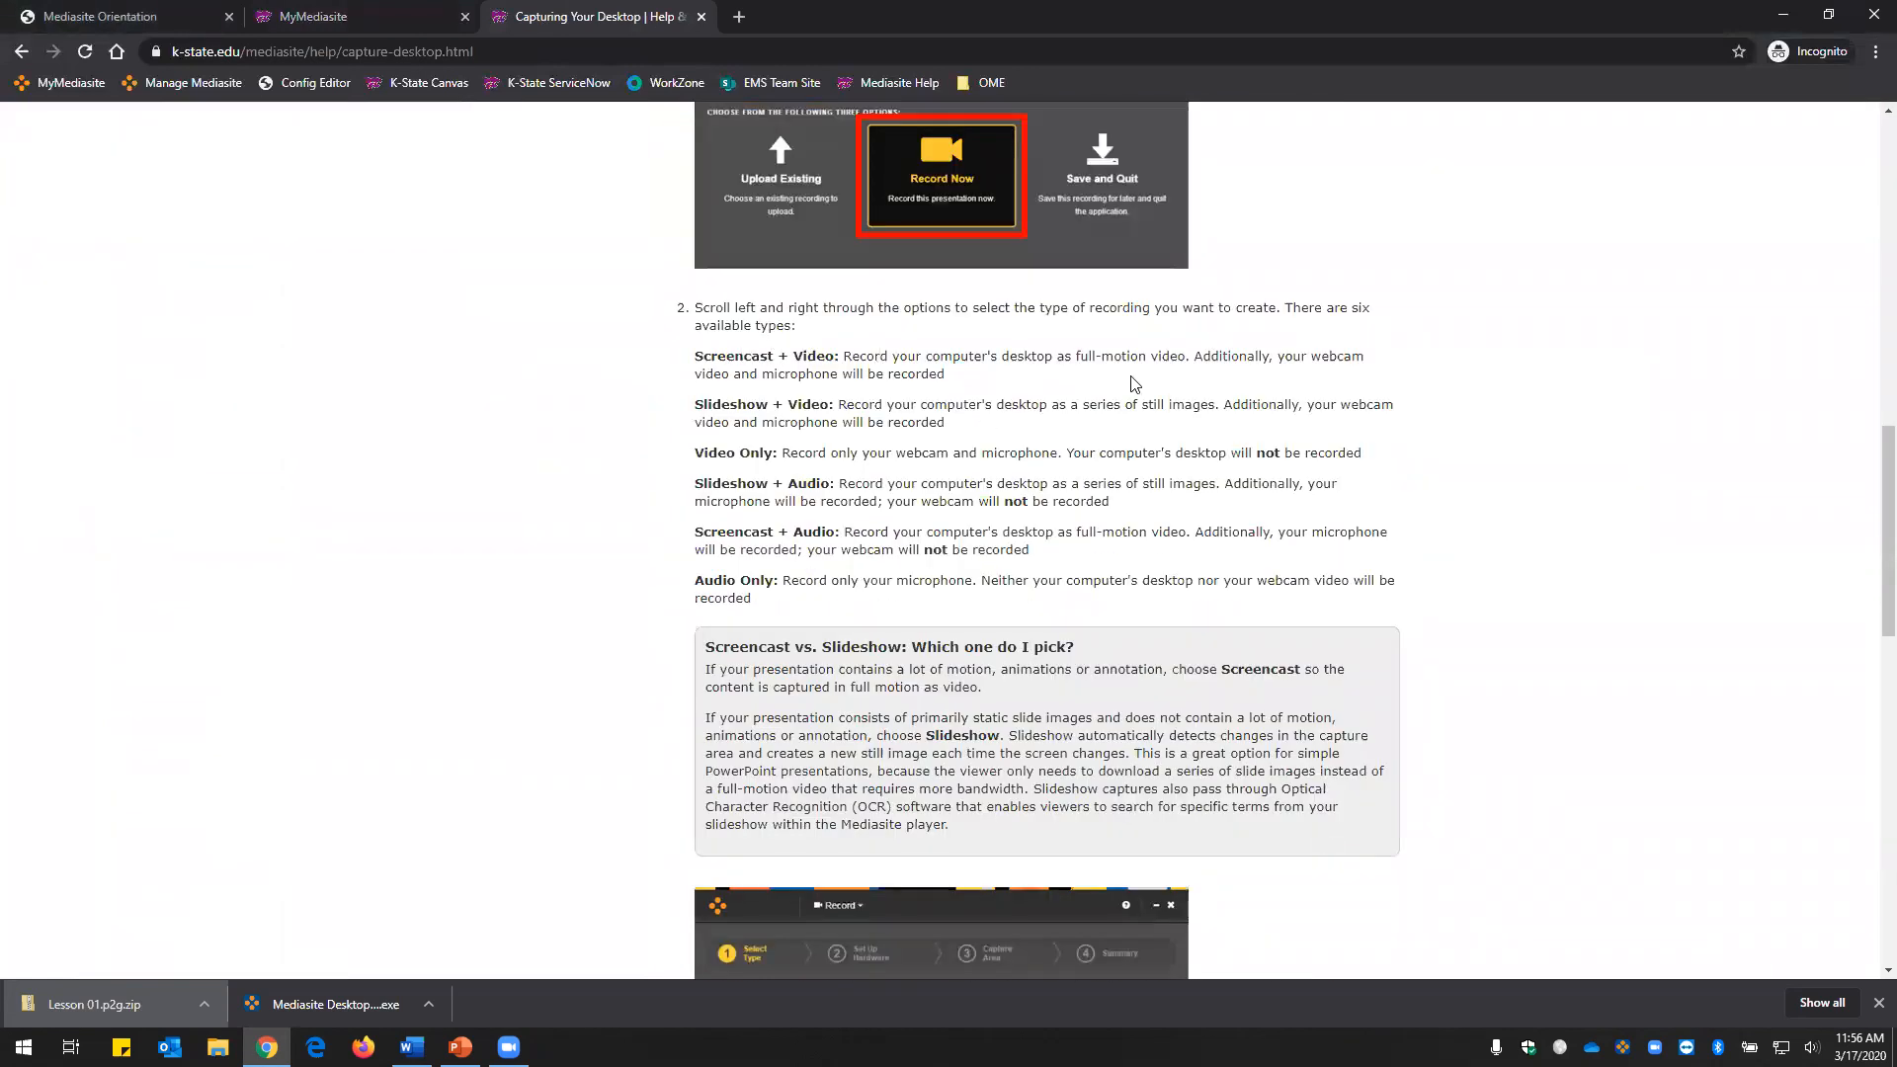
scroll(1010, 231, up, 2)
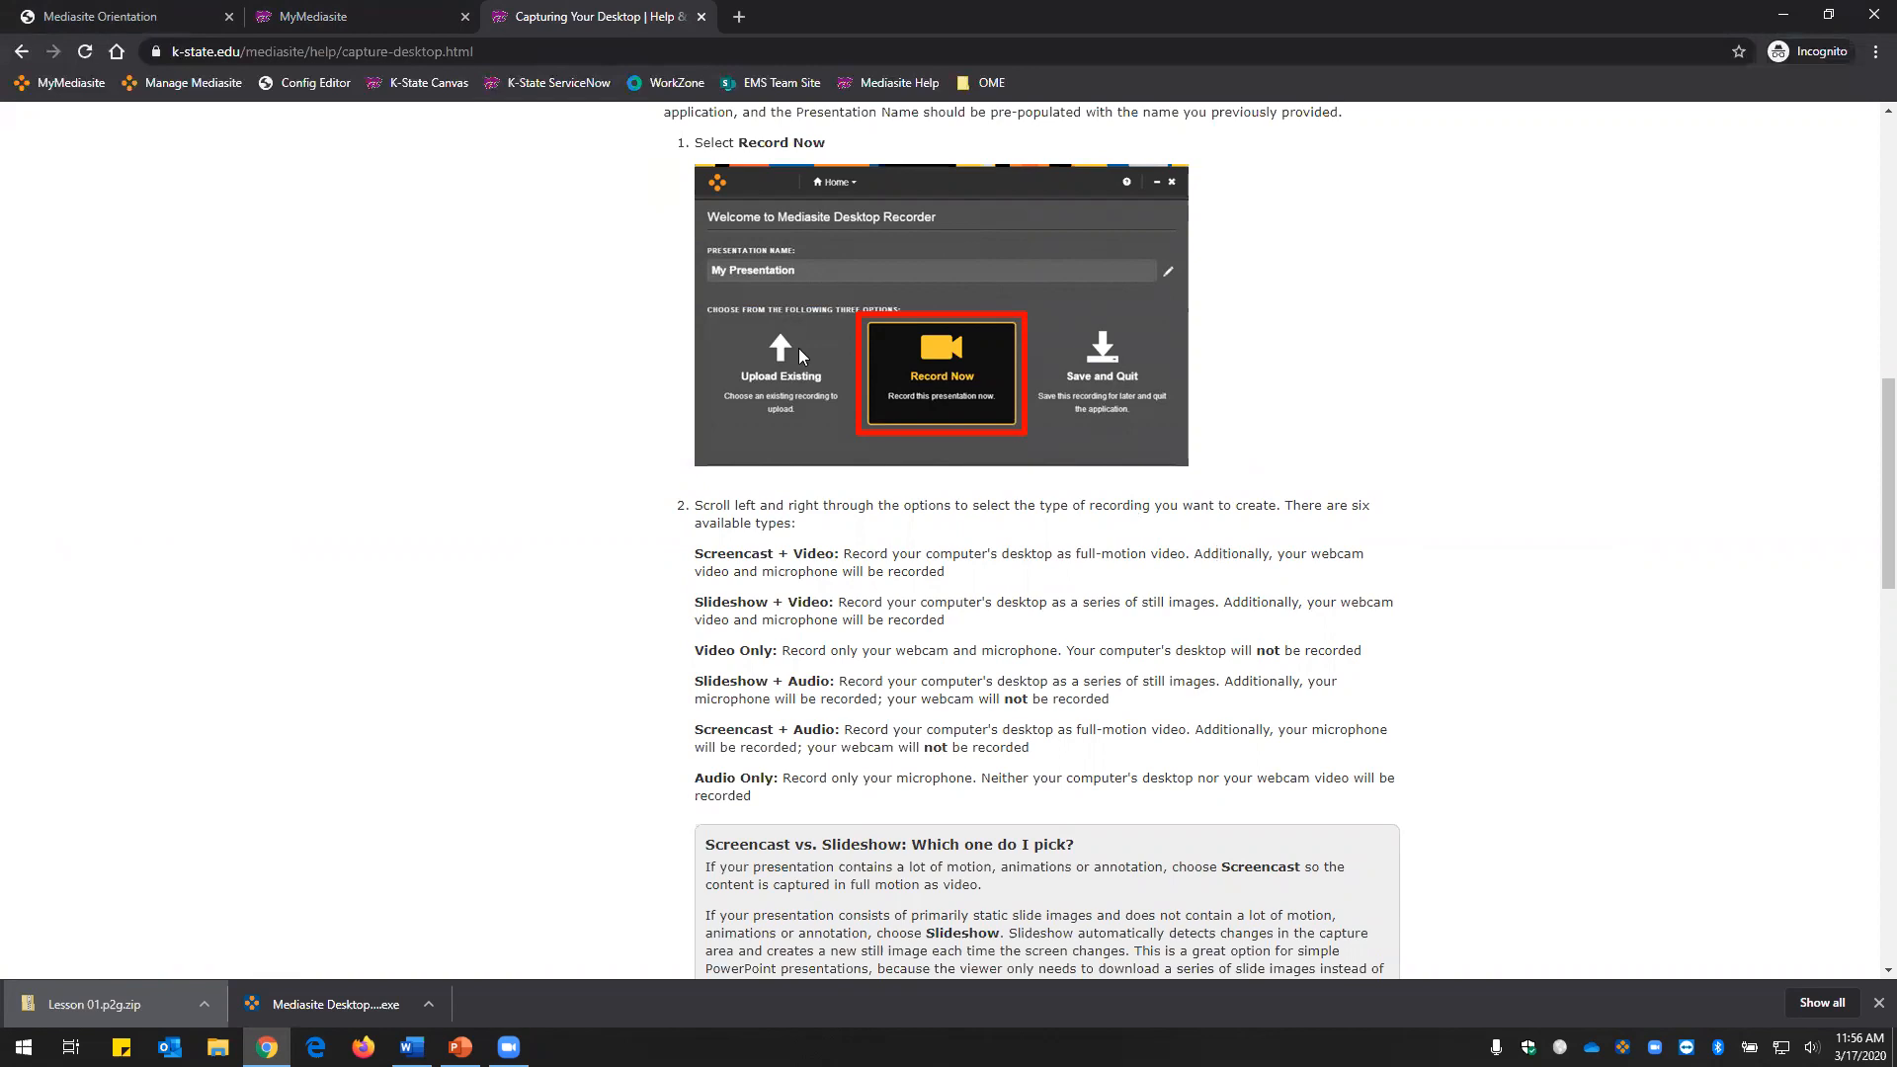
scroll(1317, 478, up, 1)
scroll(1284, 484, down, 4)
scroll(1241, 491, up, 2)
scroll(1242, 491, down, 5)
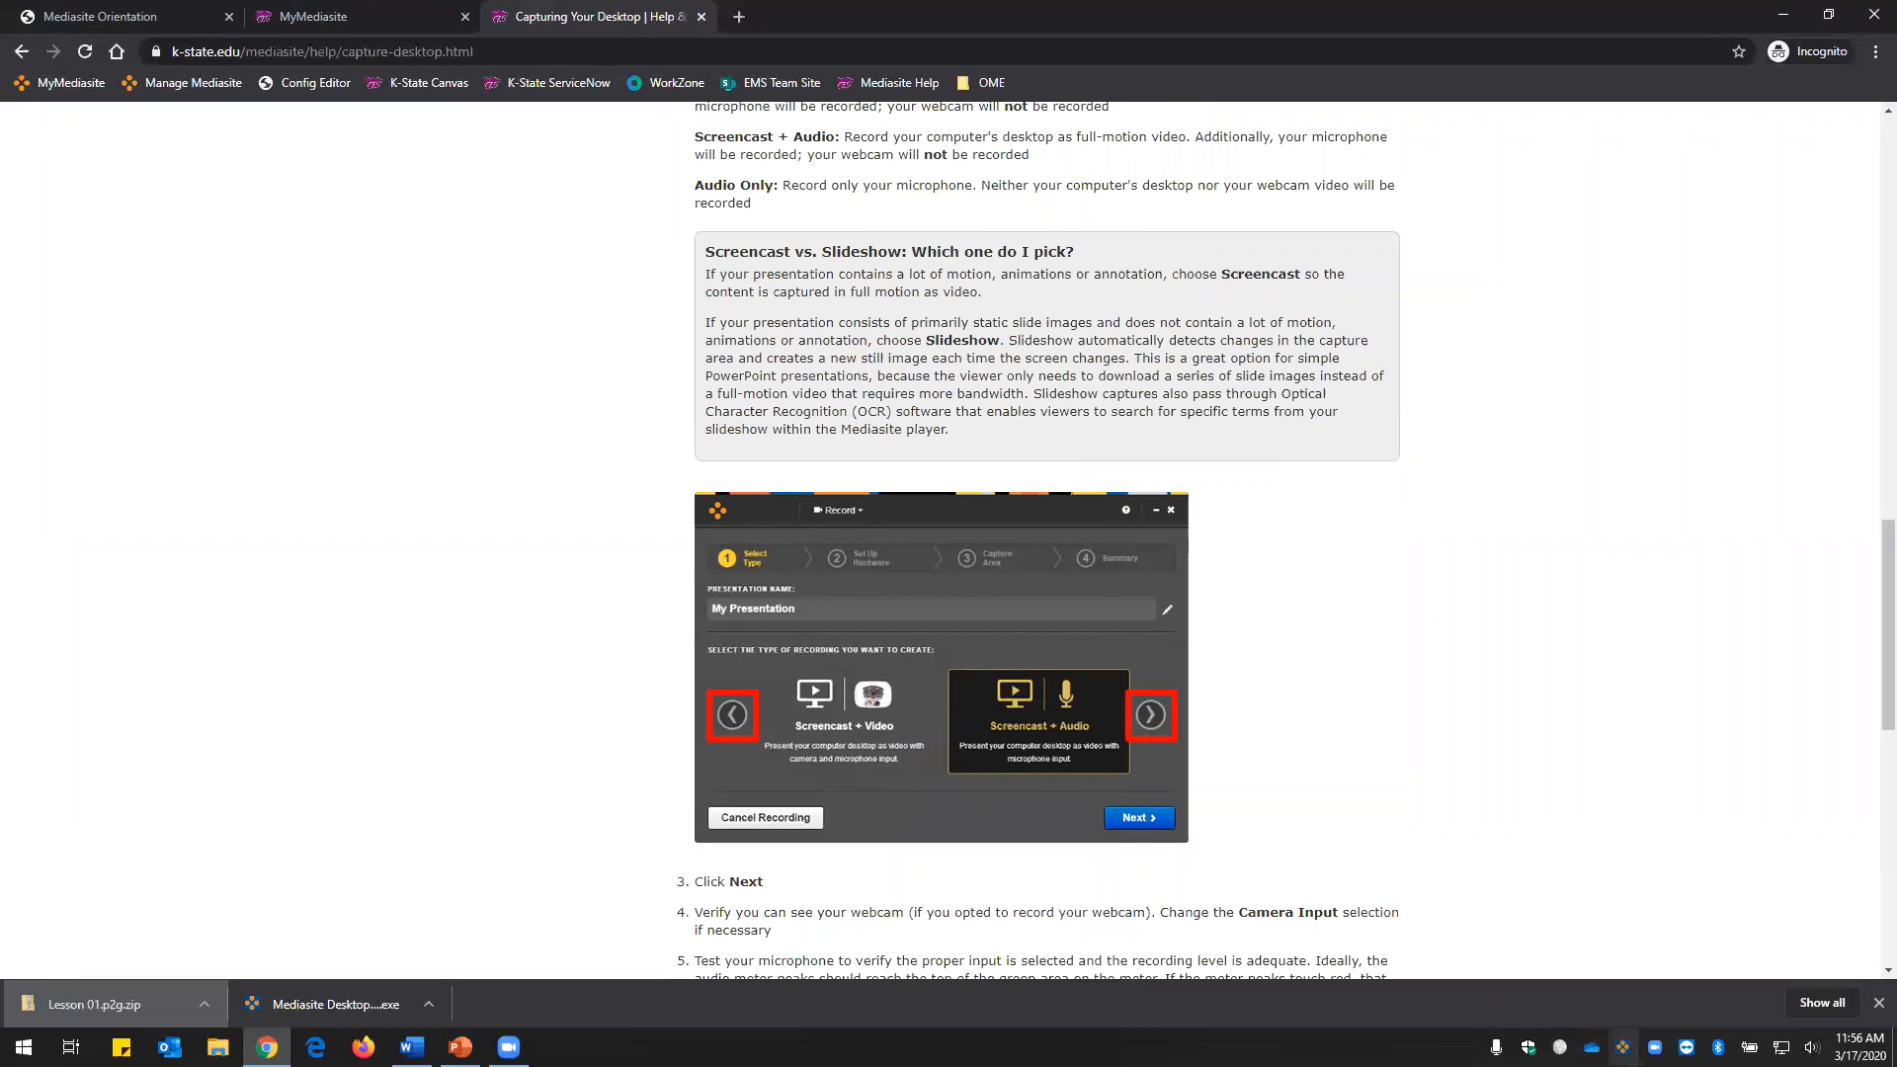
Switch to Mediasite Desktop Recorder, start a new recording setup, and look through the recording types, including Screencast + Audio, Audio Only and Screencast + Video.
click(1622, 1047)
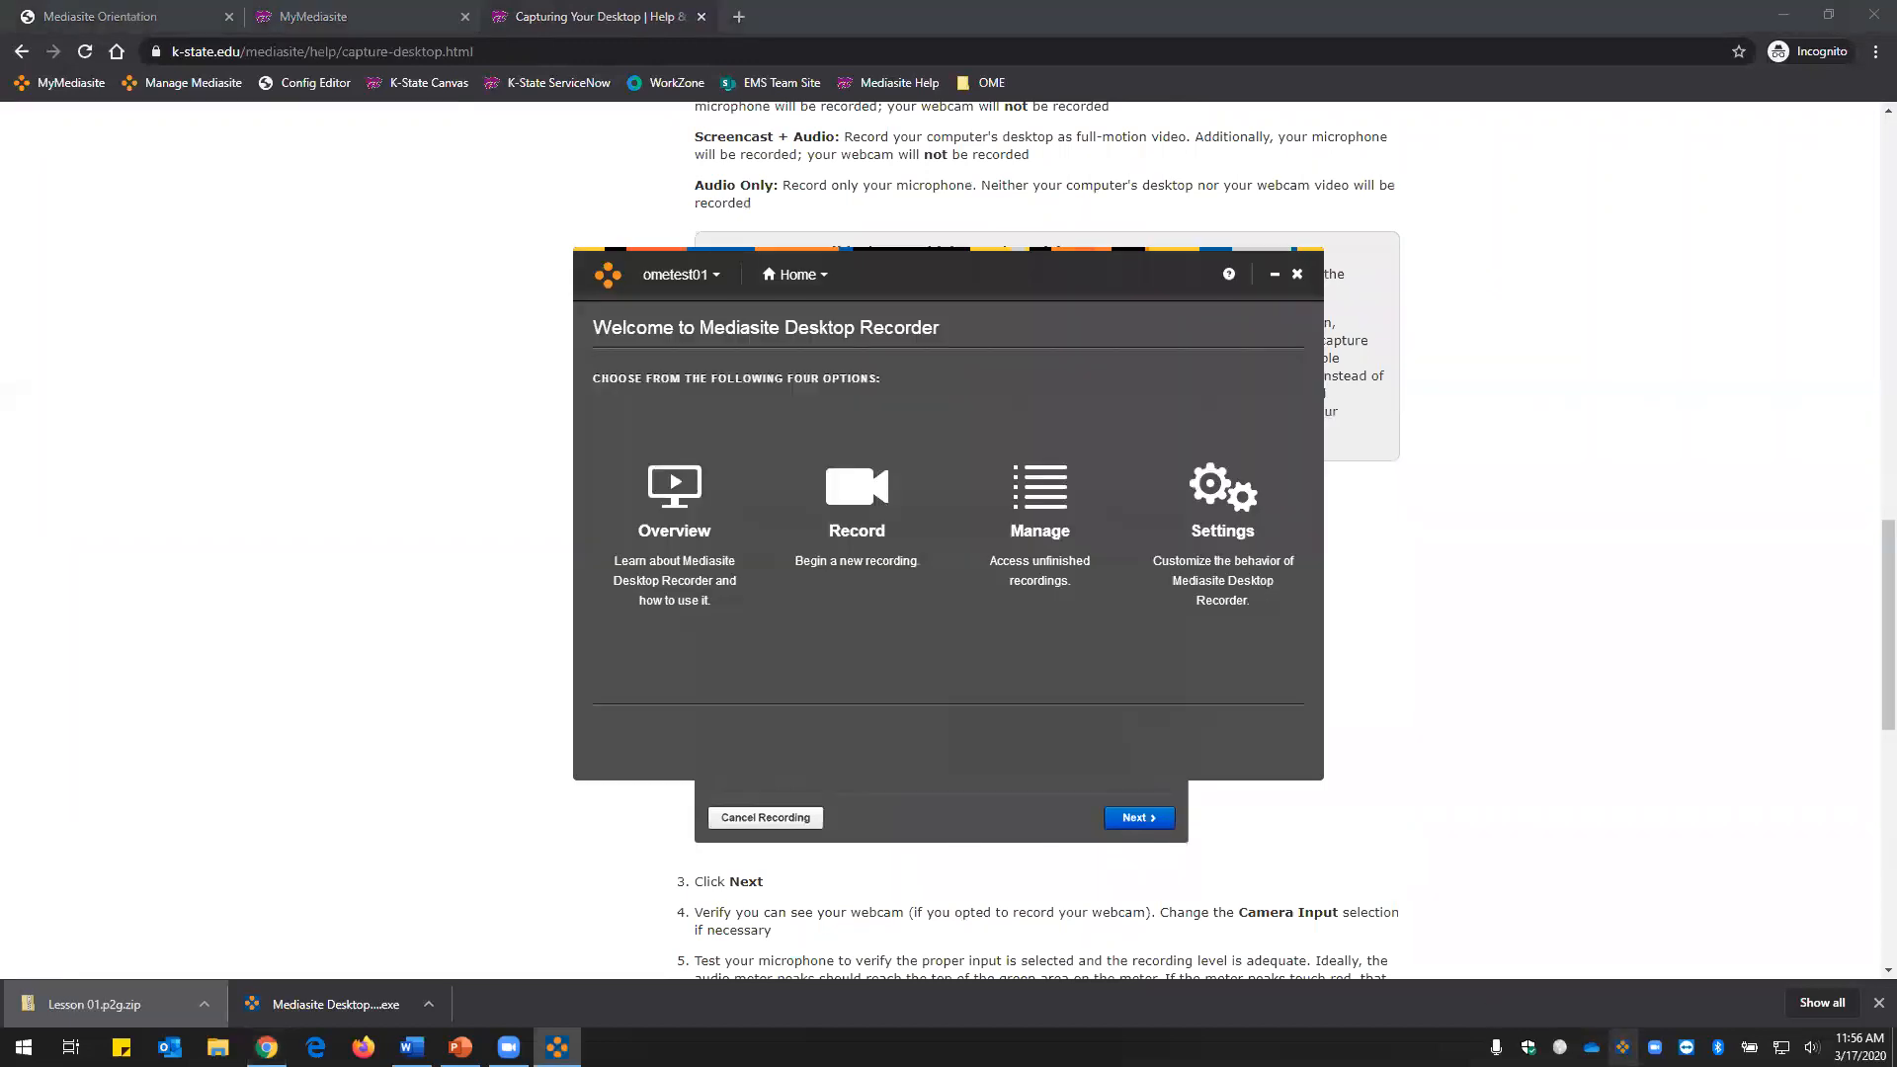
click(847, 519)
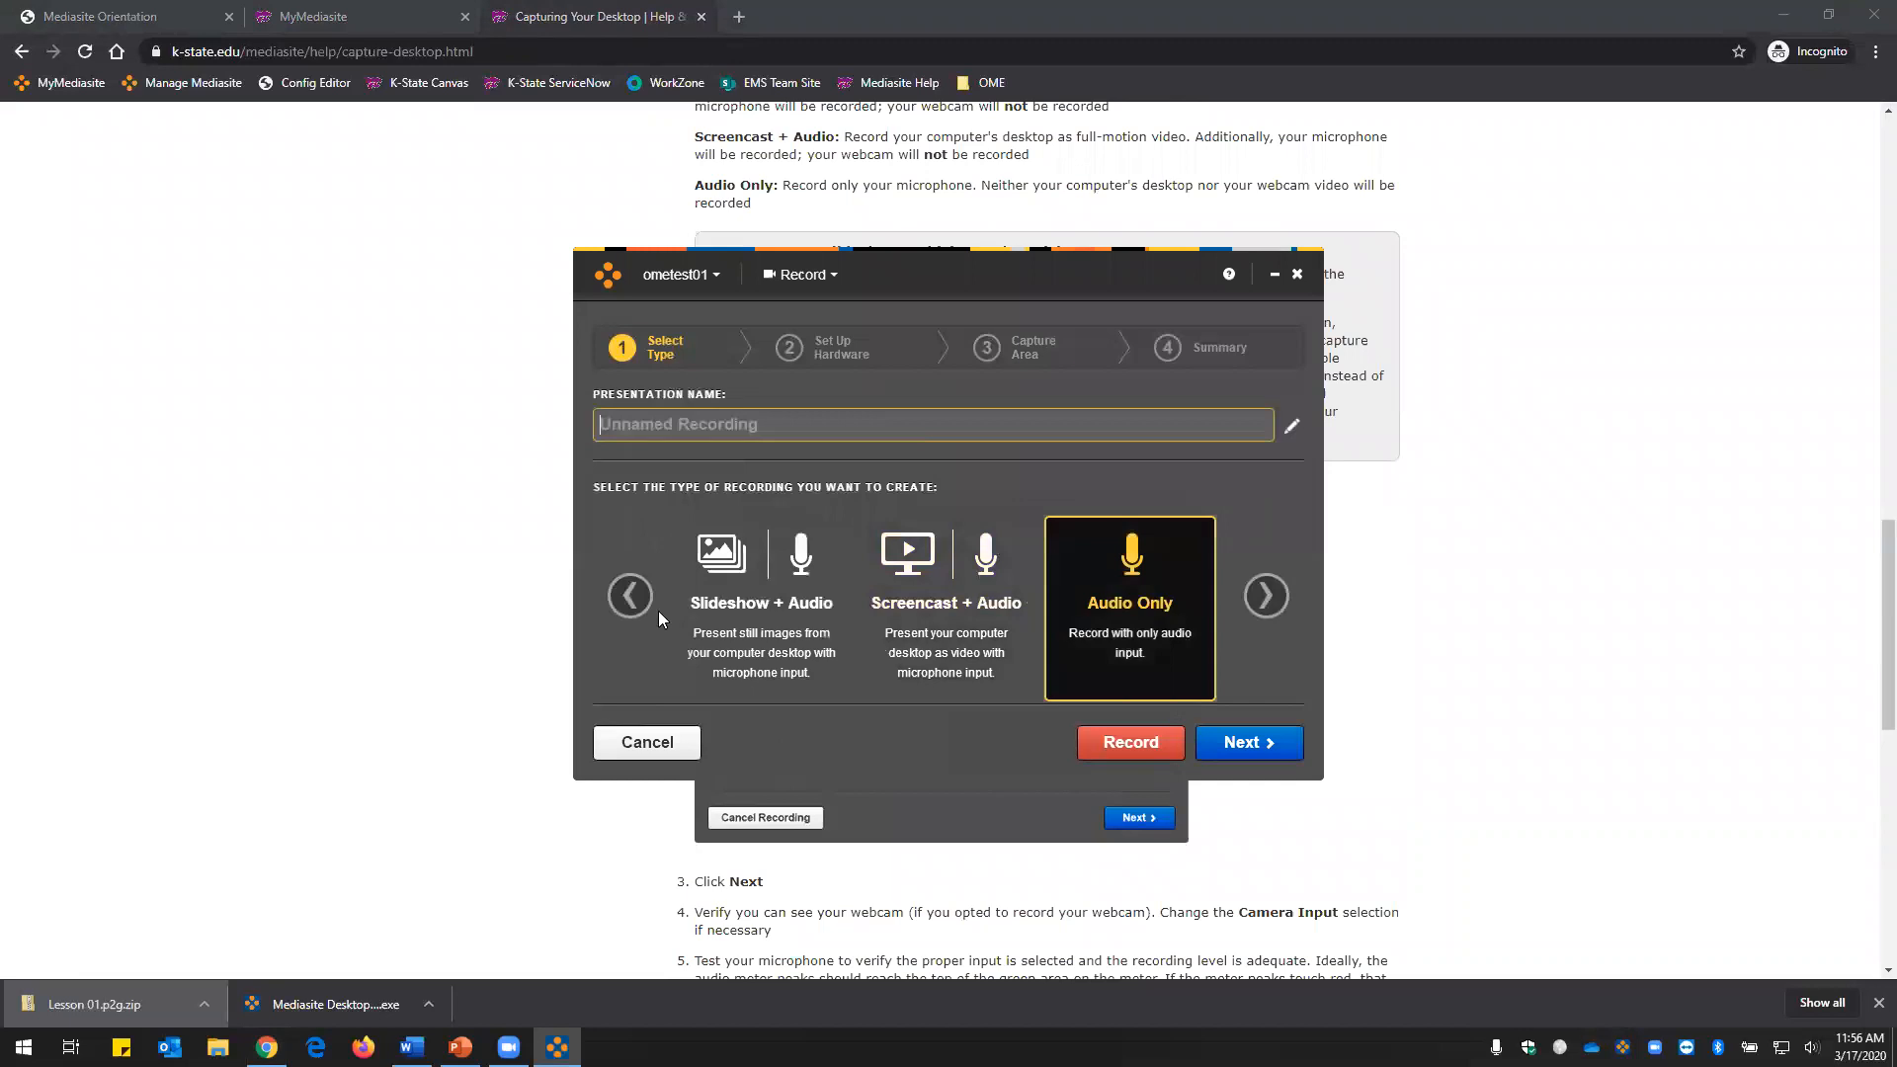
click(998, 623)
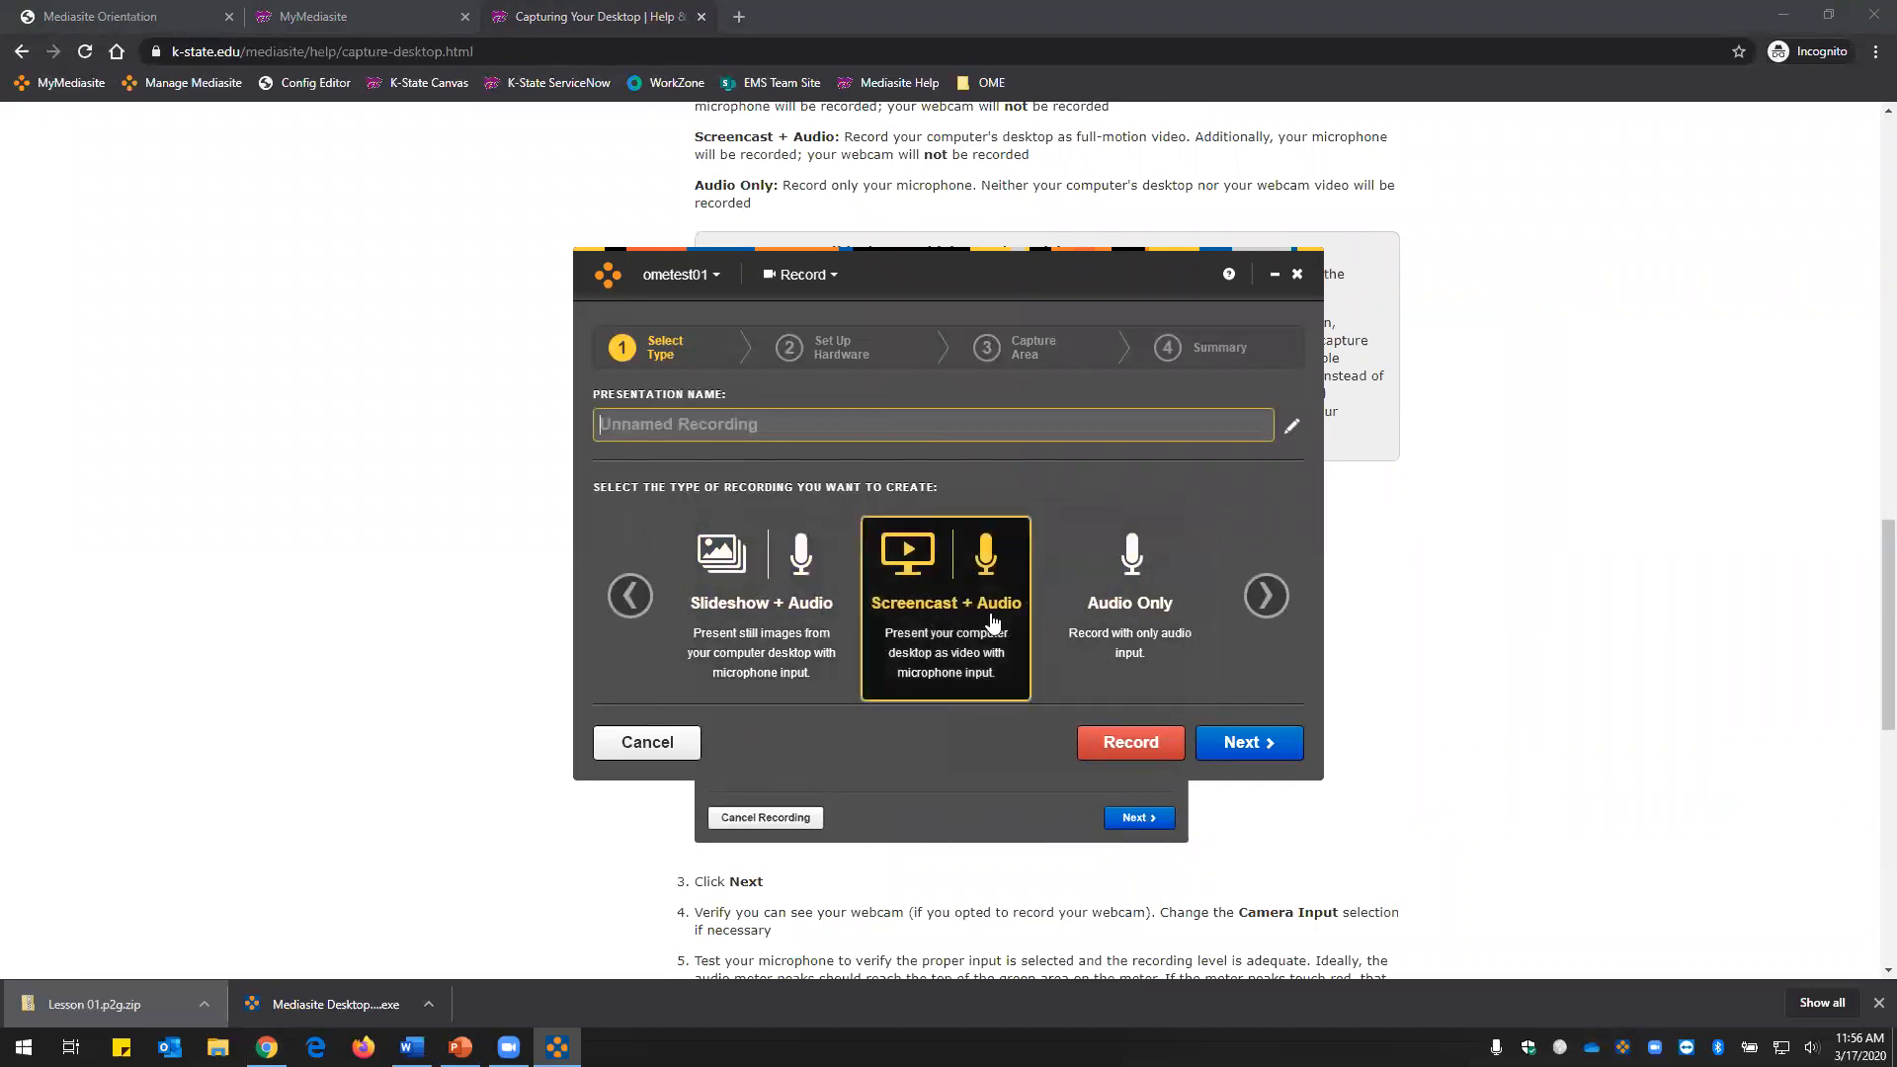
click(1146, 630)
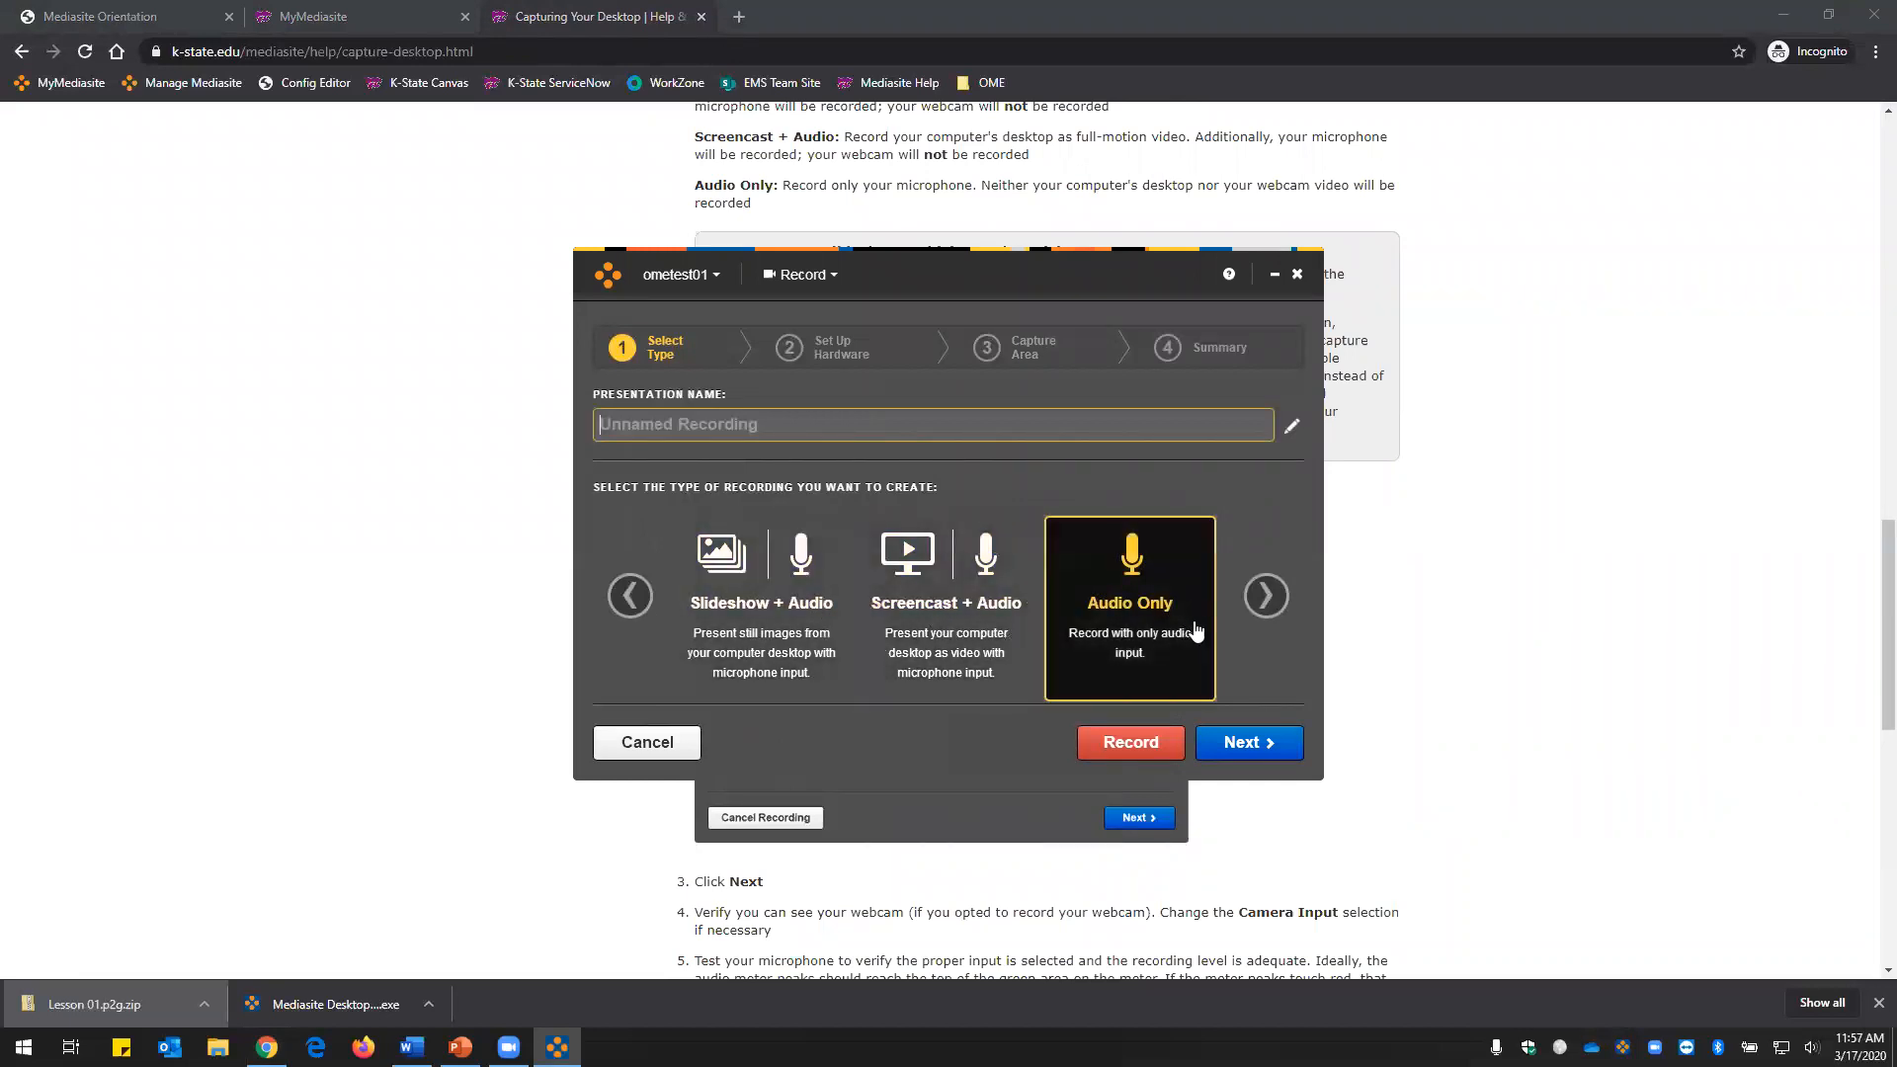
click(1265, 596)
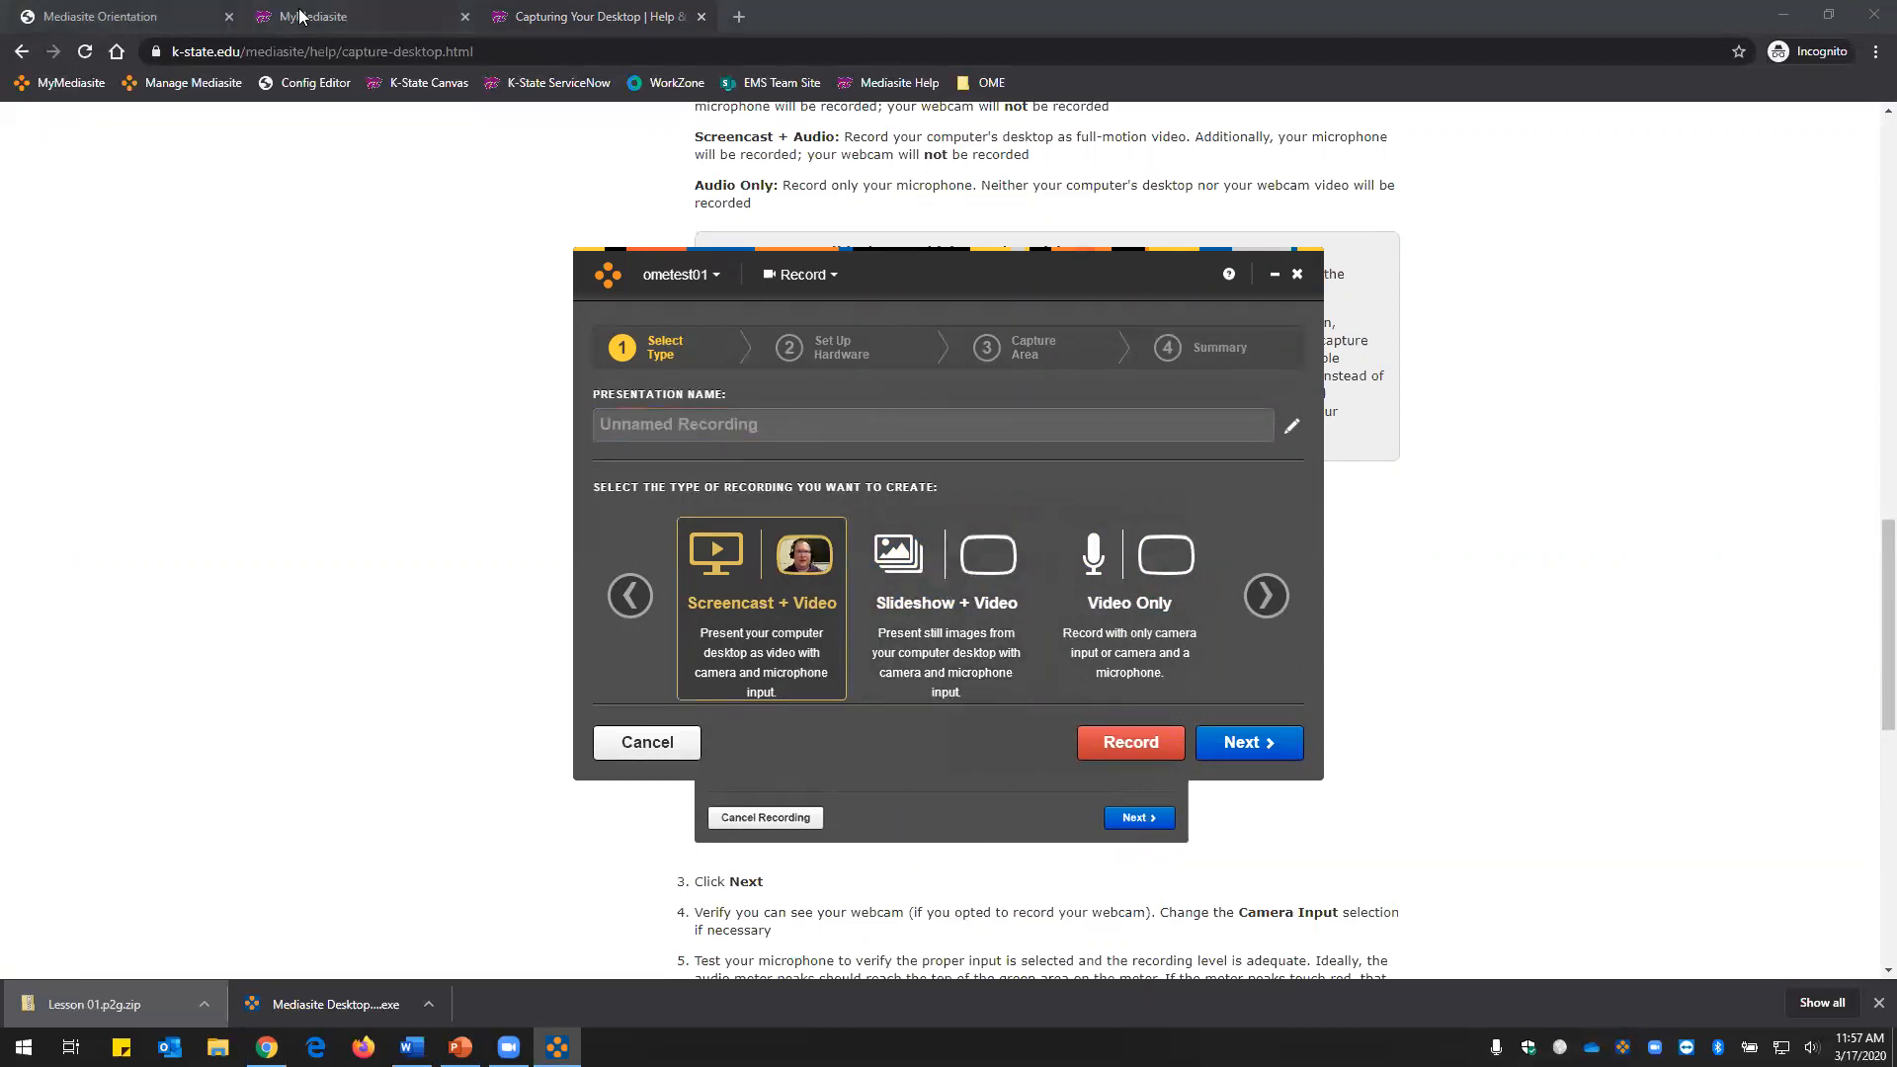
Switch to the Mediasite Orientation PDF in the browser and advance to the slide with the Mediasite logo.
click(99, 24)
key(Right)
key(Right)
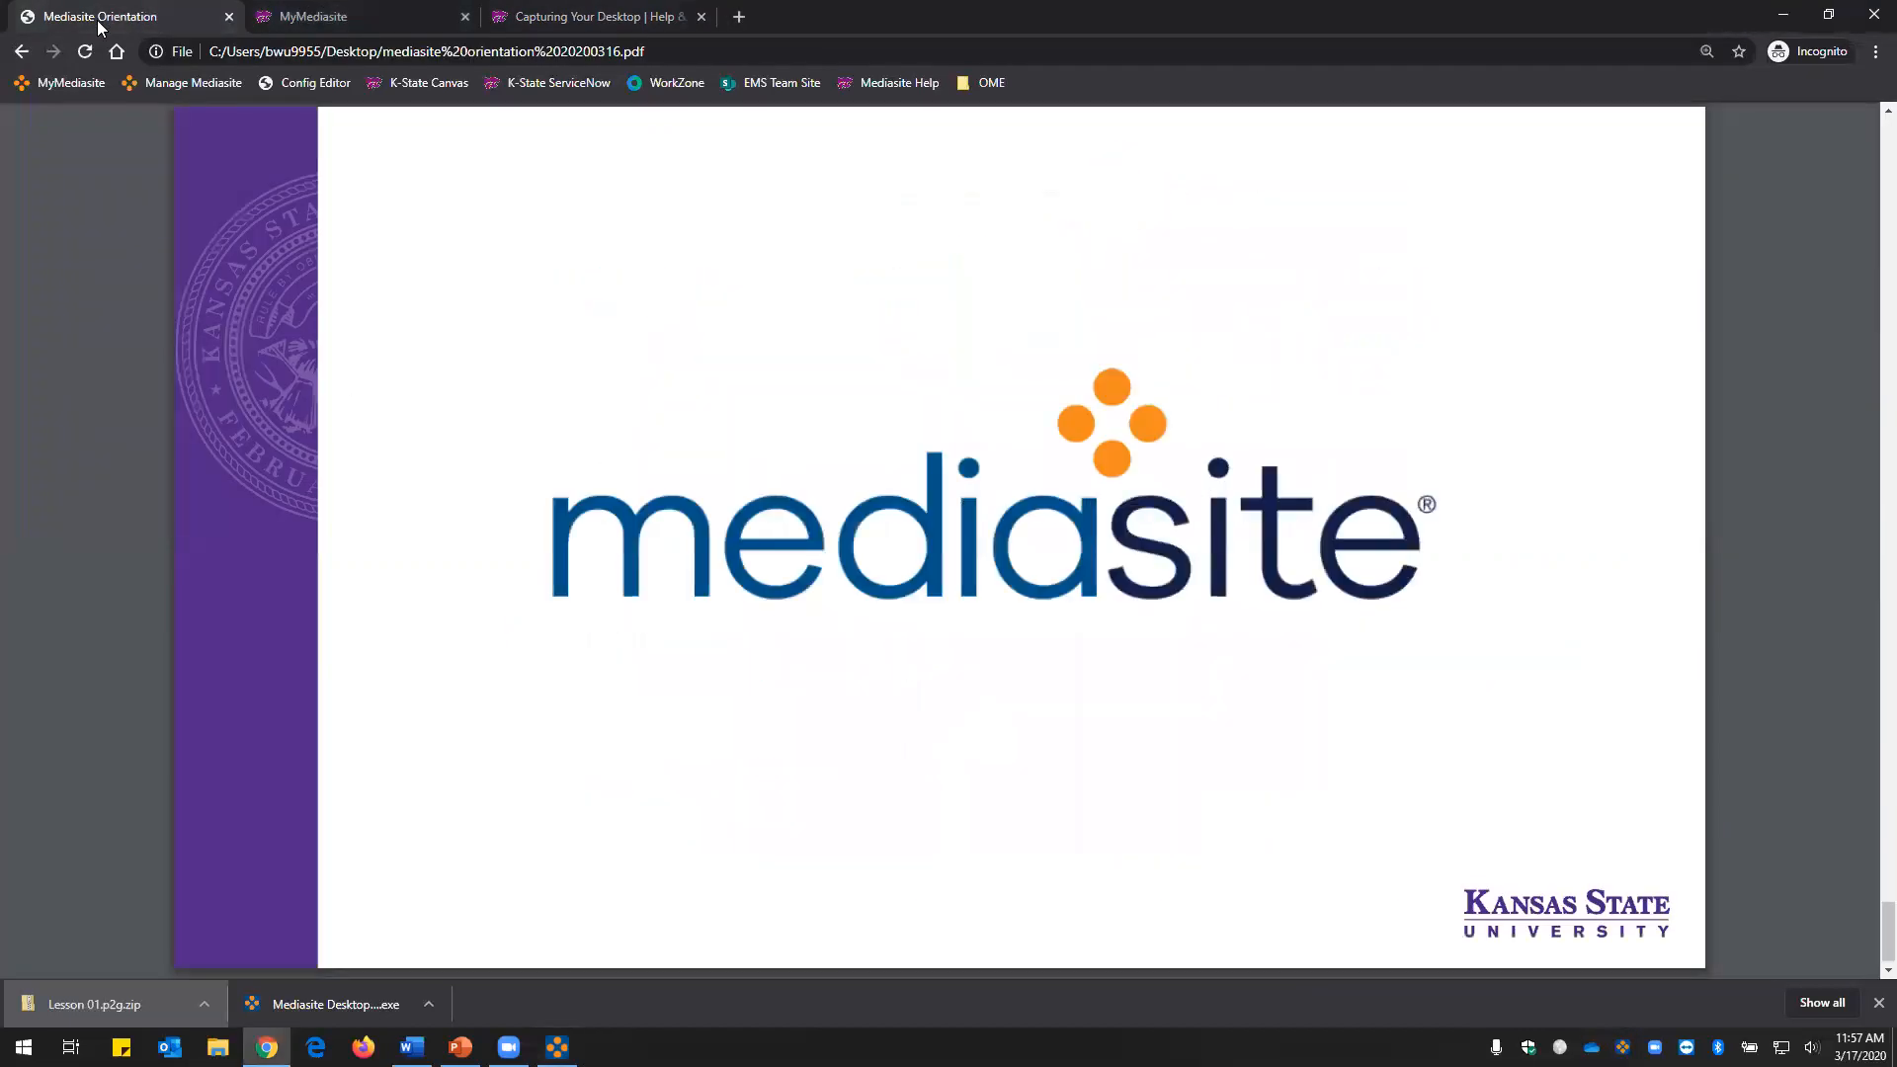